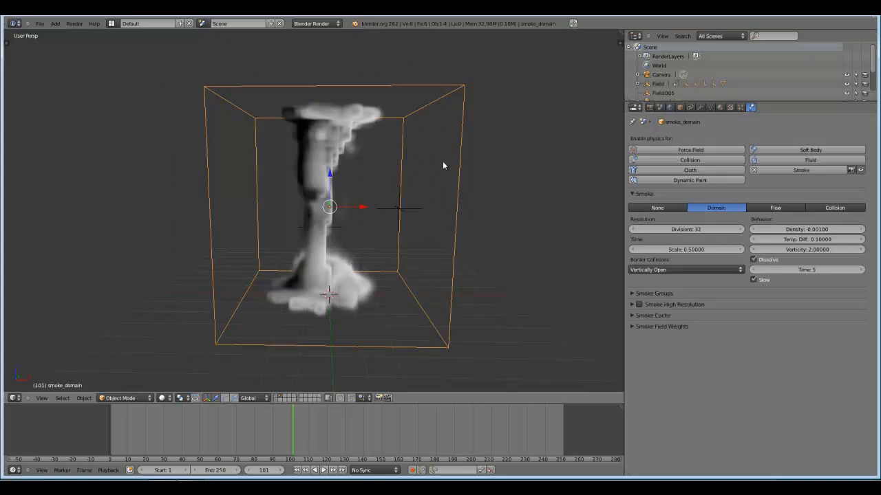
Show layer 1, add the camera to layer 2 as well, and switch the view back to layer 2.
scroll(419, 239, "down", 1)
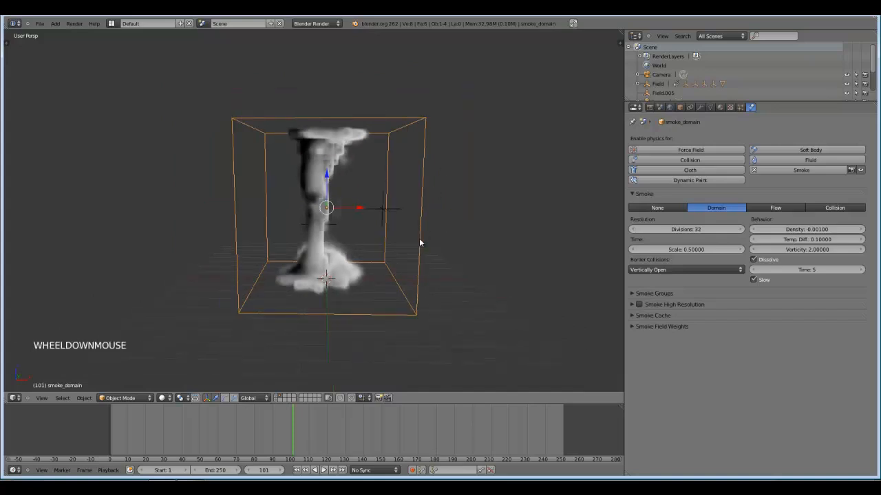
scroll(419, 239, "up", 1)
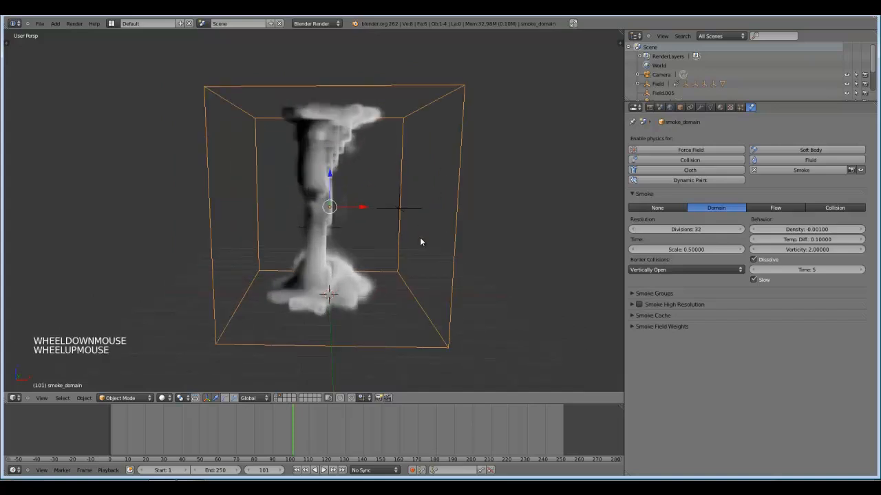
left_click(279, 397)
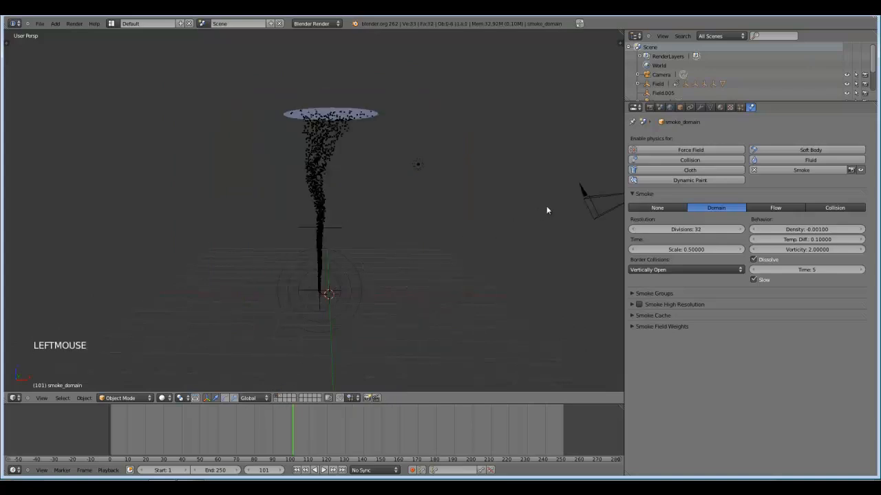
right_click(590, 200)
scroll(527, 247, "down", 2)
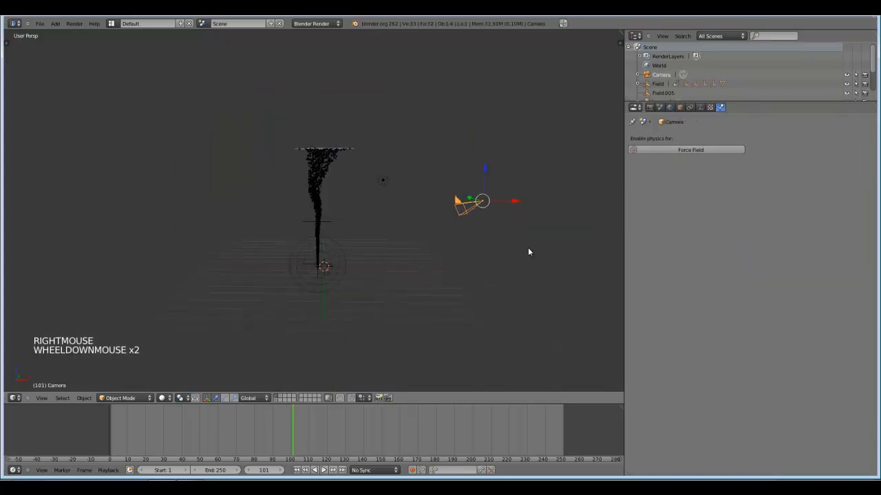
scroll(528, 247, "up", 1)
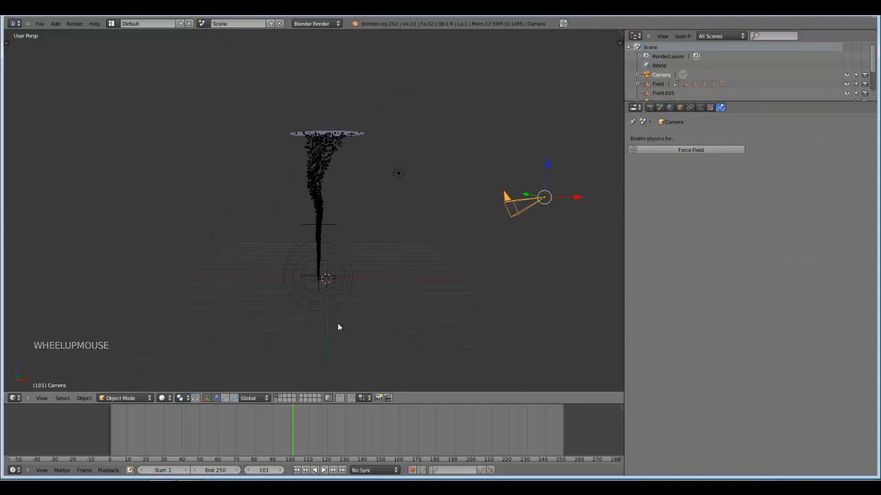
key("m")
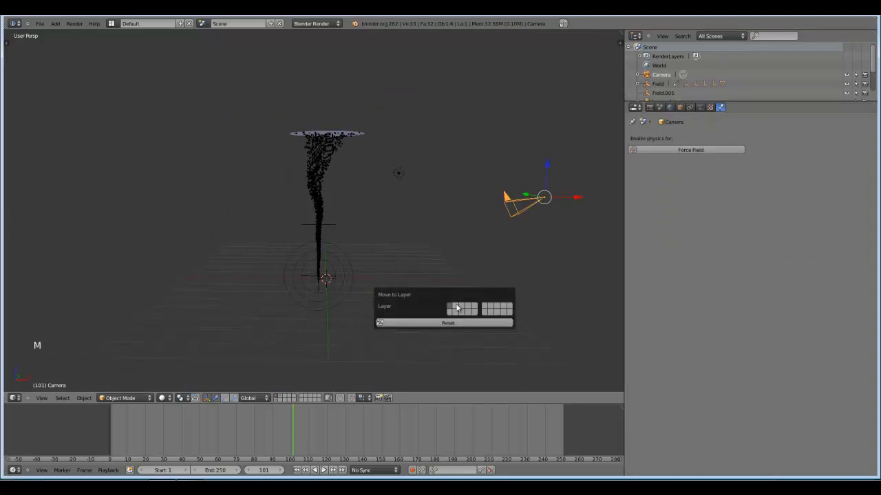
left_click(280, 399)
scroll(377, 315, "up", 1)
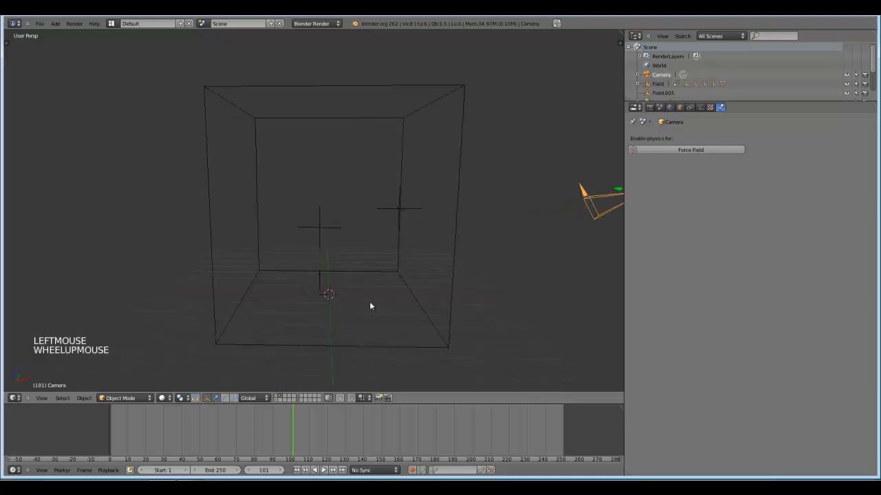
Align the camera to the current view of the smoke domain and pull it back along its local Z axis.
middle_click_drag(369, 304, 368, 299)
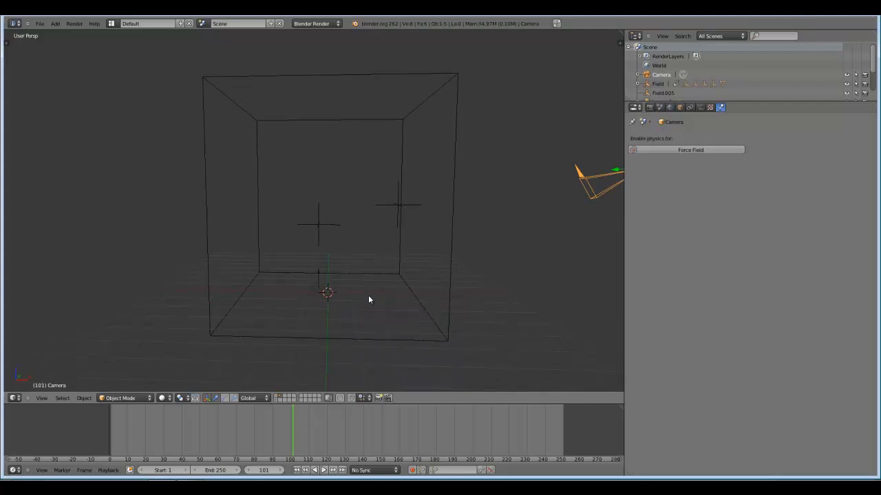
key("ctrl+alt+KP_0")
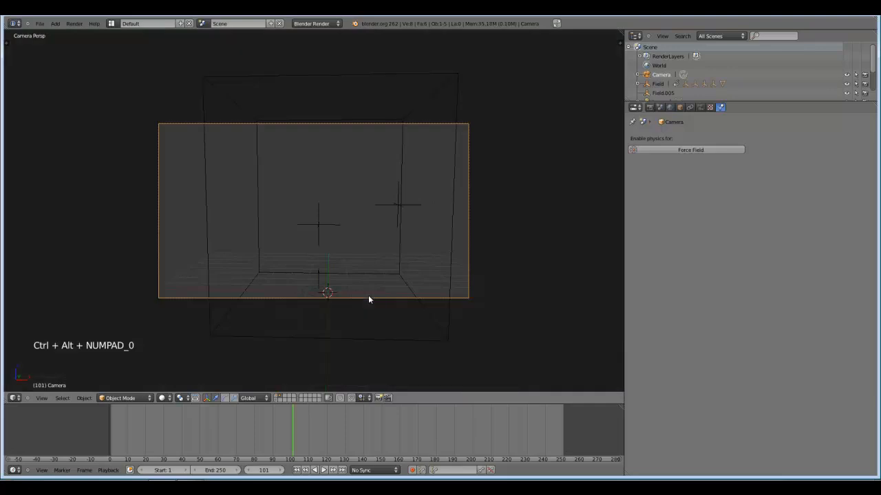
key("g")
key("z")
key("z")
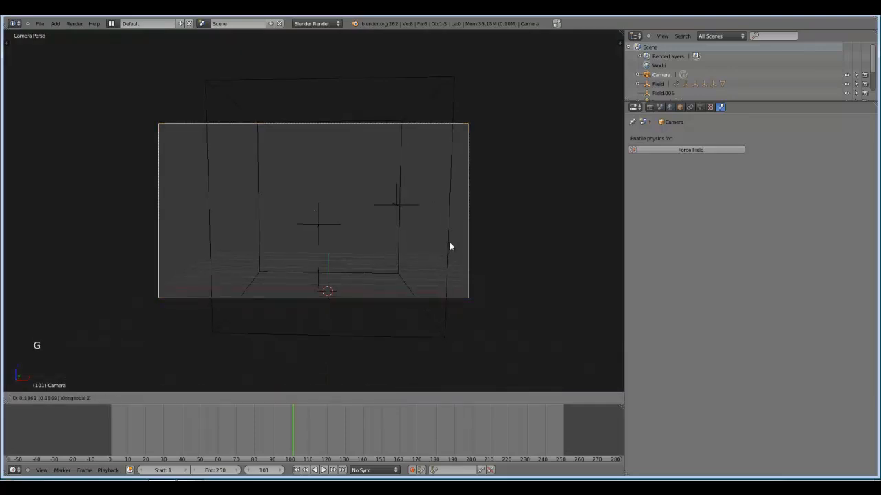
left_click(449, 279)
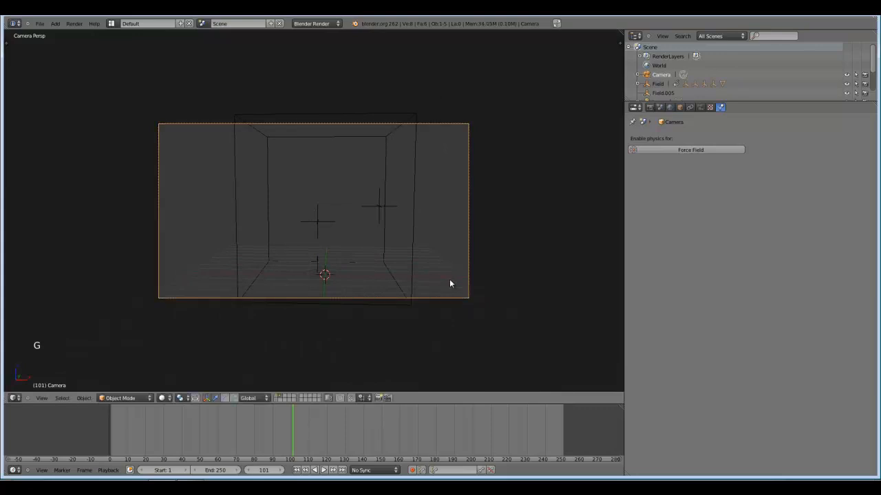
Rotate the camera slightly and shift it to adjust the framing of the smoke domain.
key("r")
left_click(495, 233)
key("g")
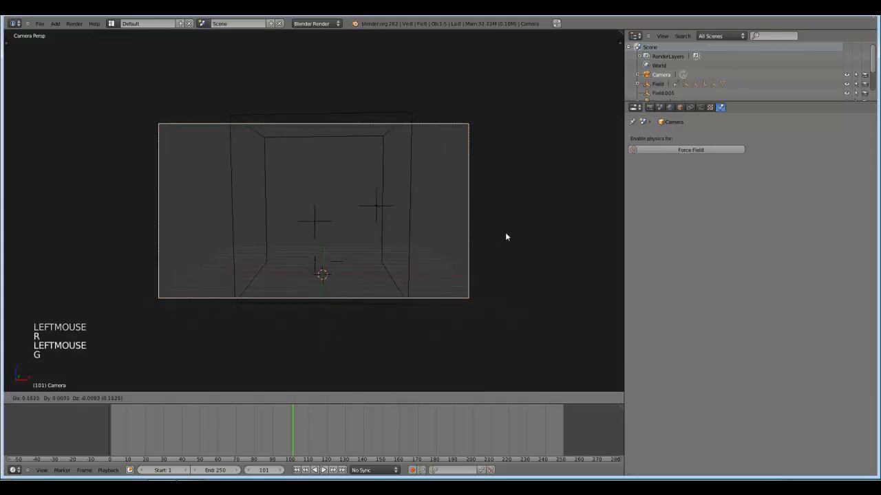
left_click(430, 307)
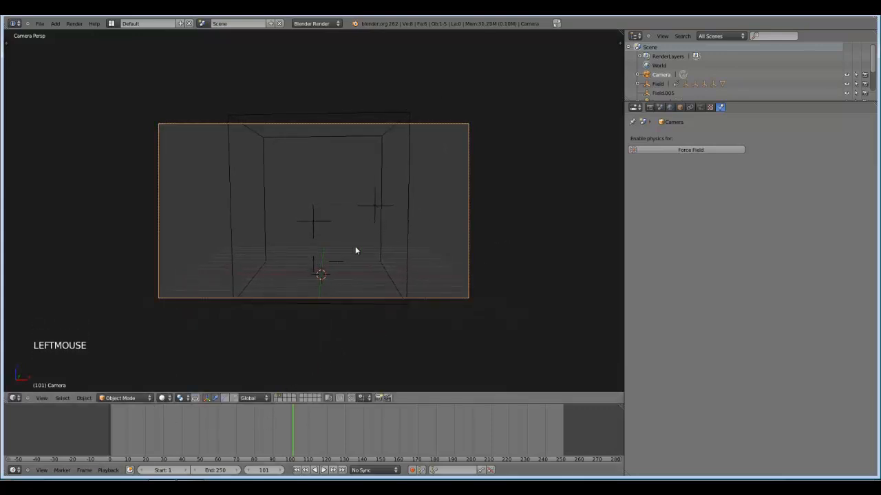
Set the smoke domain's cache range to start at frame 100 and end at frame 101.
right_click(407, 224)
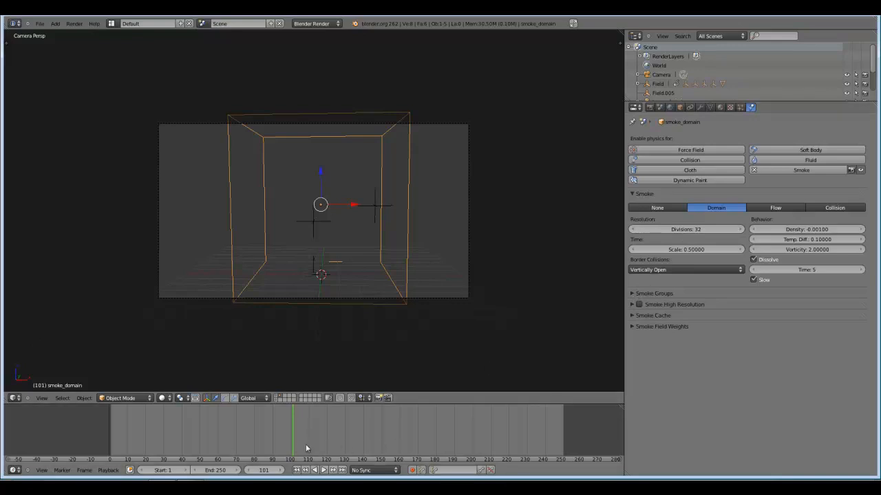
left_click(640, 315)
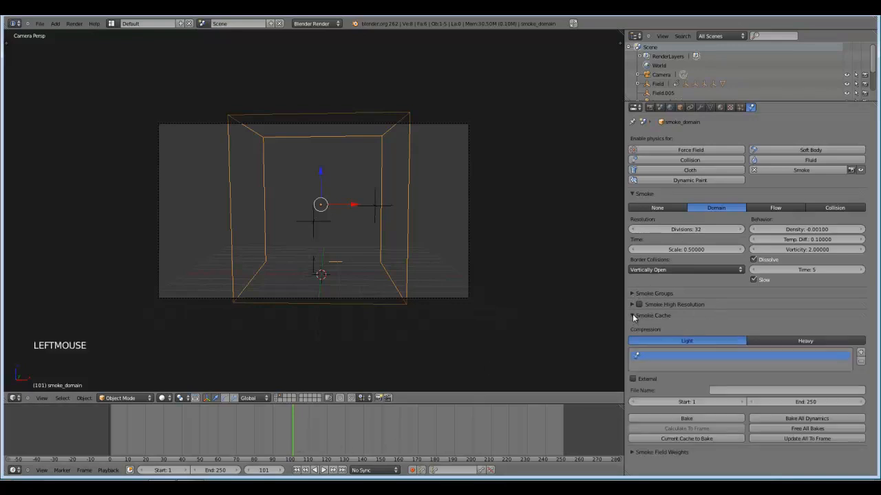
double_click(692, 402)
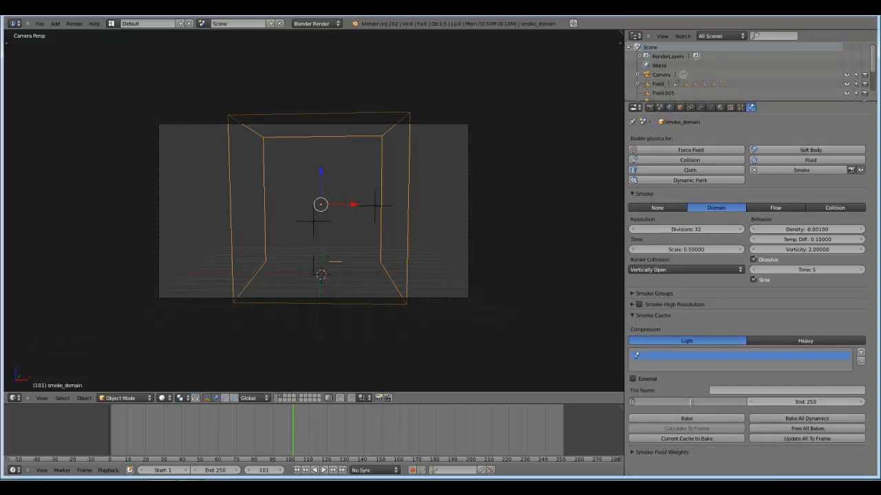
type("100")
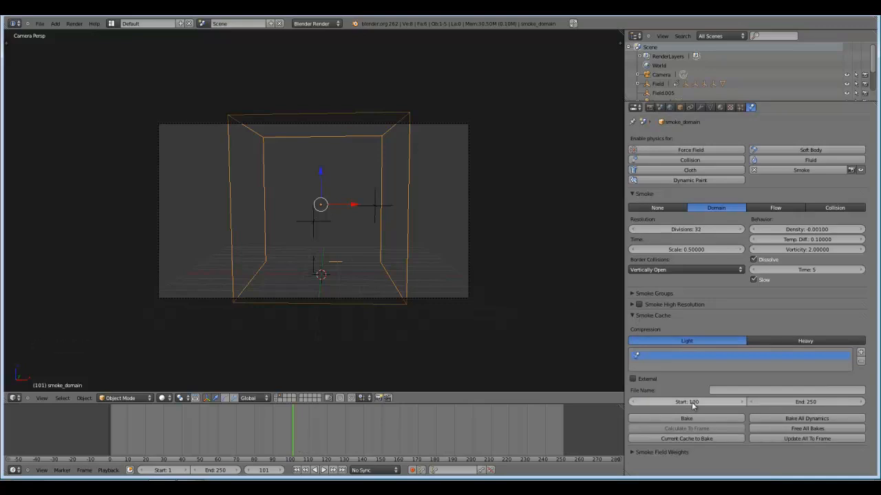
left_click(808, 402)
type("101")
key("Return")
Enable high-resolution smoke on the domain with 3 divisions and bake the smoke cache.
left_click(638, 304)
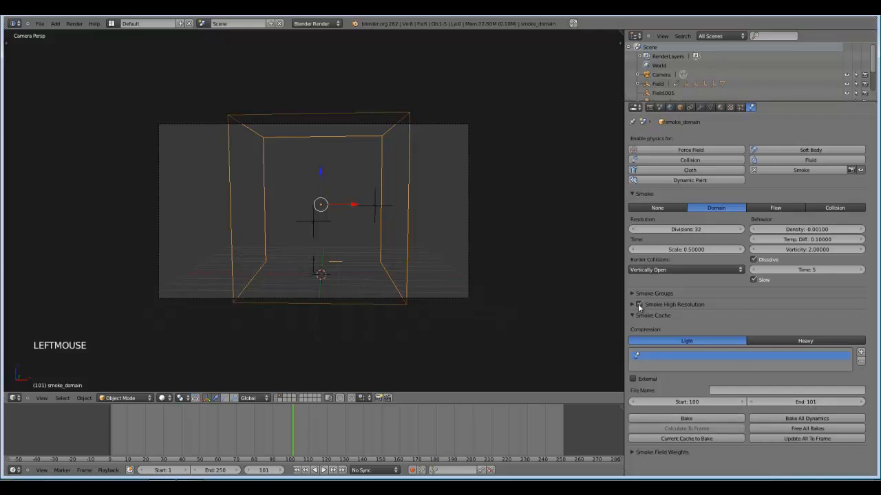
left_click(633, 304)
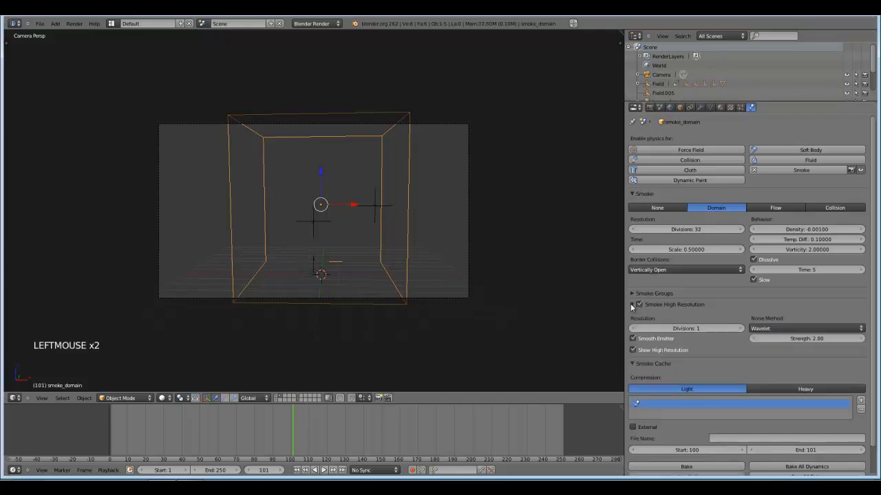
left_click(740, 329)
left_click(713, 472)
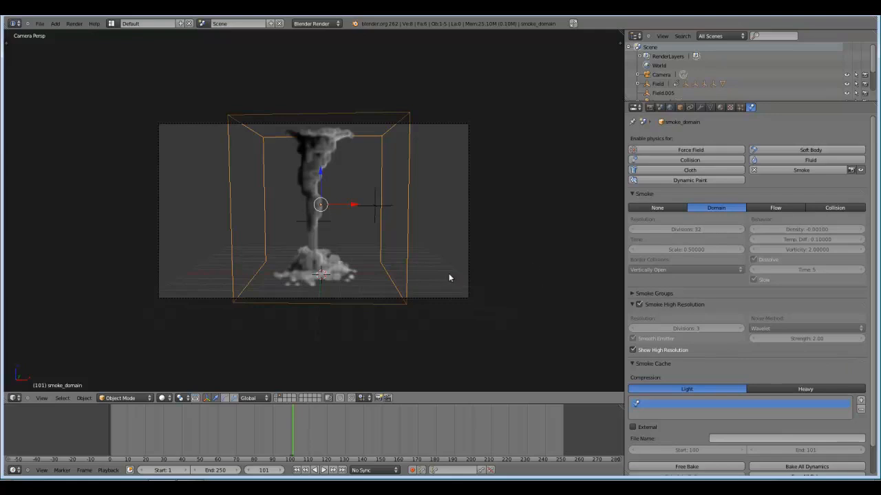
Inspect the detail of the baked high-resolution tornado smoke up close and from different angles.
scroll(485, 310, "up", 3)
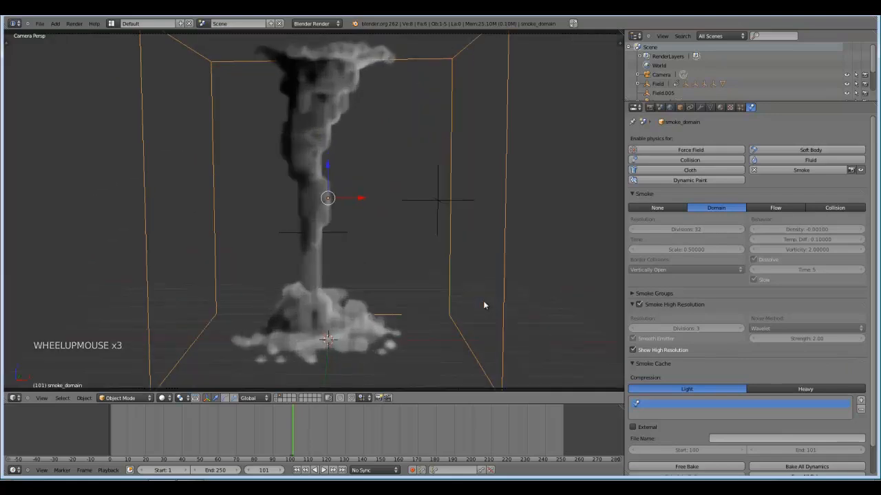
key("KP_Decimal")
middle_click_drag(277, 255, 330, 265)
scroll(325, 269, "up", 4)
middle_click_drag(311, 110, 354, 226)
scroll(353, 226, "down", 2)
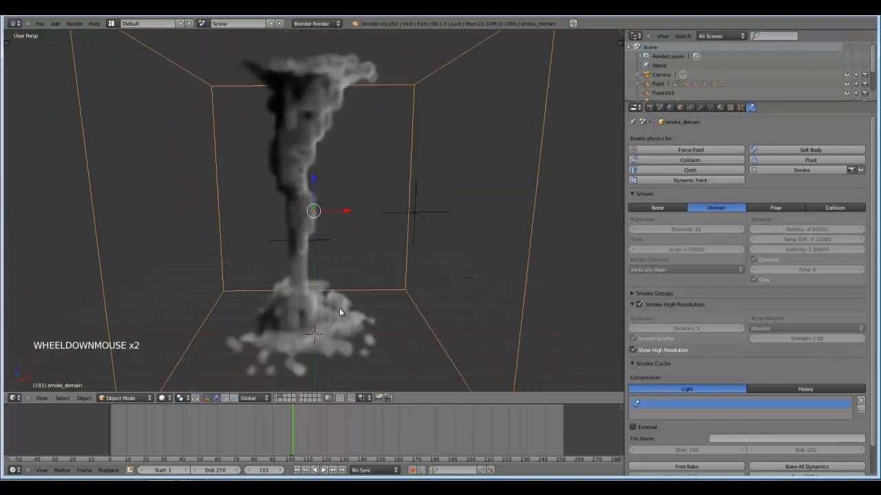
Free the smoke bake and set the cache's end frame to 130.
scroll(674, 408, "down", 2)
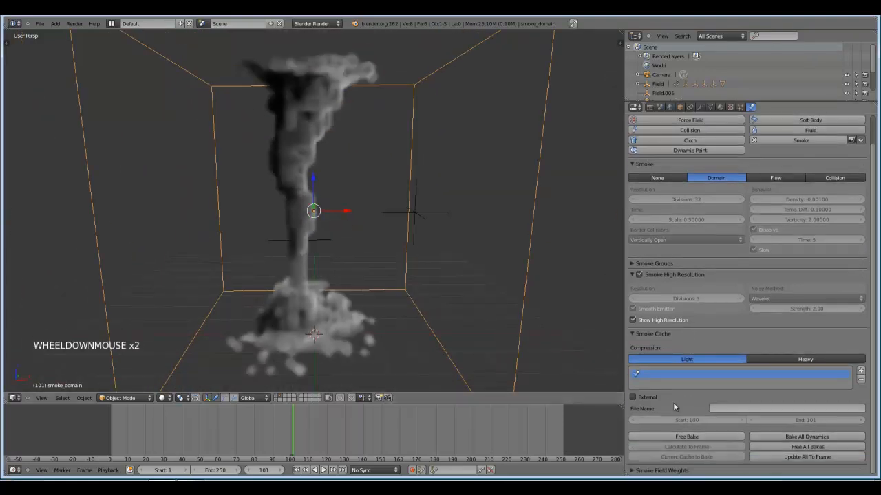
left_click(708, 437)
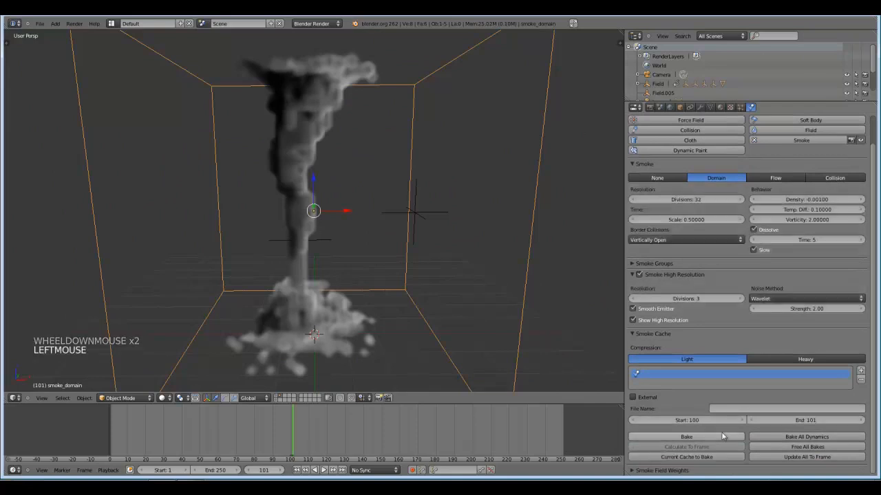
double_click(803, 420)
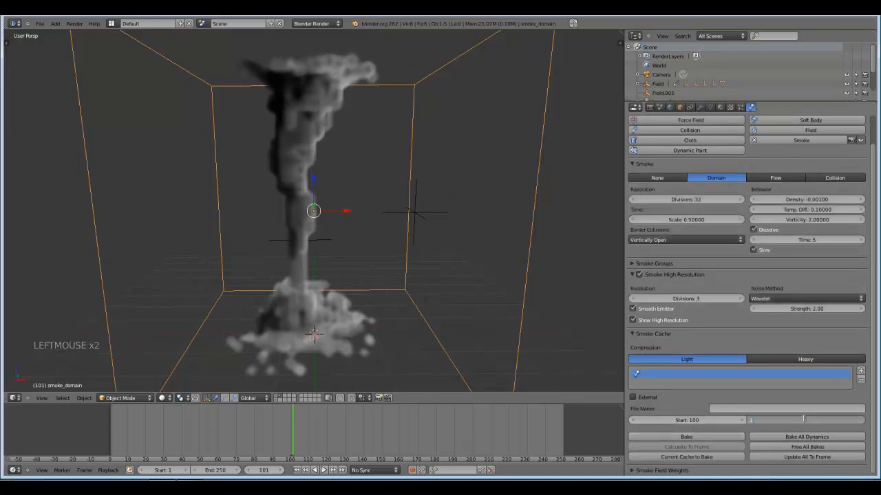
type("130")
key("Return")
Return to the camera view, reduce the high-resolution divisions to 2 and bake the smoke cache.
key("KP_0")
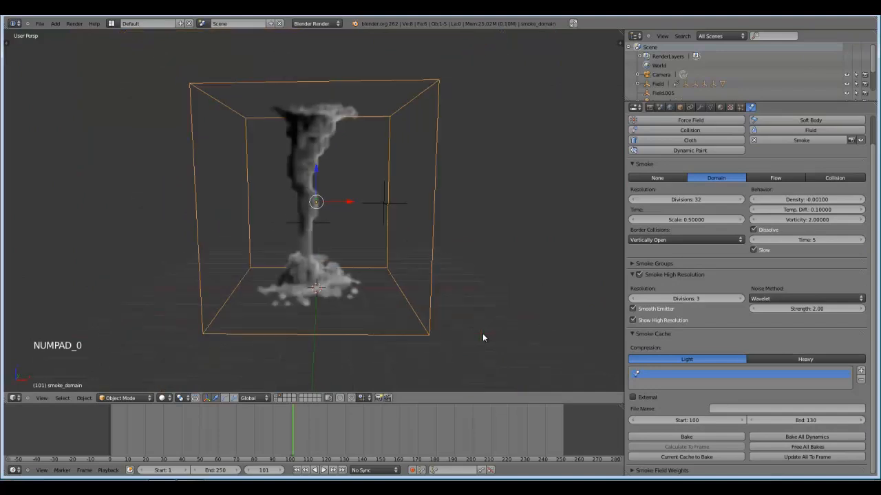
scroll(375, 258, "down", 2)
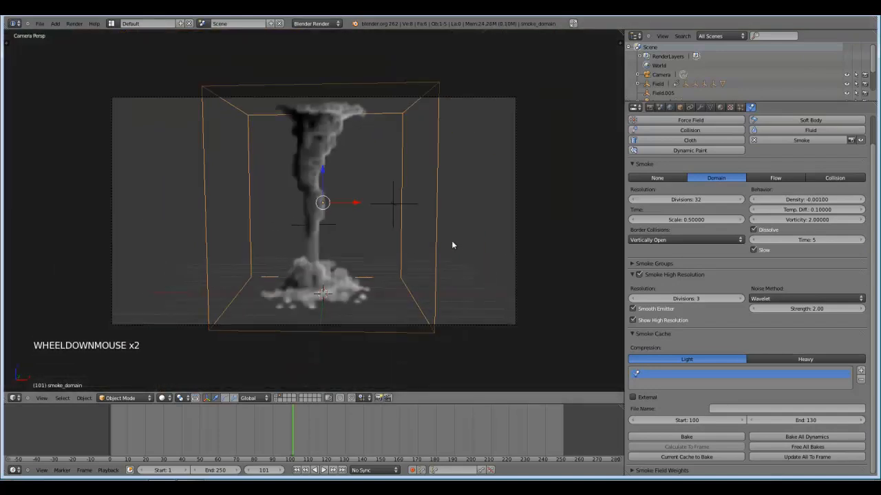
scroll(509, 292, "up", 1)
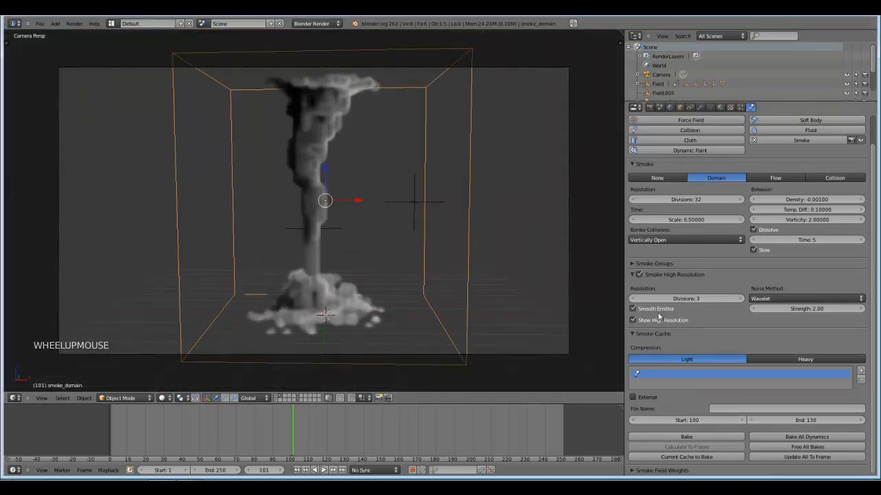
left_click(634, 299)
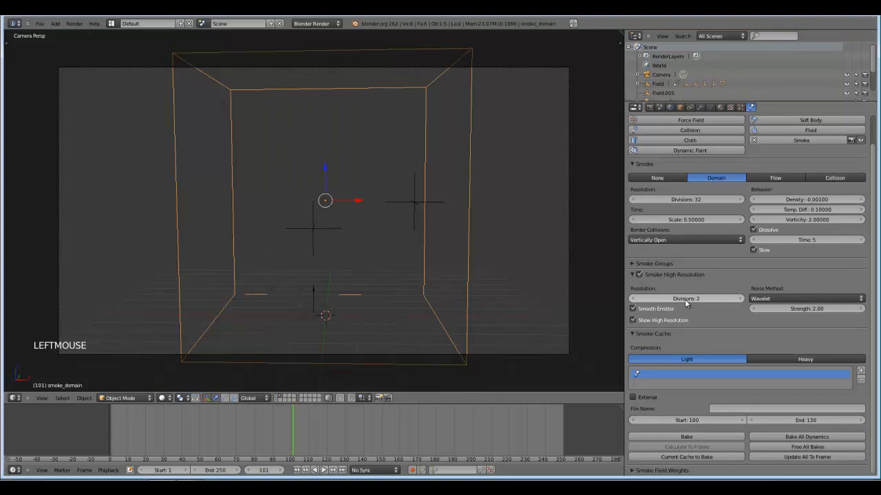
left_click(683, 437)
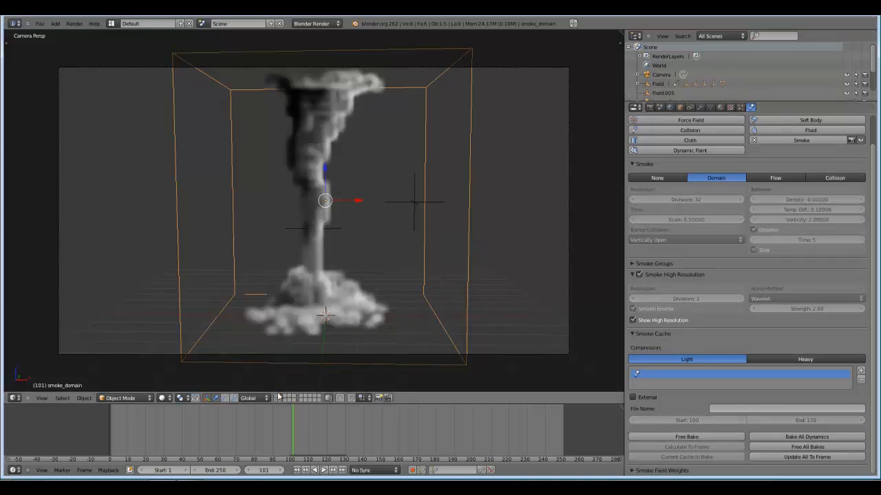
Scrub through the baked frames of the timeline and examine the tornado smoke from several angles.
left_click_drag(298, 427, 337, 423)
middle_click_drag(303, 330, 320, 296)
key("KP_Decimal")
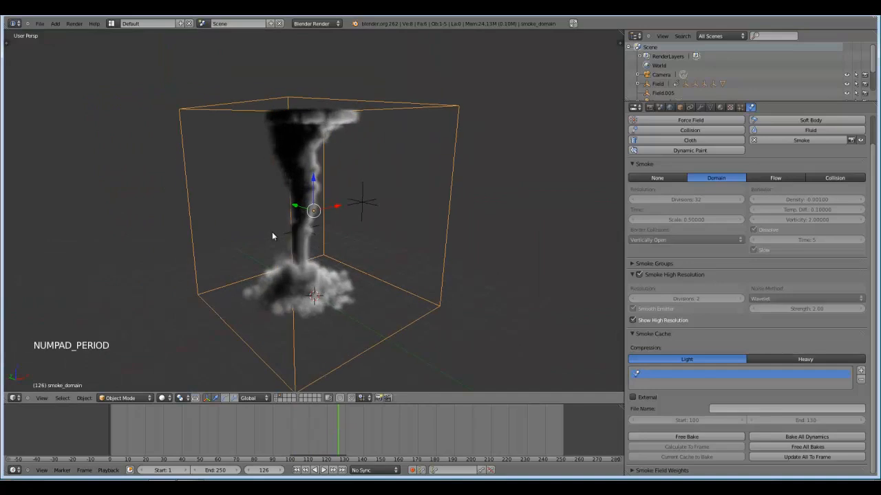
scroll(272, 232, "up", 3)
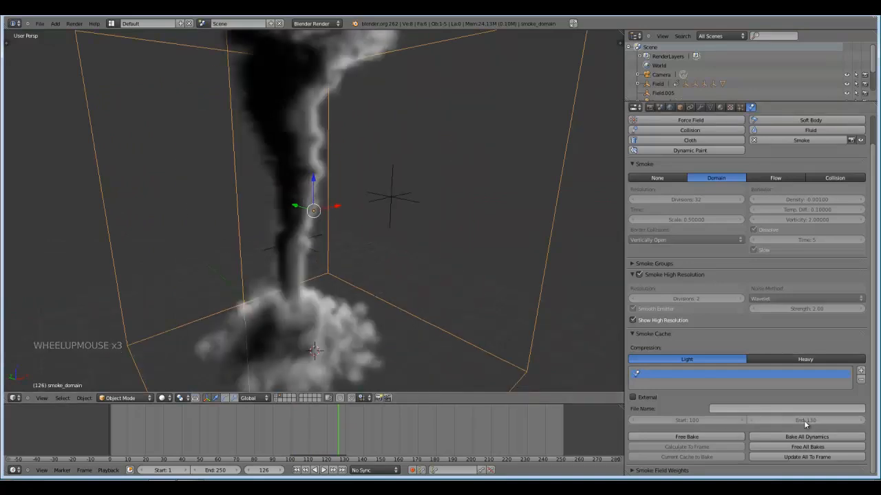
middle_click_drag(517, 336, 419, 291)
scroll(435, 308, "down", 1)
scroll(435, 307, "down", 1)
middle_click_drag(409, 339, 426, 315, "shift")
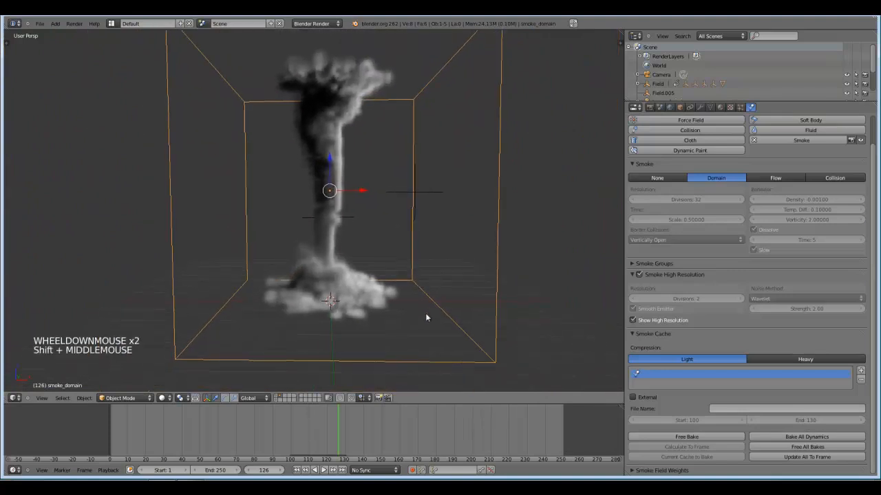
left_click(302, 425)
left_click_drag(301, 424, 343, 430)
scroll(364, 317, "down", 3)
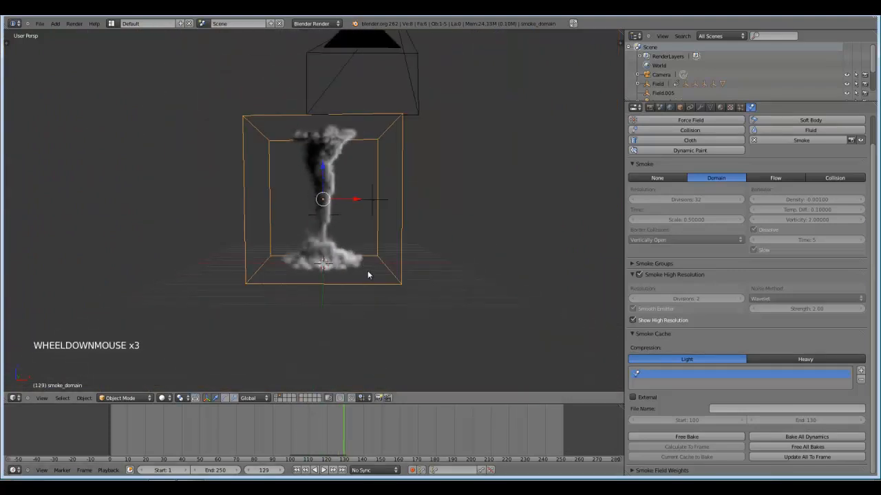
Add a point lamp at the base of the tornado.
scroll(370, 279, "up", 1)
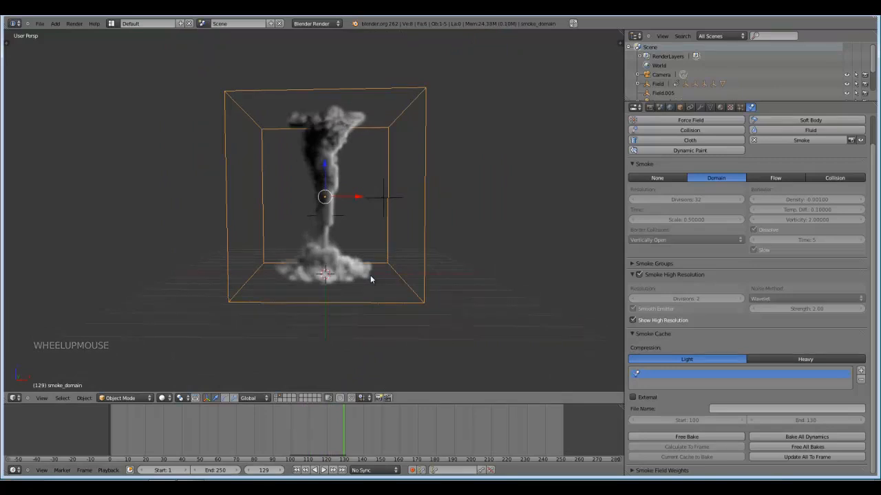
mouse_move(371, 279)
middle_mouse_down()
mouse_move(368, 288)
mouse_move(387, 275)
middle_mouse_up()
scroll(375, 283, "up", 1)
key("shift+a")
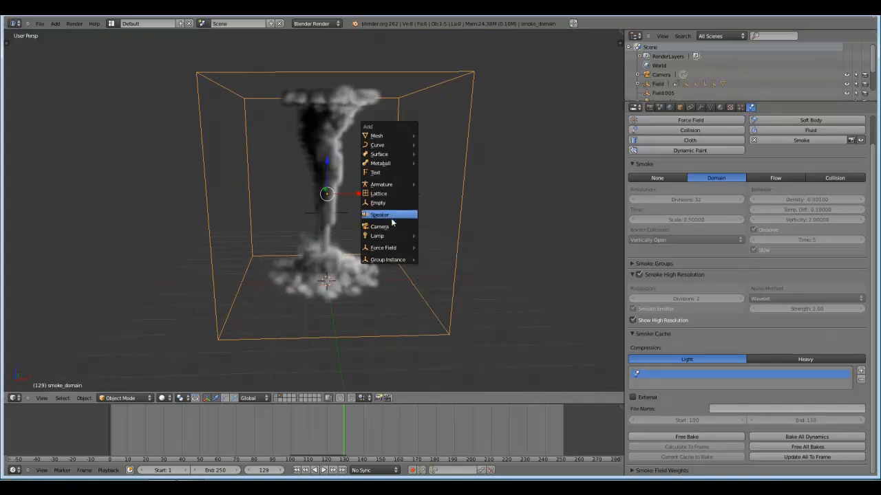
mouse_move(390, 236)
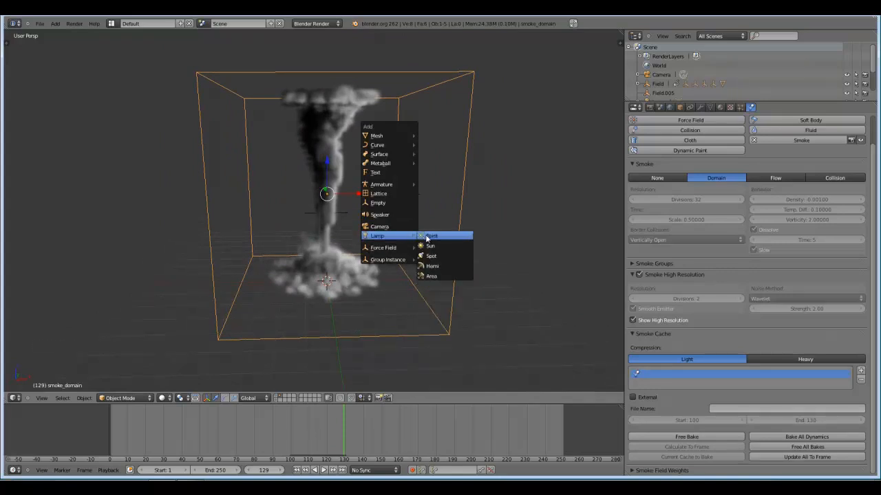
left_click(432, 236)
Raise the lamp to about mid-height of the smoke domain and place it beside the tornado on the positive X side, slightly toward the front.
middle_click_drag(361, 248, 363, 252)
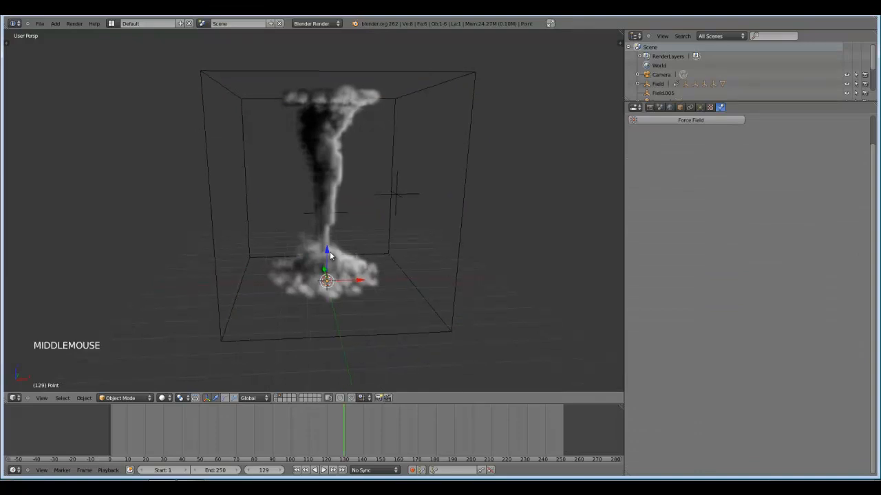
left_click_drag(330, 254, 406, 196)
middle_click_drag(407, 196, 468, 208)
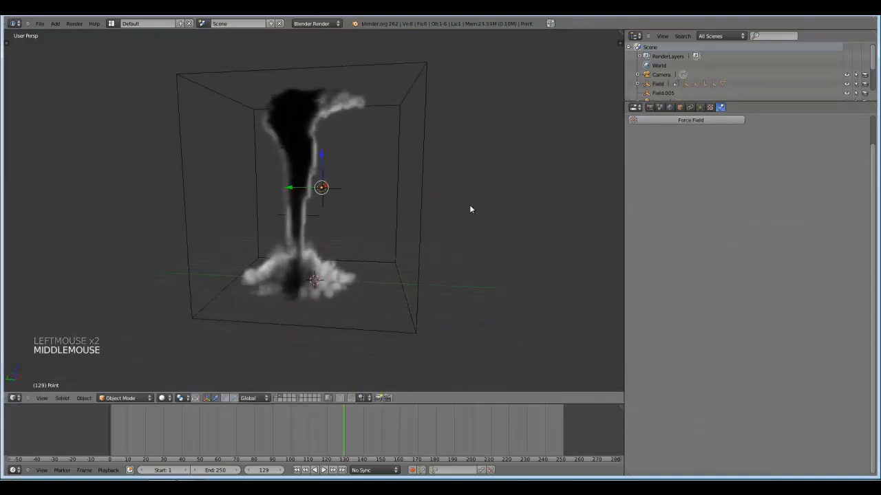
left_click_drag(320, 187, 309, 190)
middle_click_drag(447, 236, 492, 184)
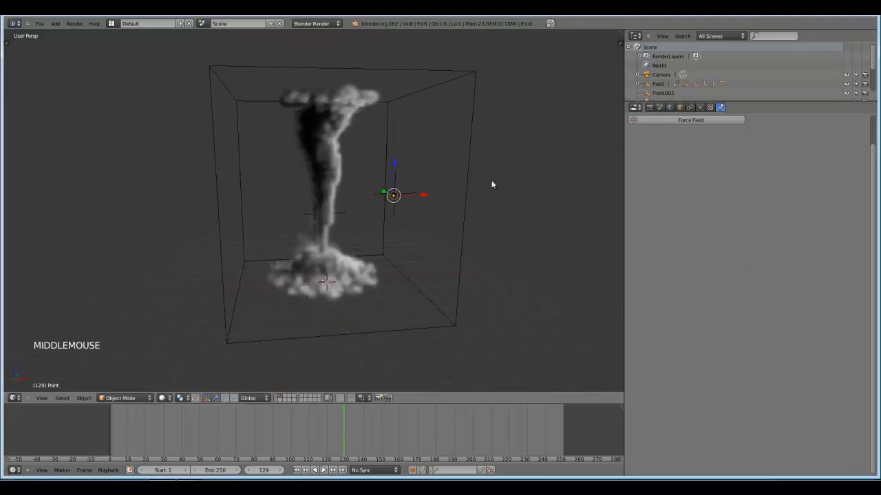
Limit the point lamp's light to a sphere and set its distance to 5.
left_click(700, 107)
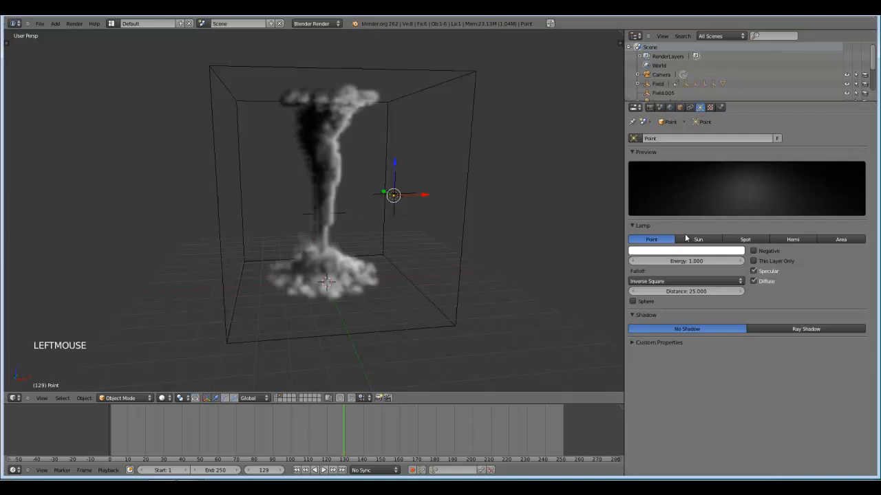
left_click(633, 303)
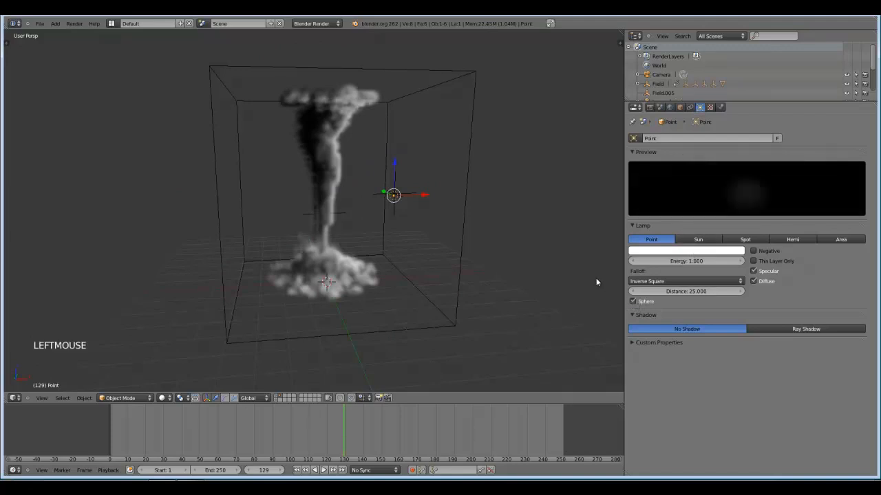
double_click(684, 291)
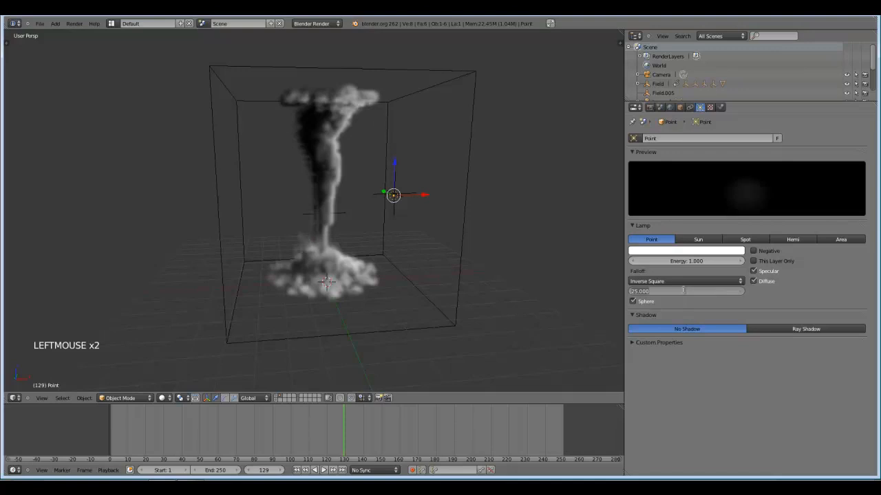
type("5")
key("Return")
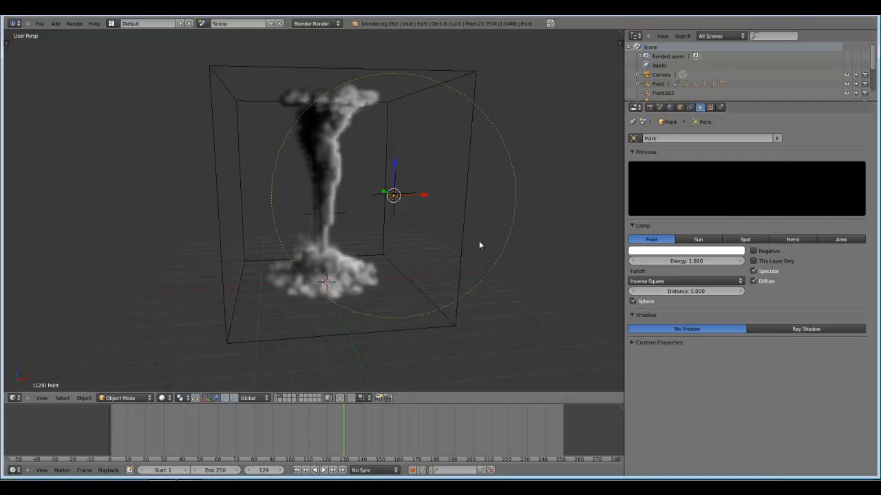
Shift the lamp slightly farther from the tornado along X and turn on ray shadows for it.
middle_click_drag(480, 245, 461, 228)
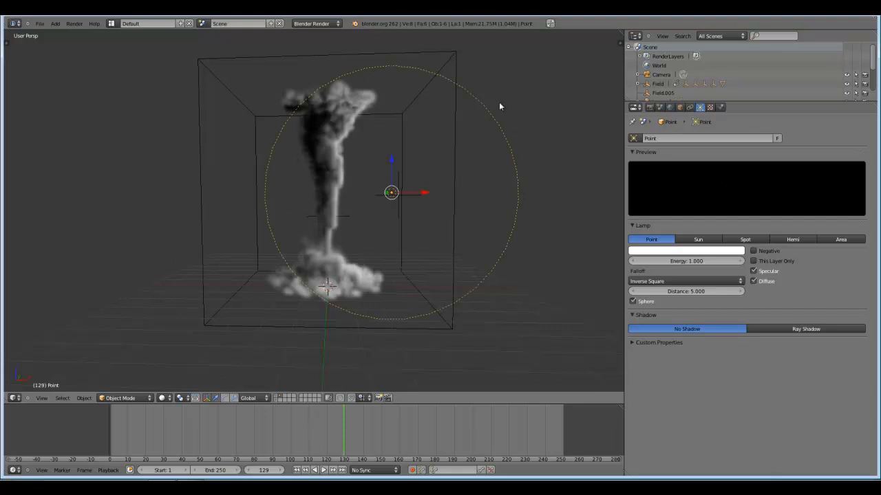
left_click_drag(422, 198, 448, 202)
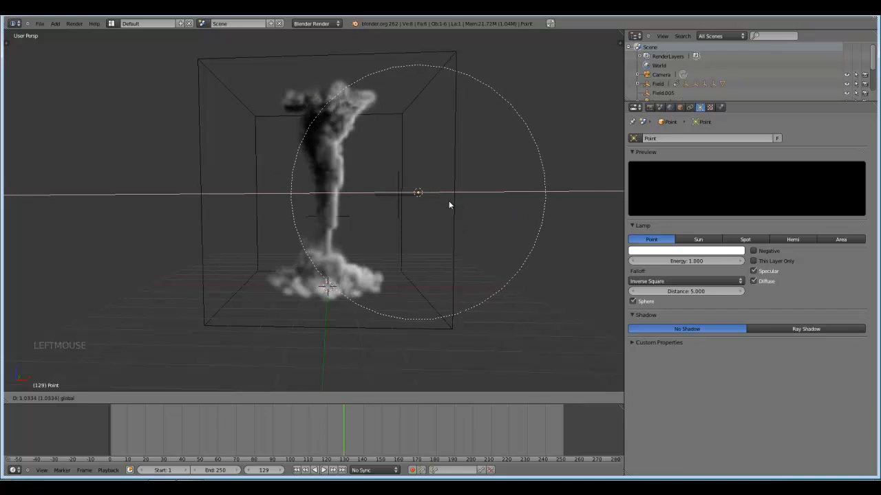
right_click(413, 197)
mouse_move(375, 191)
middle_mouse_down()
mouse_move(409, 204)
mouse_move(386, 198)
middle_mouse_up()
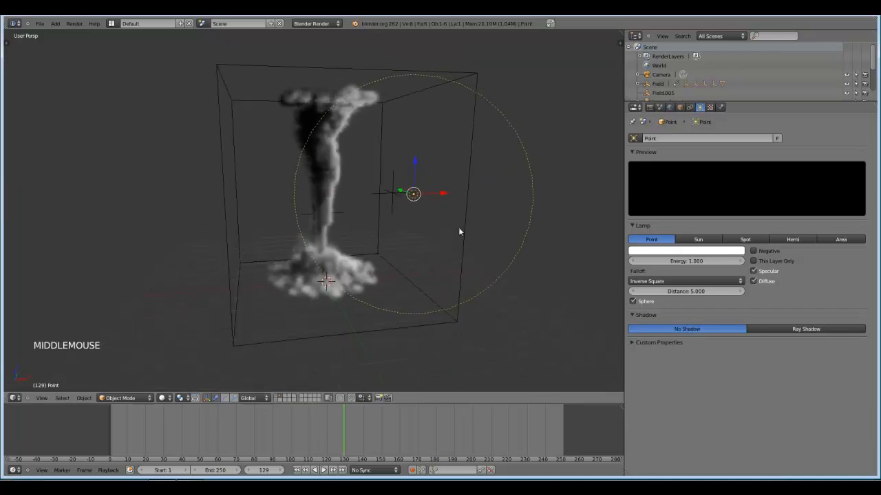
middle_click_drag(544, 265, 528, 261)
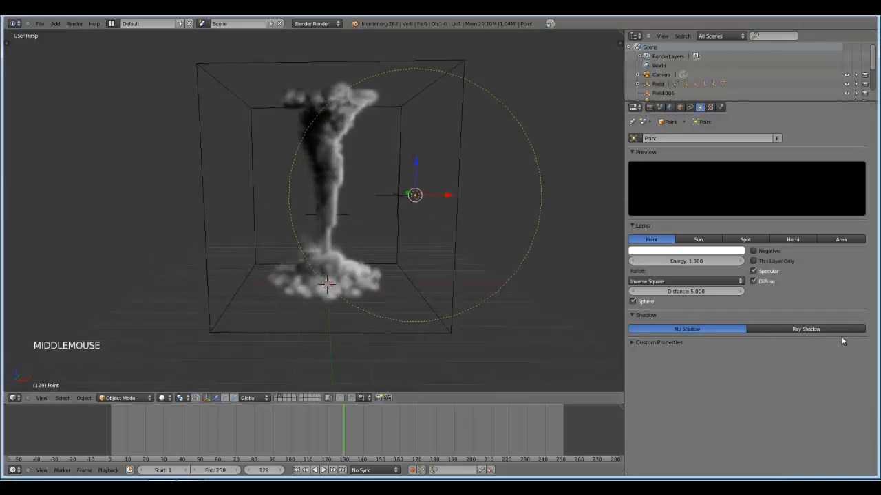
left_click(822, 329)
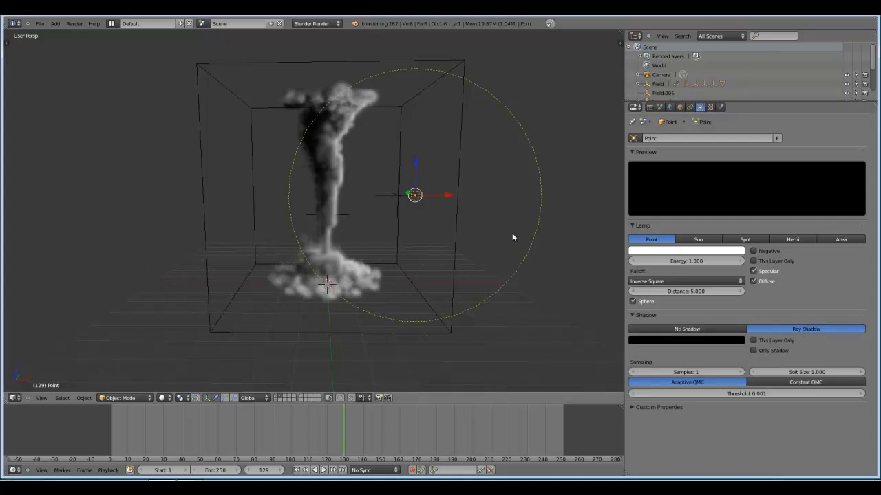
Duplicate the lamp along the X axis to the opposite side of the tornado.
key("shift+d")
key("x")
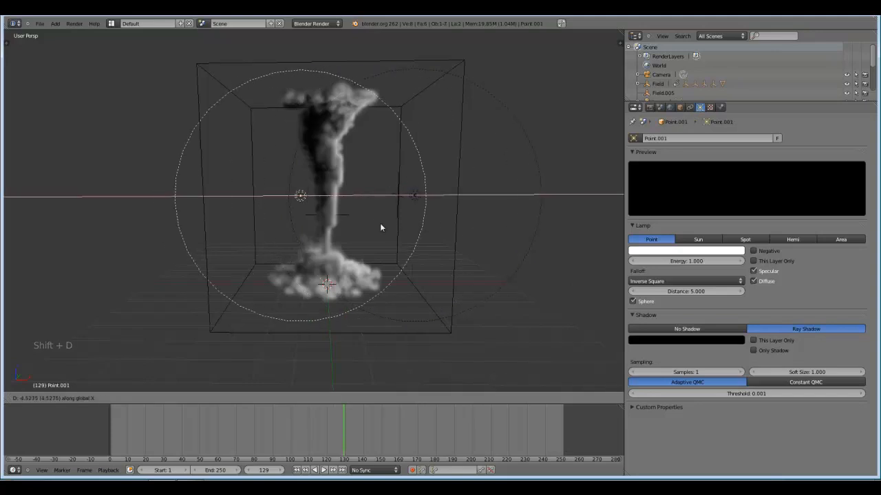
left_click(320, 229)
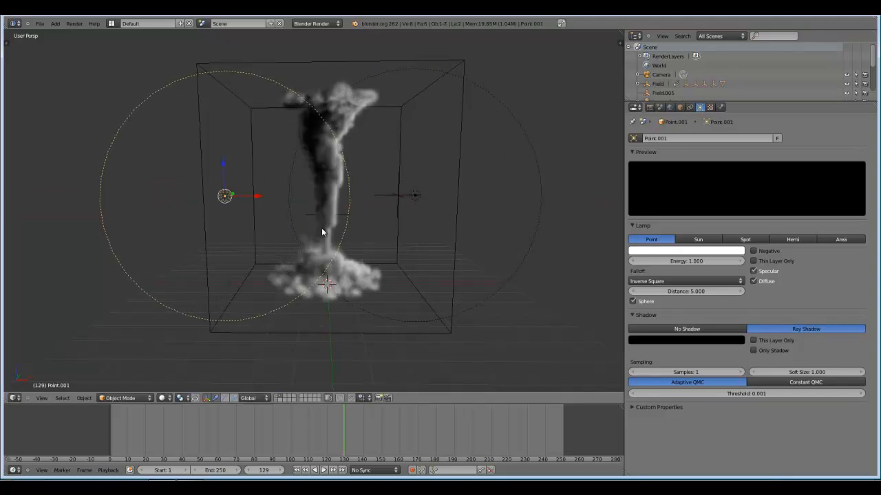
Duplicate the second lamp along the Y axis to the rear of the smoke domain.
middle_click_drag(322, 227, 417, 232)
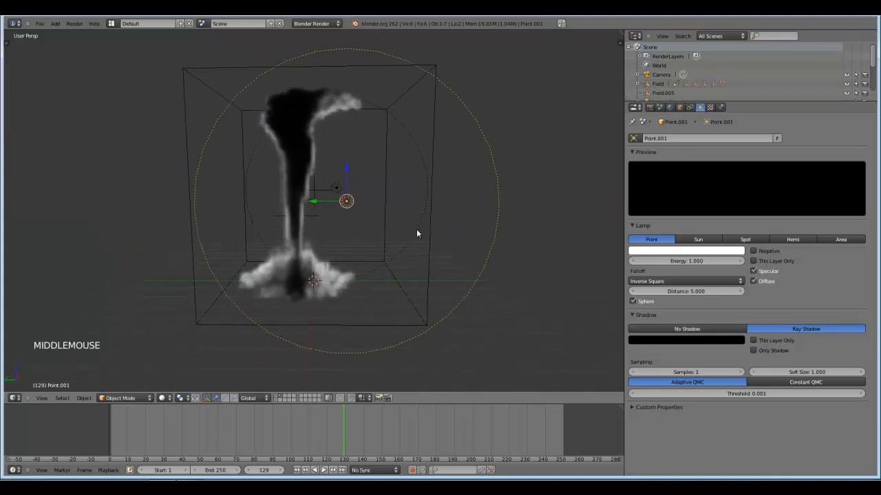
key("shift+d")
key("y")
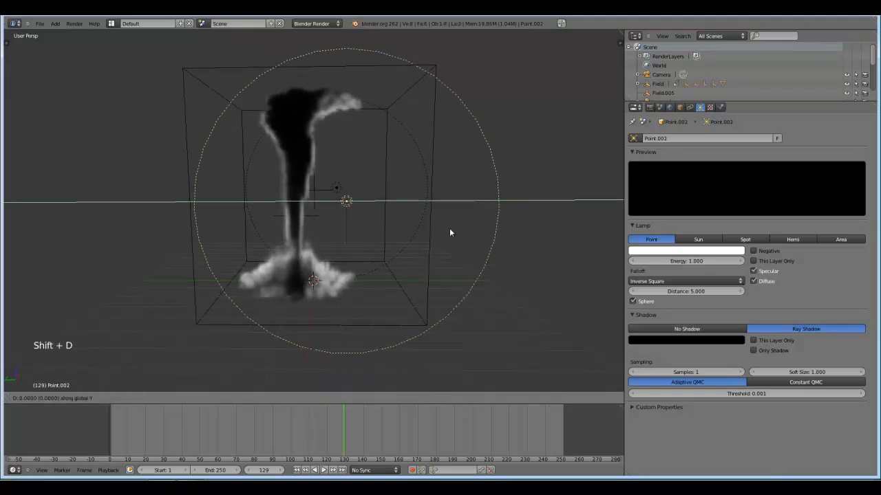
left_click(285, 238)
Move the third lamp along X and fine-tune it in the top orthographic view so it sits centred behind the tornado, then return to perspective.
middle_click_drag(285, 238, 211, 254)
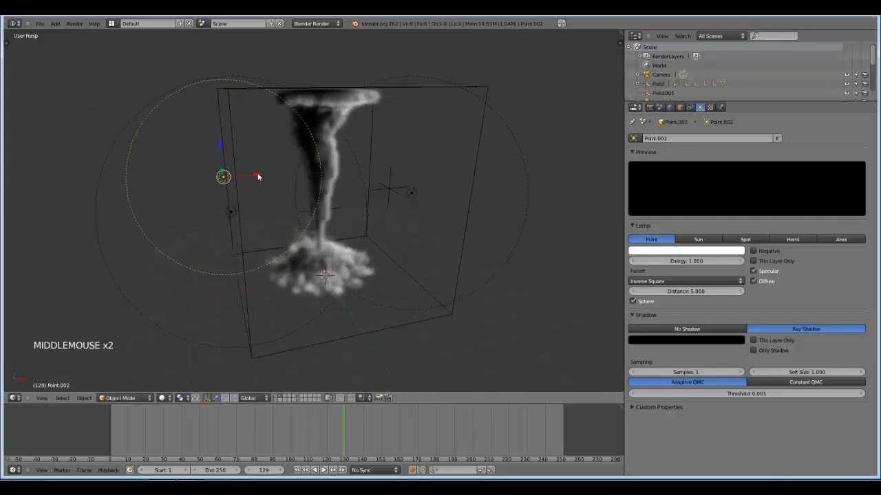
left_click_drag(257, 177, 344, 164)
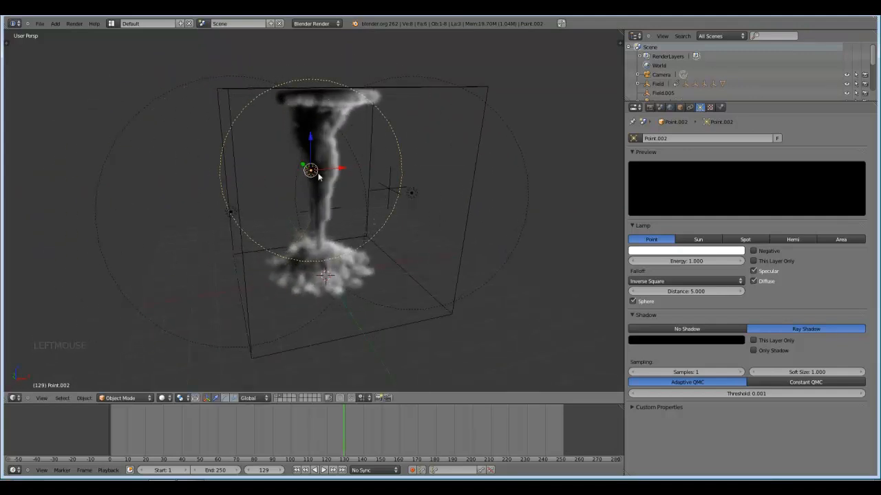
key("KP_7")
key("KP_5")
key("g")
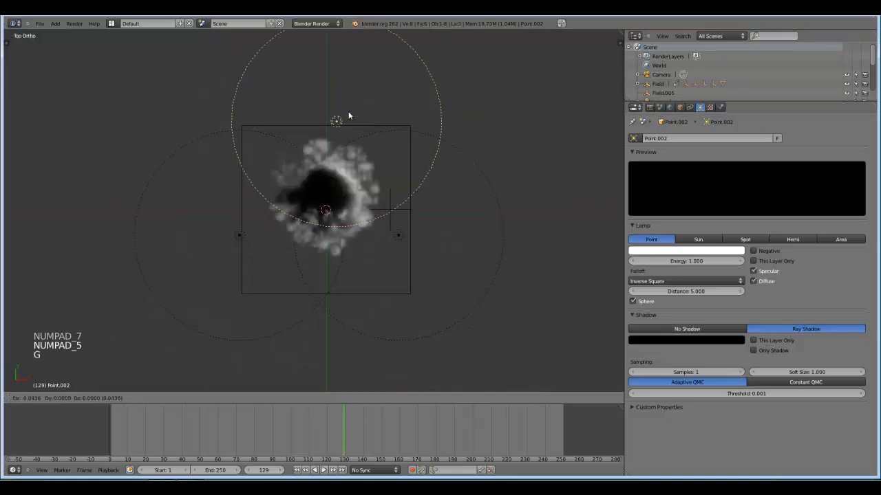
left_click(340, 127)
middle_click_drag(348, 205, 397, 145)
key("KP_5")
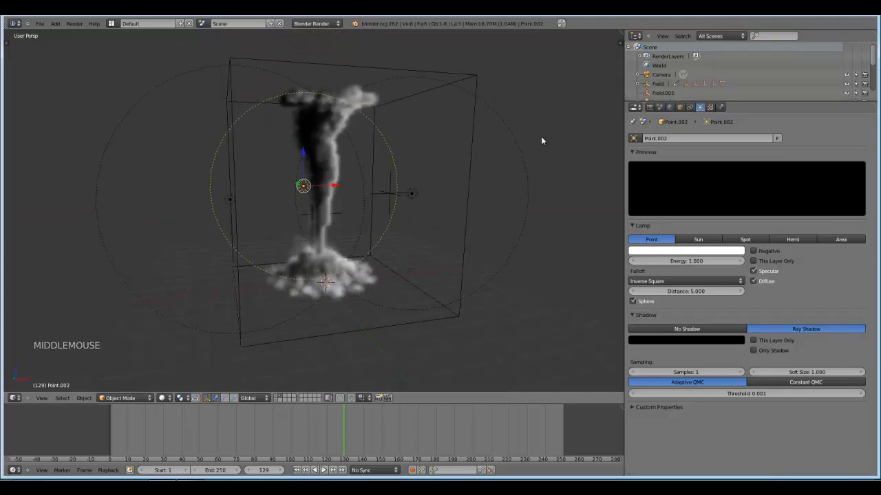
Examine the placement of the three lamps around the tornado and the smoke column from several angles and distances.
right_click(380, 163)
right_click(95, 168)
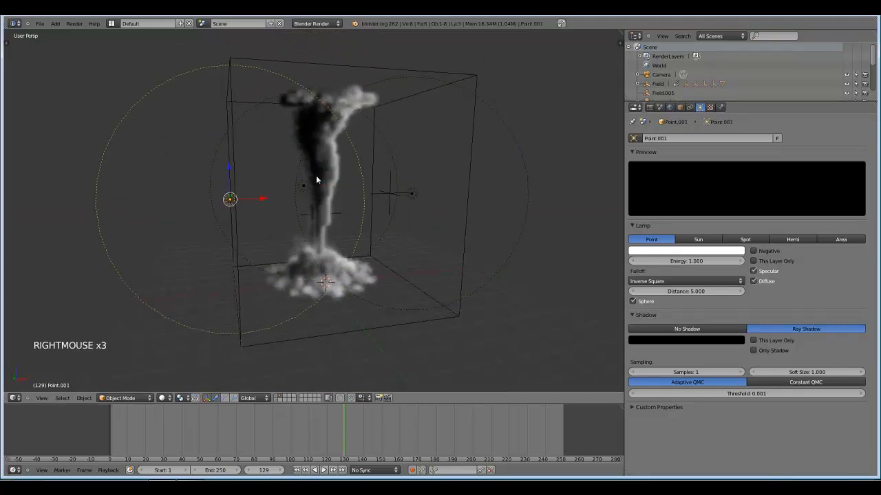
scroll(203, 223, "up", 1)
scroll(285, 187, "down", 1)
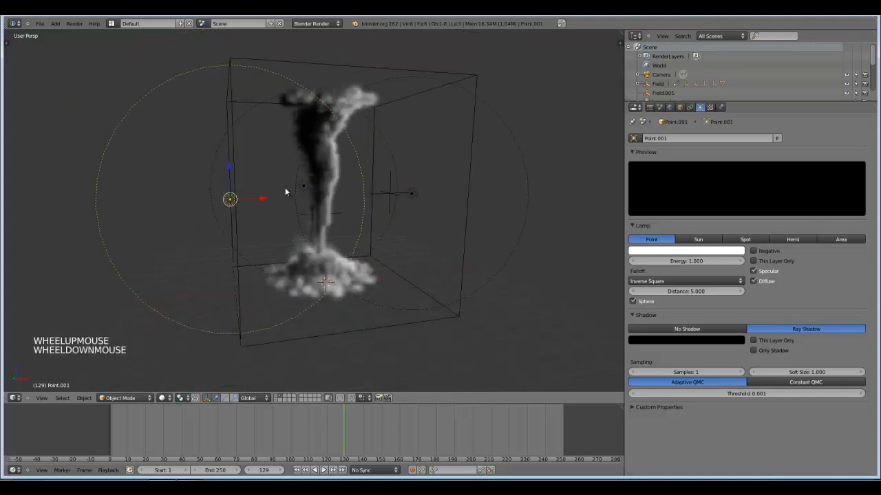
middle_click_drag(305, 186, 286, 183)
scroll(287, 182, "up", 4)
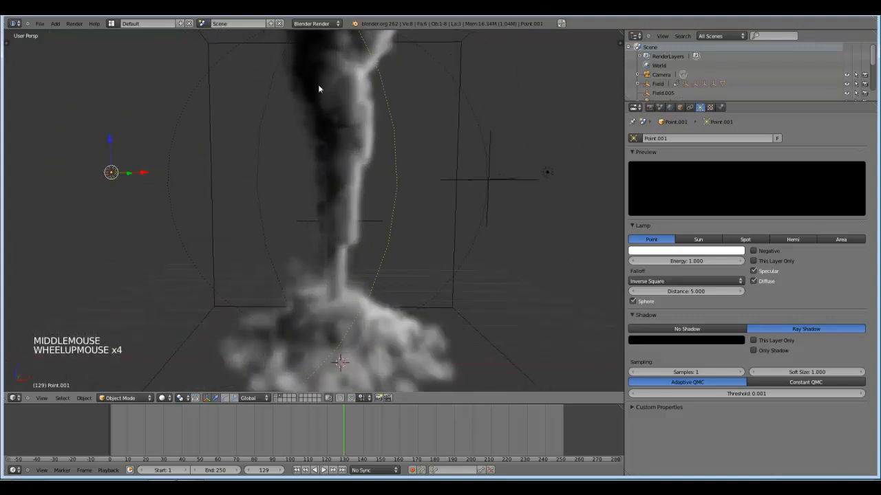
scroll(343, 128, "down", 2)
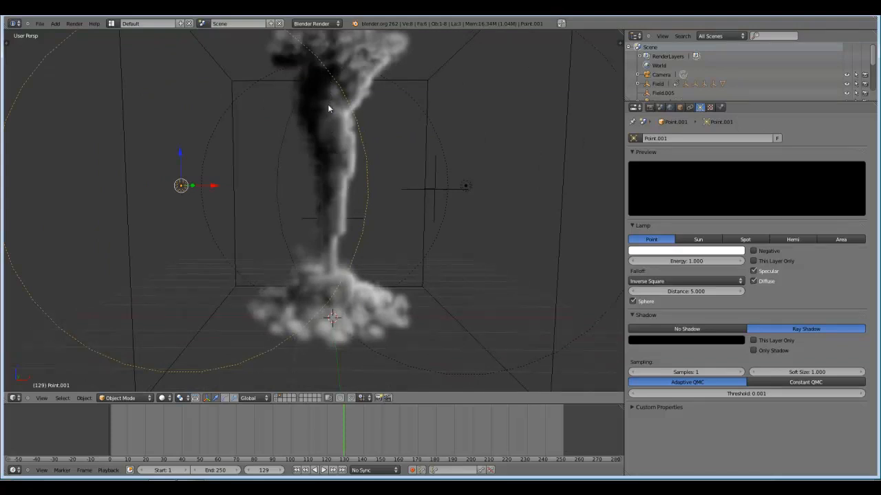
mouse_move(309, 161)
middle_mouse_down()
mouse_move(320, 161)
mouse_move(303, 156)
middle_mouse_up()
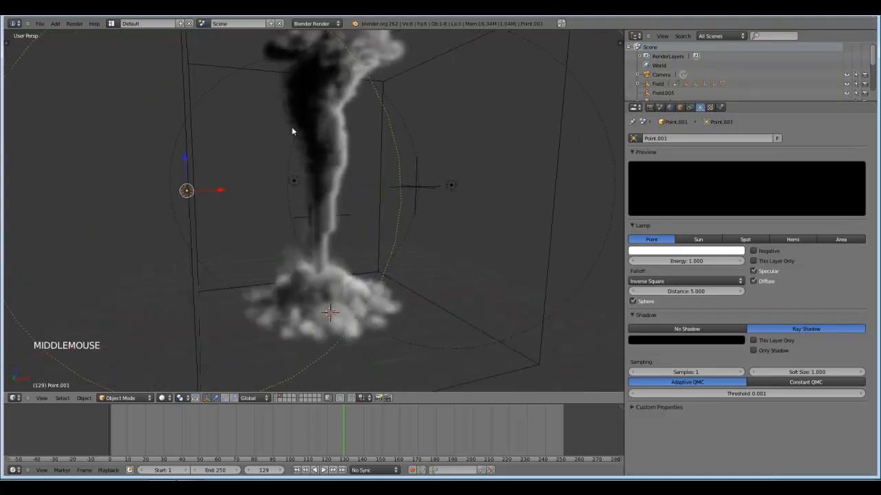
scroll(292, 131, "up", 4)
middle_click_drag(312, 112, 305, 91)
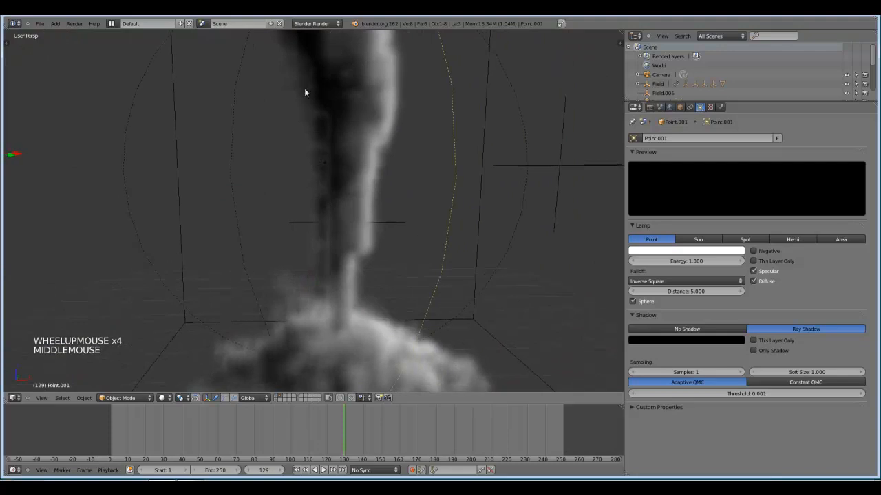
Select the lamp behind the tornado, tint its light a very pale blue and set its energy to 5.
right_click(323, 161)
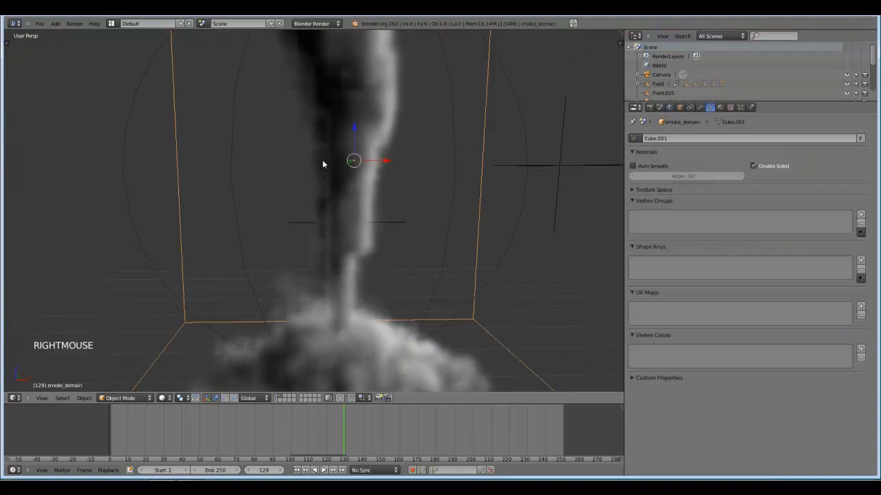
right_click(327, 167)
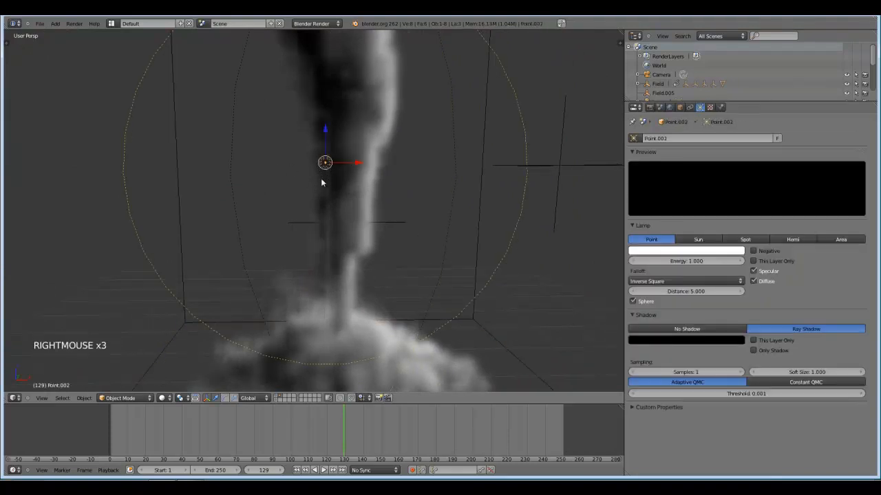
scroll(321, 182, "down", 6)
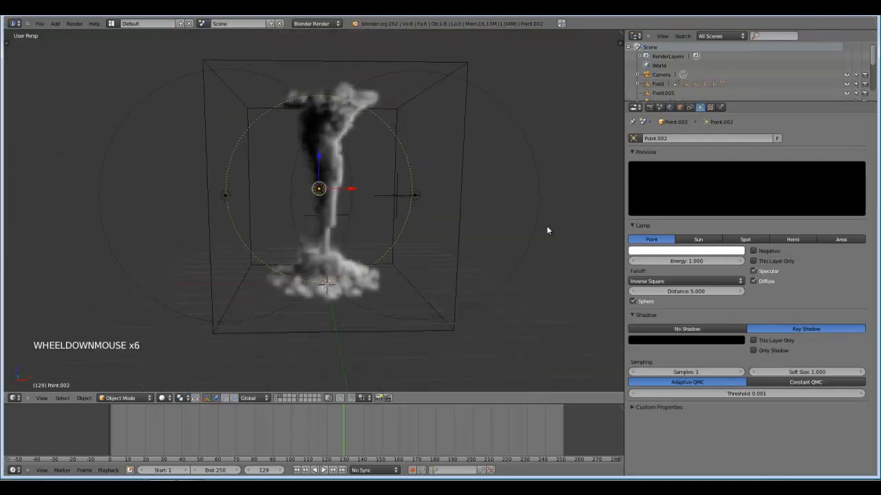
left_click(637, 251)
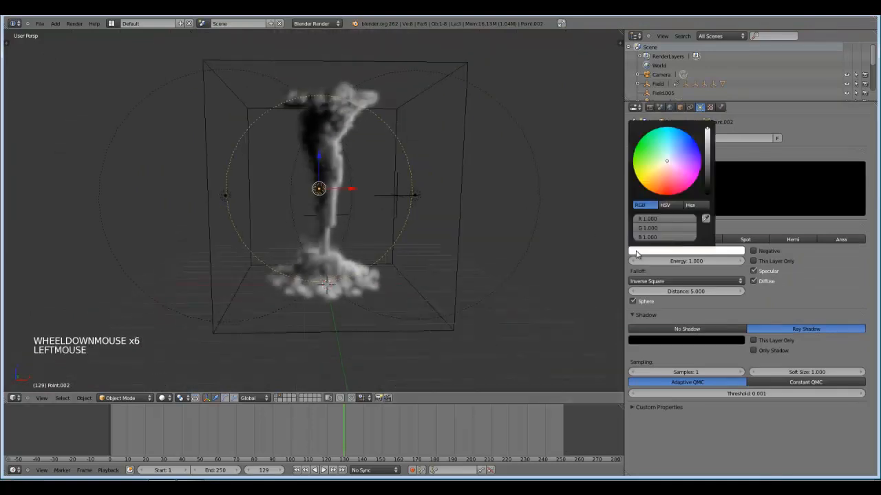
left_click(670, 159)
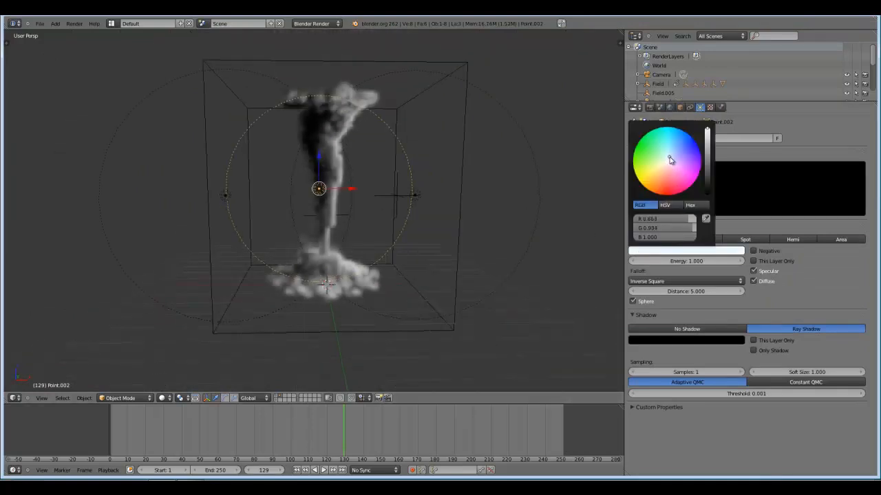
left_click(689, 260)
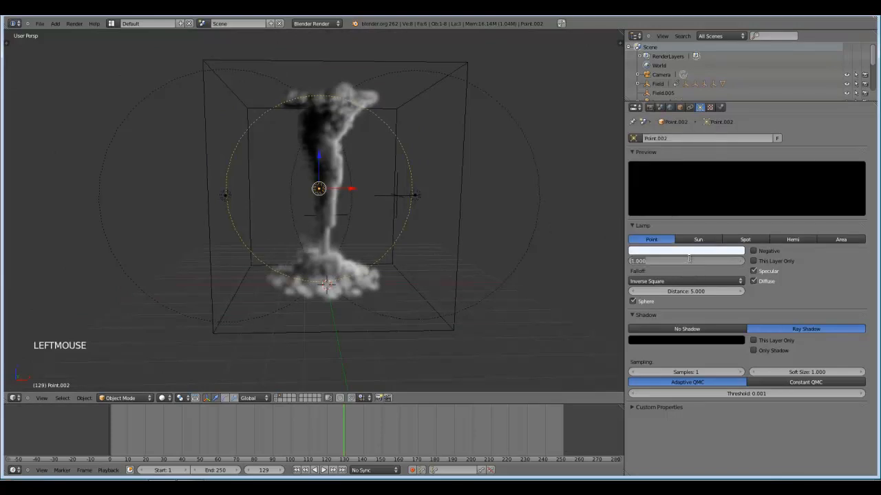
type("5")
key("Return")
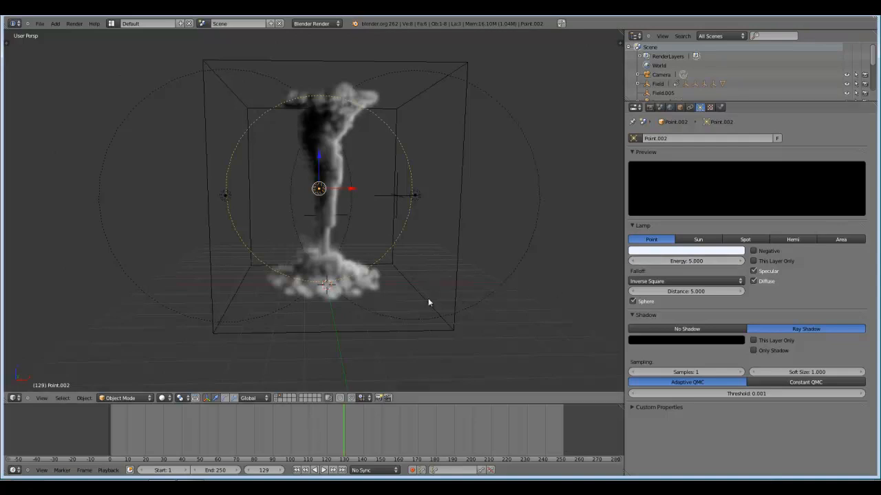
In the right orthographic view, duplicate a side lamp about 3 units toward the camera along Y and 4.3 units up, near the domain's upper corner.
middle_click_drag(431, 301, 525, 301)
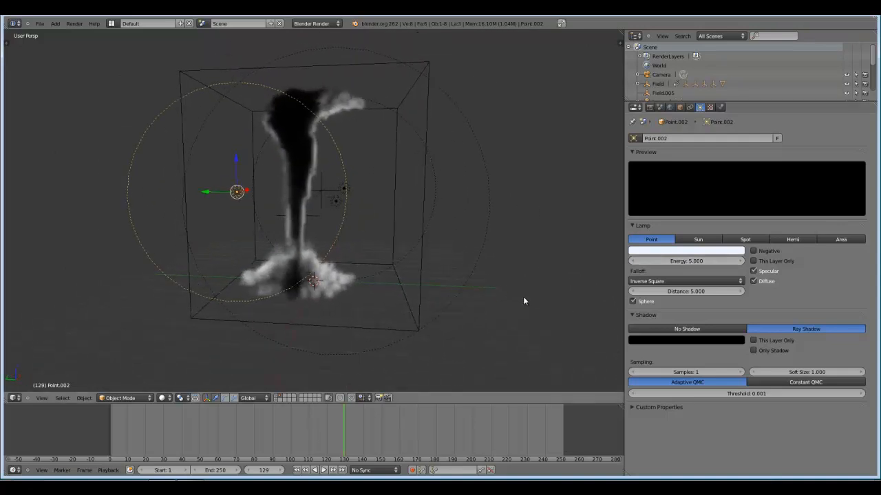
scroll(508, 305, "down", 2)
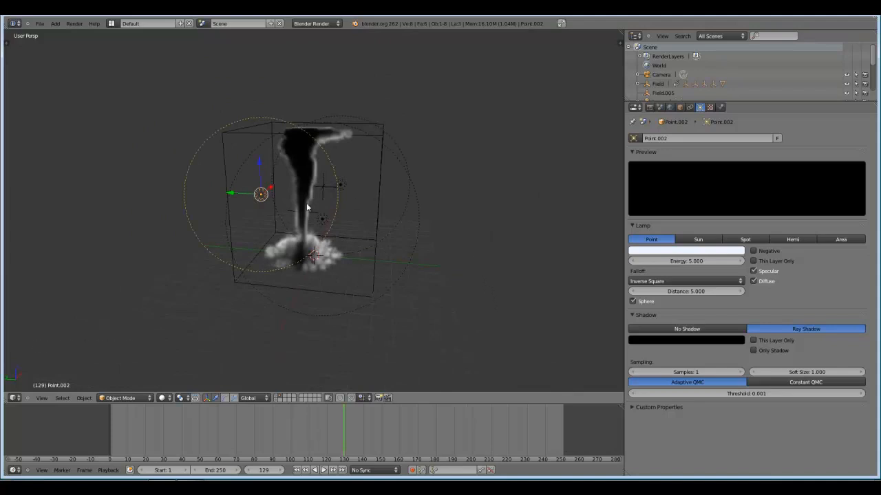
key("KP_1")
key("KP_5")
key("KP_3")
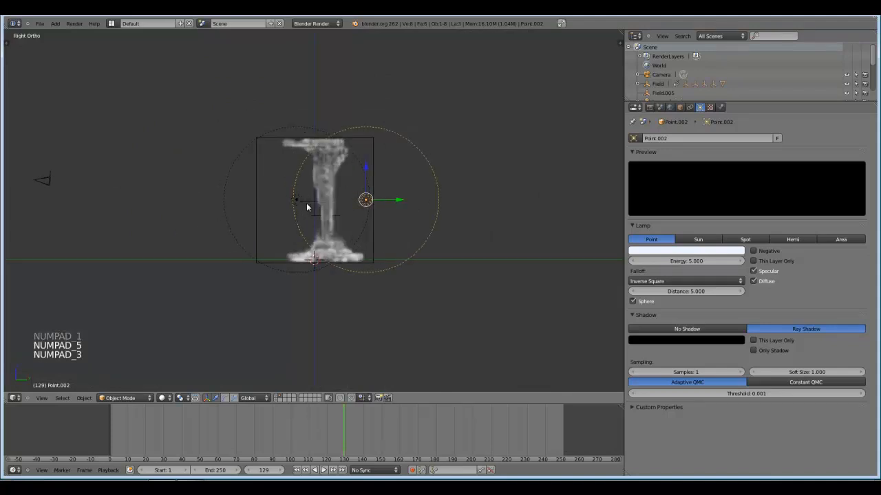
right_click(236, 165)
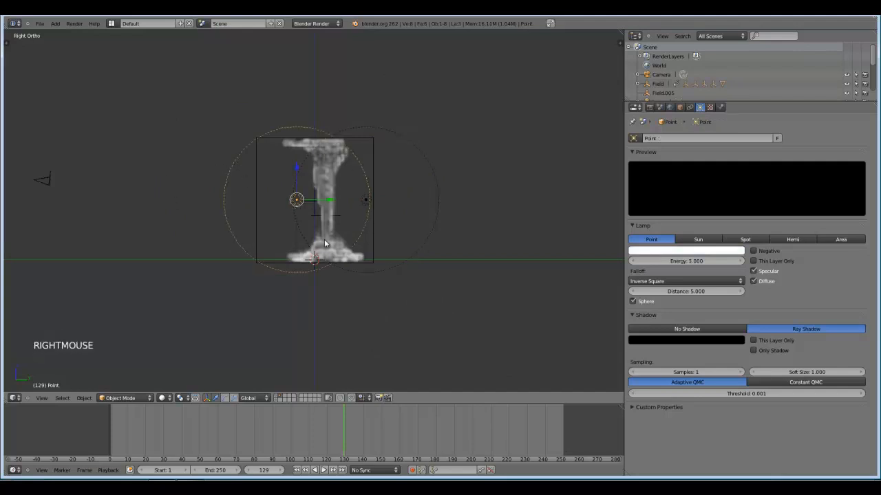
key("shift+d")
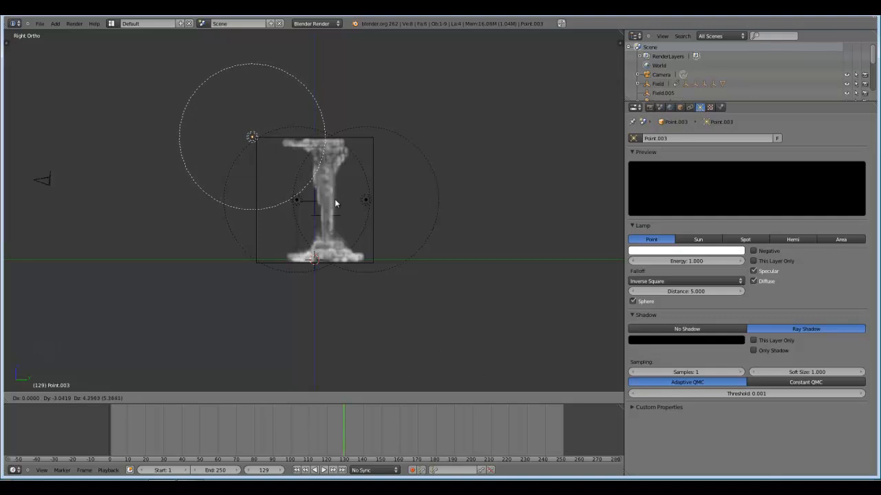
left_click(335, 199)
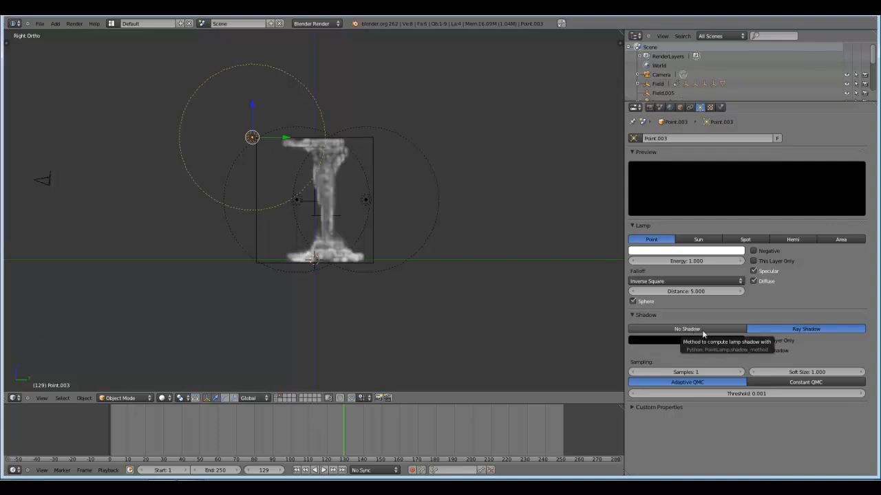
Set the new upper lamp's falloff distance to 15.
scroll(384, 251, "up", 3)
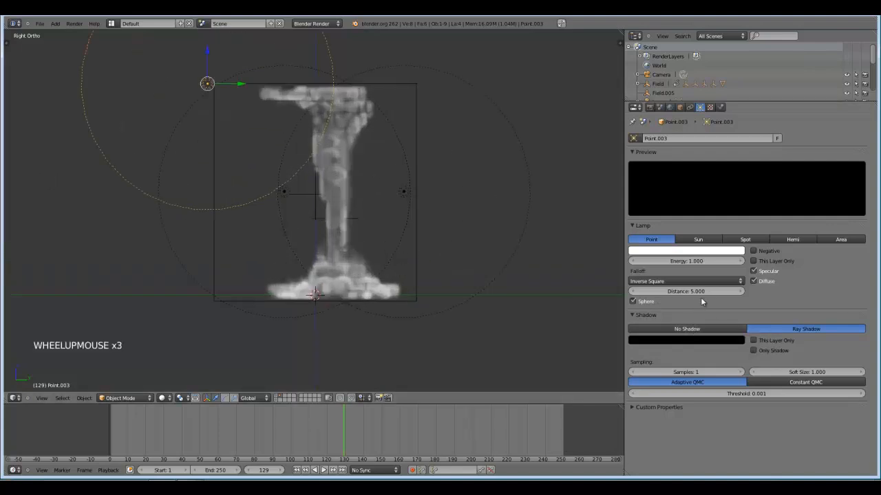
left_click(691, 292)
type("1")
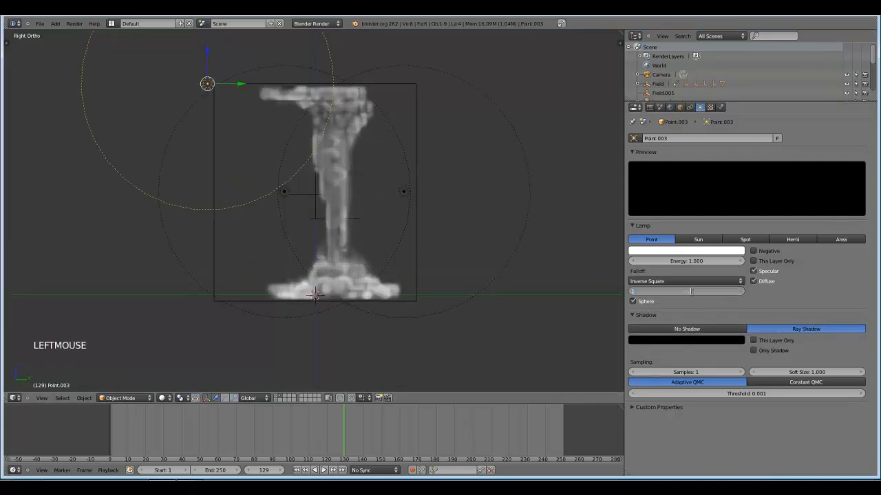
type("5")
key("Return")
scroll(500, 141, "down", 2)
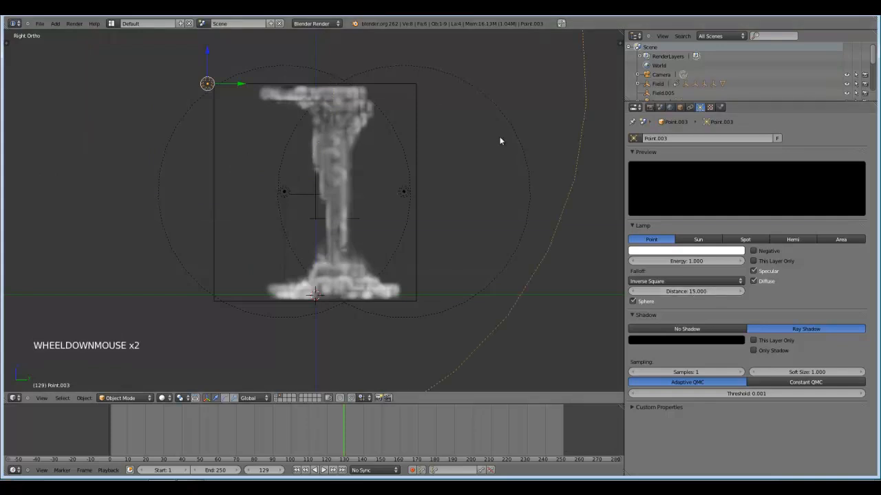
scroll(475, 180, "down", 2)
Save over the existing blend file and test-render the current frame from the camera view, then close the render.
key("KP_0")
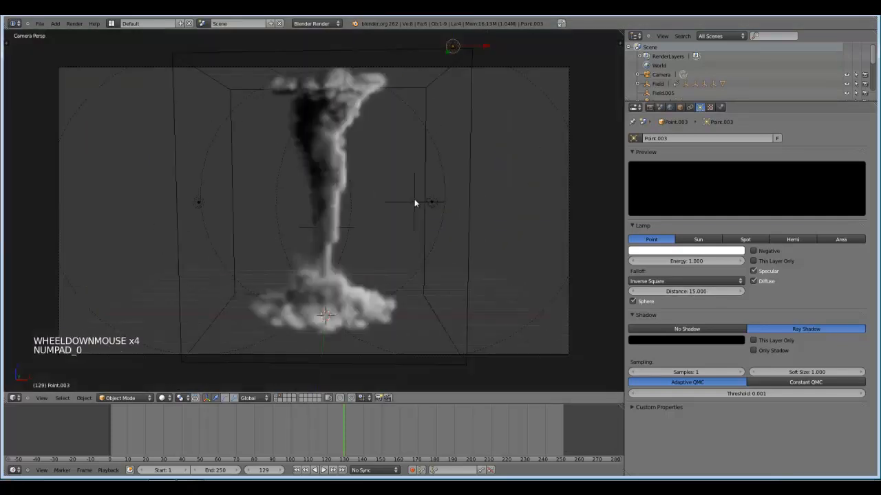
scroll(415, 203, "down", 2)
scroll(415, 203, "up", 1)
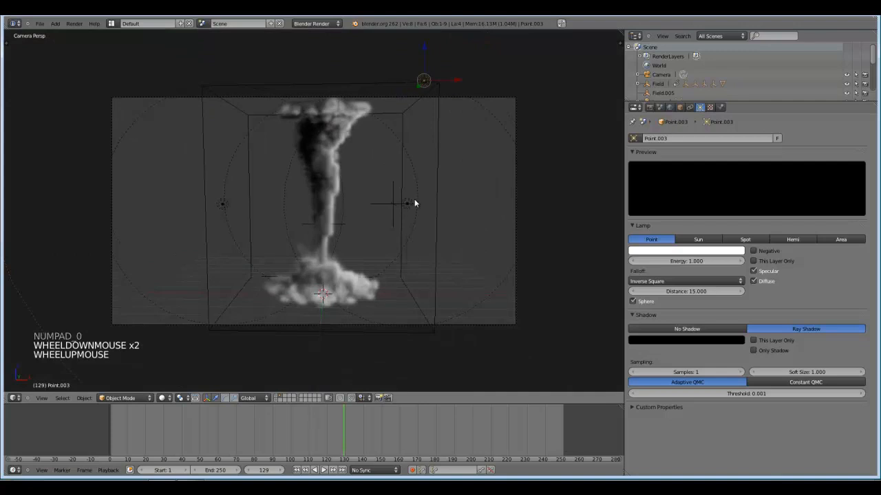
key("ctrl+s")
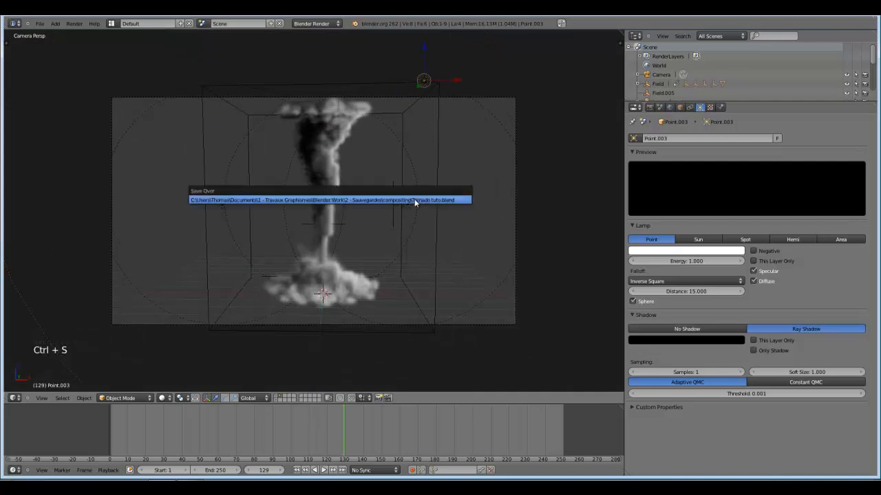
left_click(414, 199)
key("F12")
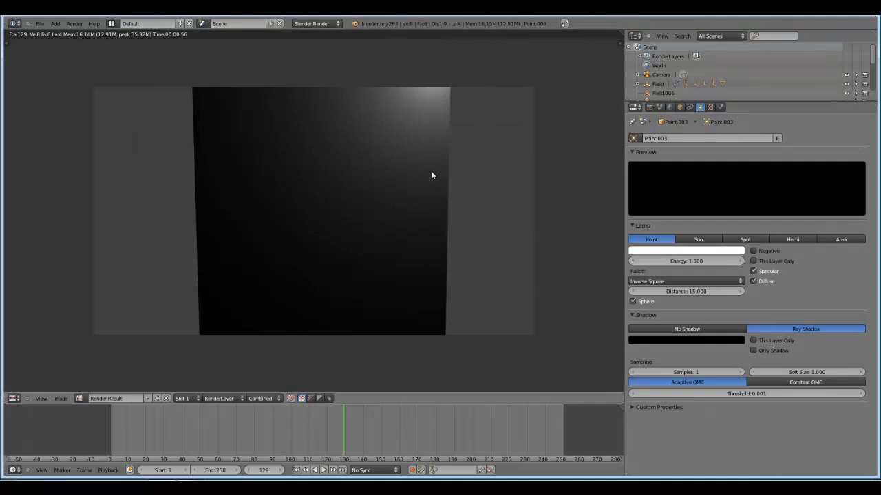
key("Escape")
Select the smoke domain in perspective view and give it a new material named "smoke material".
middle_click_drag(446, 227, 390, 181)
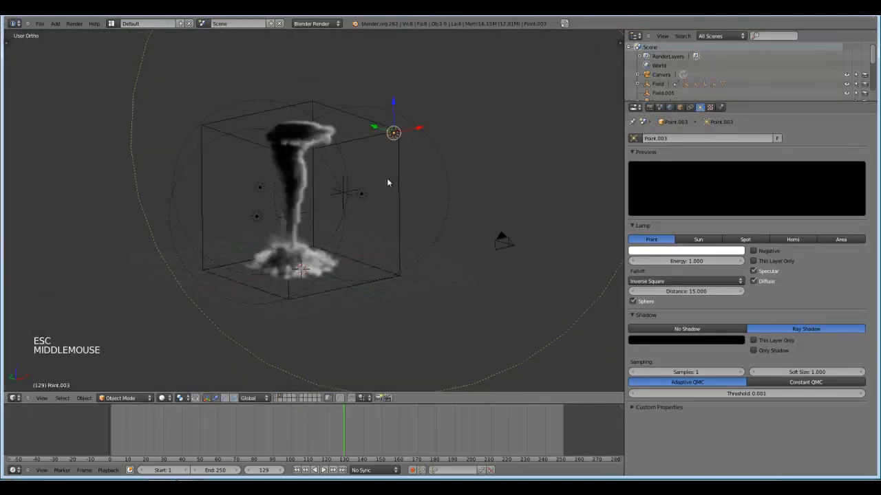
scroll(389, 181, "up", 1)
scroll(400, 196, "up", 1)
key("KP_5")
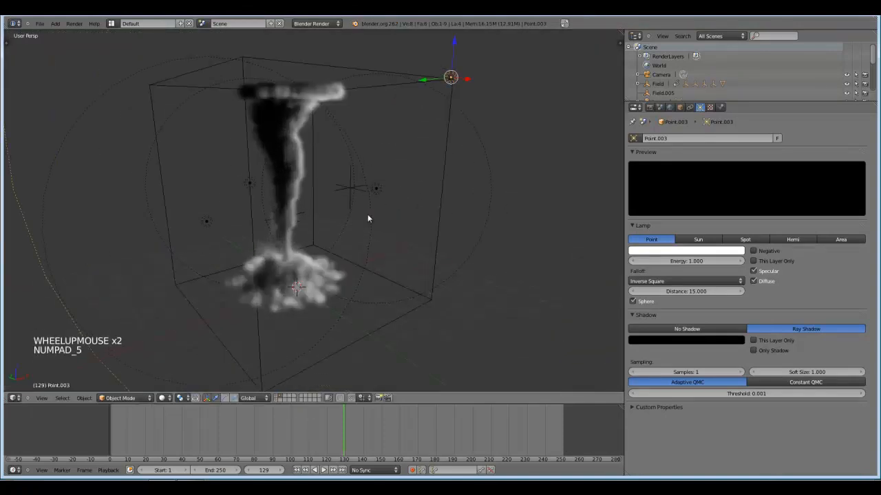
right_click(445, 183)
left_click(721, 107)
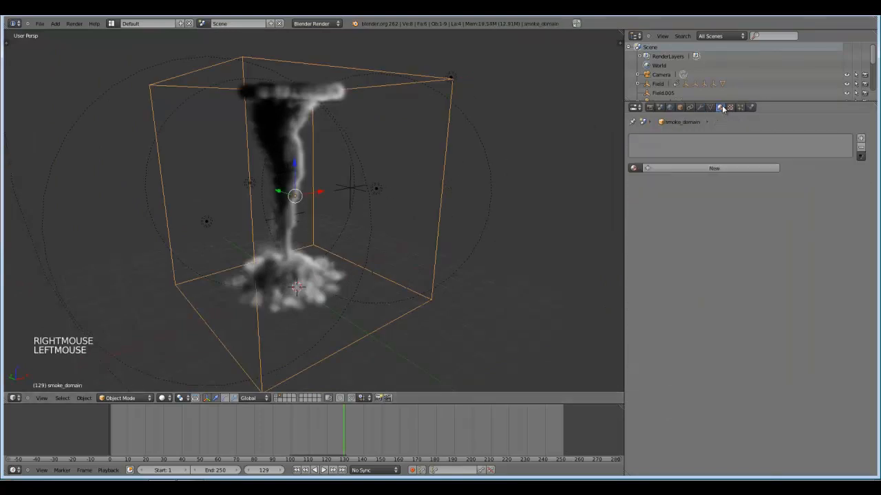
left_click(684, 168)
left_click(688, 168)
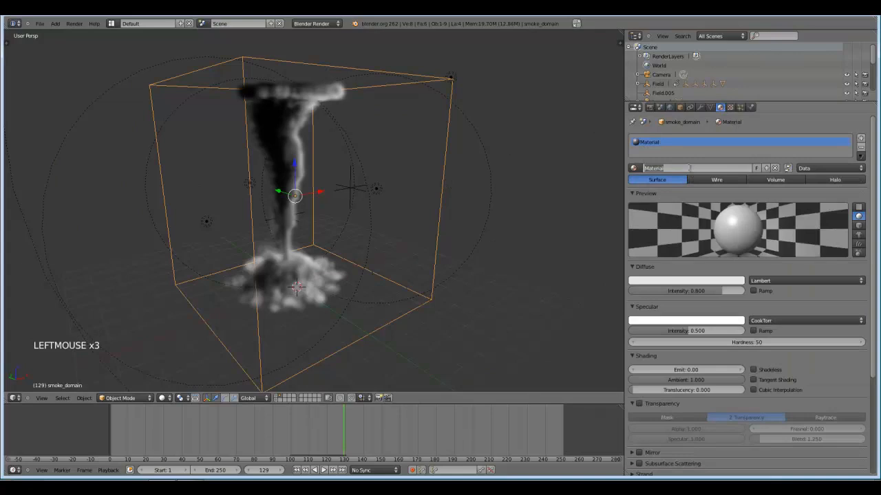
type("smoke_m")
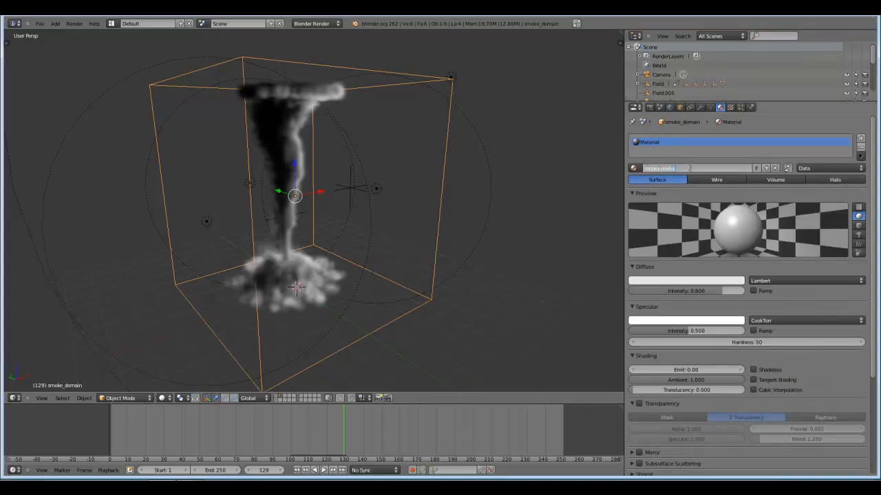
key("Return")
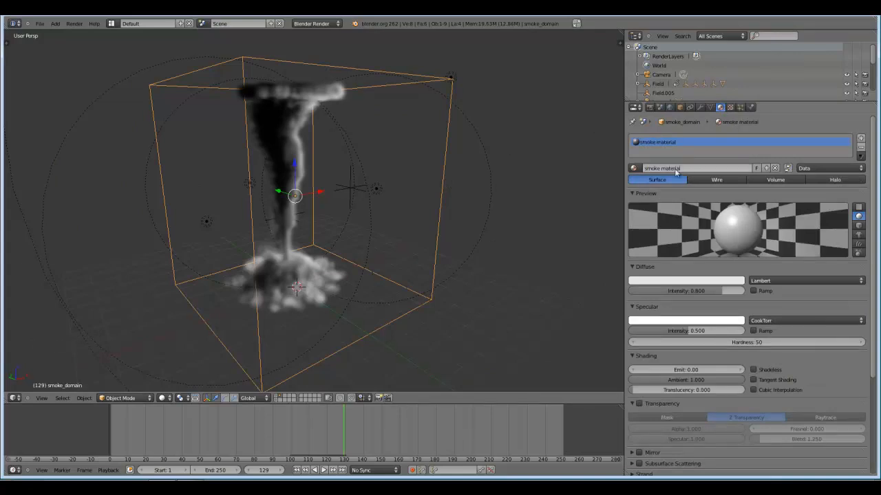
Switch the smoke material to the Volume type and test-render it from the camera view.
left_click(771, 180)
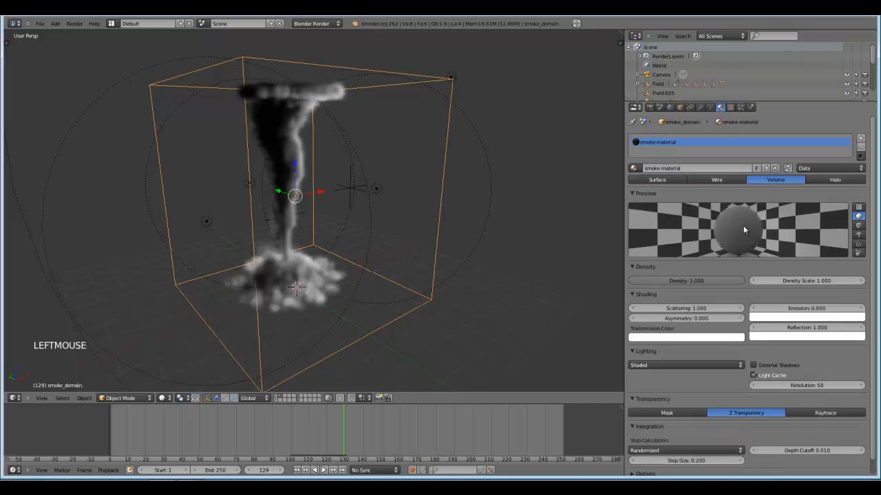
key("KP_0")
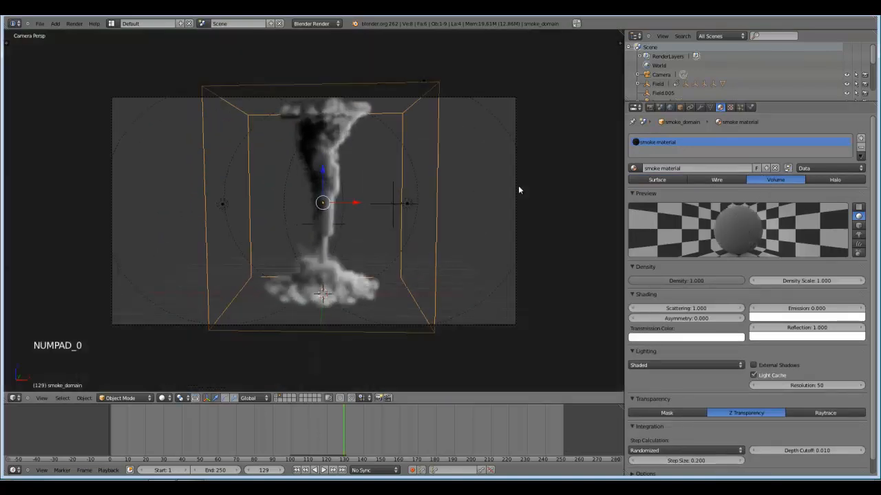
key("F12")
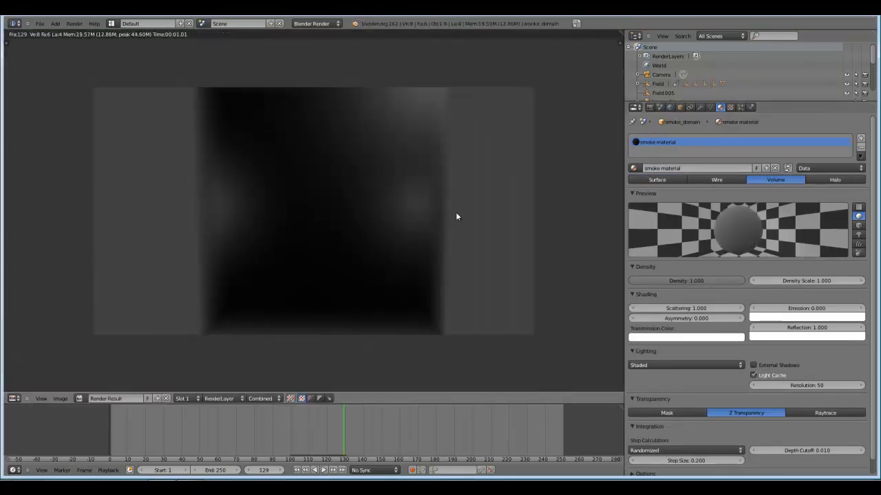
key("Escape")
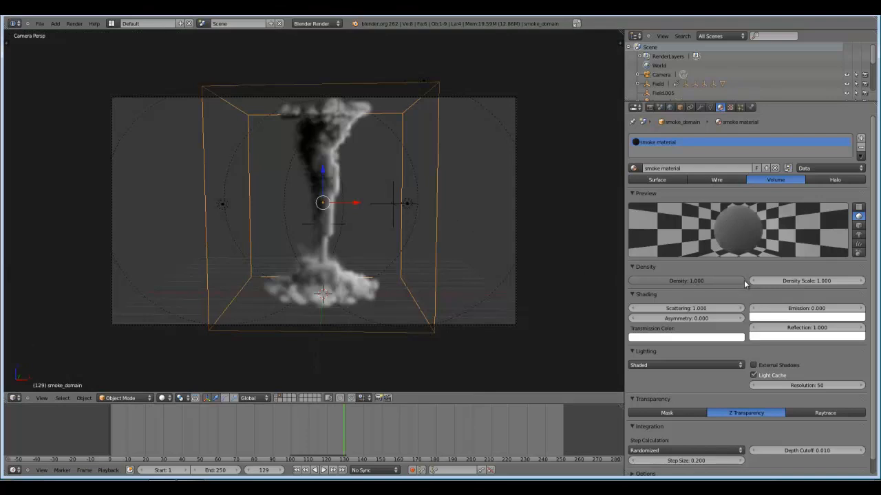
Lower the smoke material's volume density to 0 and test-render the frame again.
left_click_drag(744, 280, 598, 283)
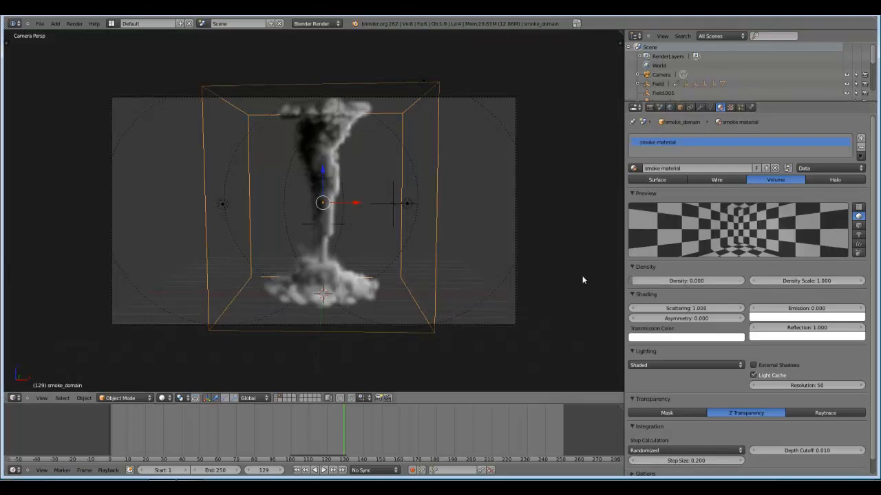
key("F12")
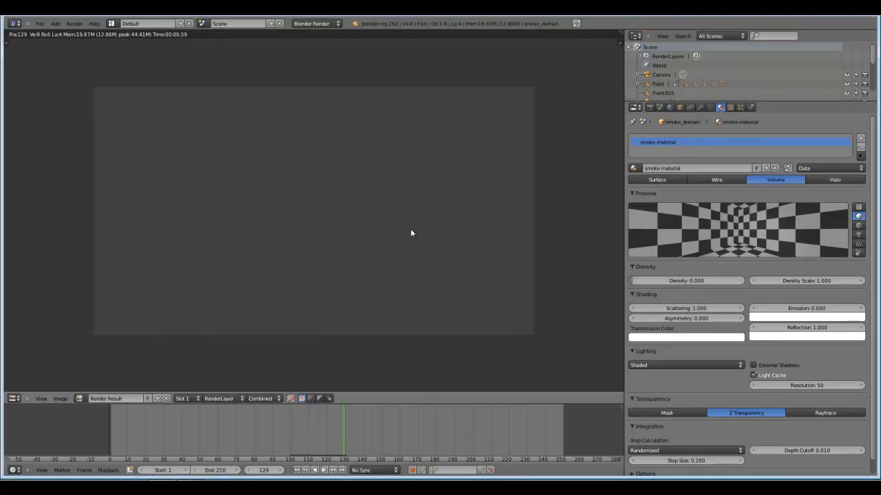
key("Escape")
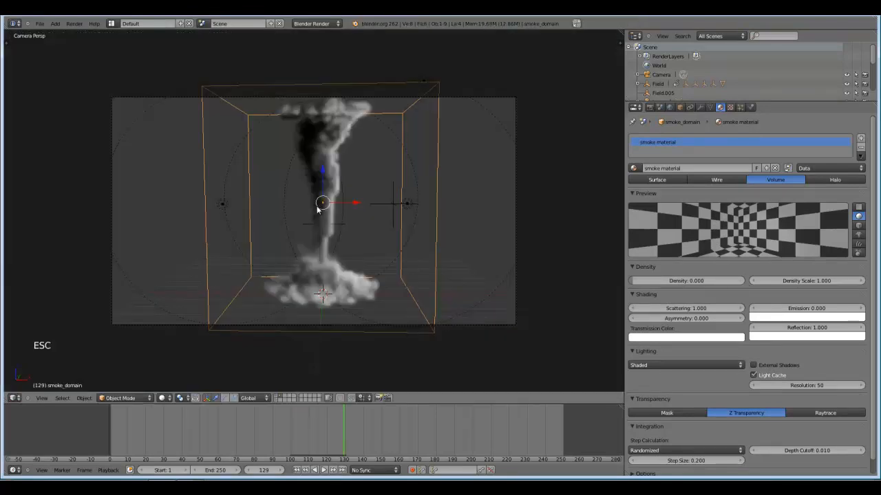
Add a Voxel Data texture named "smoke texture" to the smoke material.
left_click(731, 107)
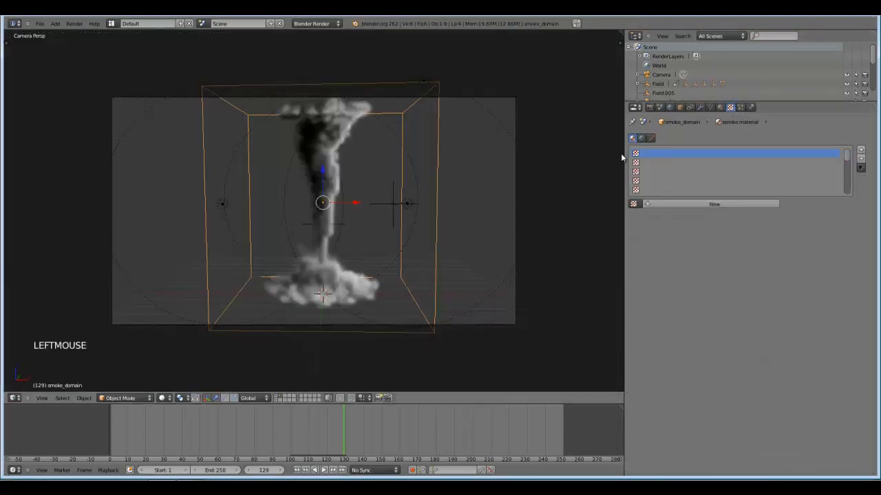
left_click(650, 202)
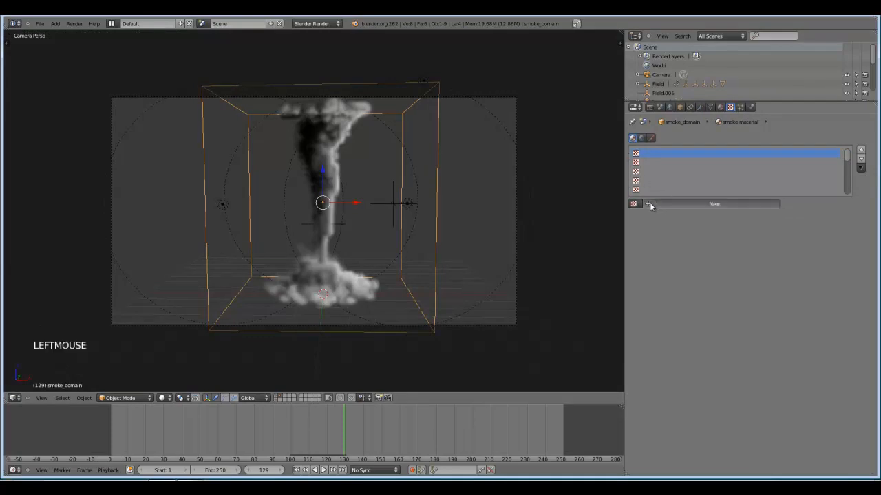
left_click(695, 216)
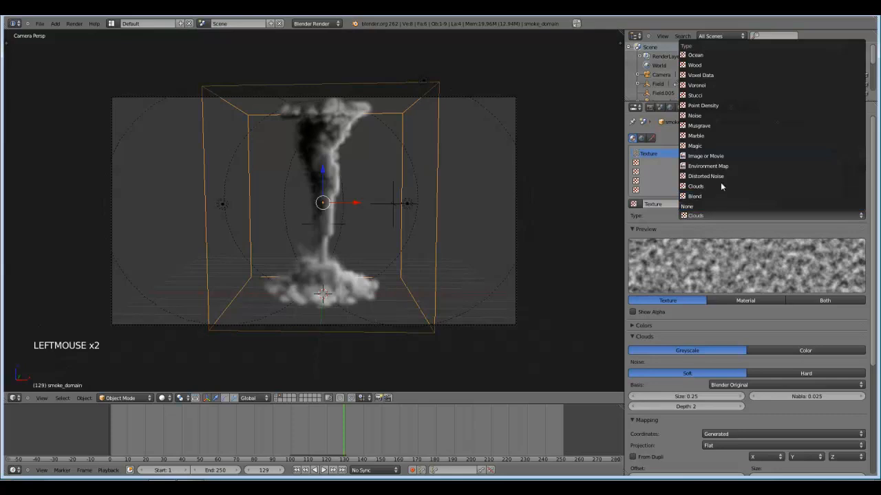
left_click(708, 75)
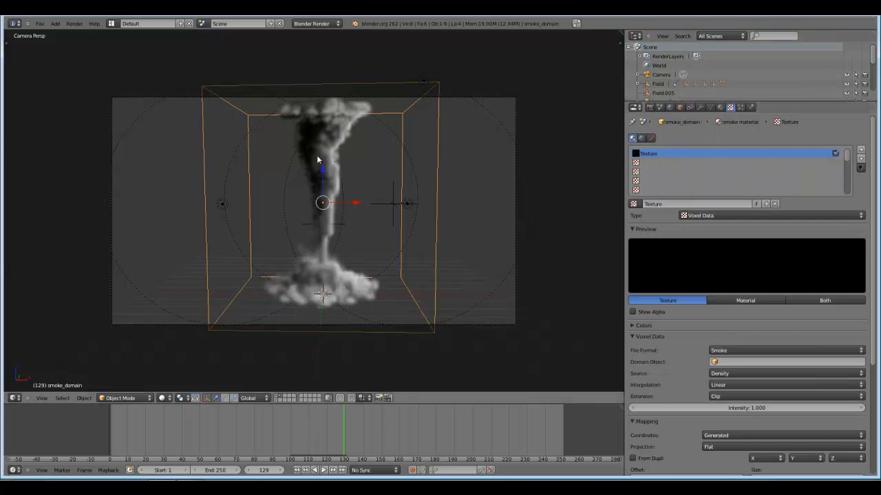
left_click(663, 204)
type("smoke")
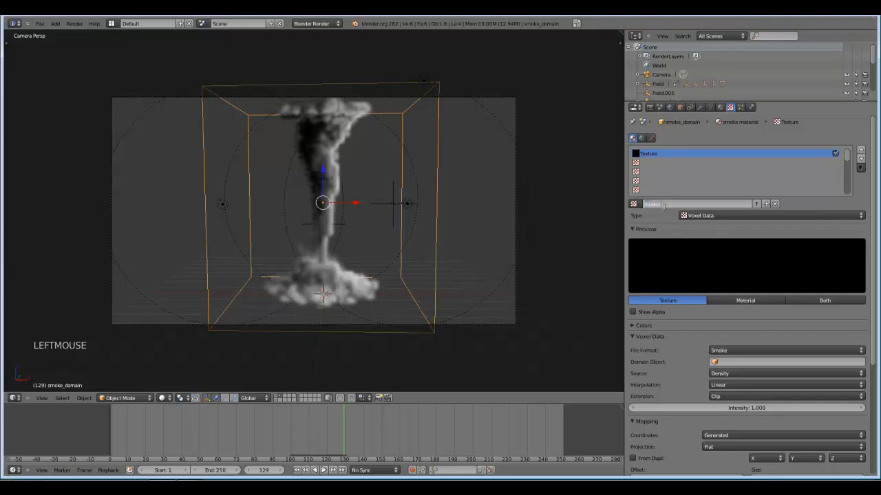
type(" texture")
key("Return")
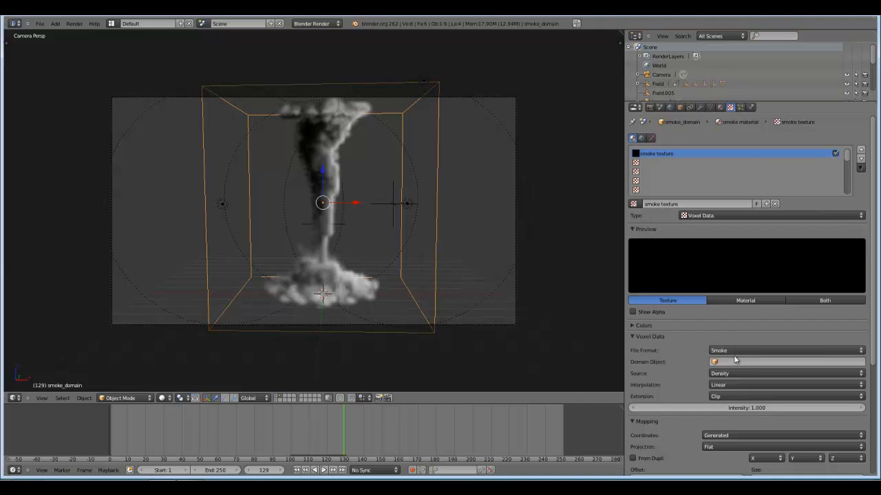
Assign smoke_domain as the domain object of the smoke texture's voxel data.
right_click(428, 160)
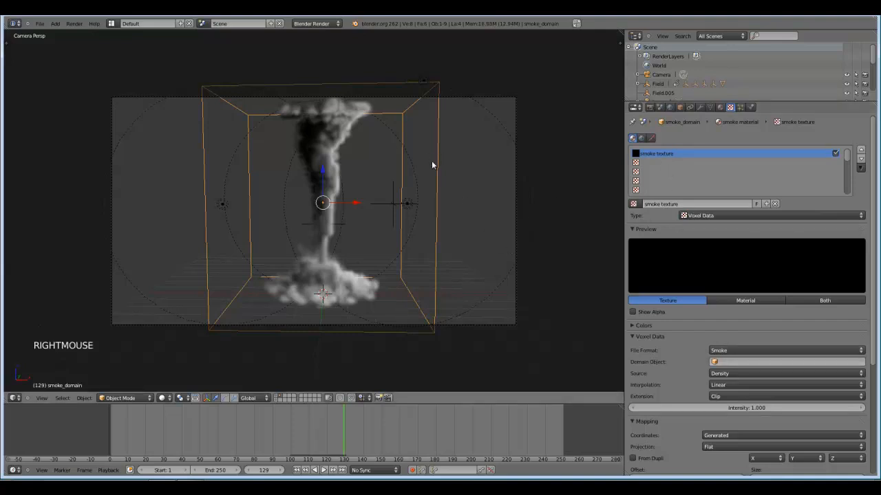
left_click(734, 361)
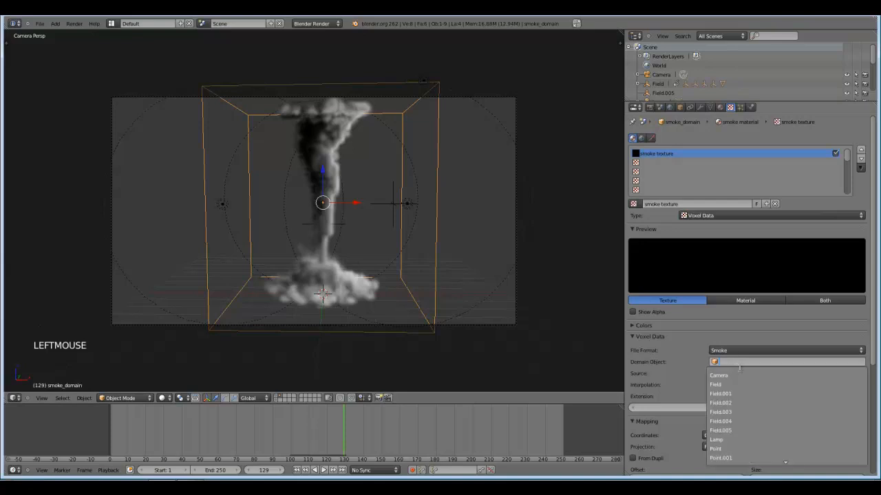
scroll(780, 424, "down", 15)
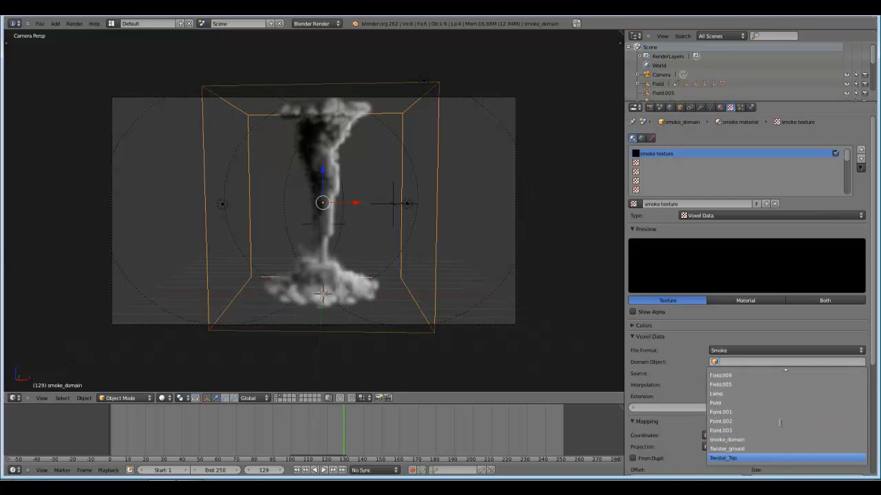
left_click(744, 441)
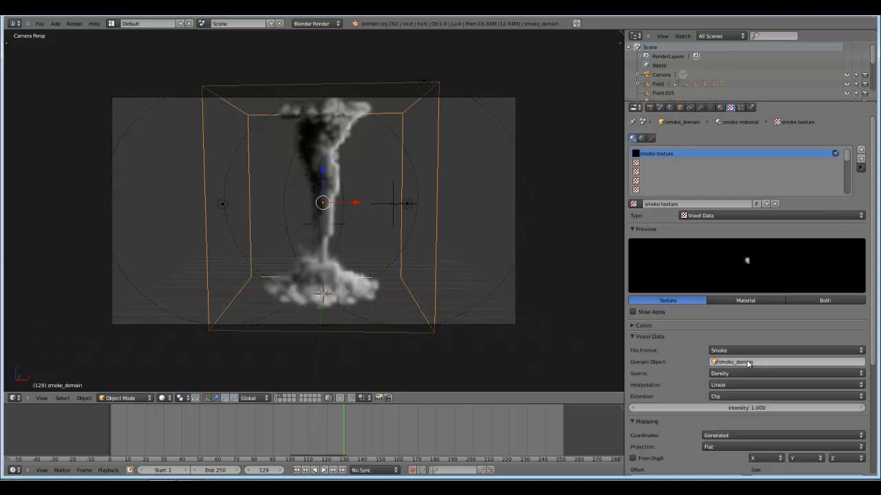
Make the smoke texture influence the material's density and test-render the current frame, then close the render.
scroll(748, 364, "down", 8)
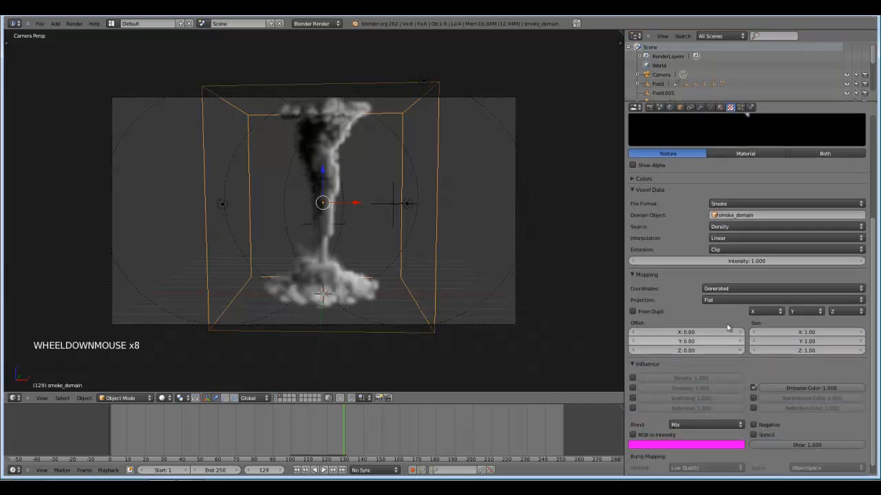
left_click(633, 379)
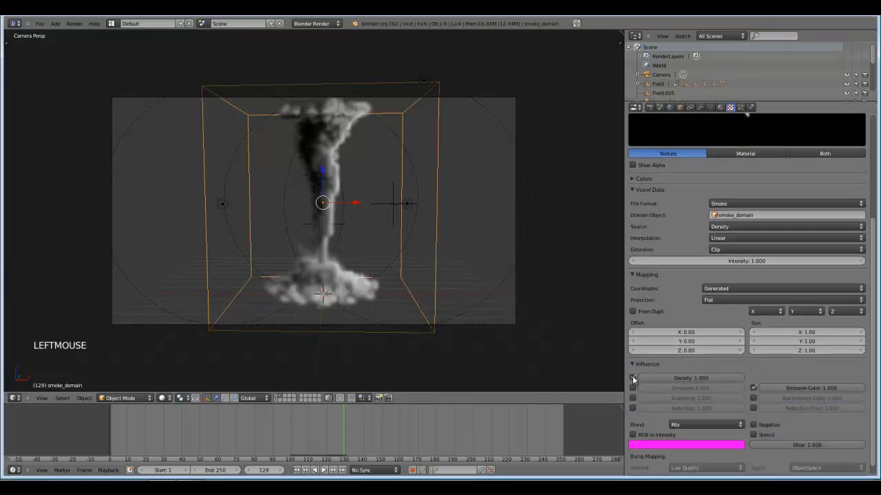
key("F12")
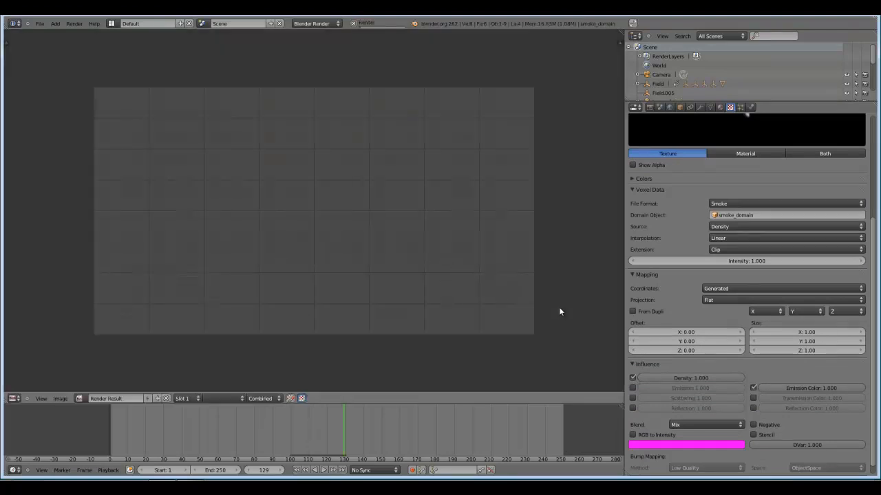
scroll(459, 297, "up", 1)
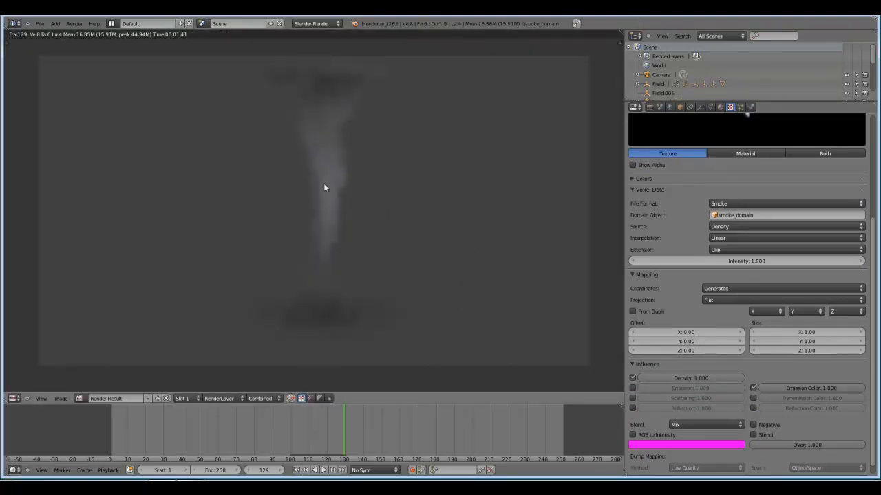
key("Escape")
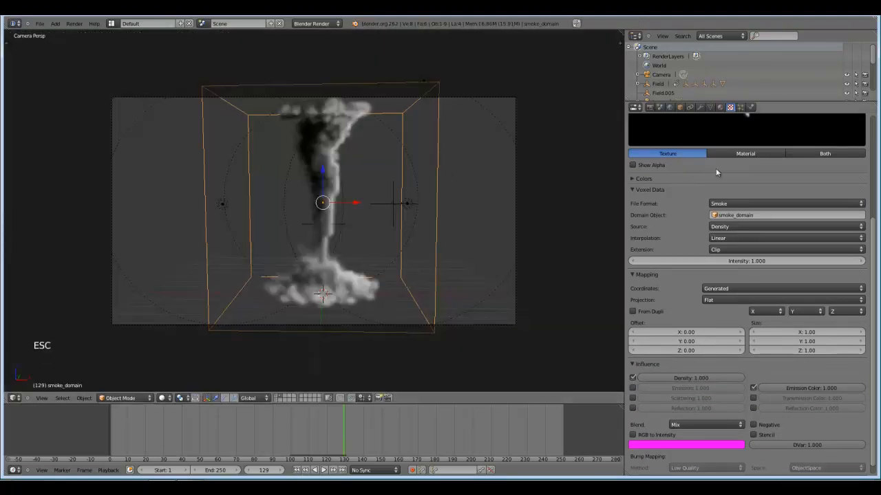
Set the world's horizon color to black.
left_click(670, 107)
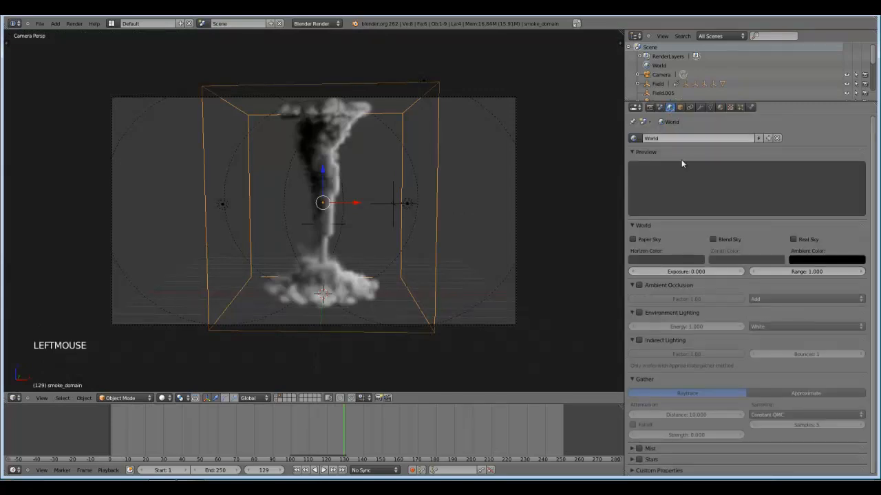
left_click(646, 258)
left_click(709, 201)
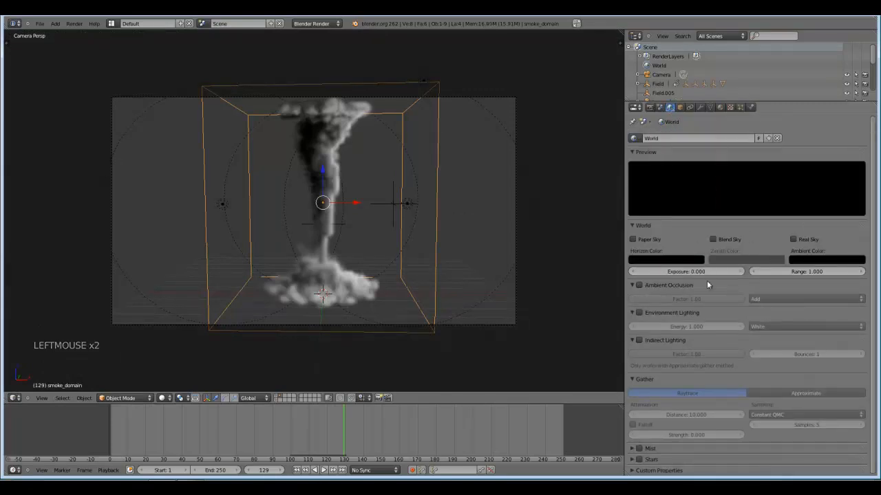
Add a mesh plane beneath the tornado and scale it up to a broad ground surface reaching beyond the smoke domain.
scroll(327, 320, "up", 2)
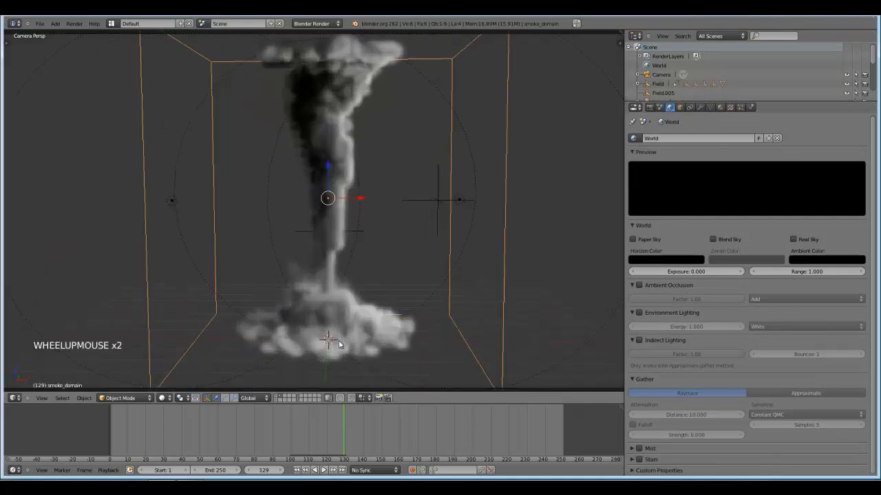
scroll(327, 320, "down", 1)
key("shift+a")
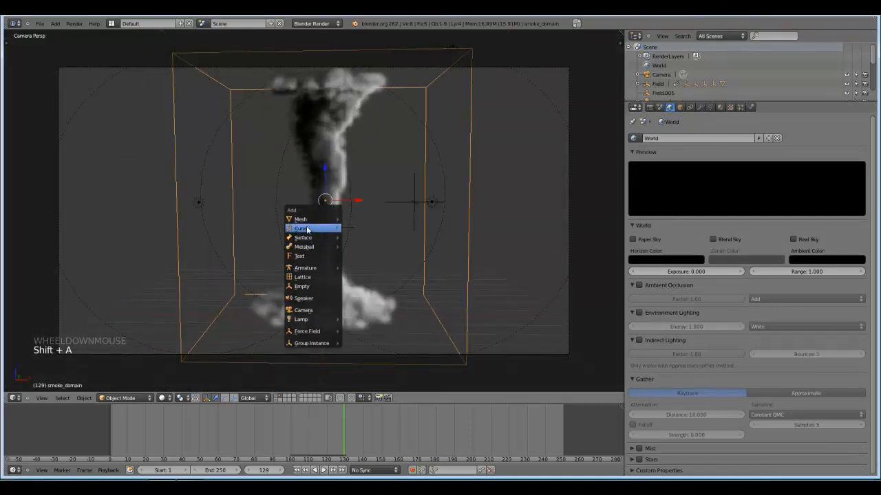
mouse_move(303, 219)
left_click(353, 220)
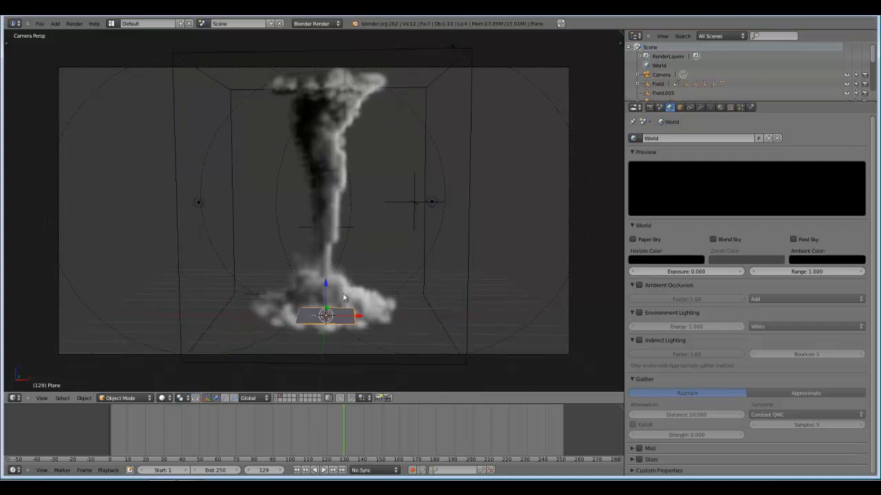
key("s")
left_click(514, 279)
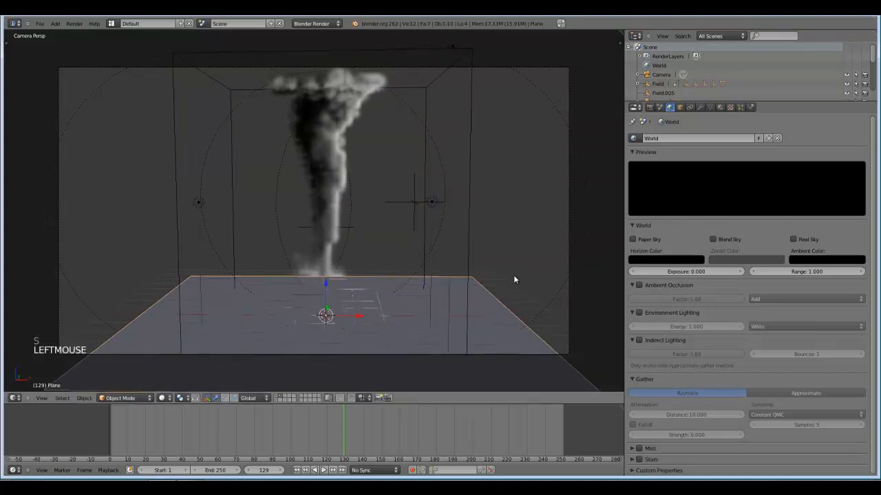
key("s")
left_click(530, 282)
Test-render the tornado with the ground plane, inspect the smoke's base and ground shadows, and close the render.
key("F12")
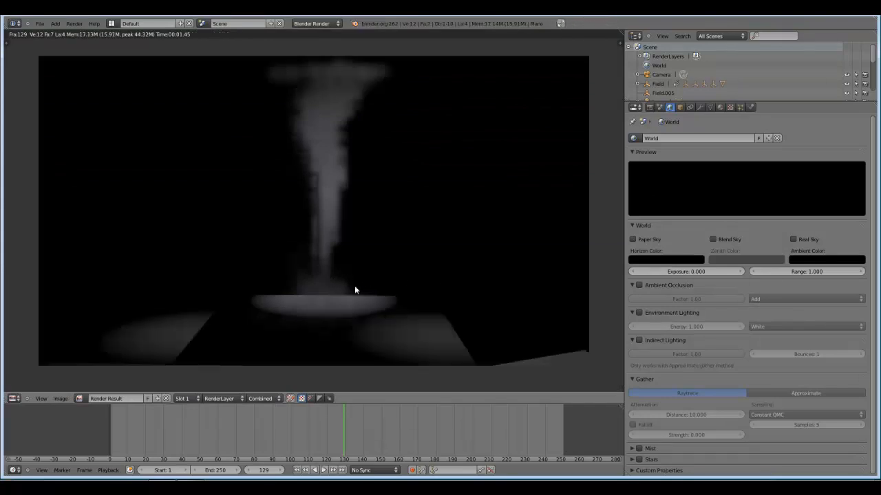
scroll(342, 297, "down", 1)
scroll(342, 297, "up", 1)
middle_click_drag(342, 298, 351, 296)
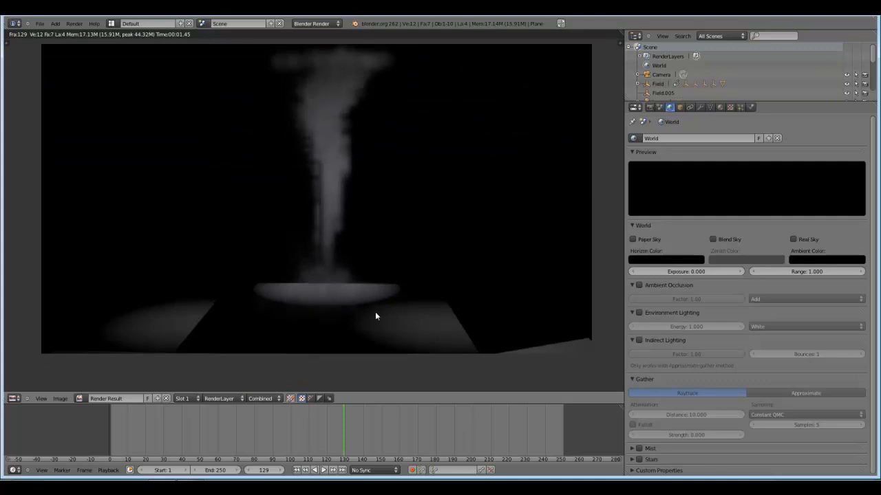
key("Escape")
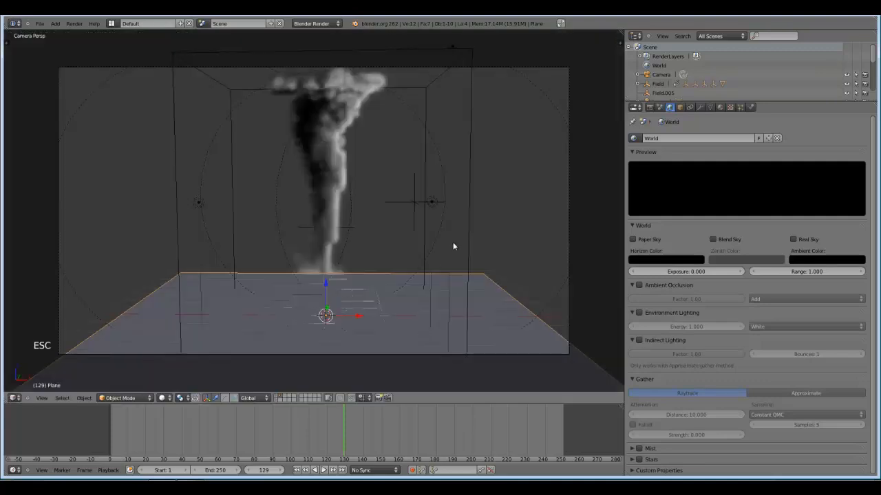
Select the ground plane in perspective view and give it a new material named "ground".
right_click(471, 160)
middle_click_drag(443, 199, 458, 170)
right_click(430, 144)
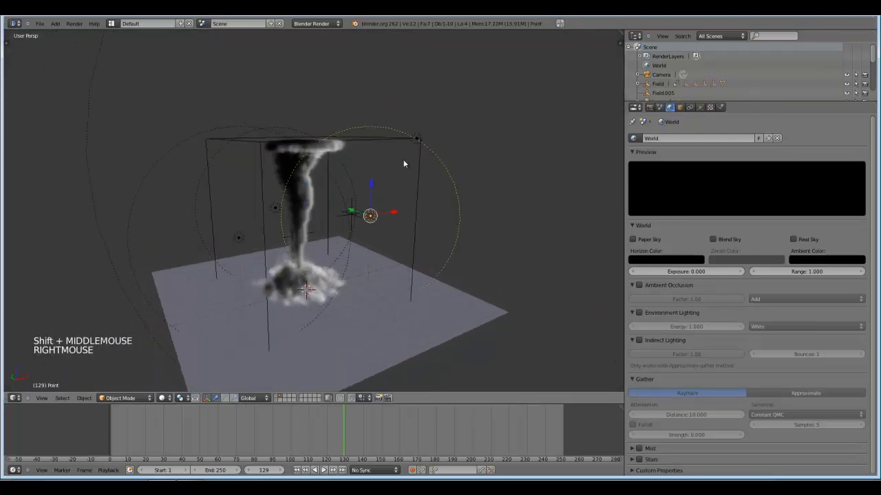
middle_click_drag(444, 243, 299, 223, "shift")
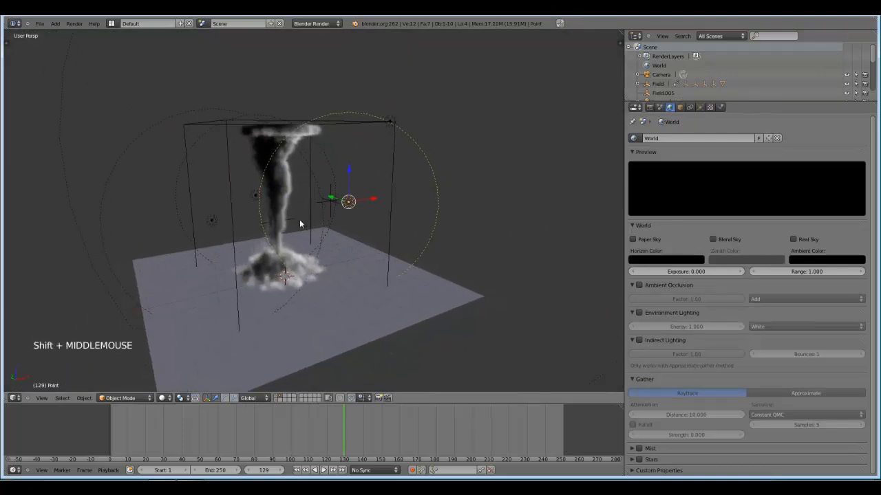
right_click(448, 282)
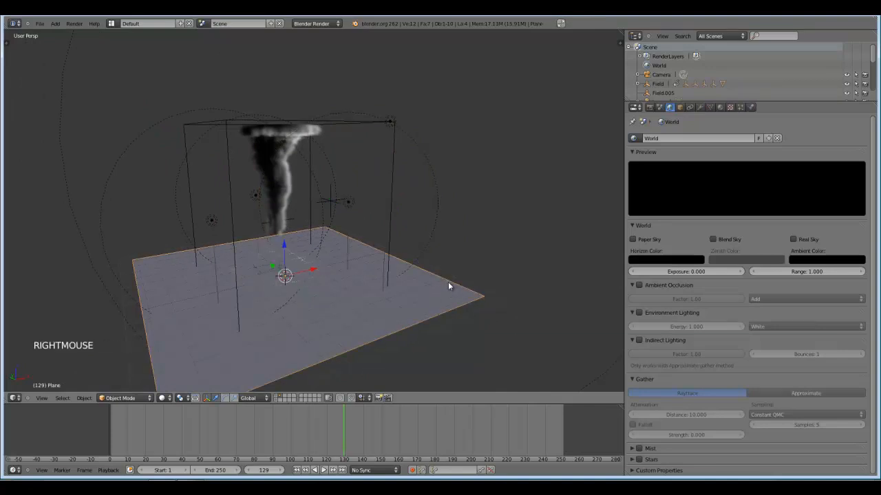
left_click(720, 107)
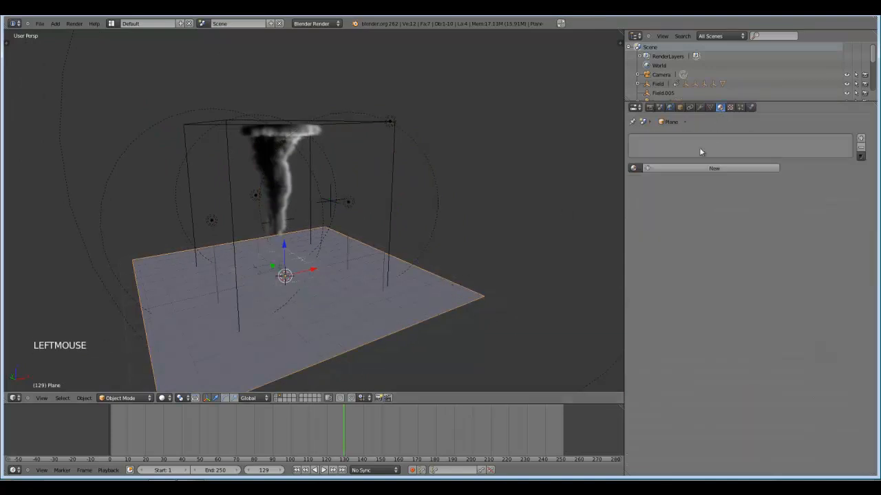
left_click(673, 170)
left_click(676, 168)
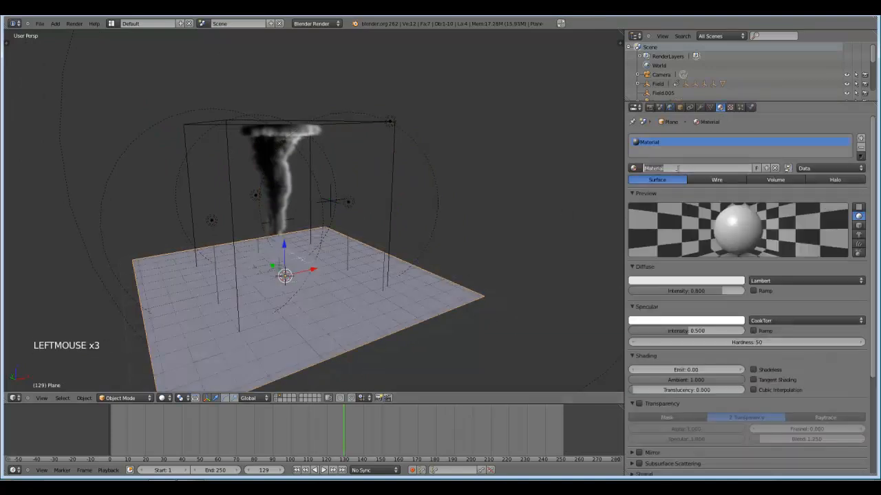
type("ground")
key("Return")
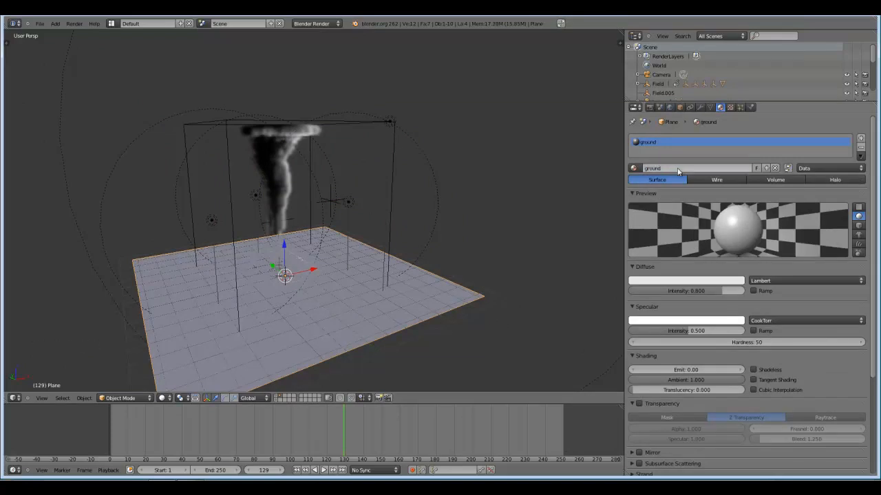
Set the ground material's specular intensity to 0, enable Receive Transparent in its shadow settings, and return to the camera view.
left_click_drag(729, 331, 619, 322)
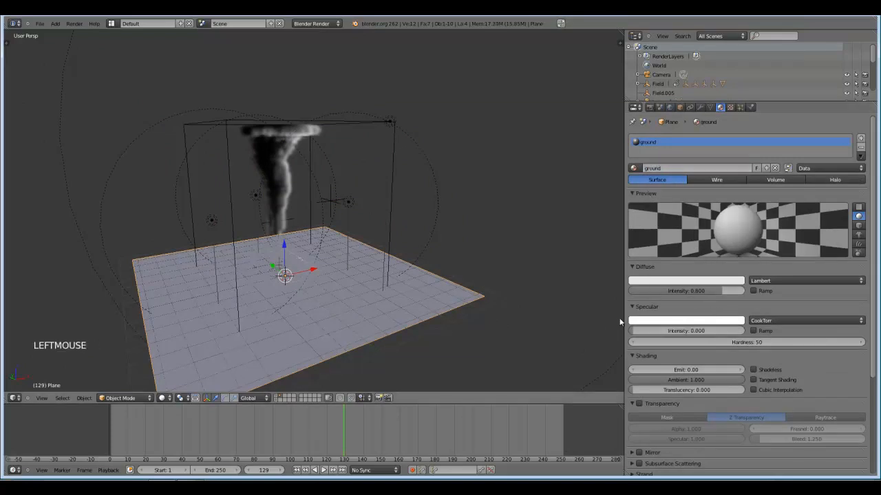
left_click(632, 194)
left_click(631, 204)
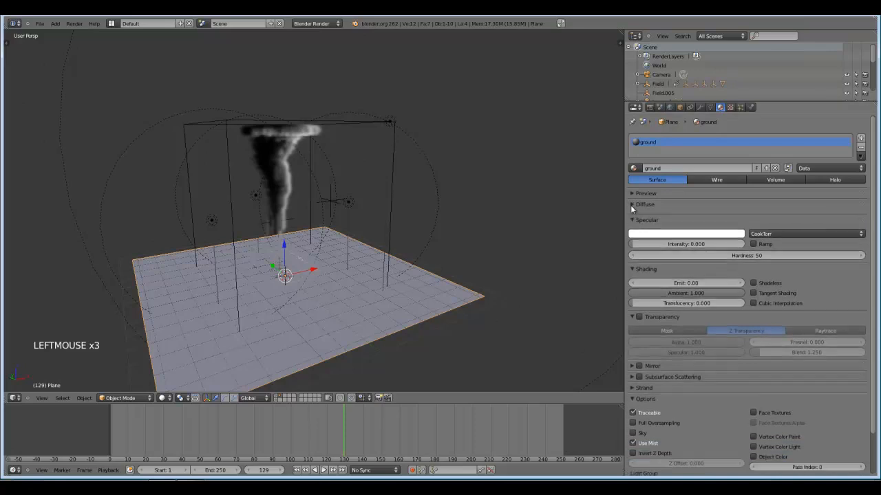
left_click(630, 215)
left_click(632, 227)
left_click(631, 237)
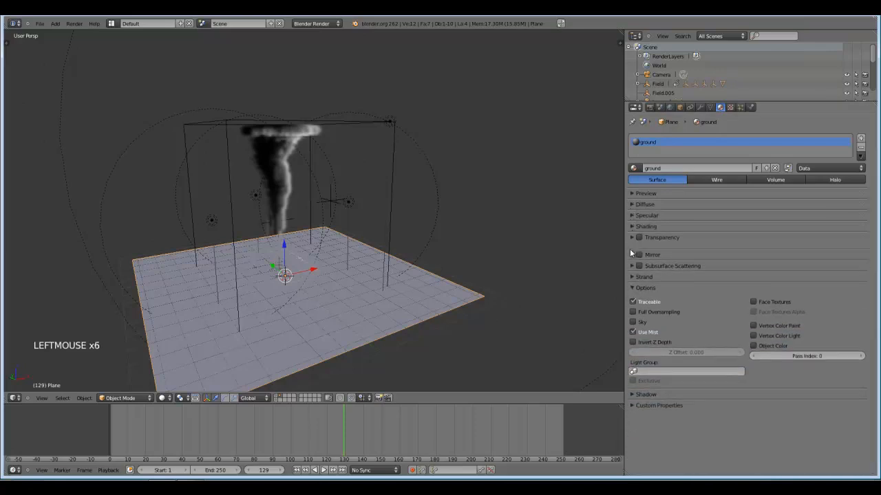
left_click(631, 281)
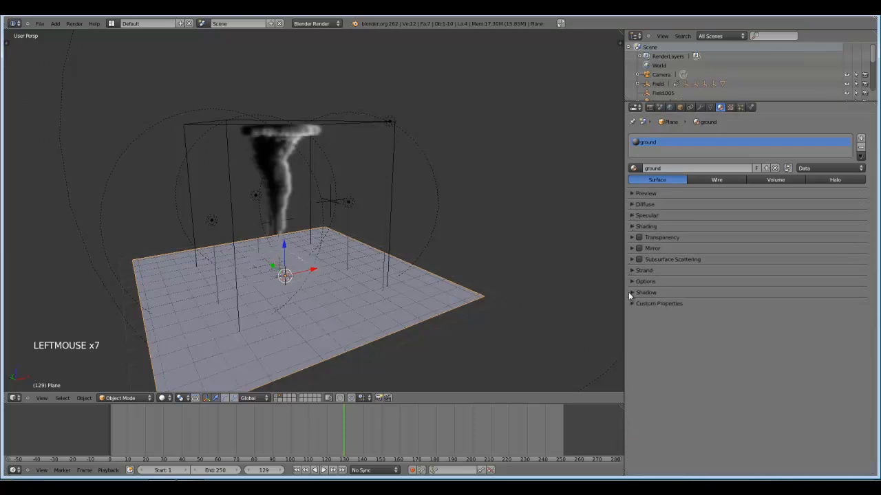
left_click(630, 292)
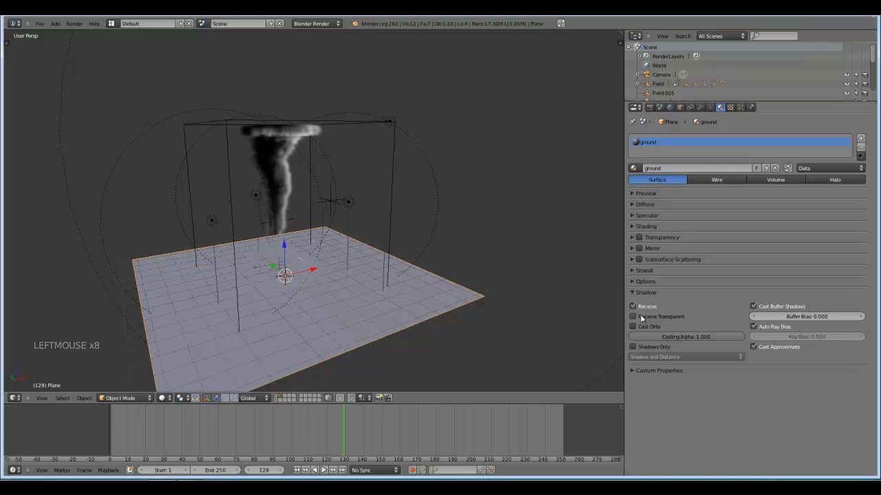
left_click(634, 317)
key("KP_0")
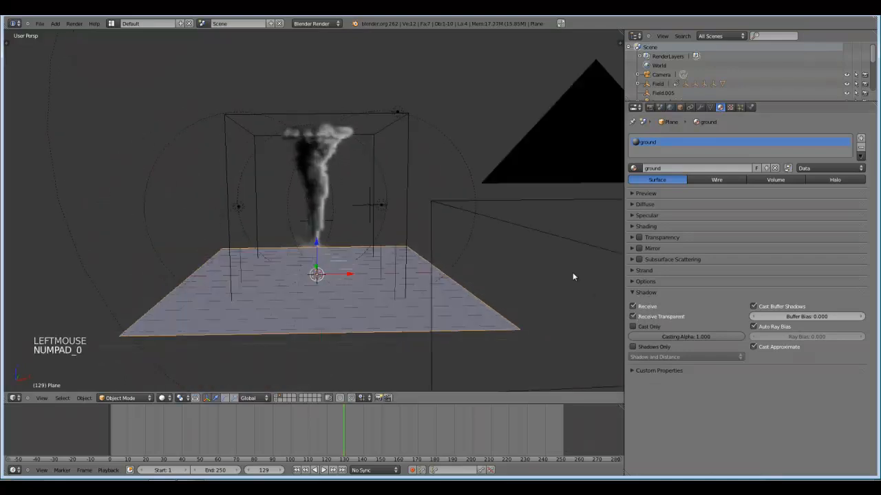
Test-render the tornado with the ground's transparent shadows enabled, inspect the lit base, and close the render.
key("F12")
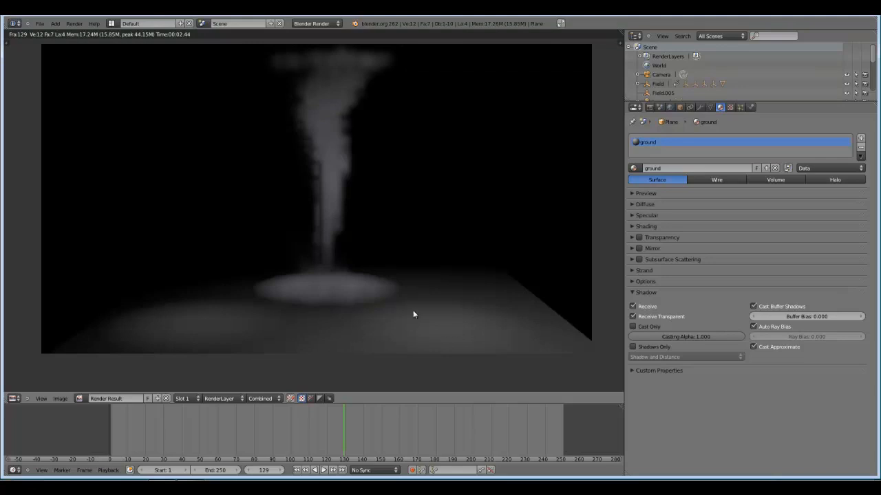
key("Escape")
scroll(216, 199, "down", 1)
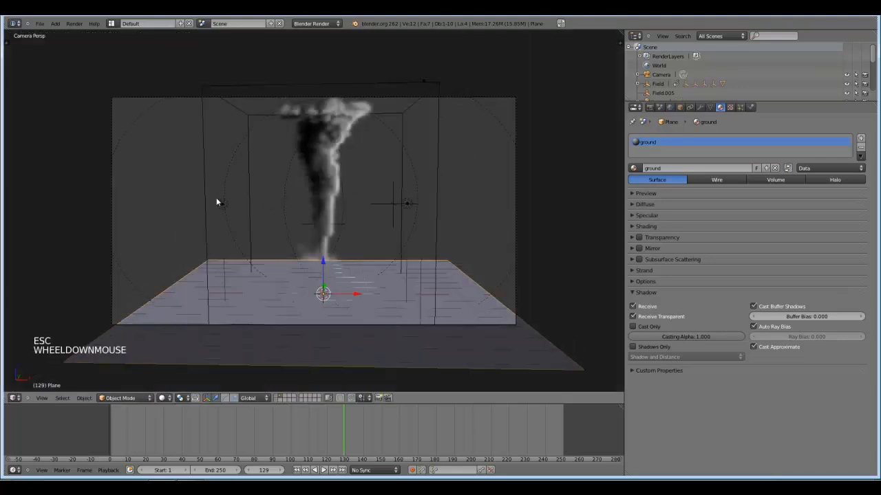
Select the three point lamps around the smoke domain, raise them slightly together, and deselect everything back in camera view.
right_click(224, 201)
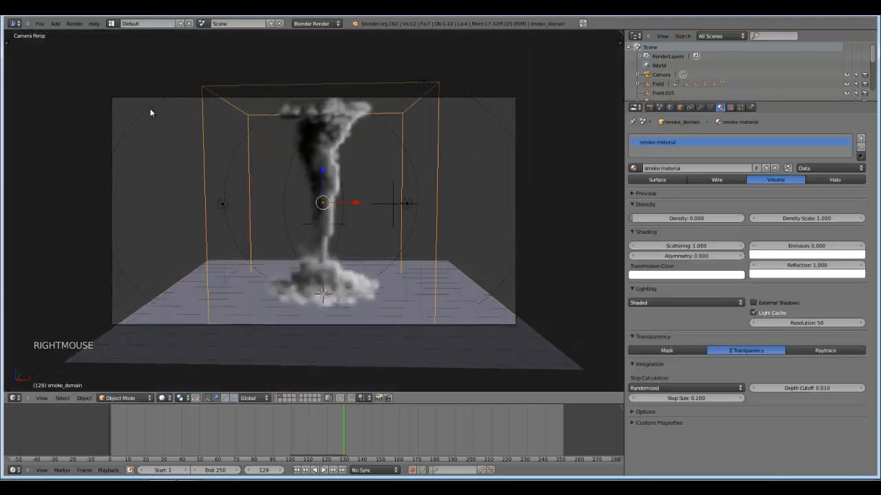
right_click(153, 112)
middle_click_drag(155, 113, 190, 117)
right_click(475, 183, "shift")
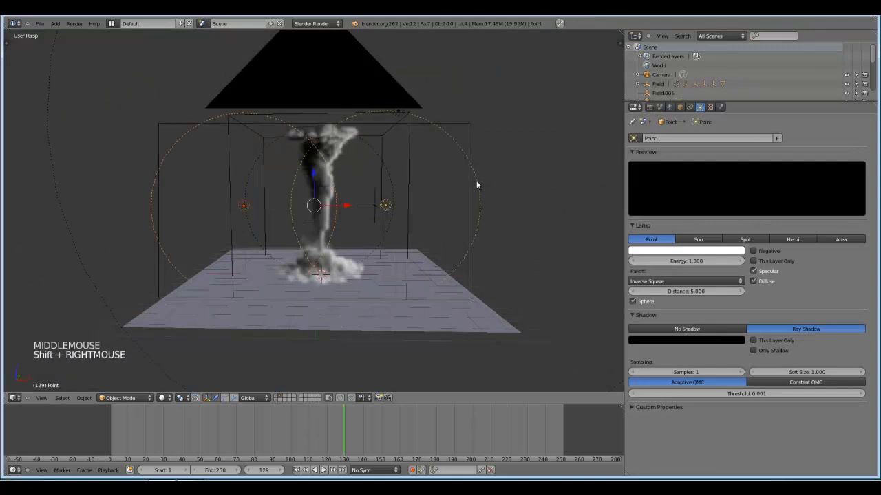
middle_click_drag(475, 182, 230, 174)
scroll(230, 174, "down", 4)
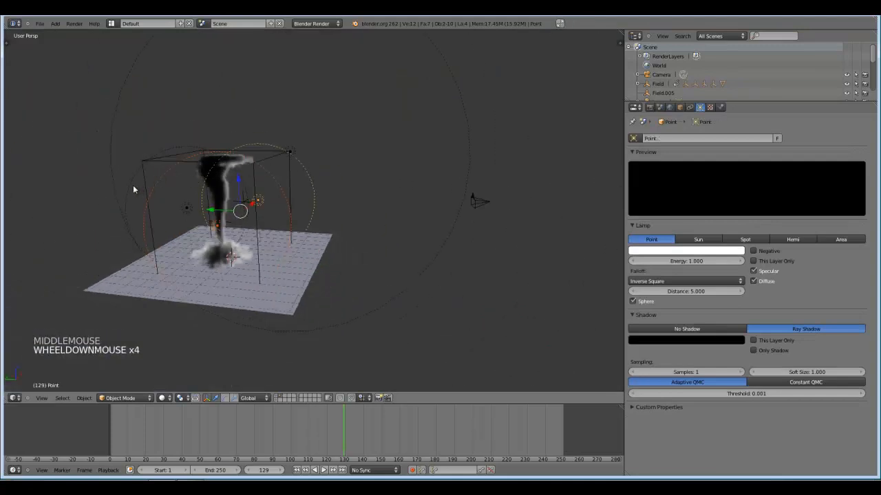
right_click(186, 207, "shift")
left_click_drag(219, 180, 323, 157)
key("KP_0")
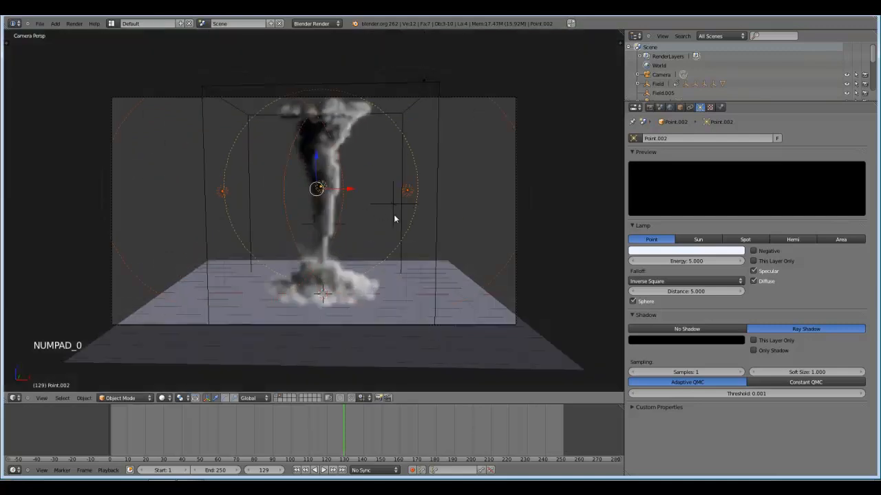
scroll(394, 219, "up", 2)
key("a")
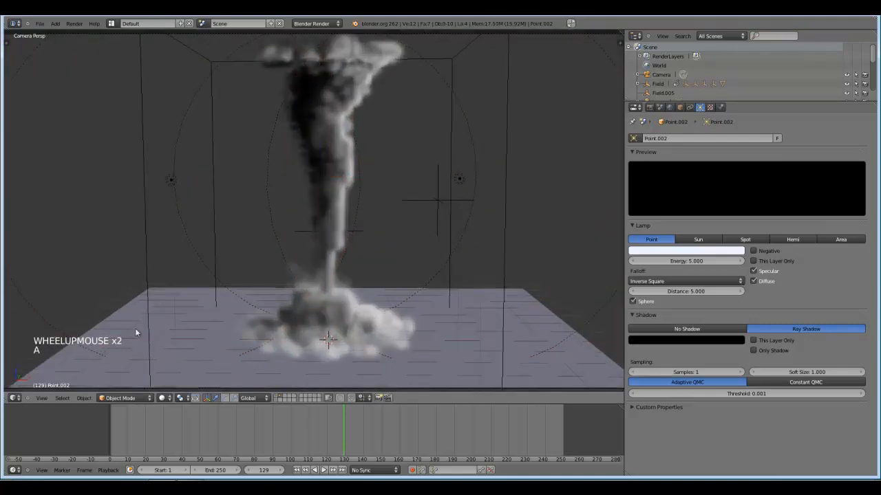
Show the last render result in the image editor, examine the smoke's edges up close, and switch back to the 3D view.
left_click(14, 398)
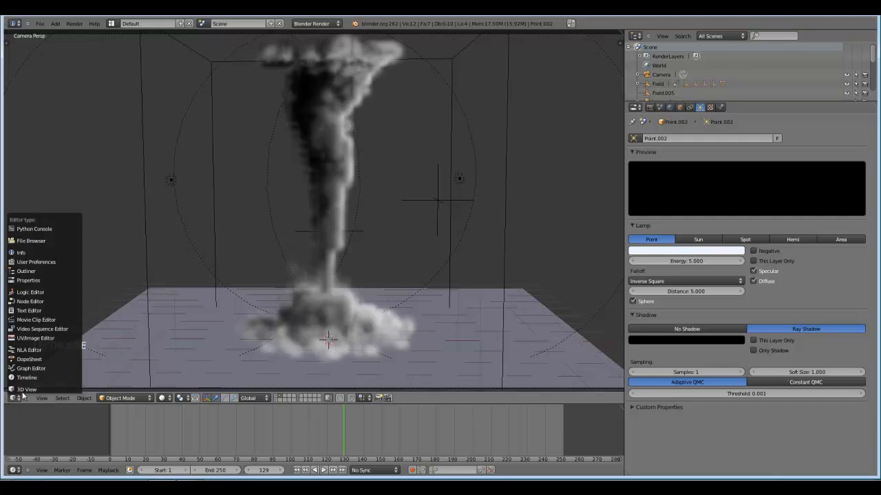
left_click(35, 338)
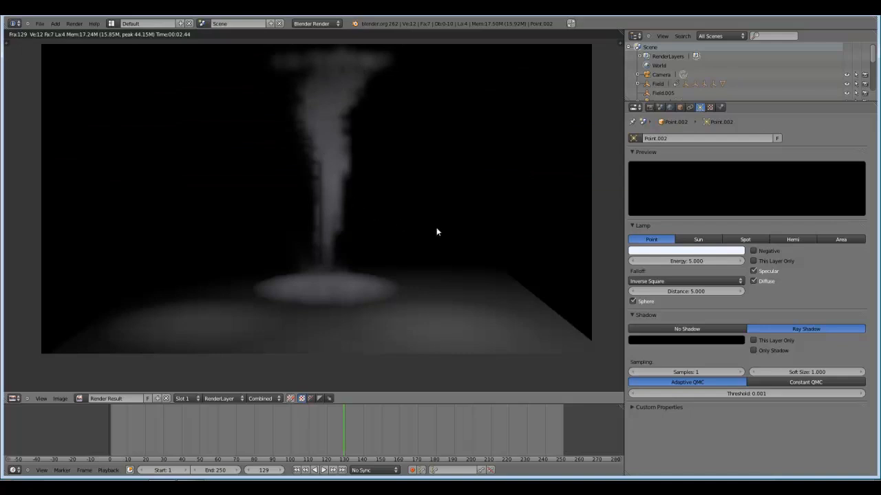
scroll(403, 213, "up", 5)
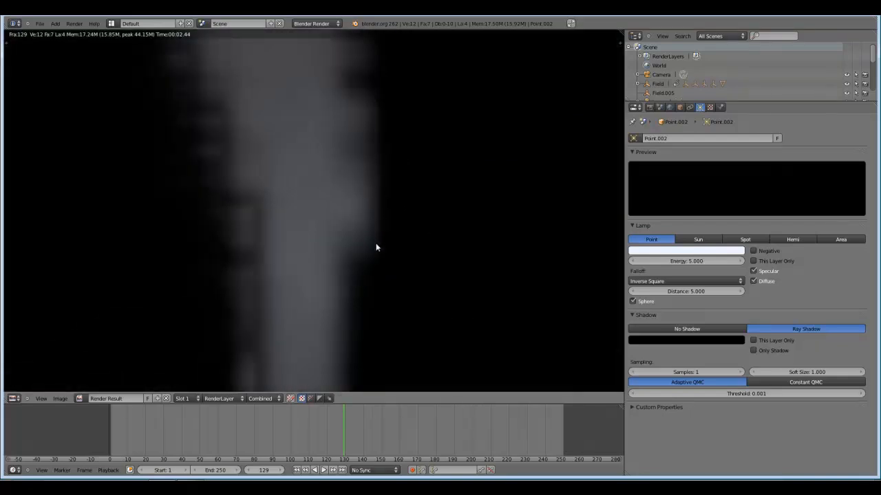
scroll(378, 227, "down", 4)
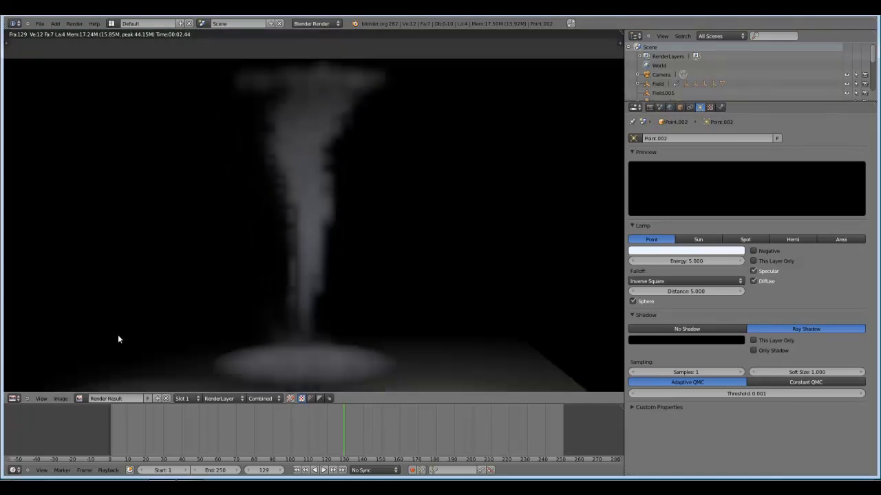
left_click(14, 398)
left_click(27, 389)
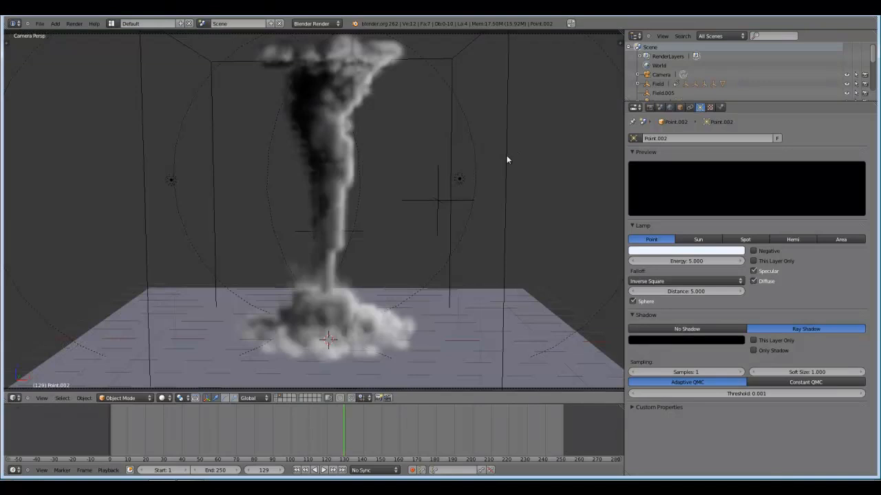
Compare the smoke domain's detail with Show High Resolution off and on, leaving the option enabled.
right_click(398, 195)
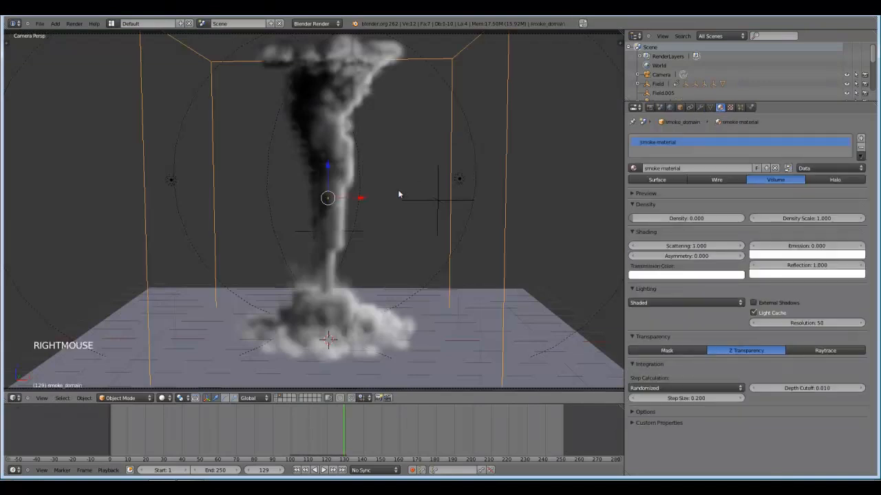
left_click(741, 107)
left_click(751, 107)
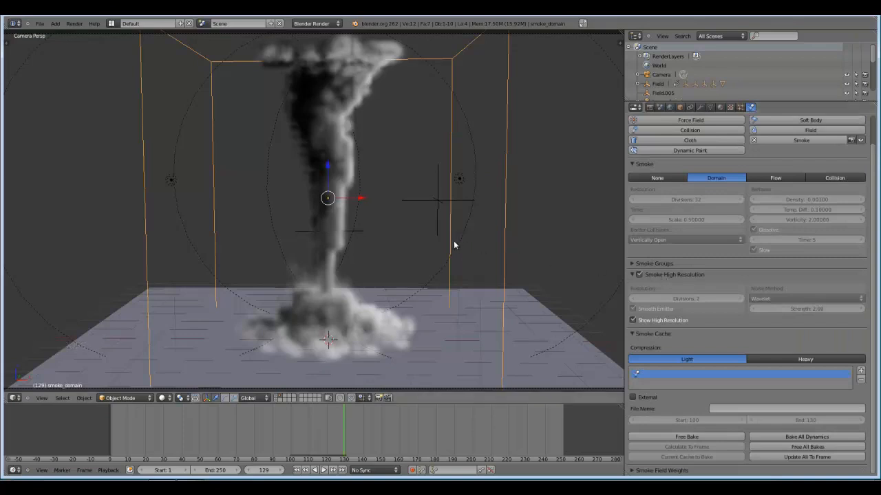
left_click(634, 321)
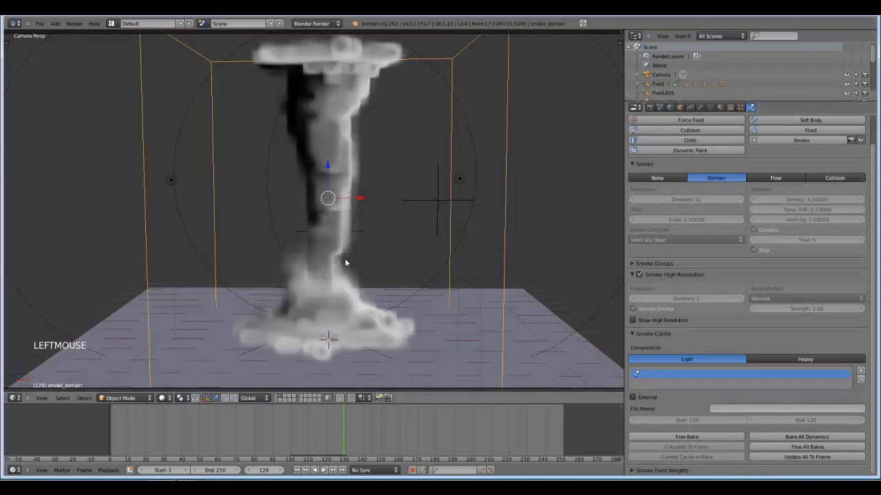
scroll(353, 258, "up", 3)
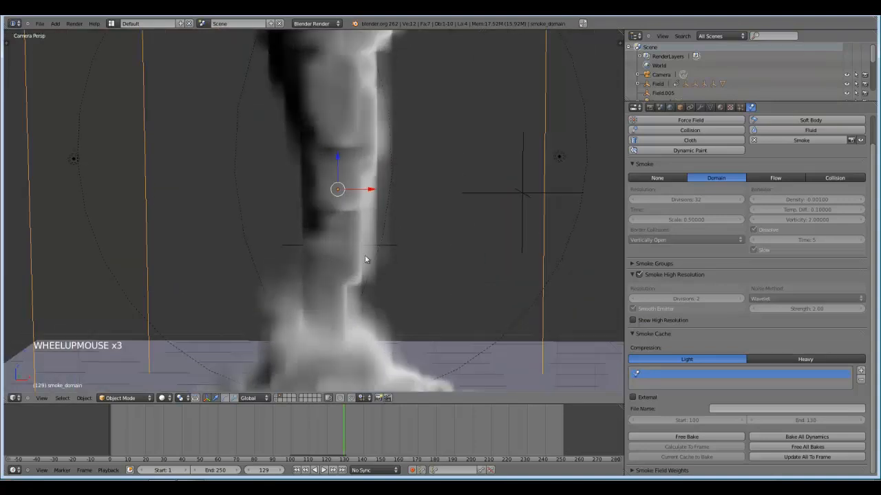
left_click(642, 322)
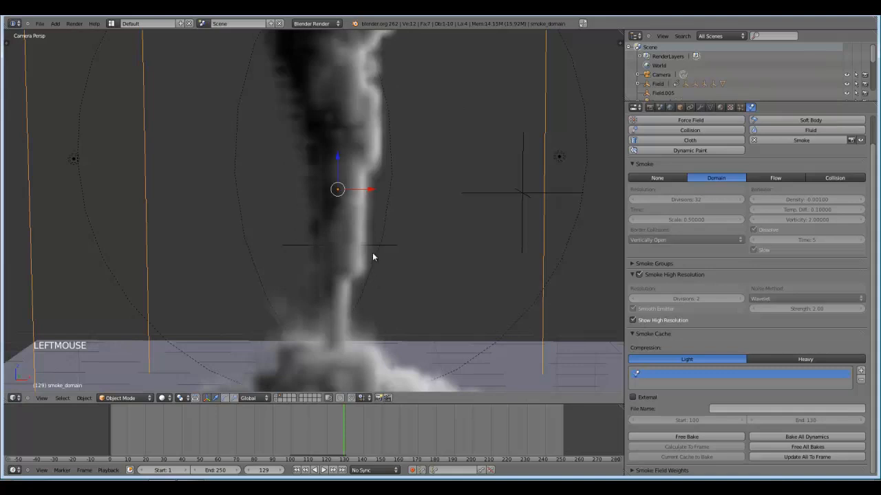
scroll(436, 276, "down", 3)
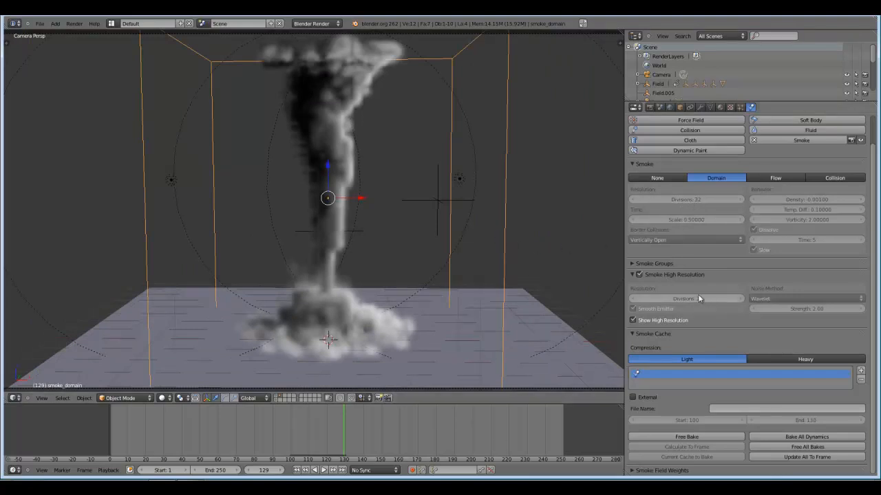
Collapse the domain's Smoke, Smoke High Resolution and Smoke Cache physics settings.
scroll(486, 256, "down", 1)
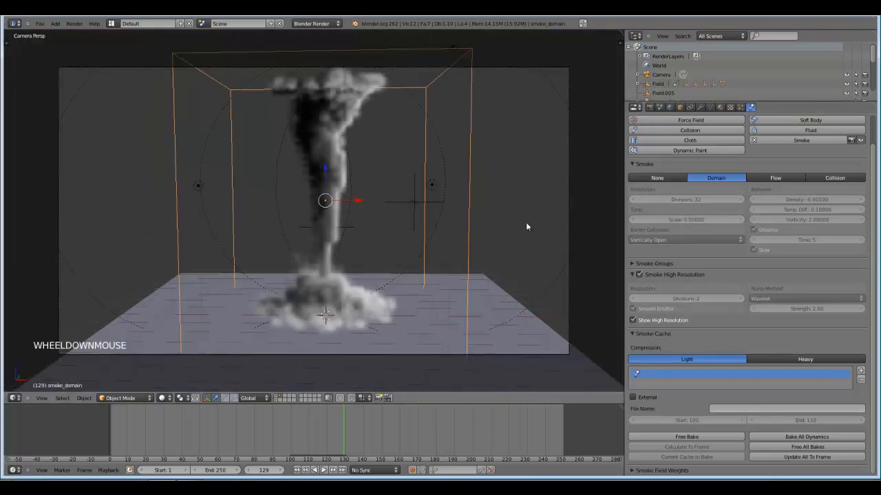
middle_click_drag(527, 227, 543, 240, "shift")
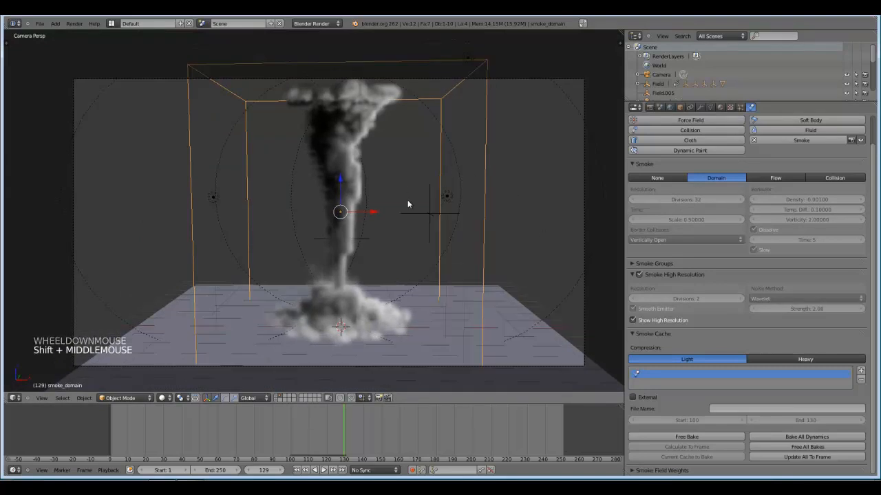
scroll(727, 211, "up", 2)
left_click(651, 195)
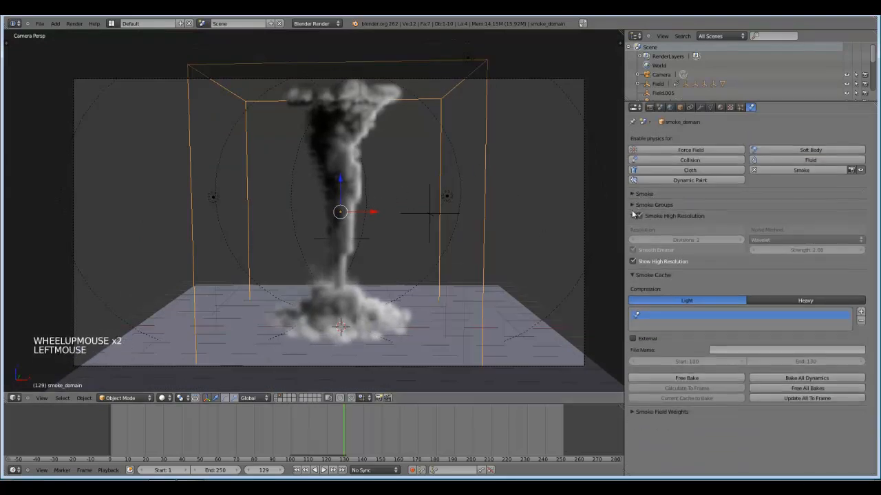
left_click(632, 216)
left_click(634, 229)
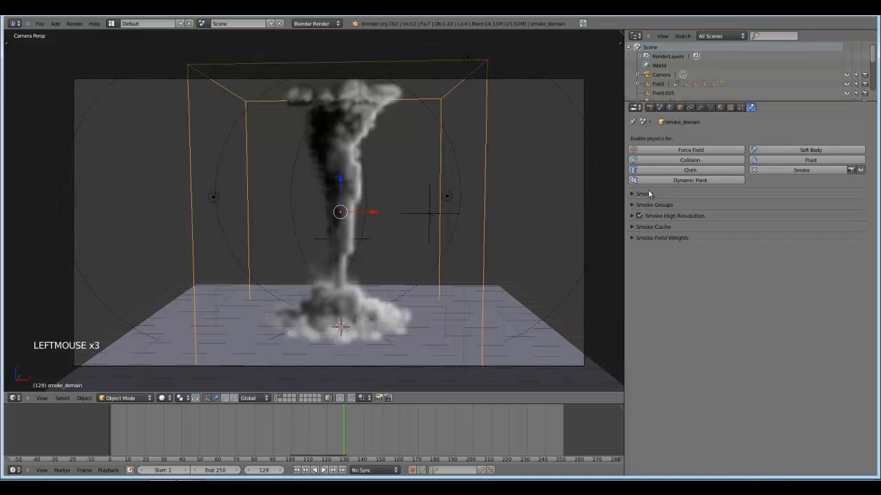
Set the density scale of the domain's smoke material to 4.
left_click(721, 108)
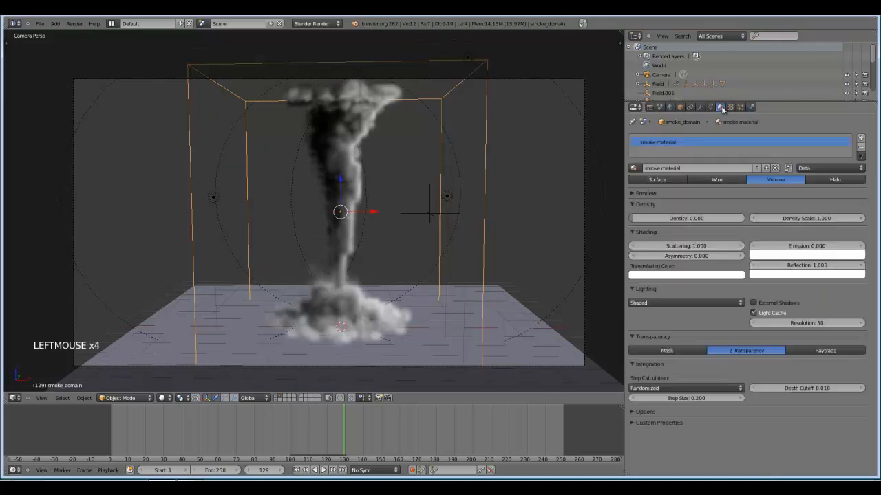
left_click(824, 219)
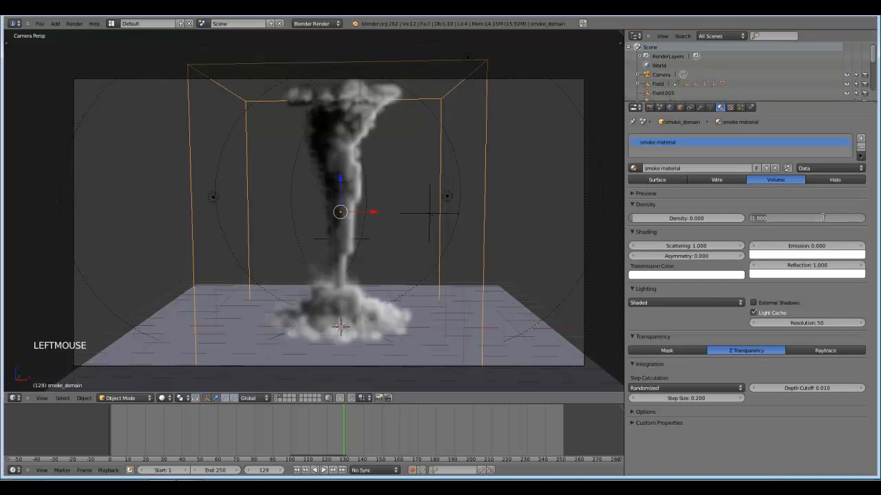
type("4")
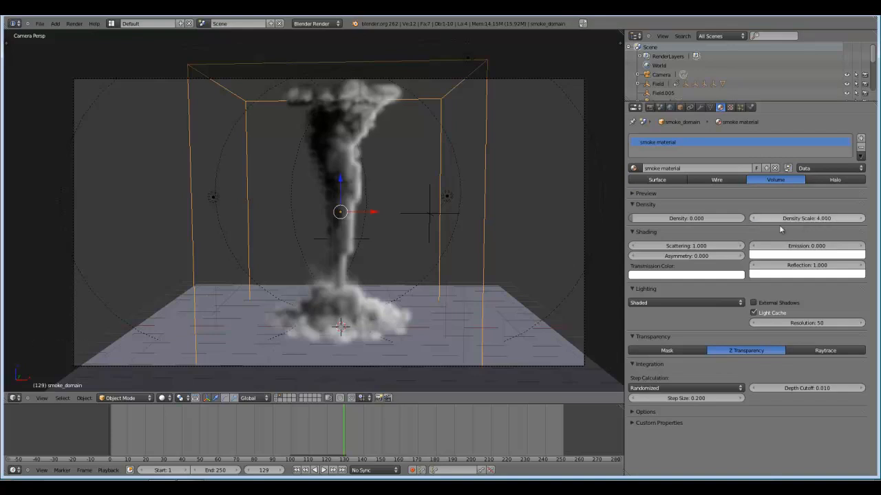
key("Return")
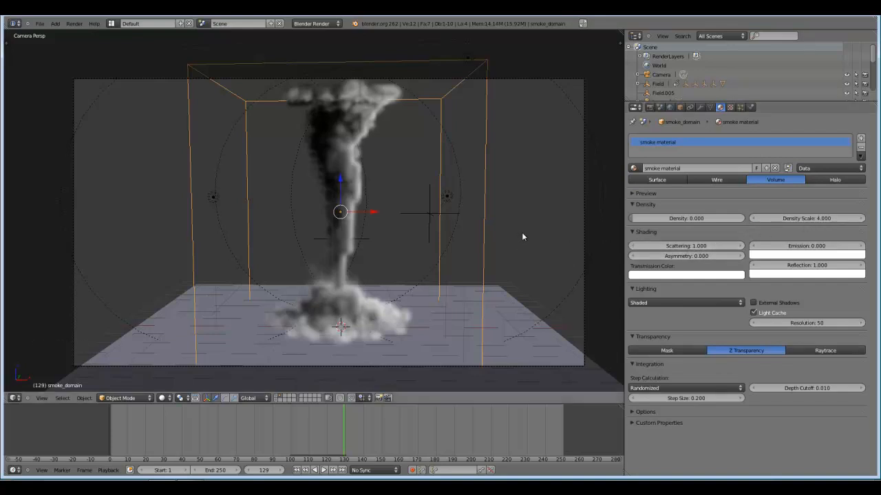
Test-render the tornado with the denser smoke material, inspect the result, and close the render.
key("F12")
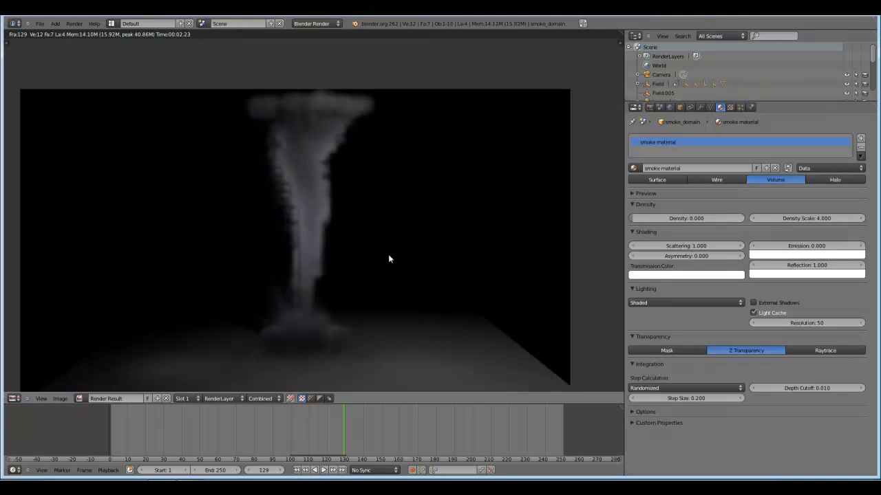
scroll(425, 278, "down", 2)
key("Escape")
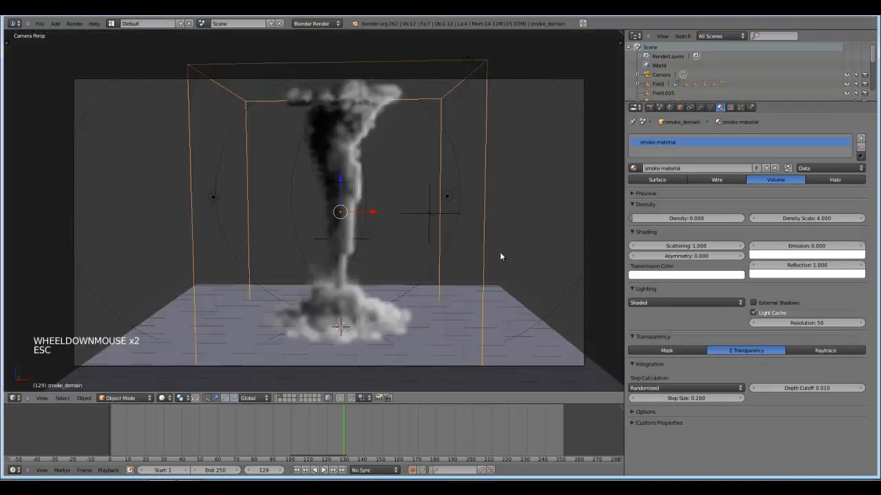
Set the smoke material's scattering to 3.5.
left_click(693, 246)
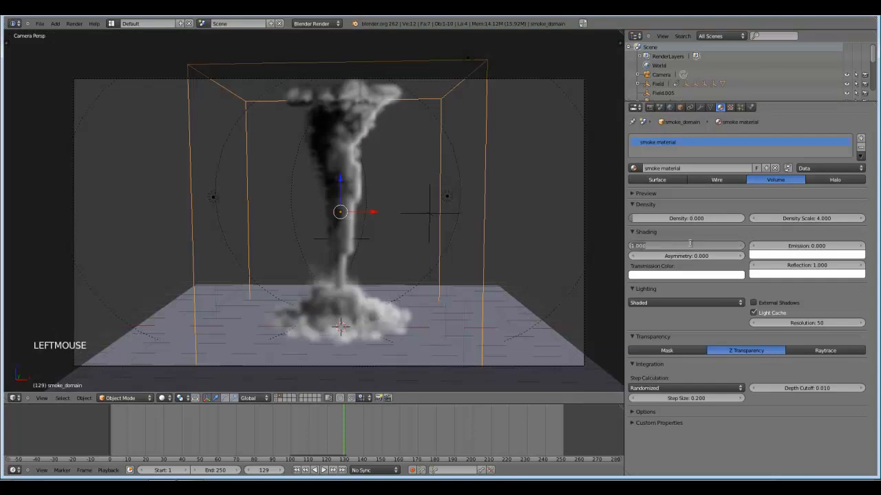
type("3.5")
key("Return")
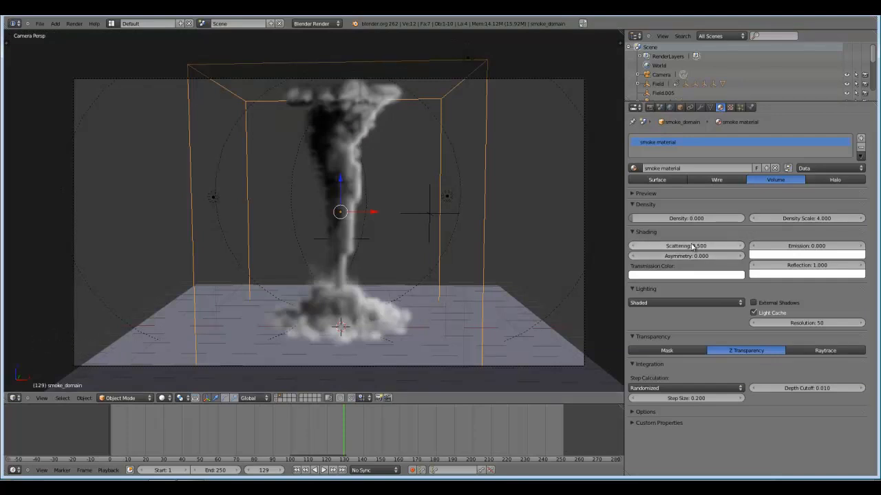
Test-render the tornado with the stronger scattering, examine the funnel and its base up close, and close the render.
key("F12")
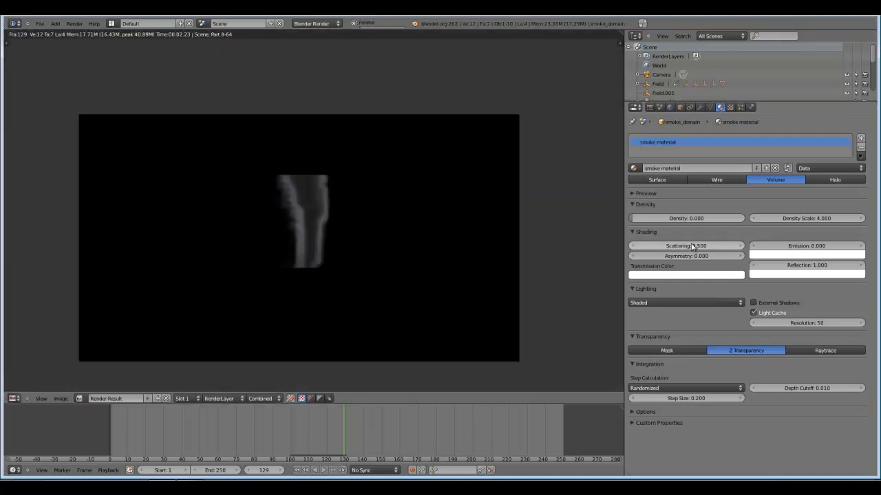
scroll(375, 251, "up", 2)
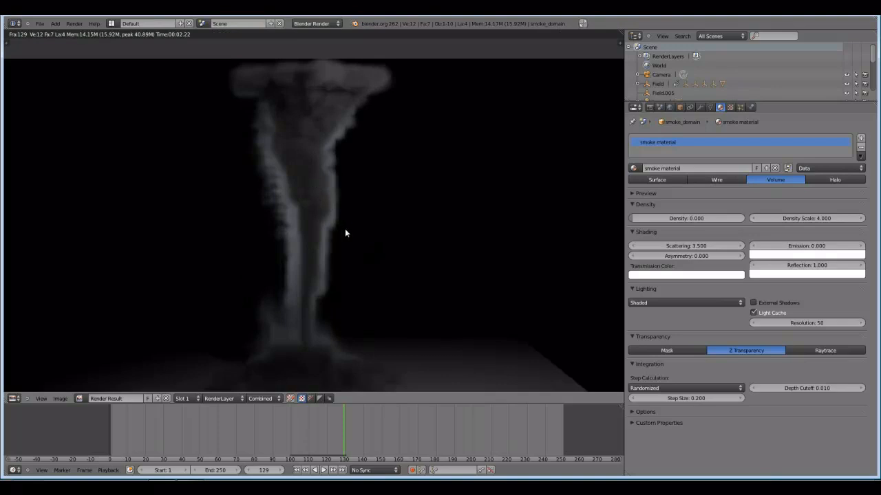
middle_click_drag(352, 219, 355, 209)
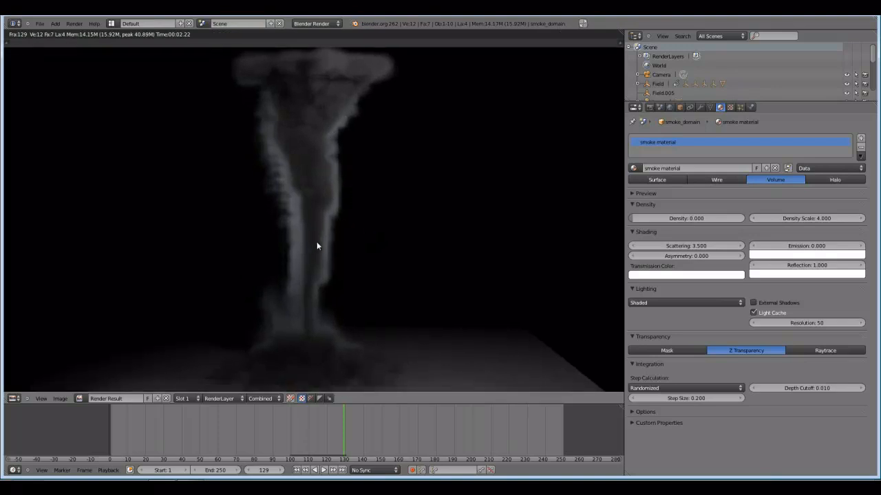
scroll(375, 270, "down", 2)
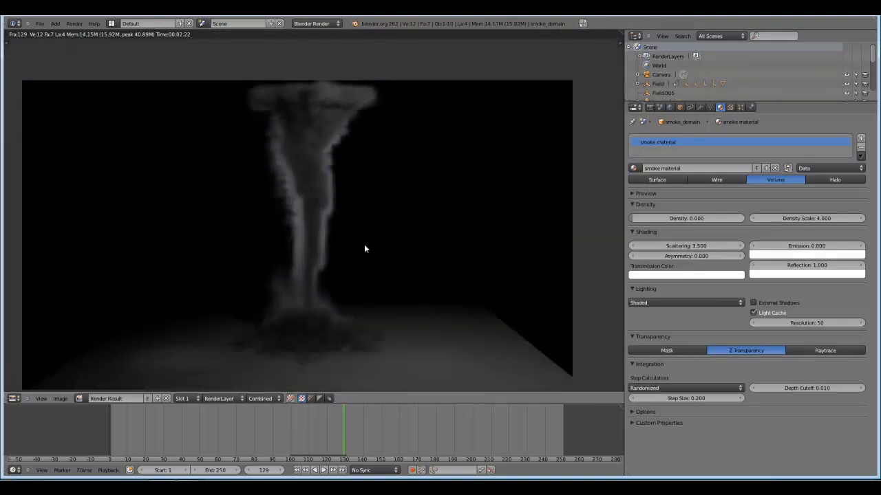
key("Escape")
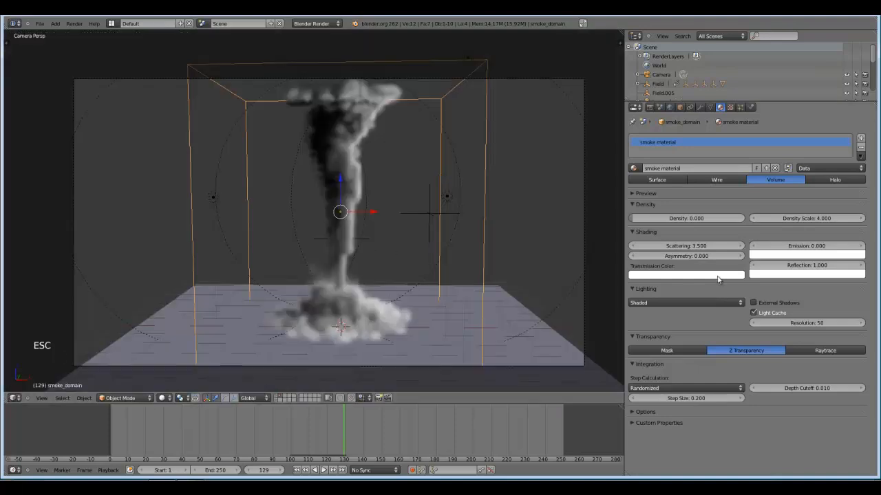
Set the smoke material's scattering and density scale to 5 and test-render the tornado.
left_click(685, 245)
type("5")
key("Return")
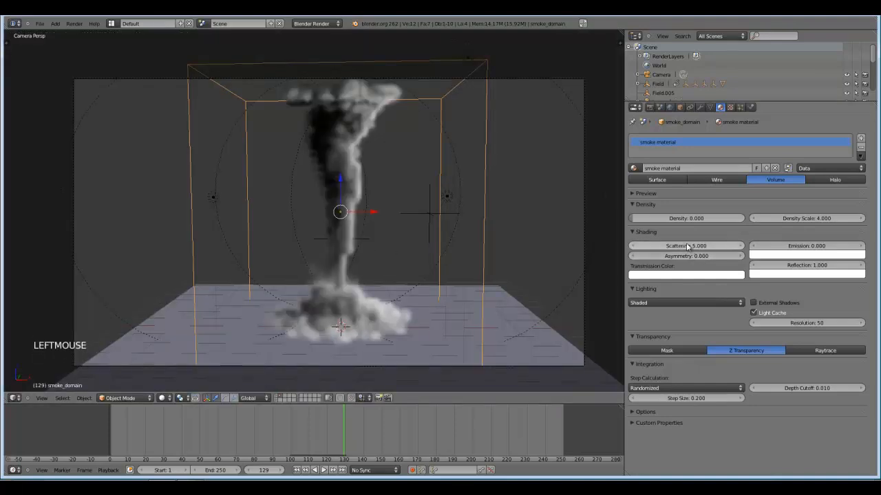
left_click(807, 222)
type("5")
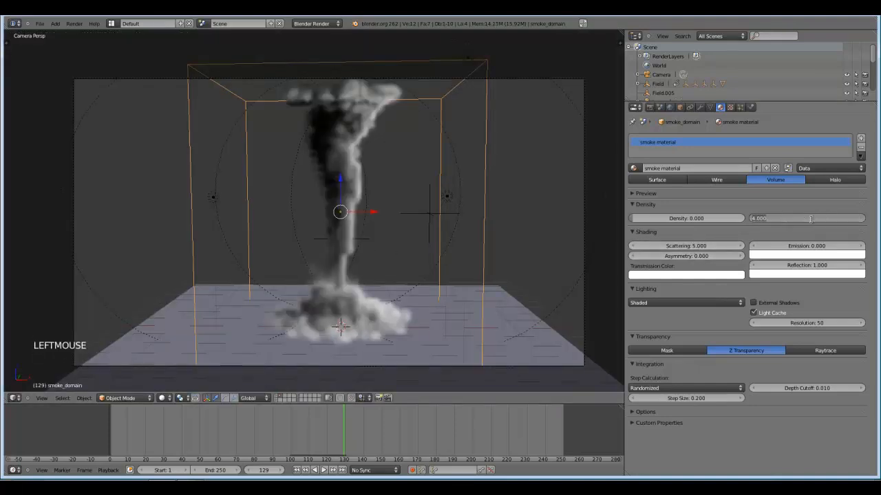
key("Return")
key("F12")
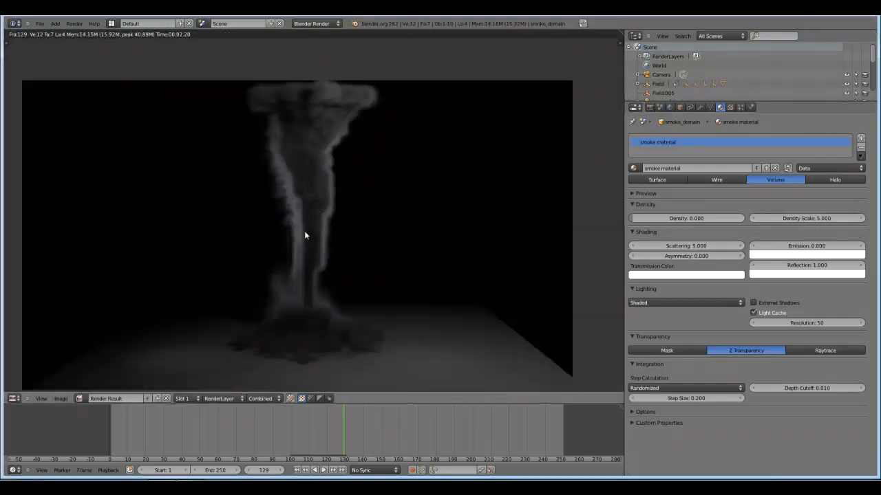
key("Escape")
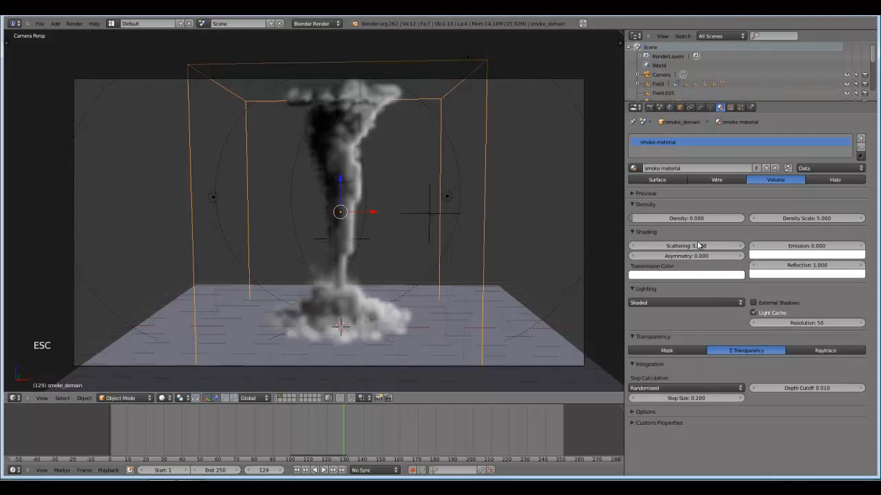
Restore the smoke material's density scale to 4 and its scattering to 3.5.
left_click(820, 219)
type("4")
key("Return")
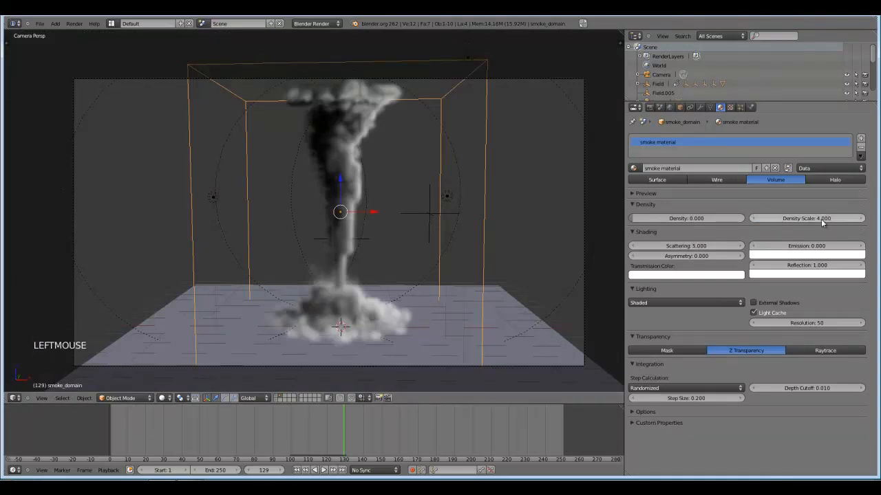
left_click(697, 245)
type("3")
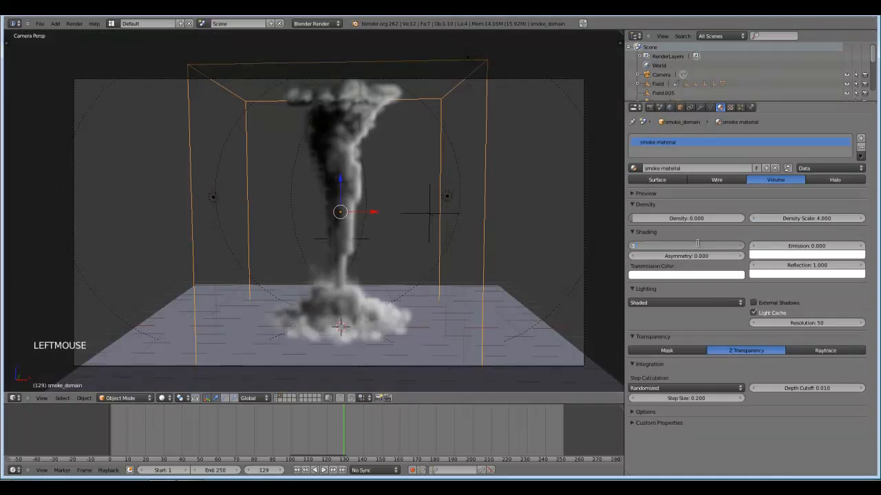
key("Return")
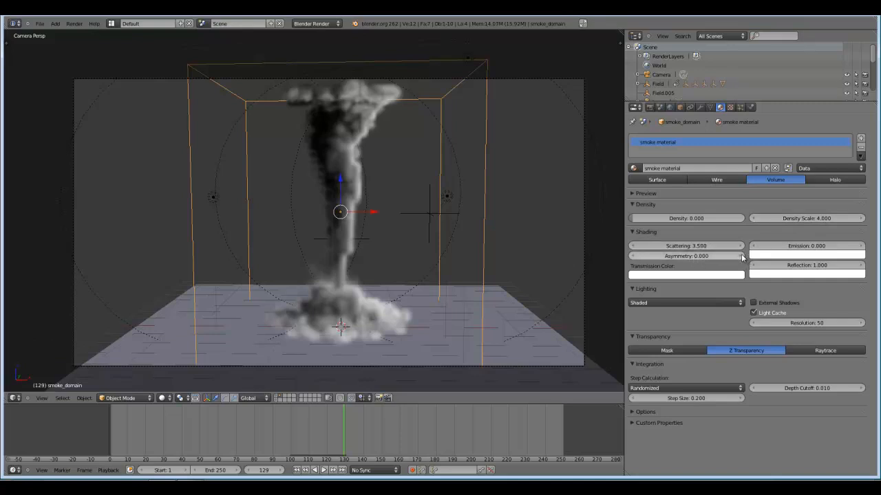
Set the smoke material's asymmetry to 1 and test-render the tornado.
left_click(700, 257)
left_click(707, 264)
triple_click(739, 256)
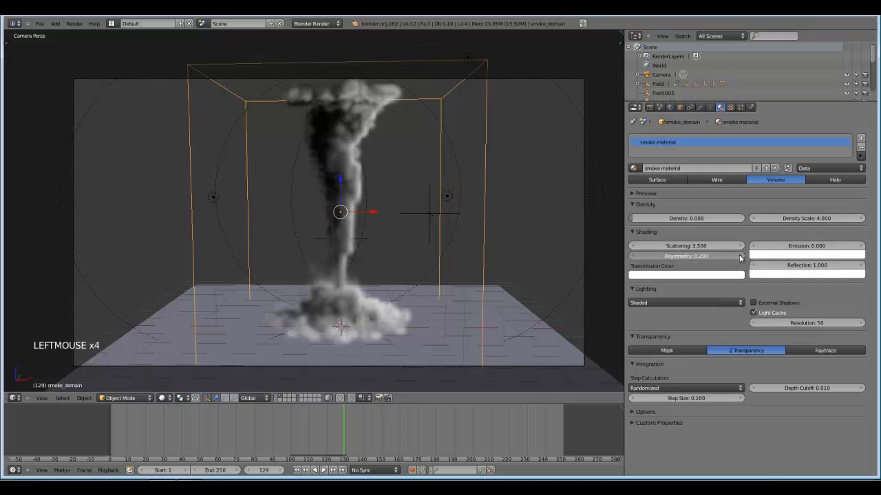
triple_click(740, 256)
double_click(740, 256)
double_click(740, 256)
left_click(739, 256)
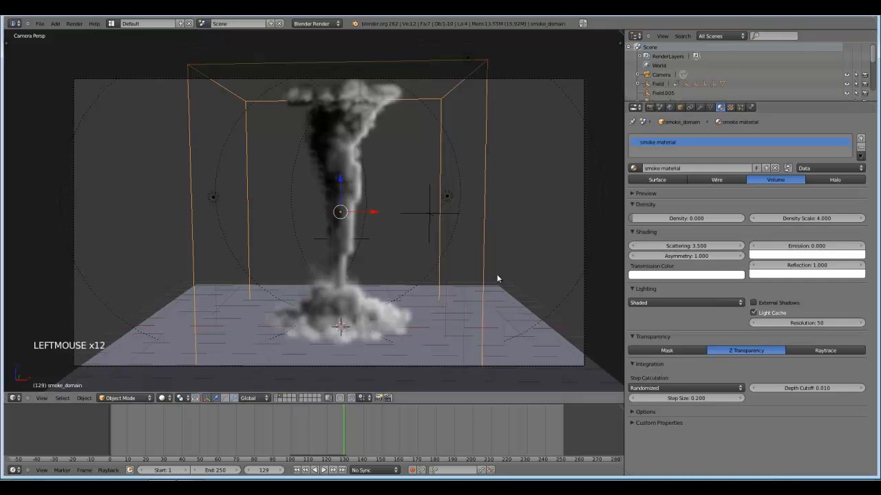
key("F12")
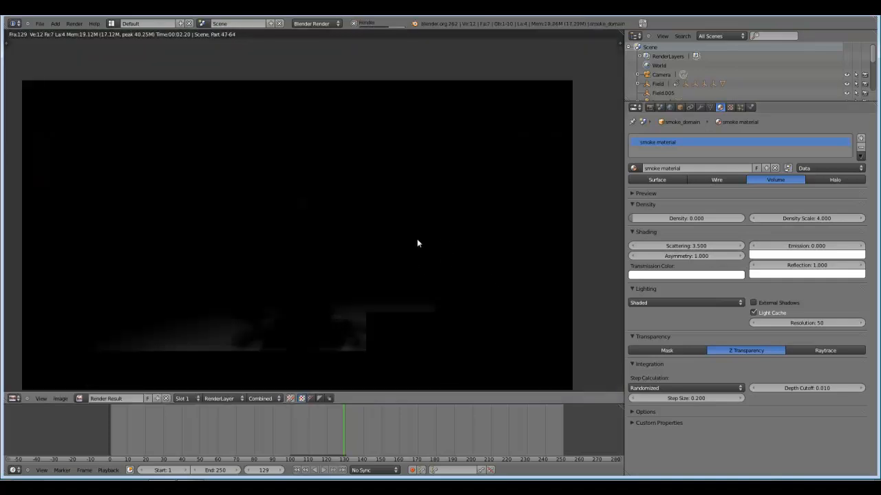
scroll(391, 277, "down", 1)
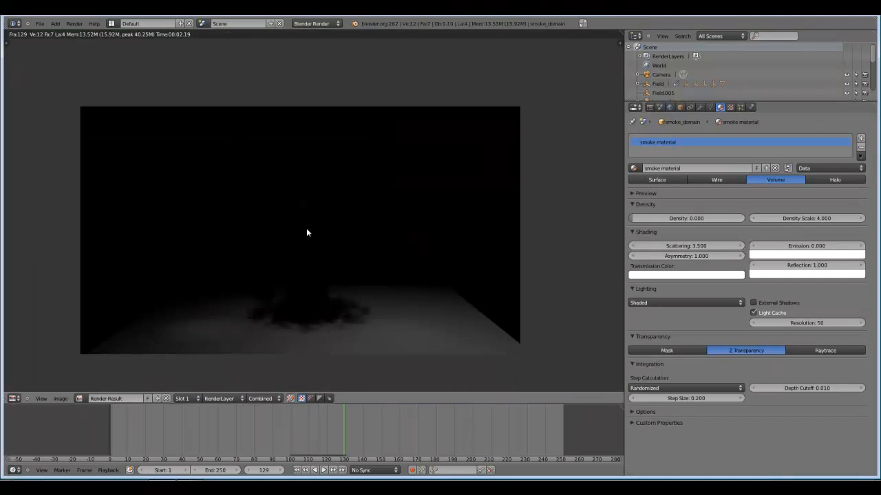
Test-render the tornado with a smoke asymmetry of 0.5, inspecting it up close, and reset the asymmetry to 0.
left_click(697, 256)
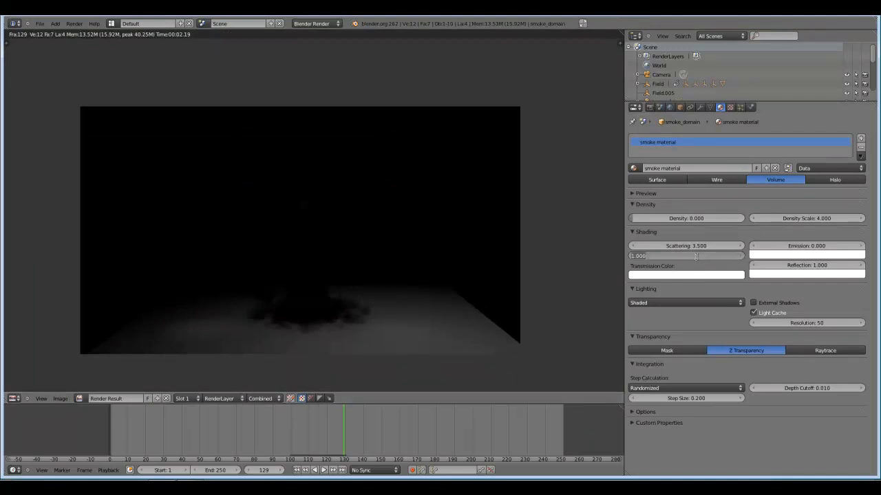
type("0.5")
key("Return")
key("F12")
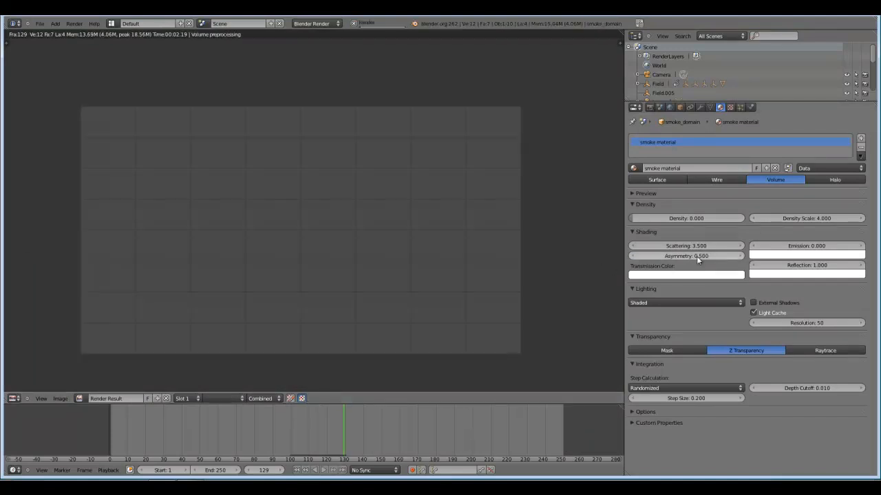
scroll(441, 224, "up", 1)
scroll(442, 225, "up", 1)
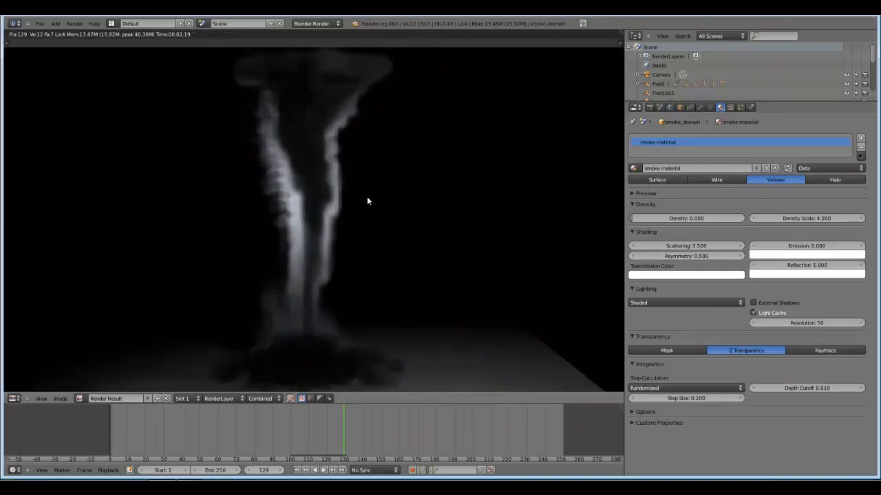
scroll(332, 195, "down", 2)
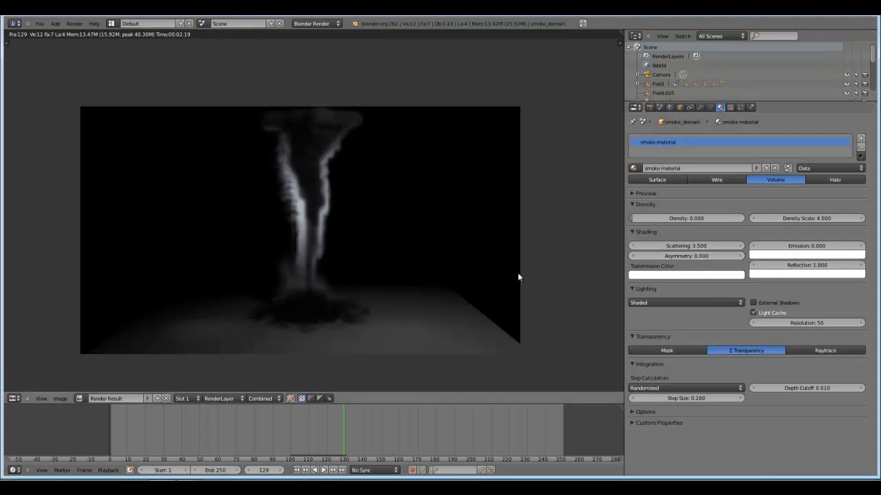
key("Escape")
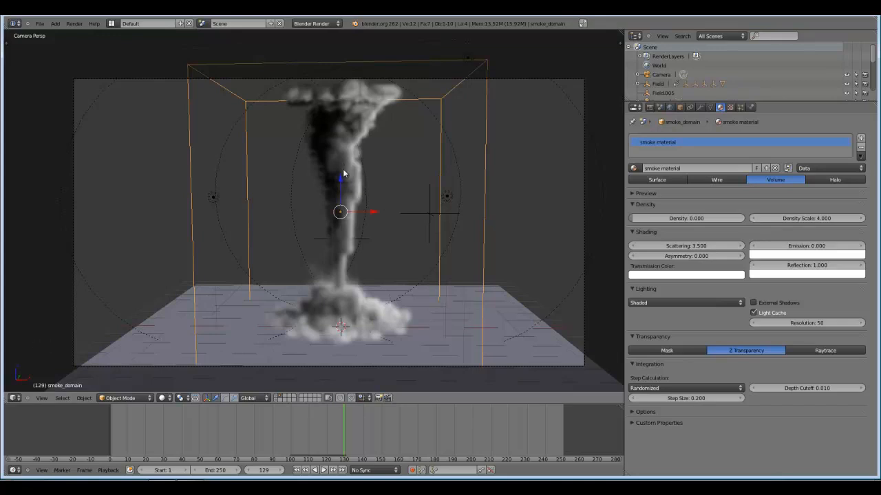
Change the smoke material's reflection colour to a dull brown (R 0.173, G 0.153, B 0.097) and test-render the tornado.
left_click(768, 274)
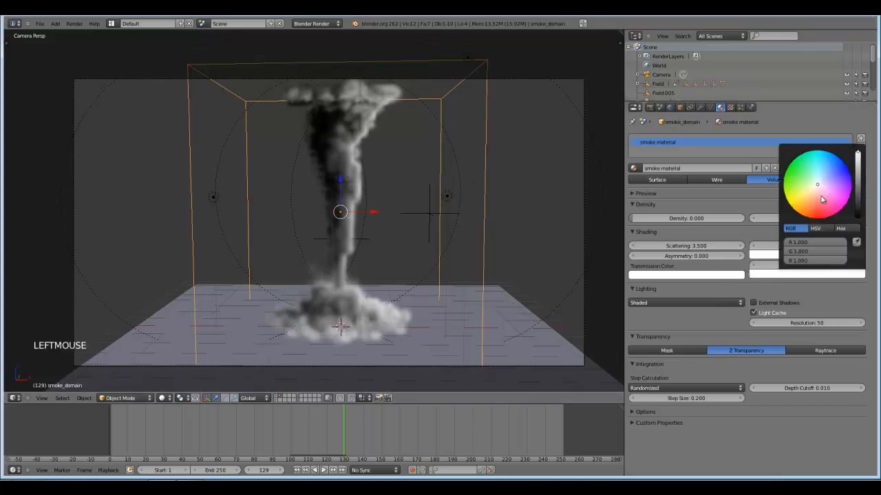
left_click_drag(819, 190, 787, 227)
left_click_drag(857, 185, 858, 194)
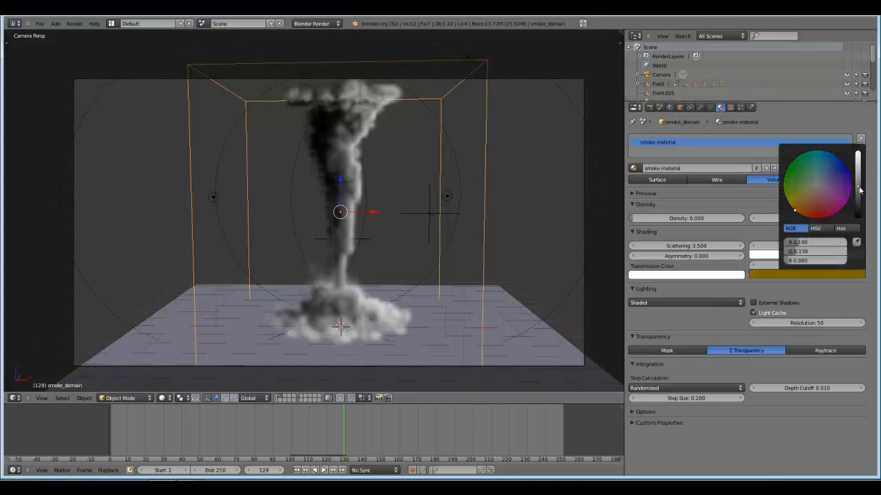
left_click_drag(806, 203, 809, 200)
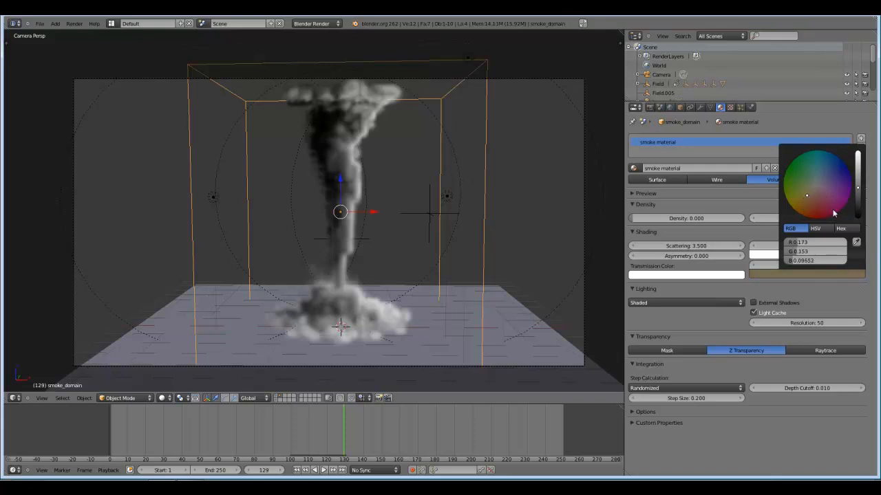
key("F12")
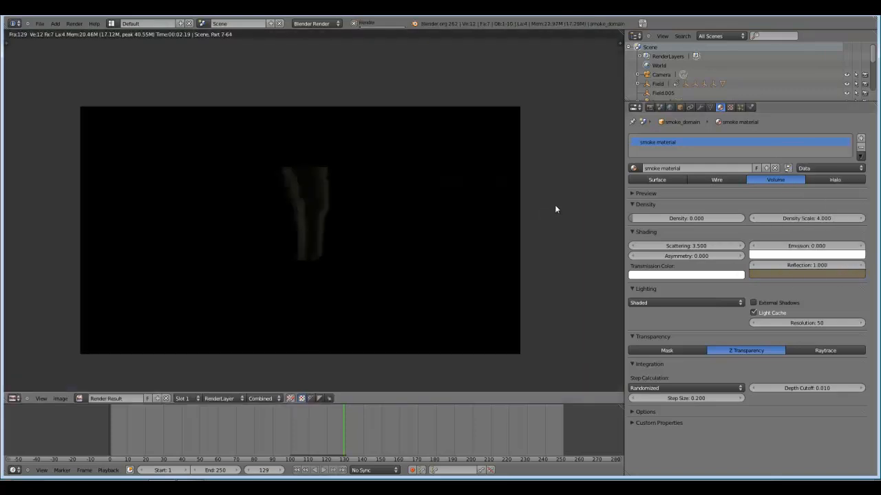
scroll(362, 202, "down", 1)
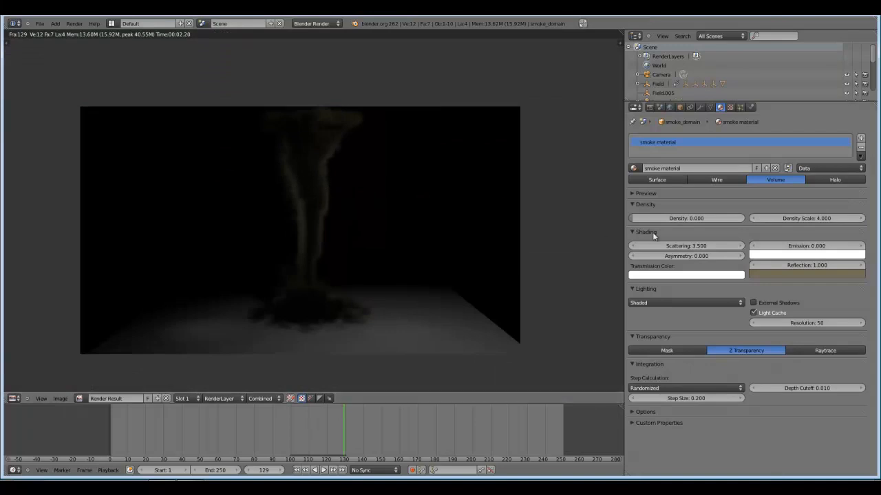
Set the smoke material's density scale to 2 and test-render the brown tornado.
left_click(820, 215)
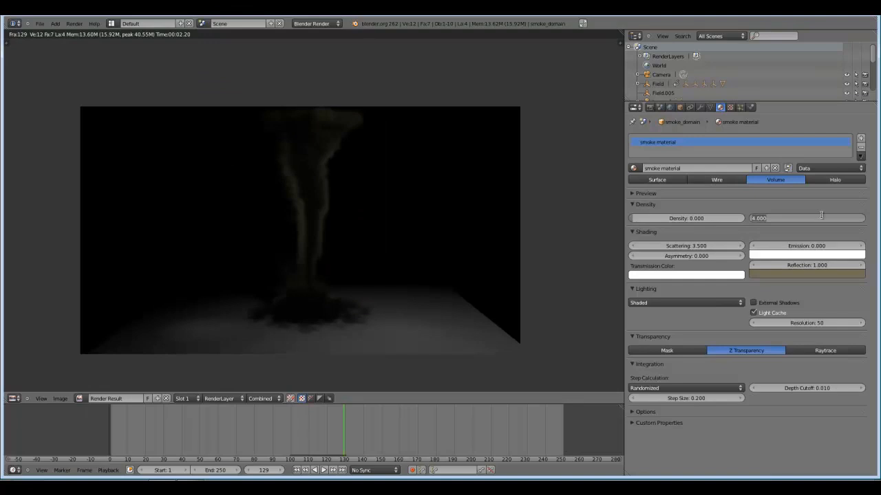
type("2")
key("Return")
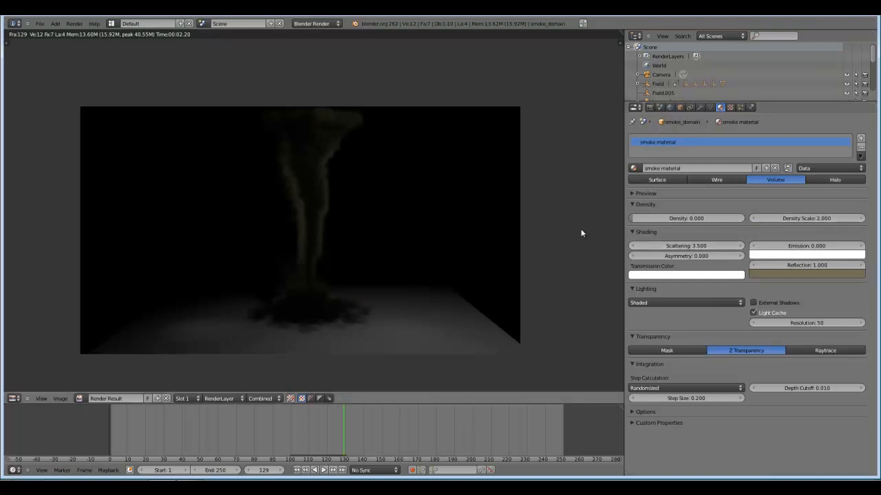
key("F12")
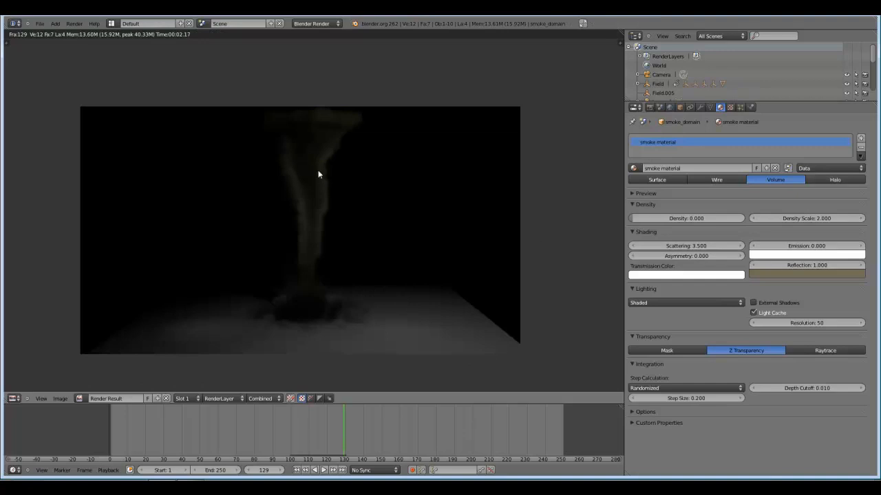
Lower the smoke material's scattering to 3, test-render the tornado, and close the render.
left_click(631, 247)
left_click(631, 248)
left_click(632, 247)
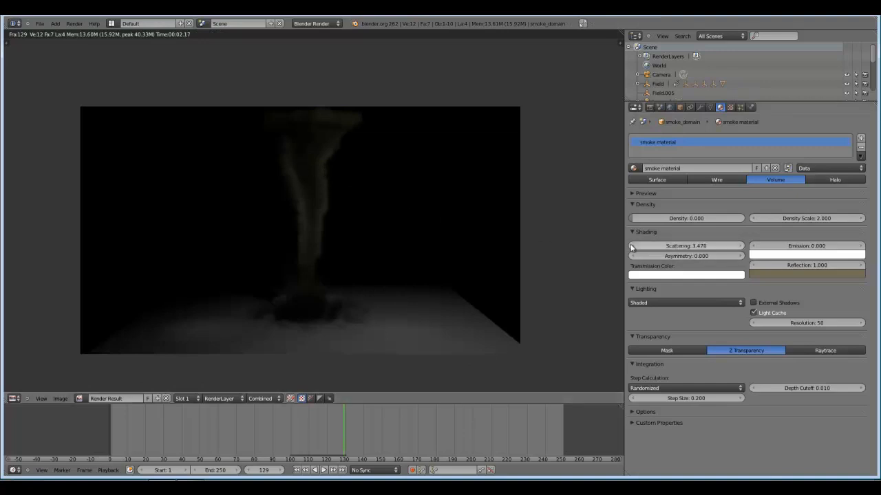
left_click(632, 247)
left_click(632, 248)
left_click(632, 247)
left_click(632, 247)
left_click(631, 248)
left_click(682, 243)
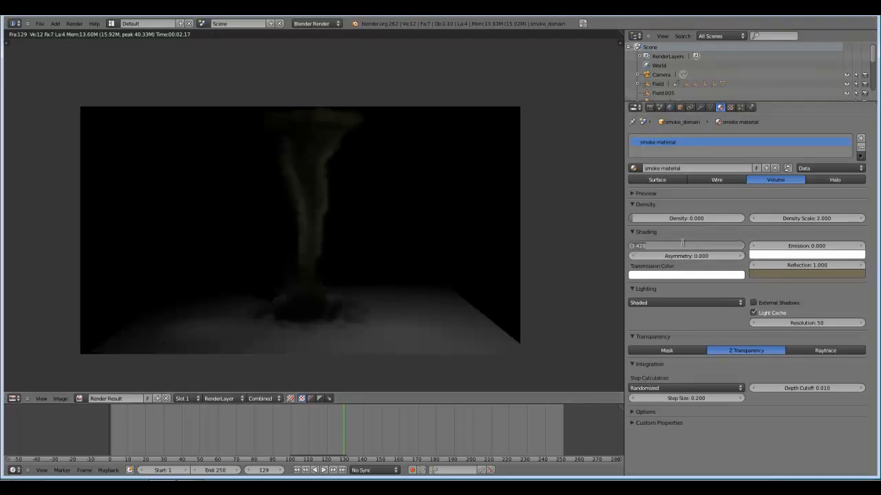
type("3.5")
key("Return")
left_click(684, 246)
type("3")
key("Return")
key("F12")
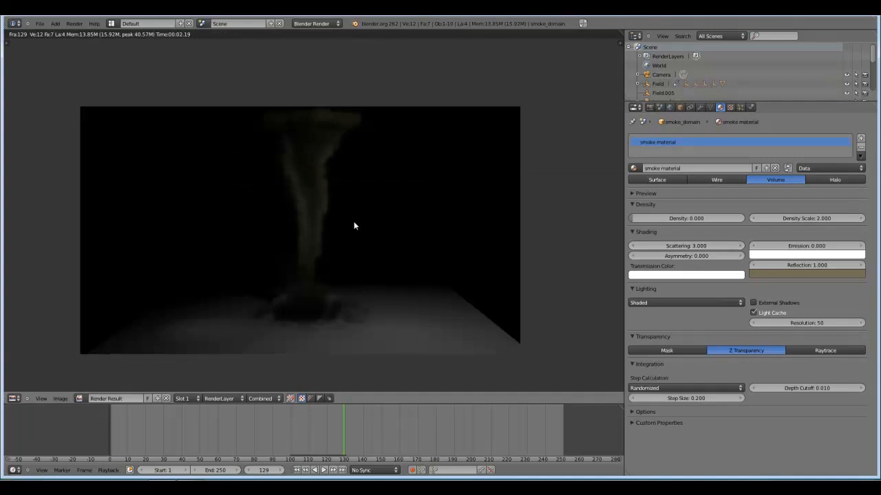
key("Escape")
Select the point lamp at the upper corner of the smoke domain to examine its placement and settings.
scroll(353, 217, "down", 2)
middle_click_drag(353, 217, 361, 223)
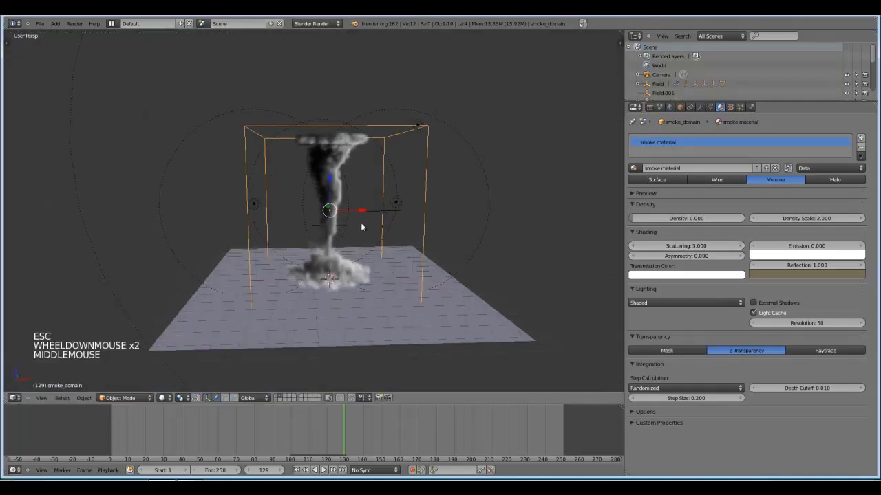
scroll(396, 230, "down", 2)
scroll(397, 234, "down", 2)
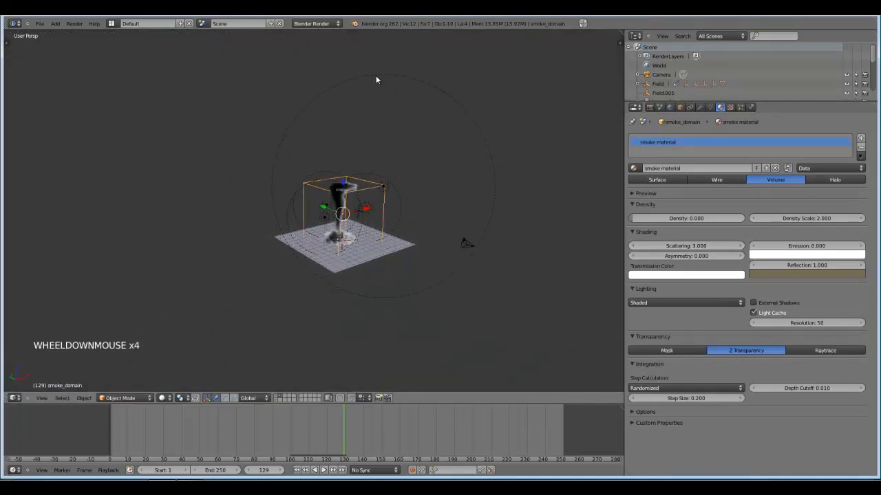
right_click(422, 117)
scroll(404, 246, "up", 5)
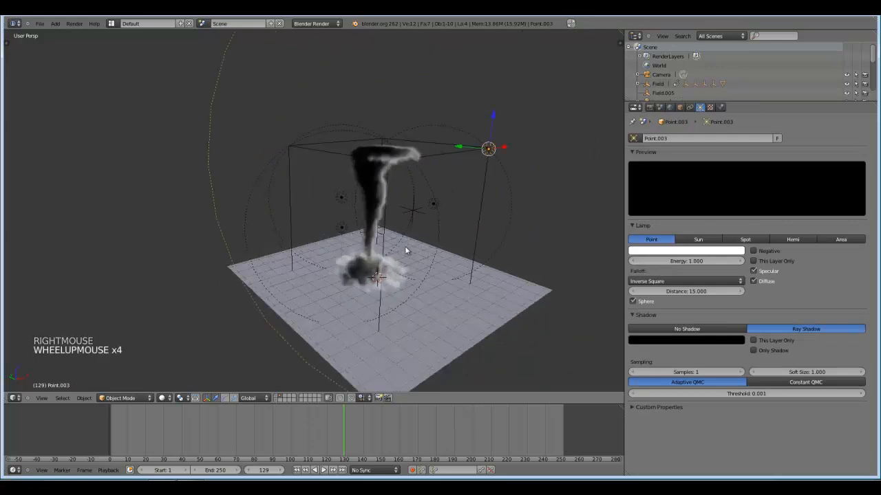
Reselect the smoke domain and show its smoke physics settings to review the simulation's resolution and behaviour.
right_click(528, 210)
middle_click_drag(528, 210, 505, 204)
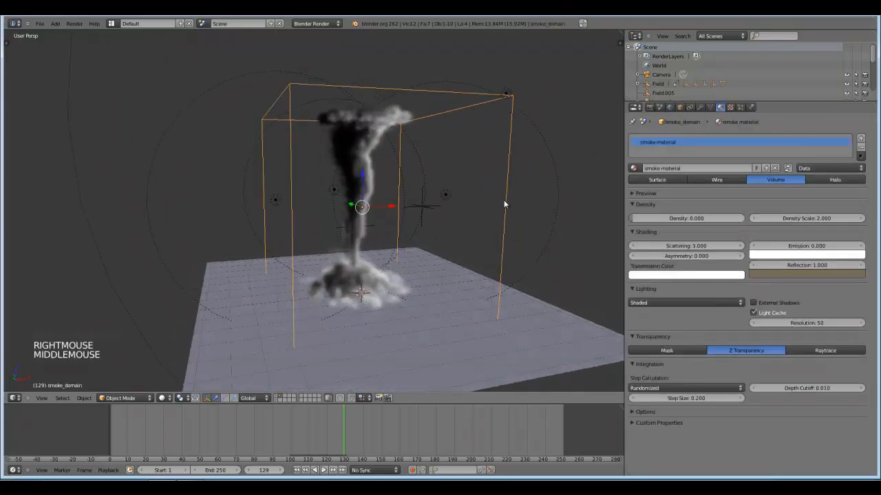
scroll(474, 235, "up", 2)
scroll(492, 206, "down", 1)
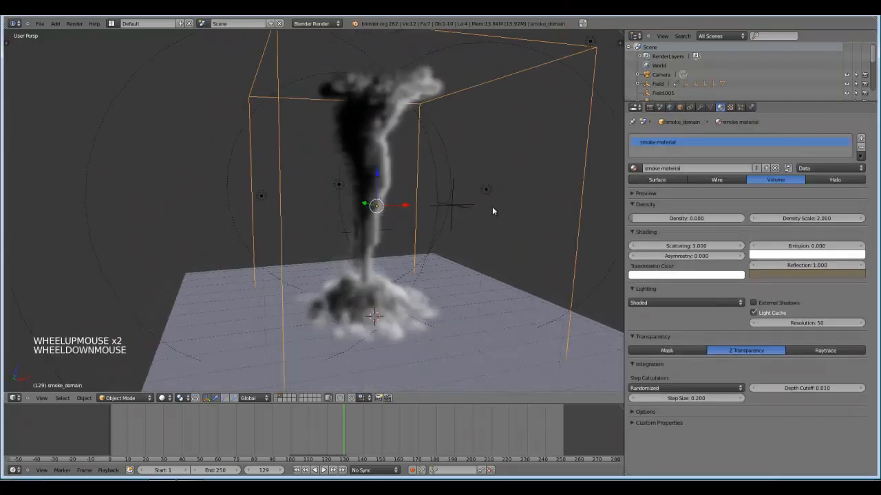
left_click(752, 106)
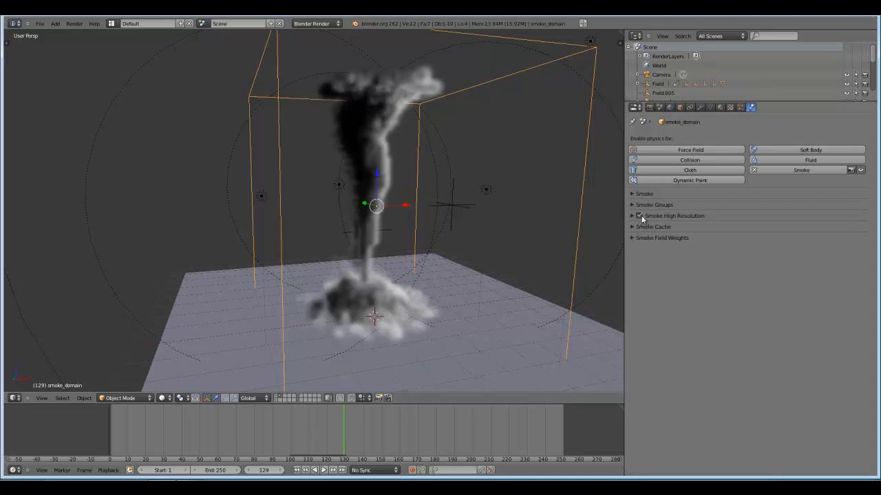
left_click(640, 194)
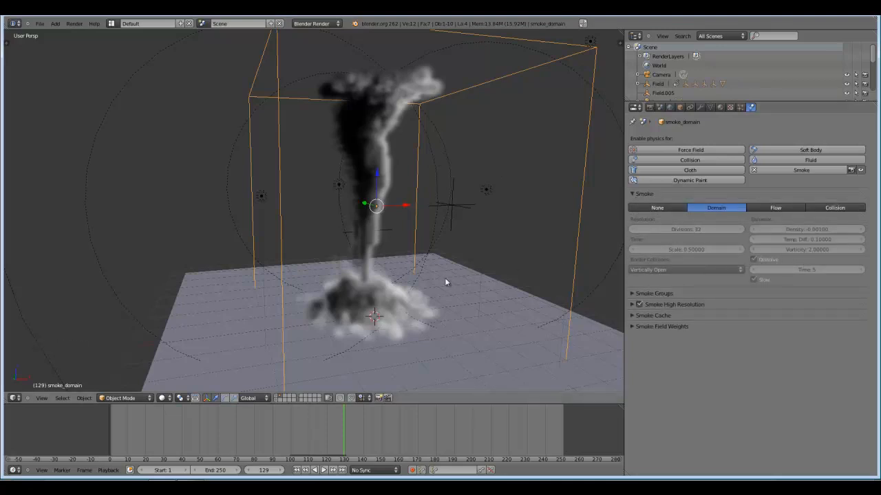
middle_click_drag(498, 252, 515, 232)
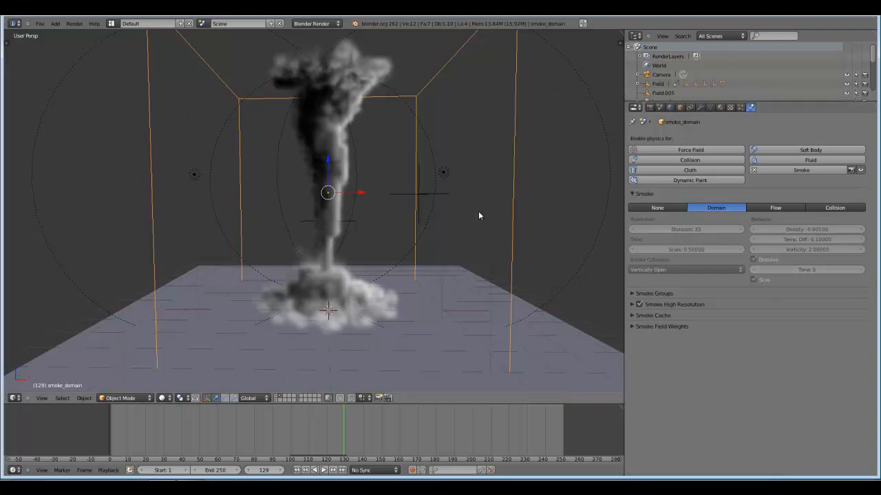
Set the smoke material's reflection colour to white, with red, green and blue all at 1.0.
middle_click_drag(478, 211, 420, 102)
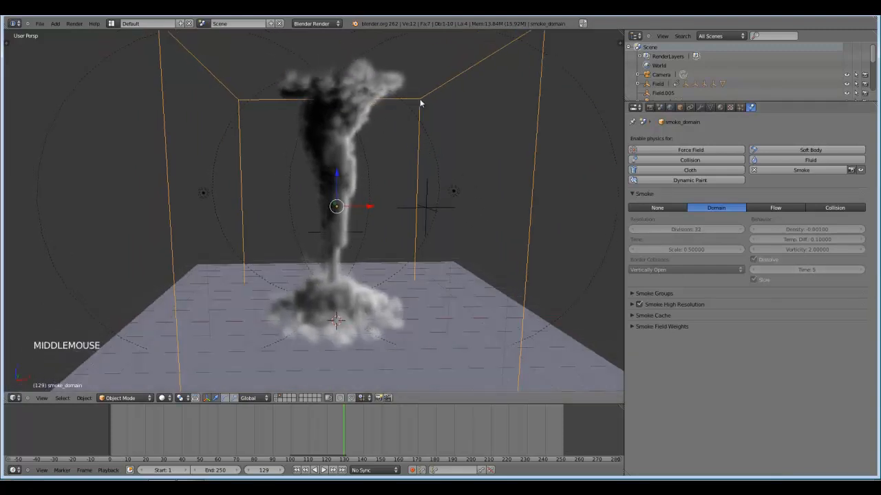
left_click(720, 106)
left_click(765, 274)
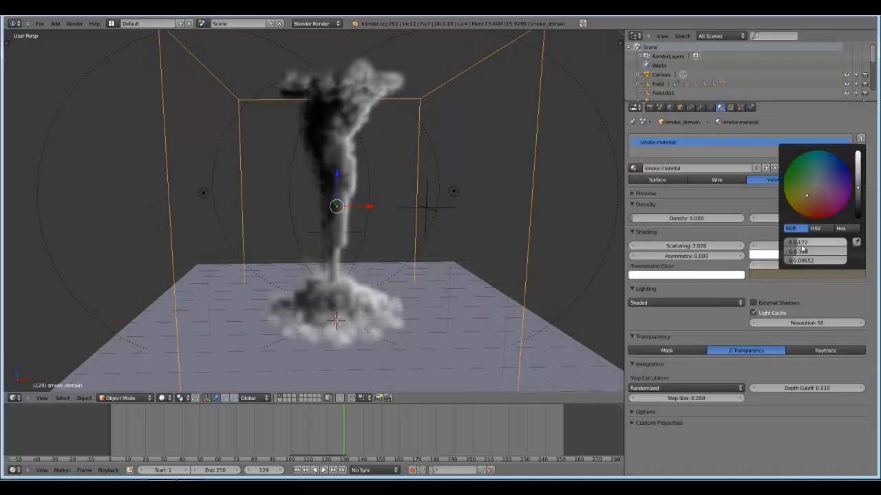
left_click_drag(803, 244, 868, 247)
left_click_drag(808, 252, 866, 253)
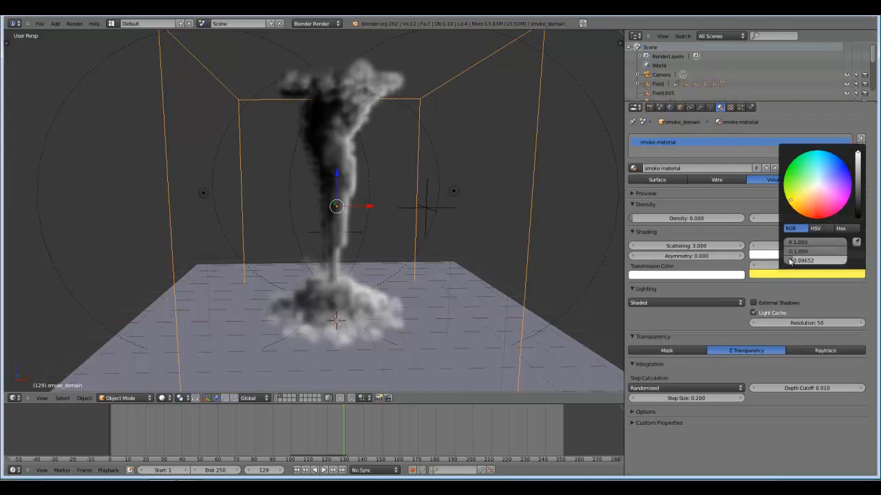
left_click_drag(802, 261, 860, 264)
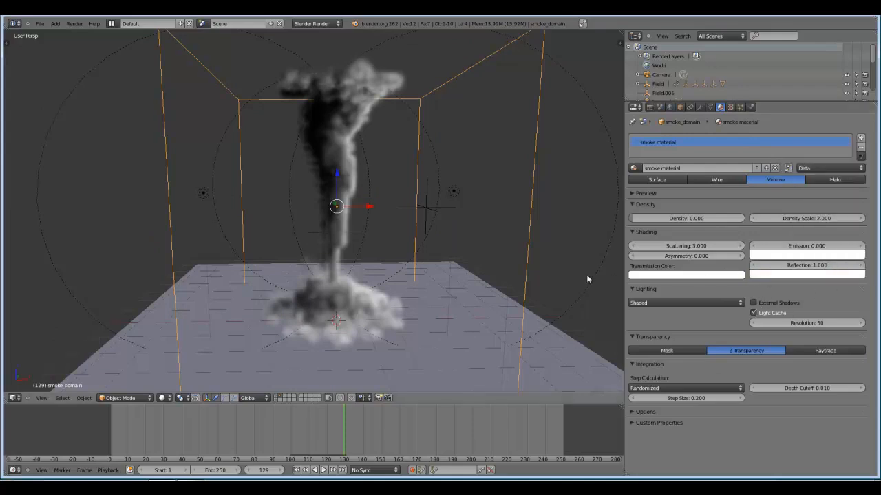
Darken the smoke material's reflection colour slightly to a light grey, test-render the tornado, and close the render.
left_click(784, 249)
left_click(769, 276)
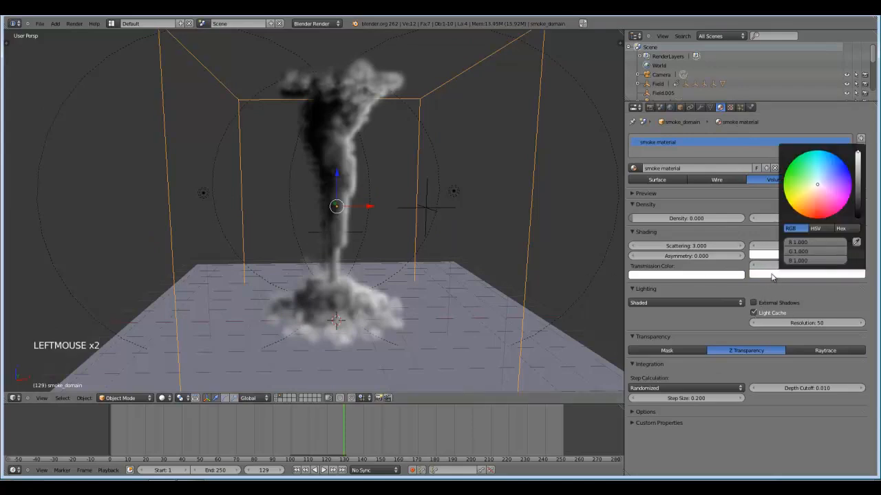
left_click(818, 183)
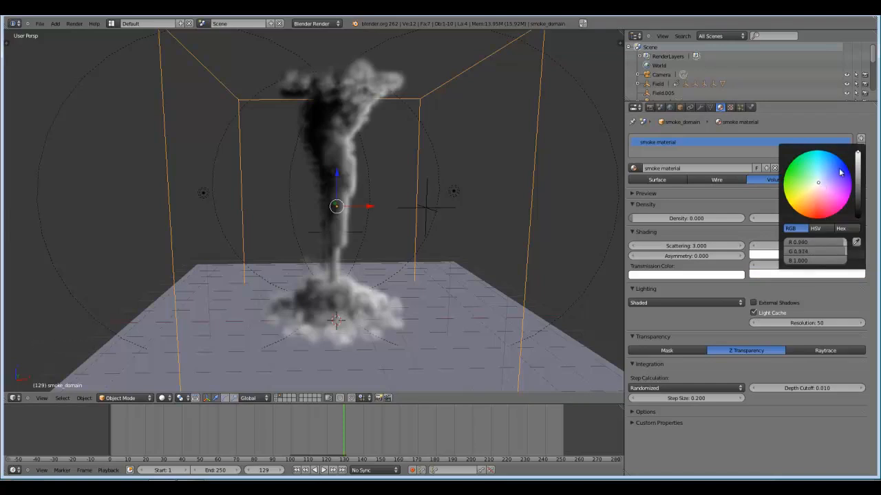
left_click(859, 157)
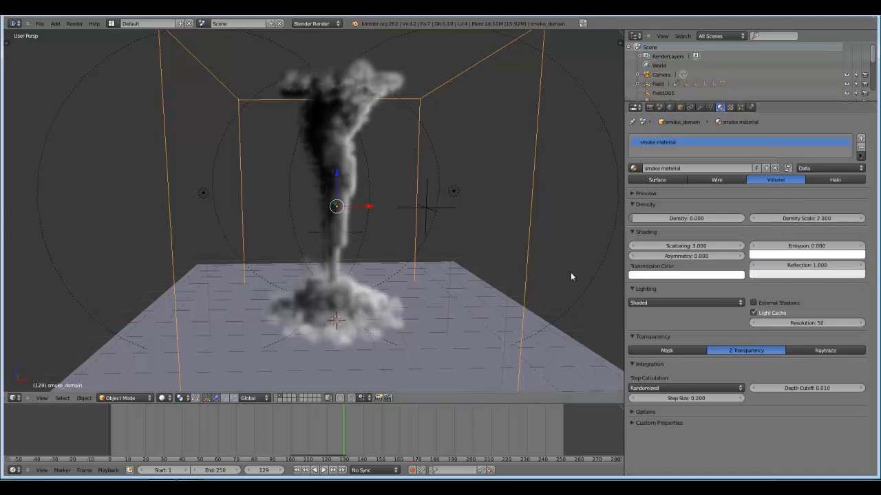
key("F12")
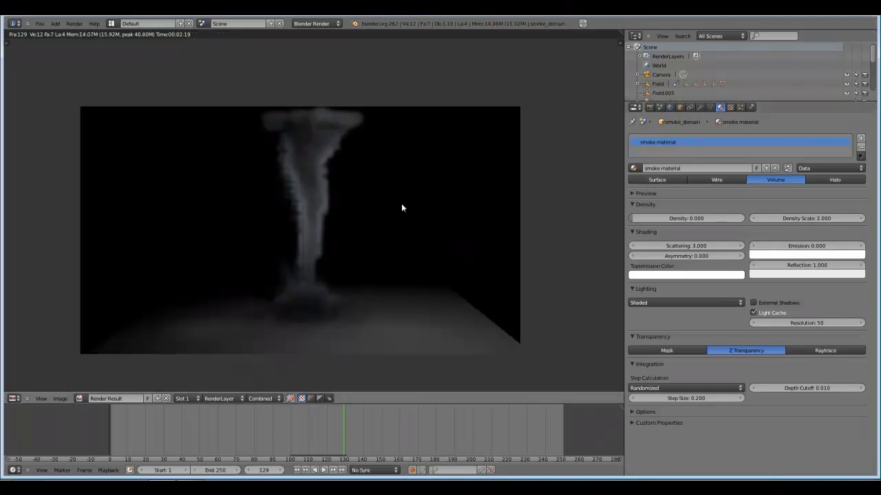
key("Escape")
Set the smoke material's scattering to 3.5 and its density scale to 4.
left_click(750, 107)
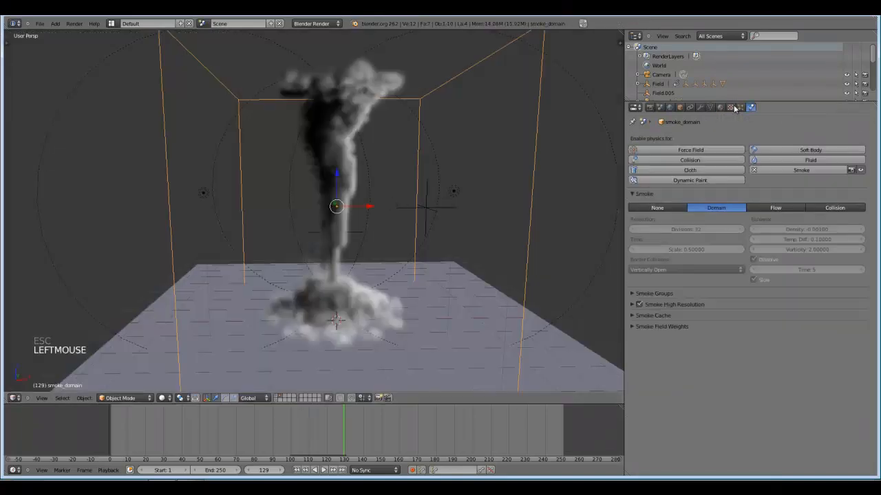
left_click(721, 107)
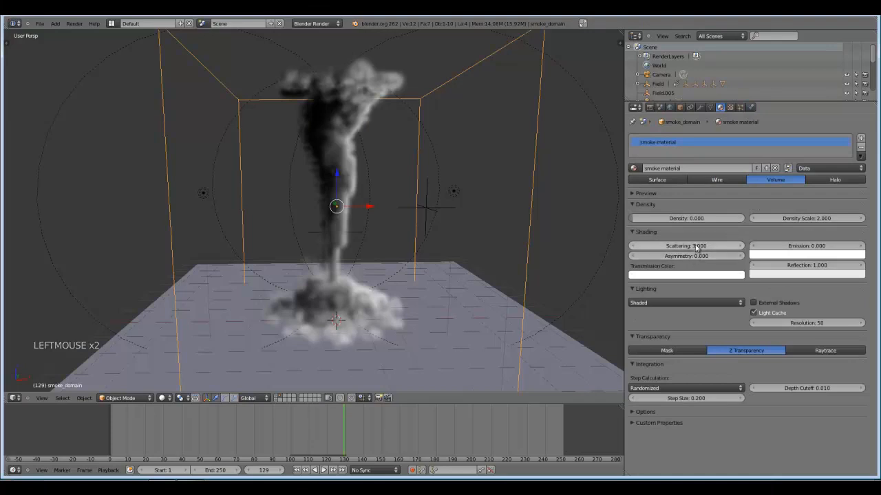
left_click(696, 246)
type("3.5")
key("Return")
left_click(810, 218)
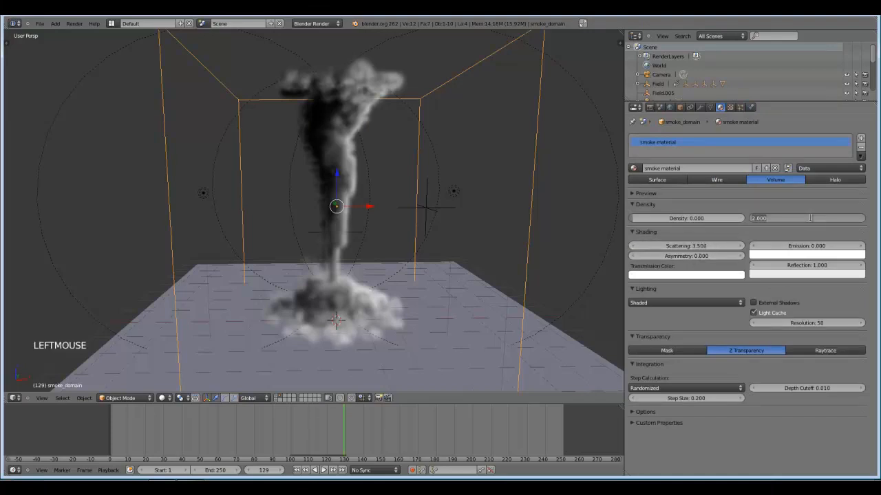
type("4")
key("Return")
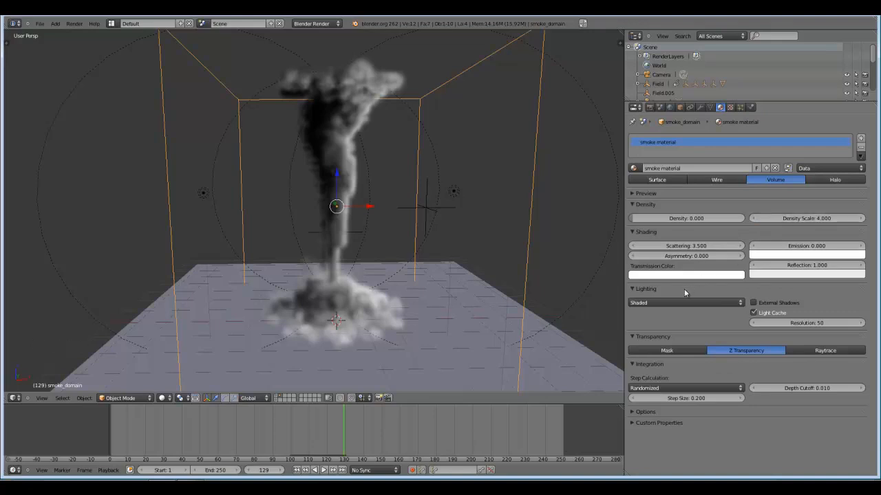
Test-render the tornado, inspect the denser smoke, and close the render.
key("F12")
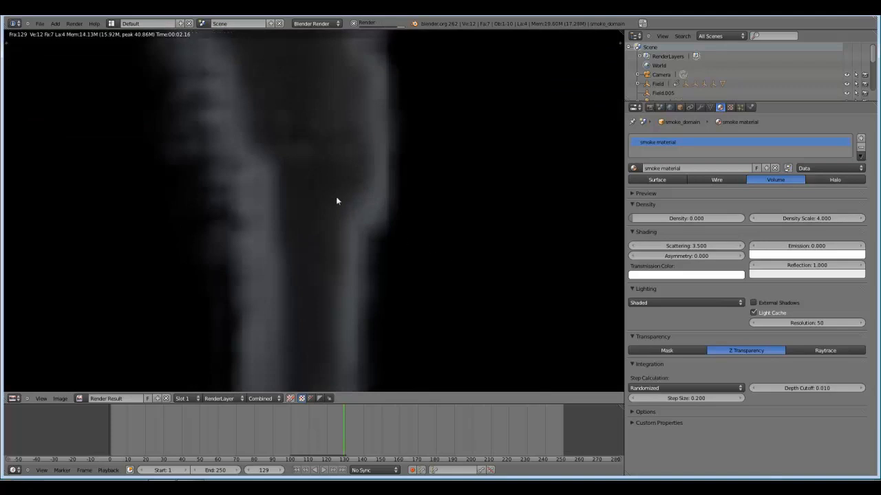
scroll(315, 190, "down", 5)
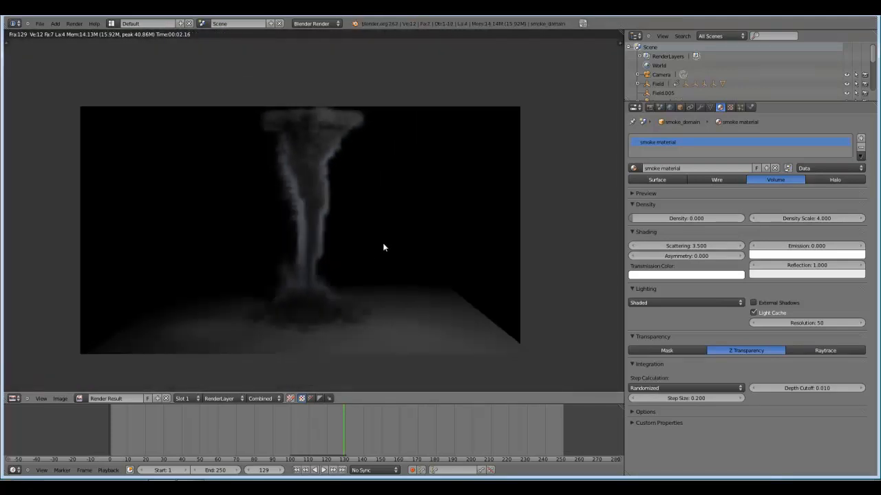
key("Escape")
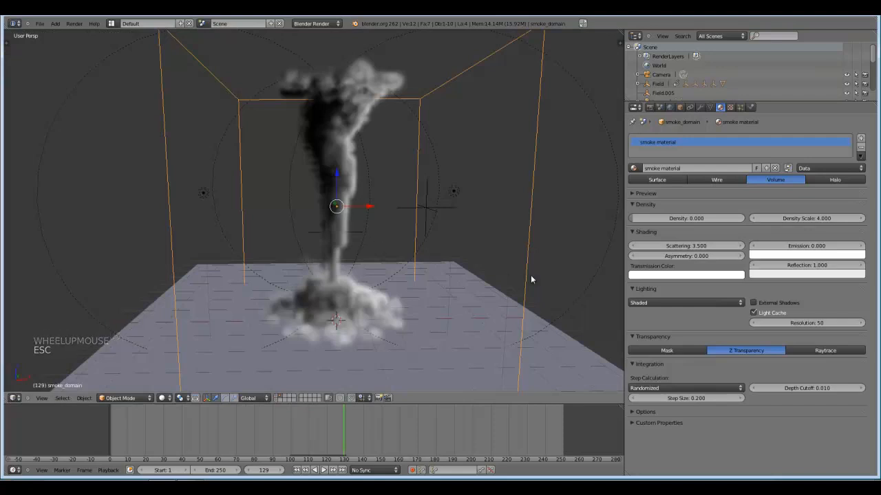
View the tornado scene through the camera.
middle_click_drag(438, 269, 464, 262)
scroll(464, 263, "up", 1)
key("KP_1")
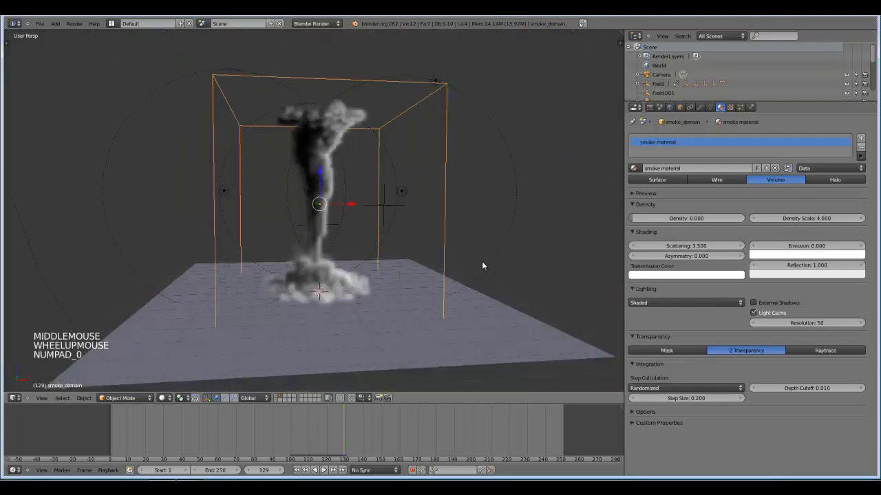
key("KP_0")
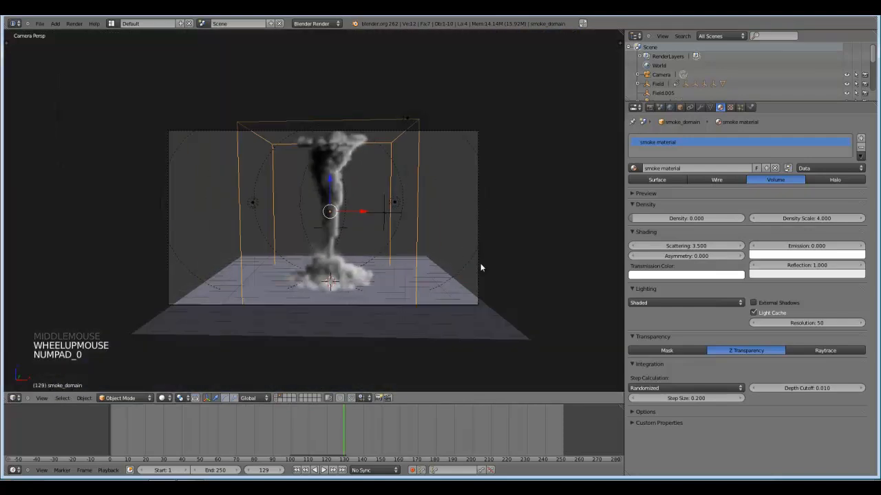
Collapse the smoke material's lighting and transparency settings and set the integration step size to 0.05.
left_click(632, 289)
left_click(633, 299)
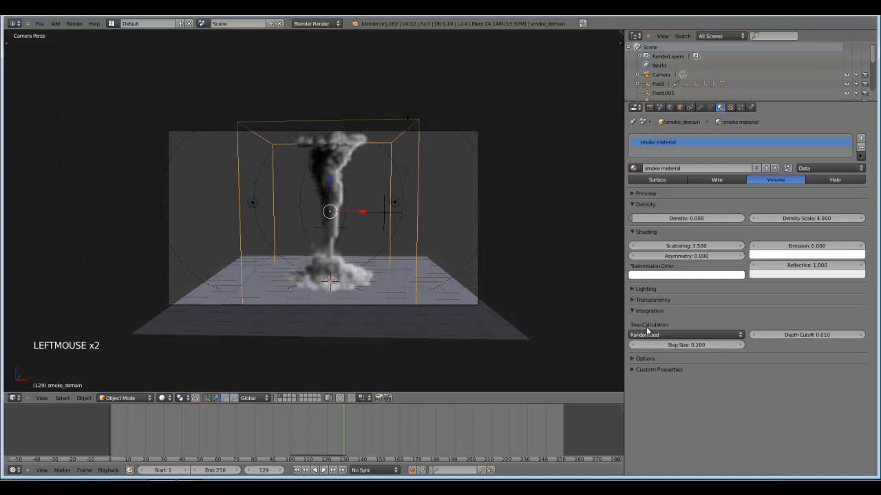
left_click(695, 345)
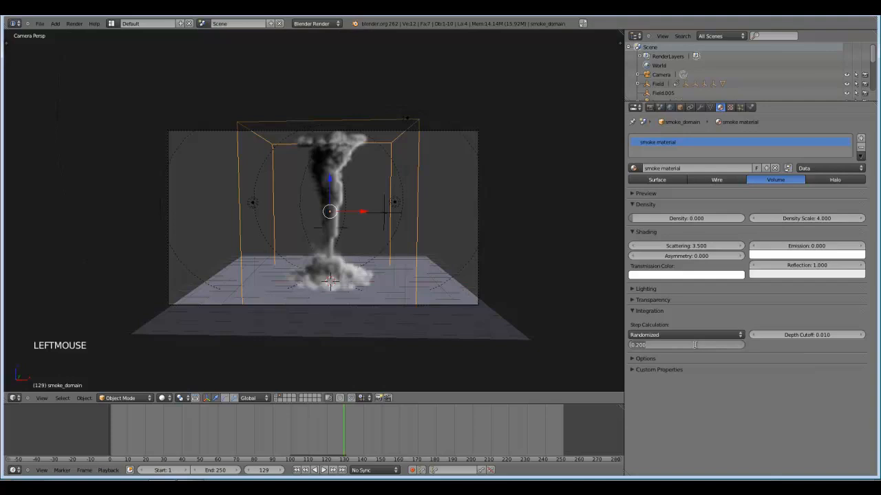
type("0.05")
key("Return")
Test-render the tornado and examine the funnel and the dust cloud at its base up close.
key("F12")
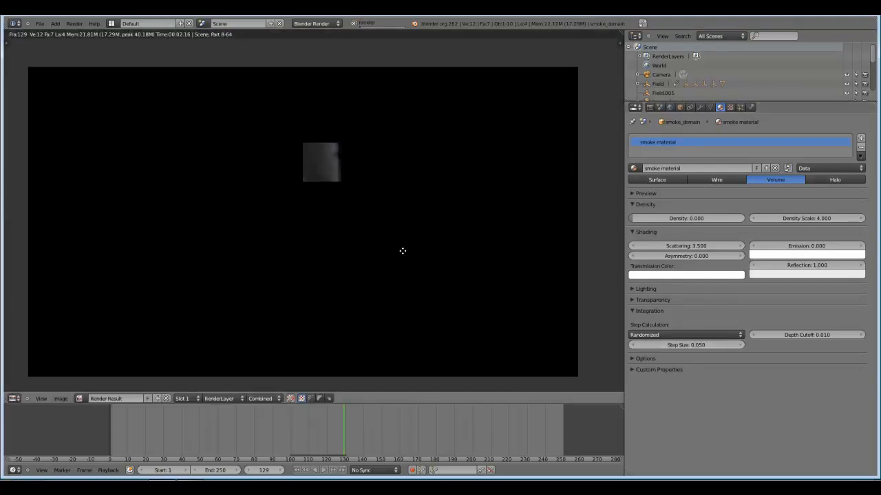
scroll(434, 291, "up", 3)
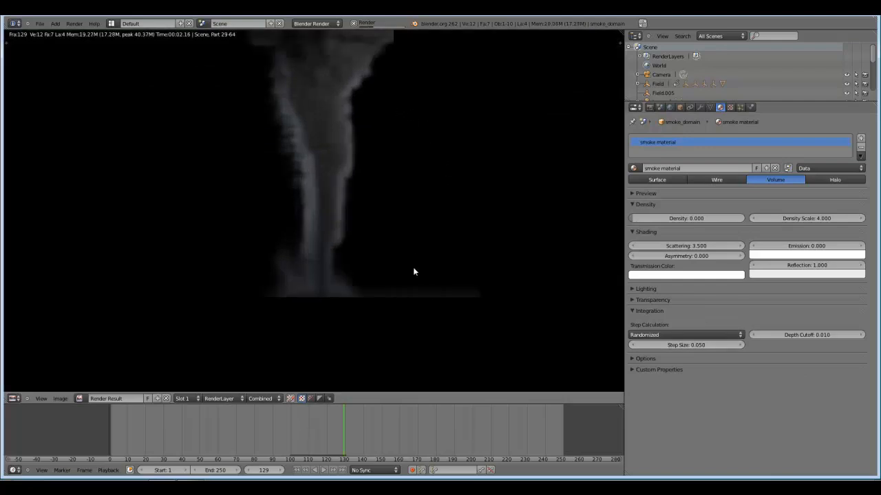
scroll(413, 271, "up", 4)
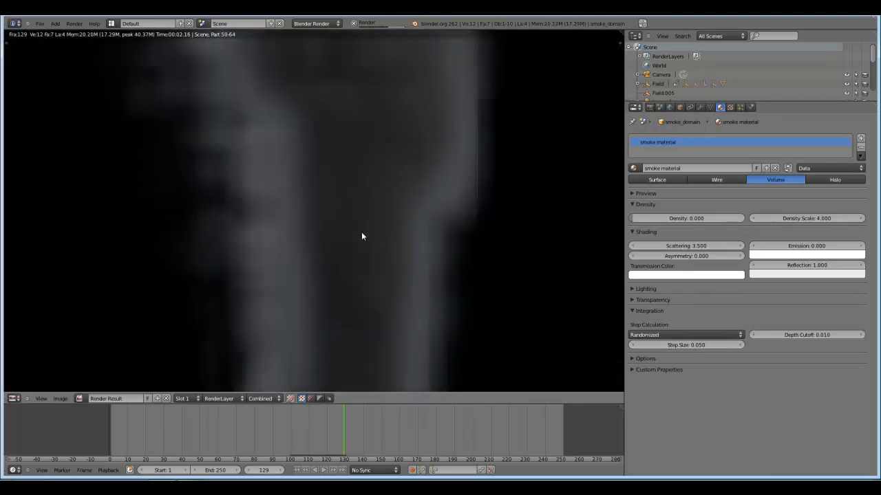
scroll(356, 247, "down", 3)
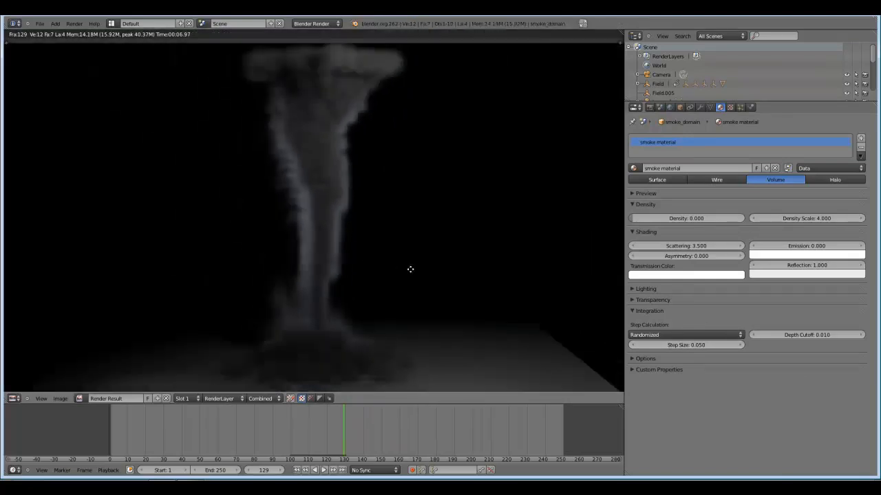
scroll(409, 253, "down", 1)
scroll(409, 253, "up", 2)
scroll(405, 251, "down", 1)
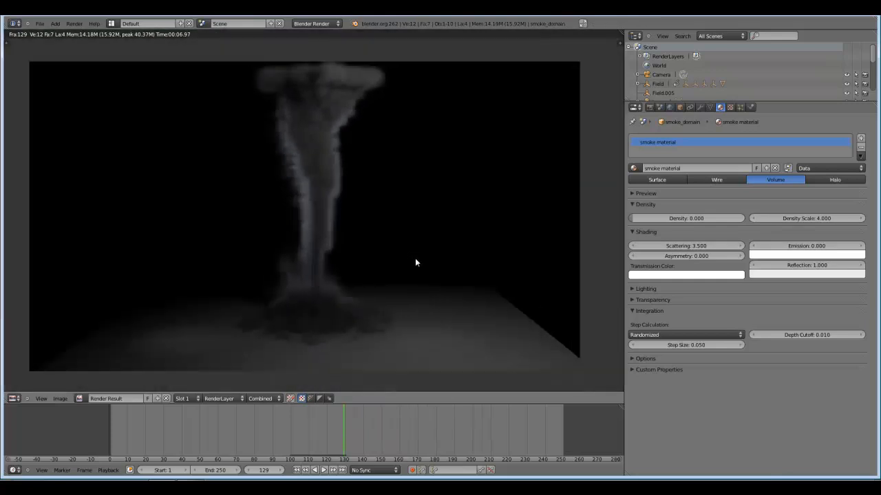
scroll(387, 316, "up", 5)
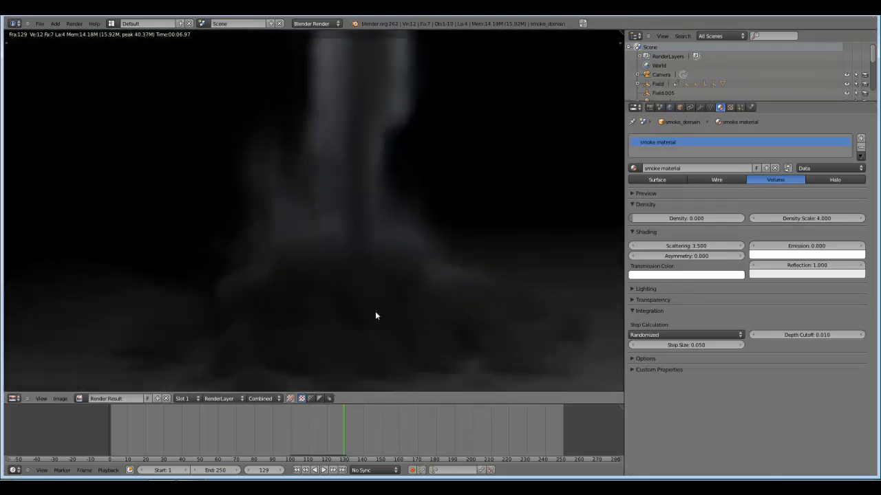
scroll(353, 297, "down", 6)
scroll(438, 252, "up", 1)
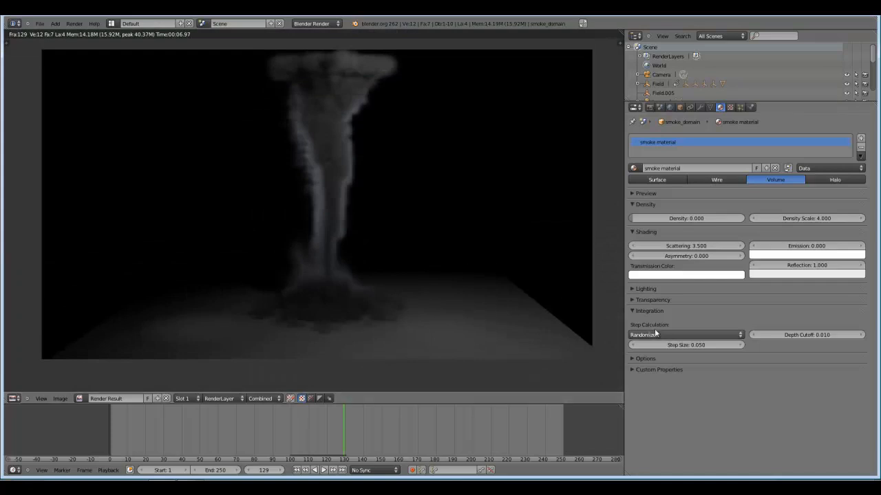
Set the smoke material's integration step size to 0.15.
left_click(694, 345)
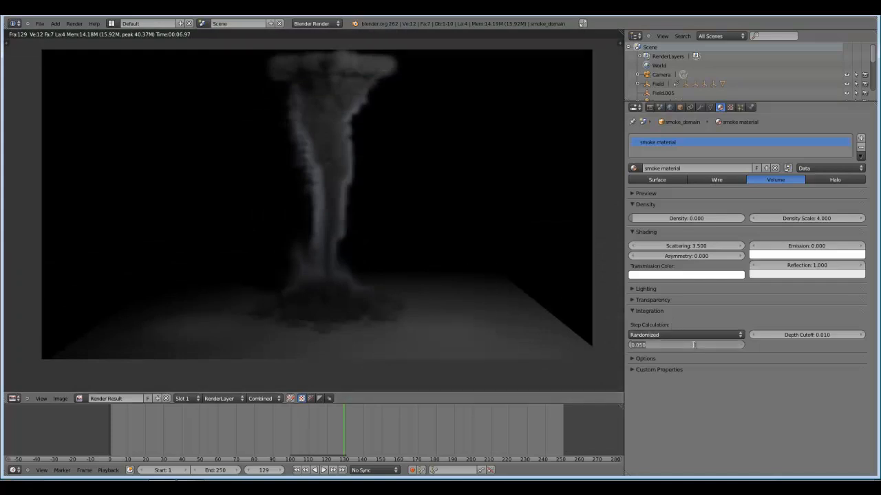
type("0.15")
key("Return")
Render the tornado again, compare the detail around its base, and close the render.
middle_click_drag(493, 256, 487, 260)
key("F12")
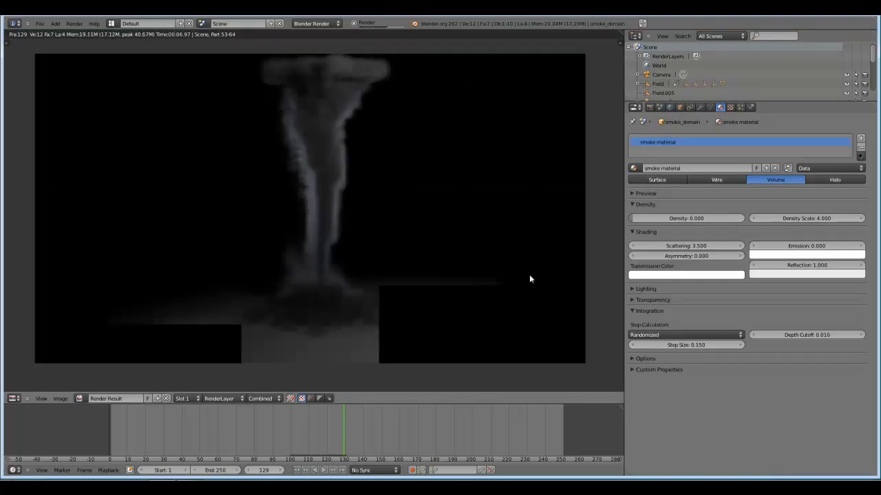
scroll(444, 318, "up", 5)
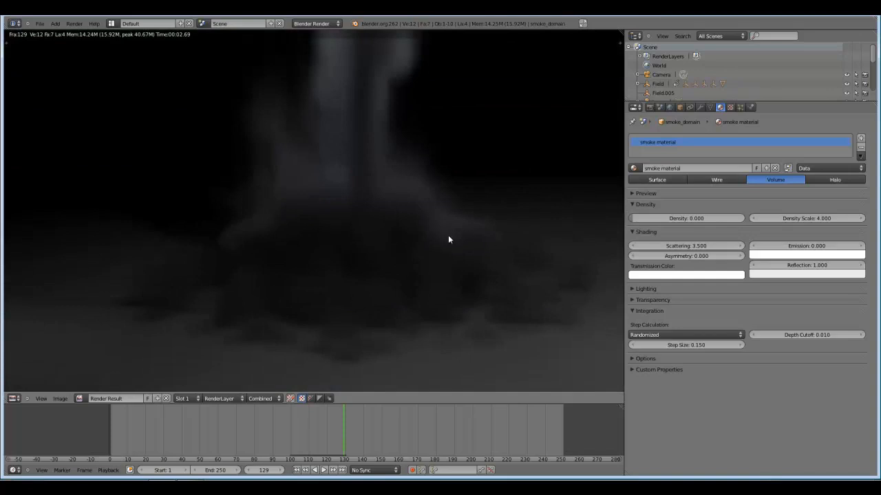
scroll(432, 238, "down", 5)
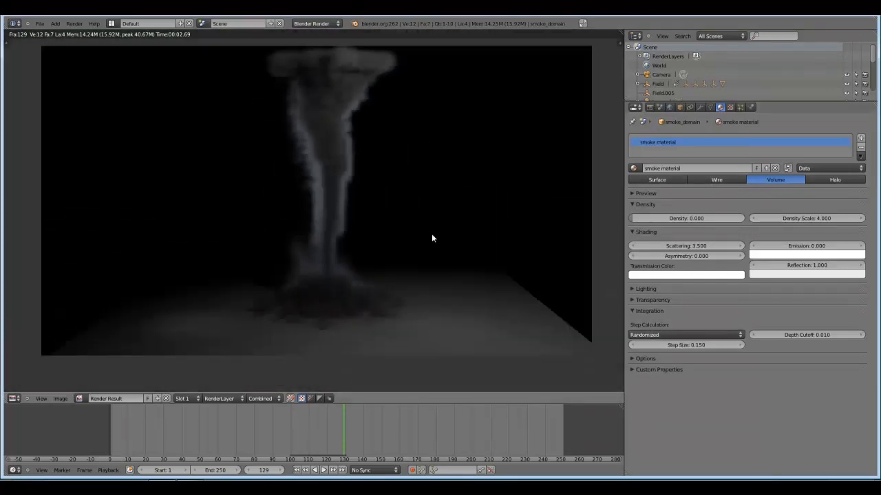
scroll(436, 223, "up", 2)
scroll(435, 222, "down", 2)
key("Escape")
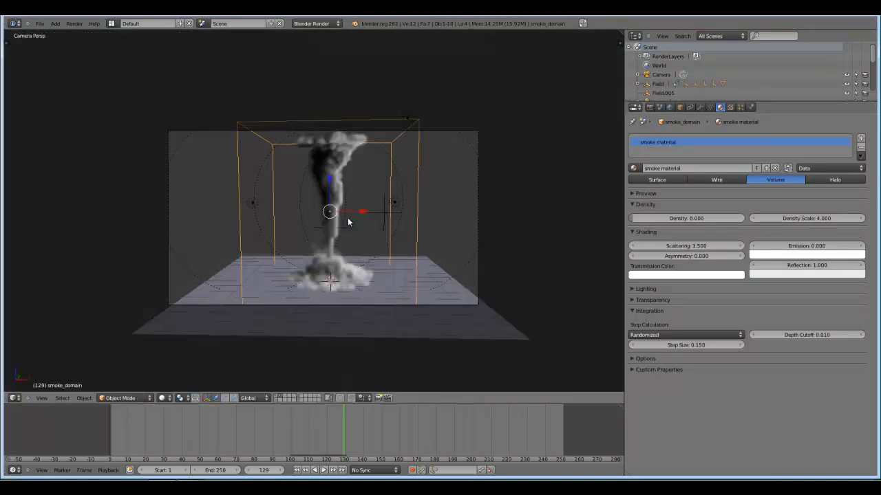
Show the smoke domain's physics settings beside an enlarged camera view of the tornado.
scroll(319, 165, "up", 2)
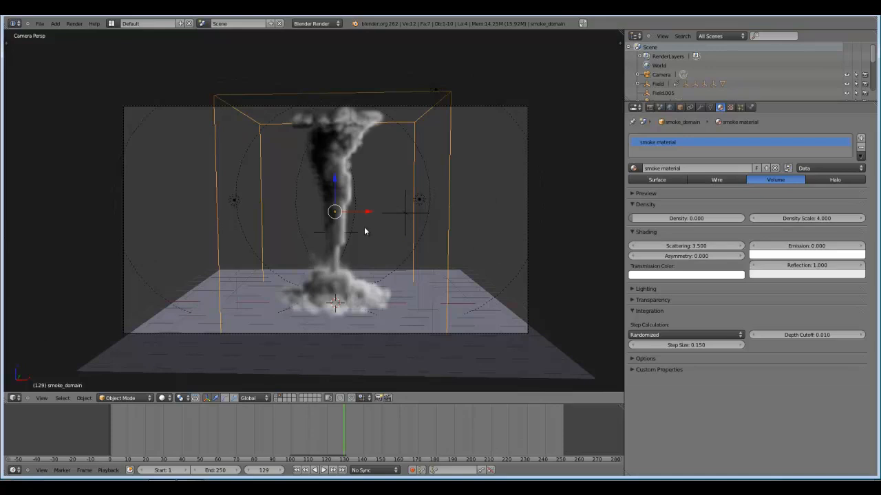
scroll(364, 227, "up", 2)
left_click(751, 108)
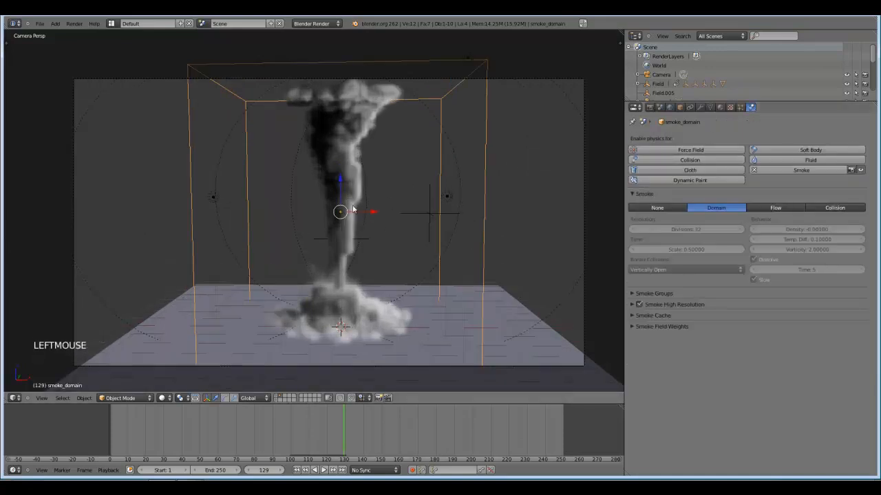
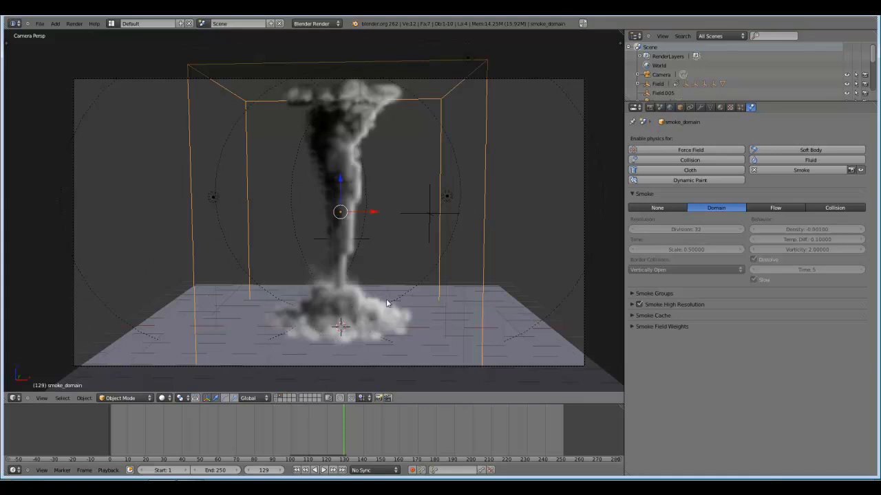
Select the wide-range point lamp at the domain's upper corner and tint its white light slightly warm.
scroll(374, 303, "down", 2)
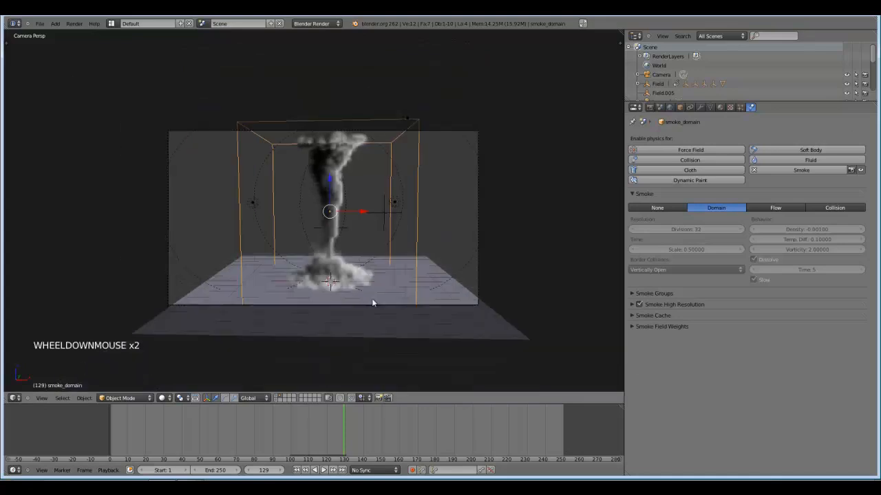
scroll(352, 247, "down", 1)
middle_click_drag(374, 303, 358, 269)
scroll(351, 247, "down", 1)
middle_click_drag(358, 268, 363, 284)
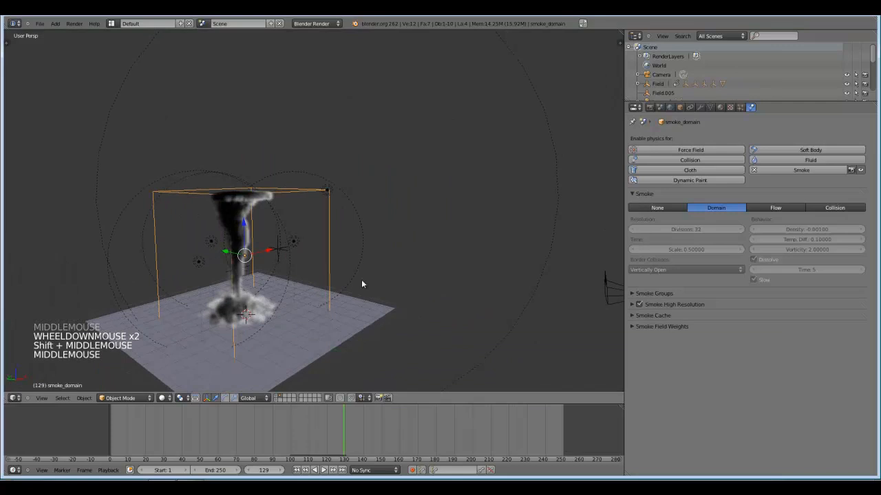
right_click(558, 194)
left_click(700, 107)
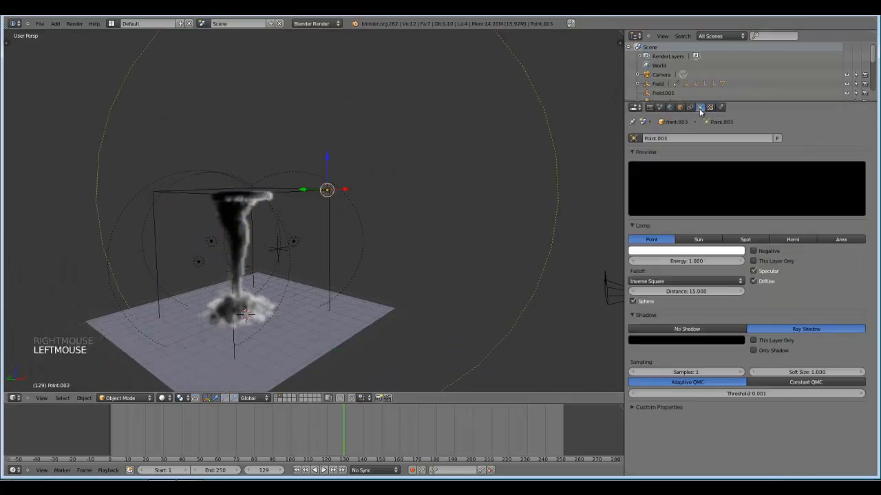
left_click(688, 252)
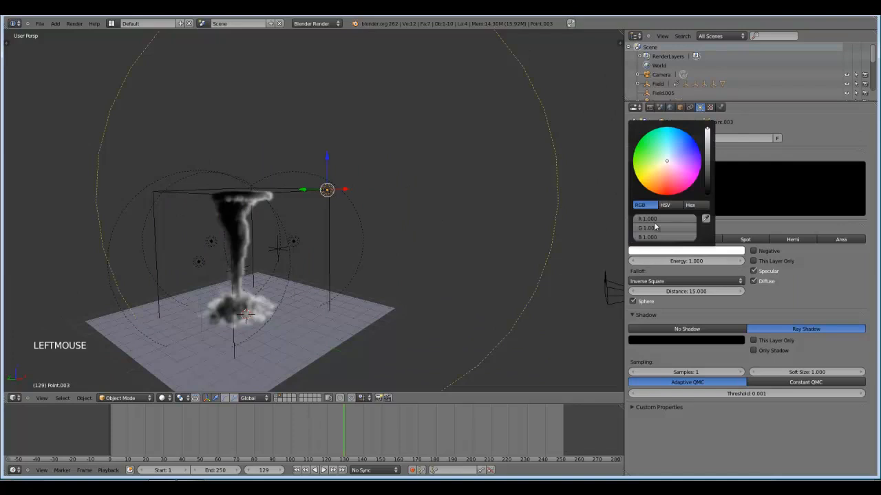
left_click(666, 164)
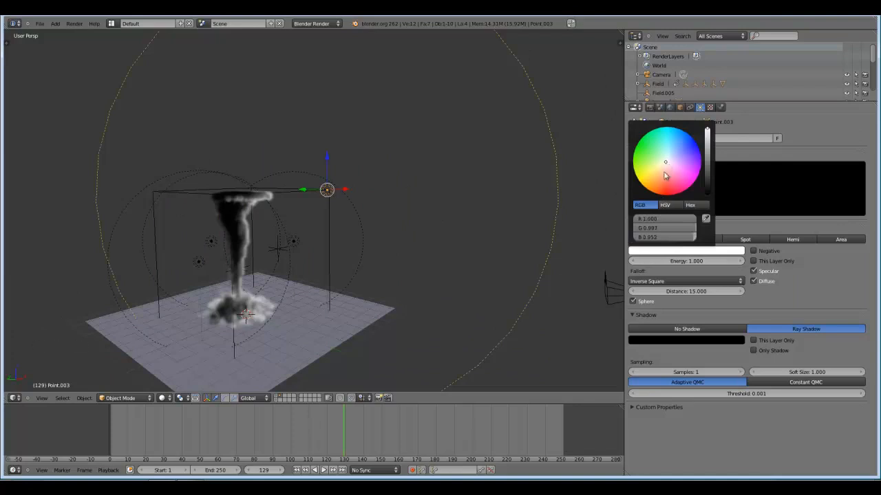
Return to the camera view and turn off specular lighting for the point lamp behind the tornado funnel.
key("KP_0")
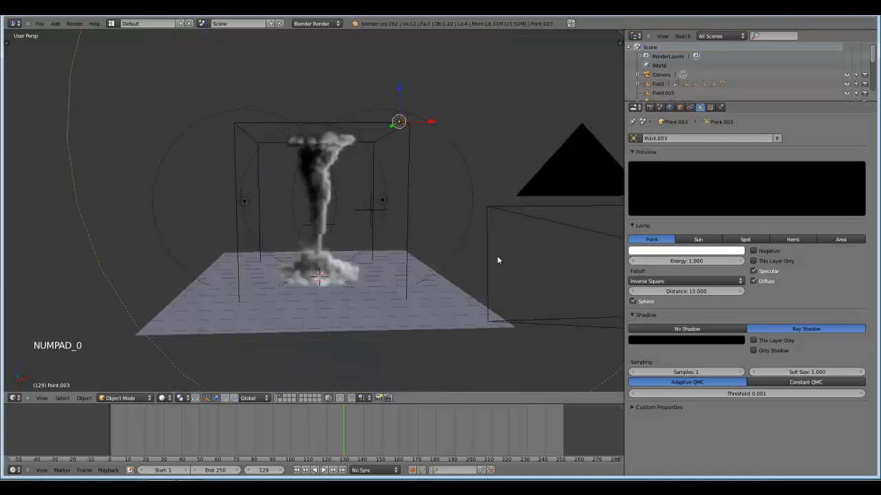
scroll(494, 257, "down", 1)
scroll(490, 257, "up", 3)
right_click(427, 280)
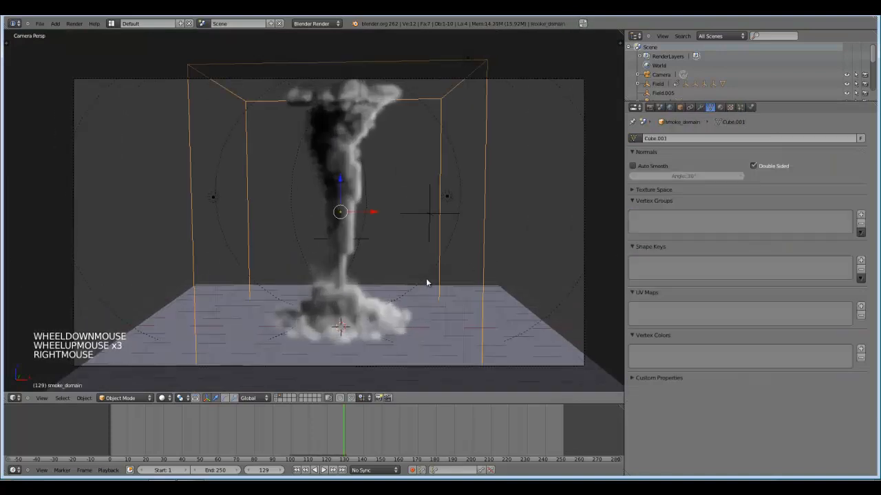
right_click(426, 277)
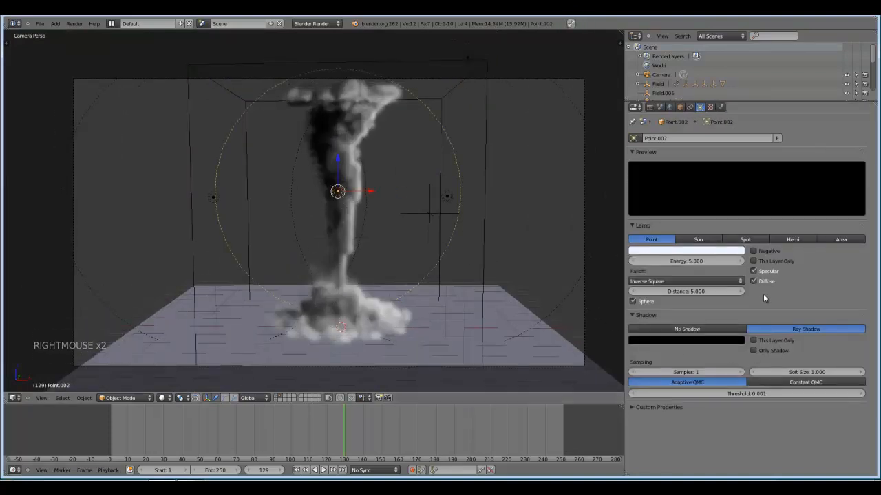
left_click(753, 271)
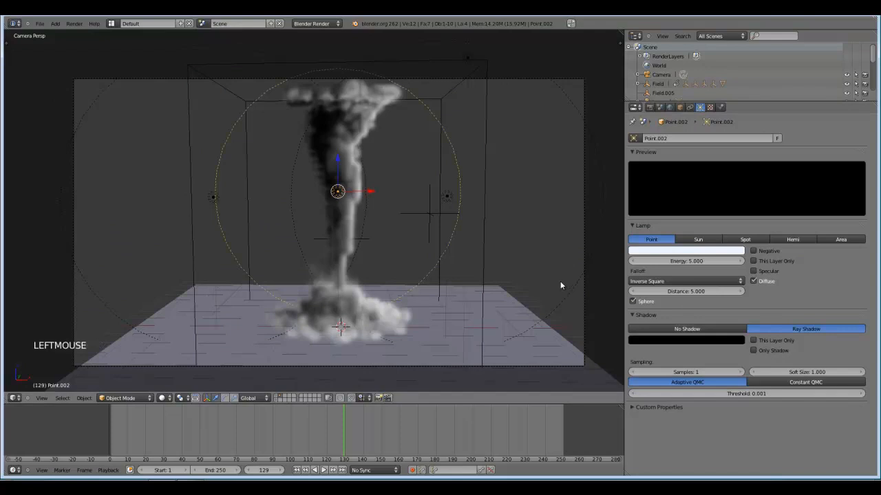
Test-render the tornado with the changed lamps, inspect its lower funnel up close, and close the render.
key("F12")
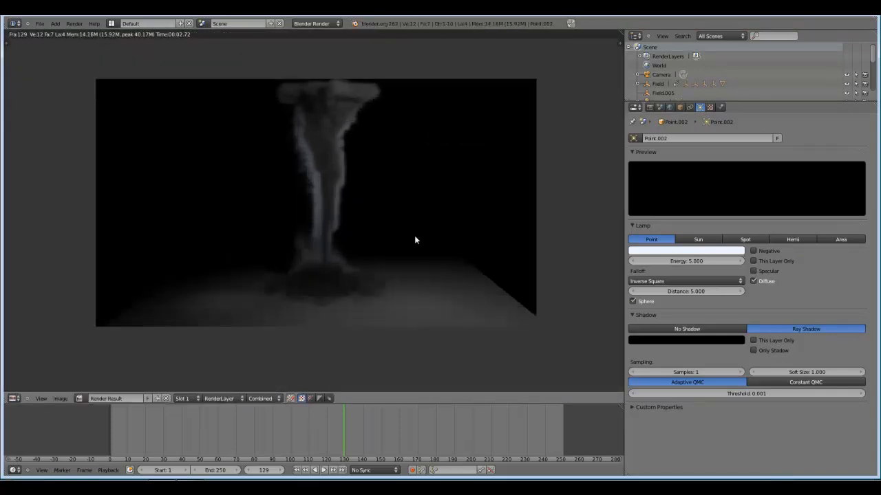
scroll(415, 241, "up", 1)
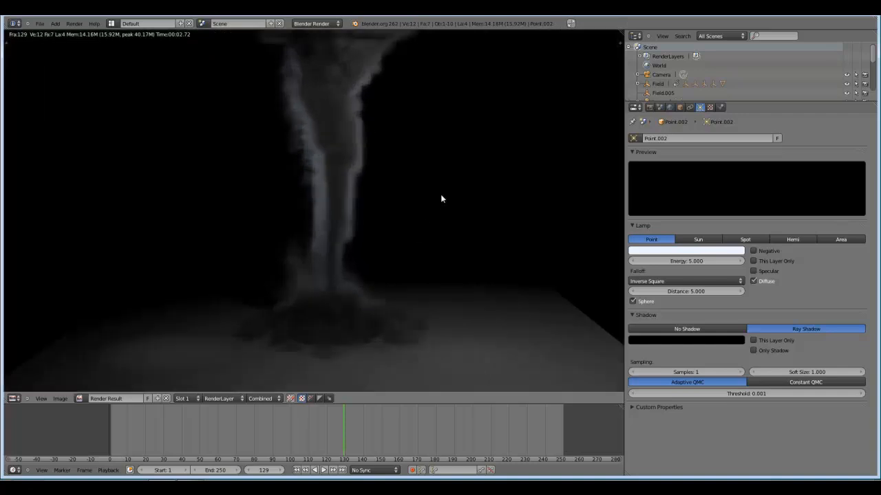
key("Escape")
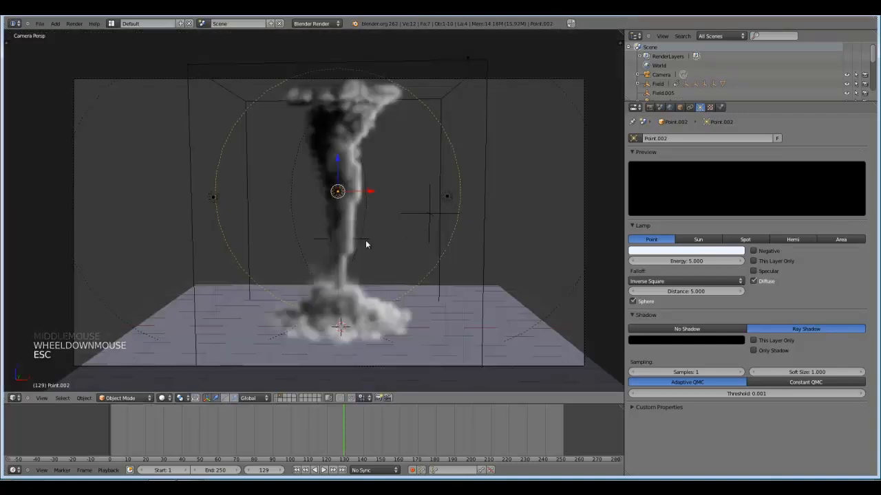
Compare the domain's smoke with Smoke High Resolution off and on, leaving it enabled with its settings expanded.
scroll(365, 244, "down", 2)
scroll(367, 244, "up", 1)
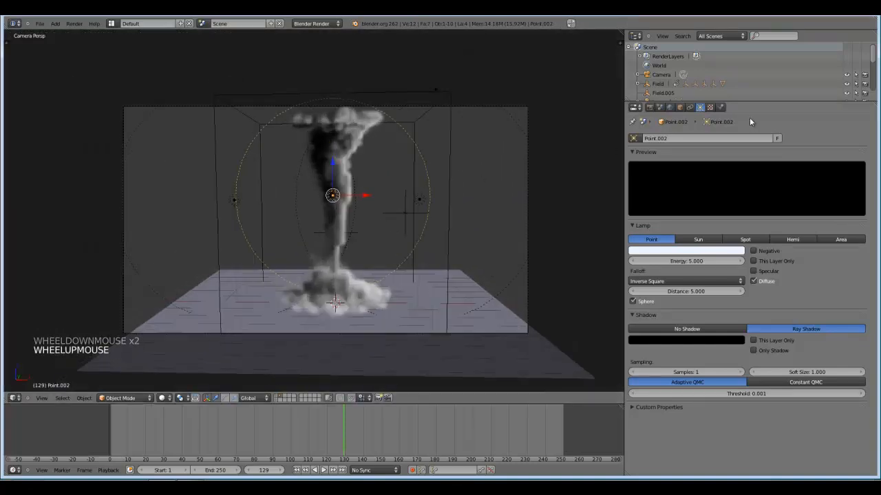
left_click(720, 107)
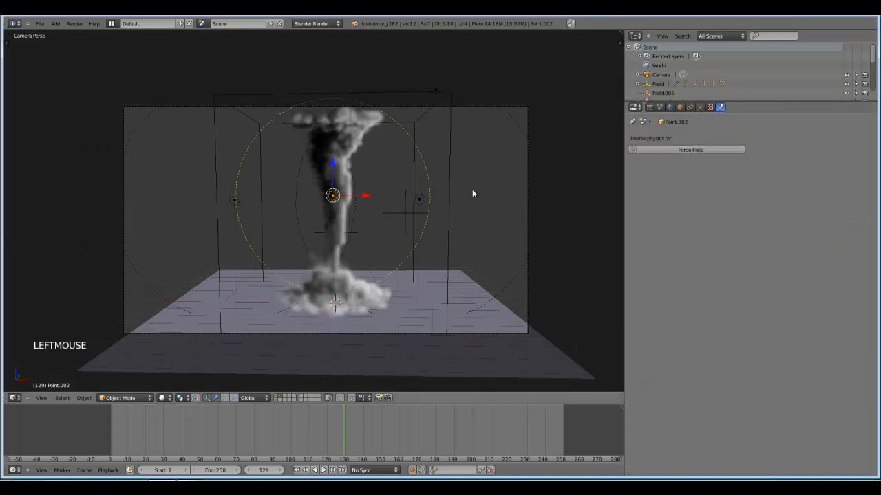
right_click(451, 172)
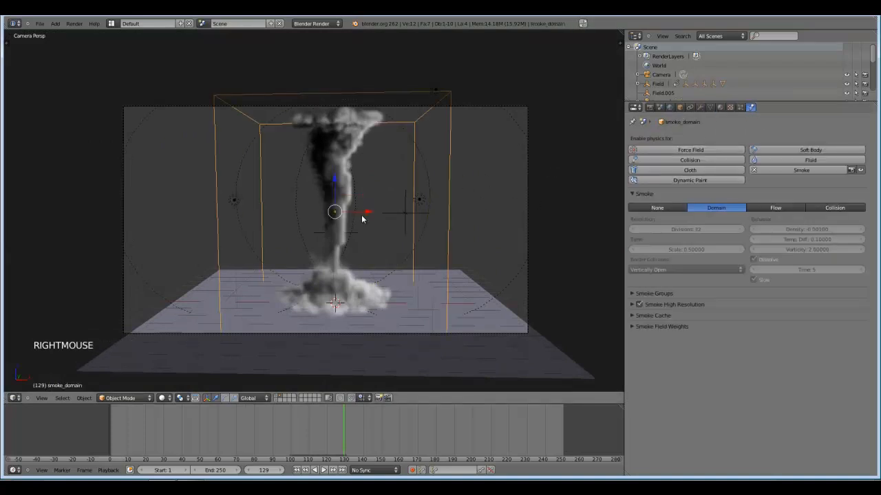
left_click(640, 304)
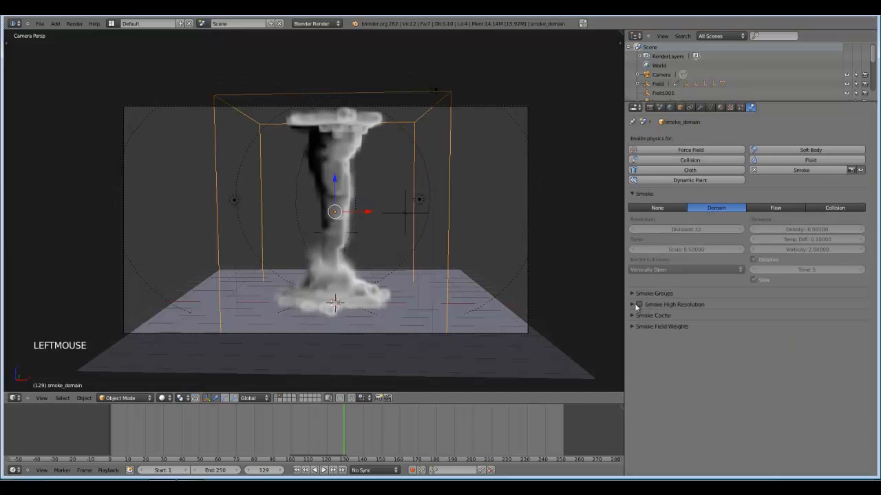
double_click(639, 304)
left_click(633, 304)
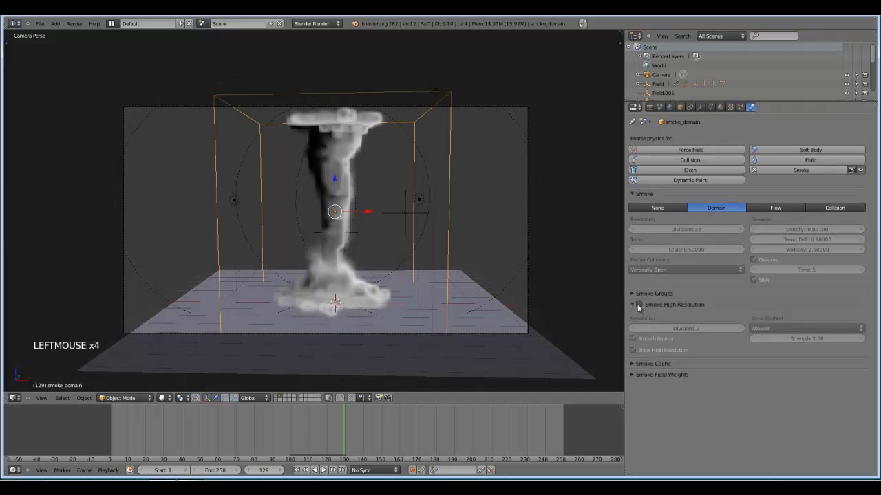
left_click(638, 304)
Toggle Show High Resolution to compare the smoke from several angles, leaving the high-resolution display off.
scroll(439, 255, "up", 1)
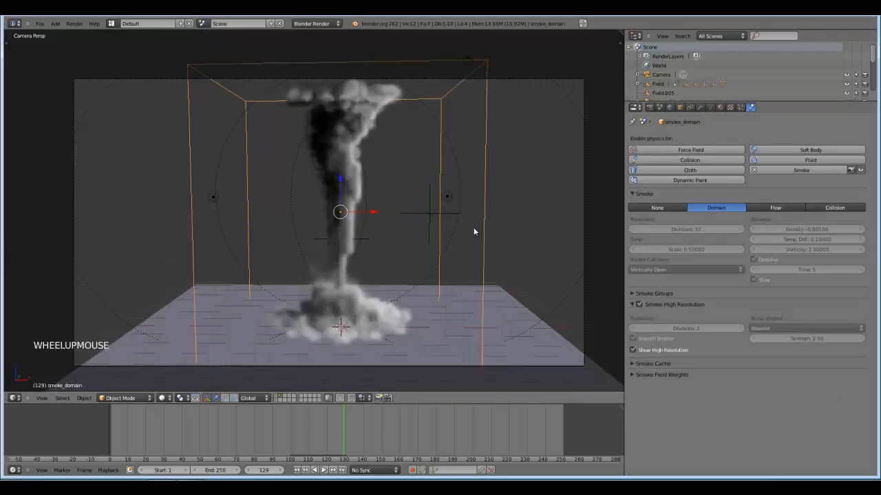
left_click(633, 351)
left_click(633, 351)
left_click(634, 352)
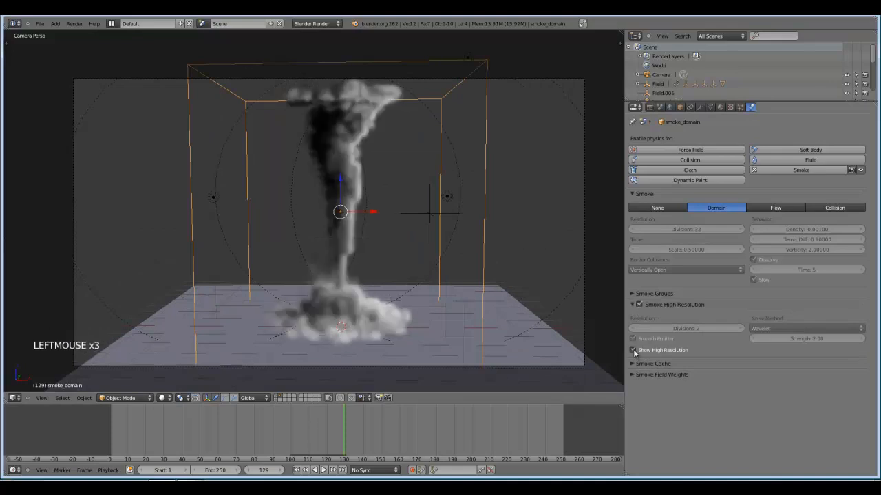
left_click(633, 350)
middle_click_drag(509, 234, 500, 291)
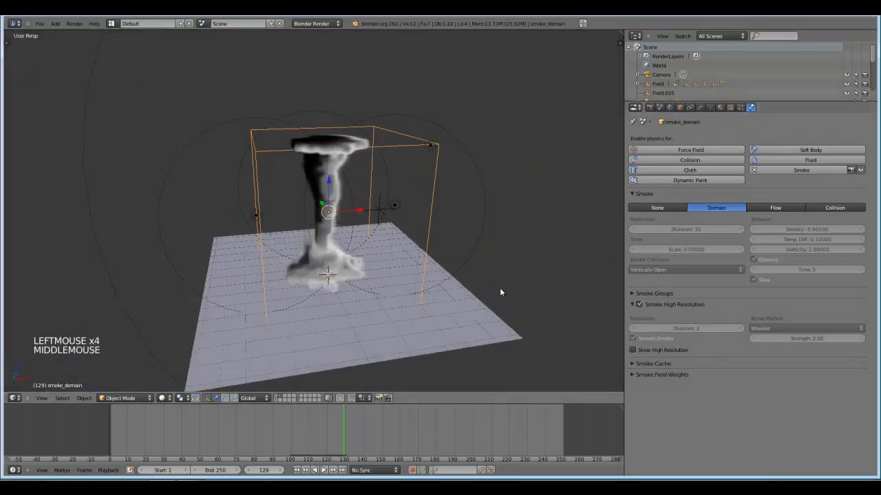
left_click(633, 351)
middle_click_drag(595, 320, 541, 291)
left_click(633, 350)
scroll(530, 288, "up", 1)
Free the existing smoke bake and set the cache start frame to 80.
left_click(632, 363)
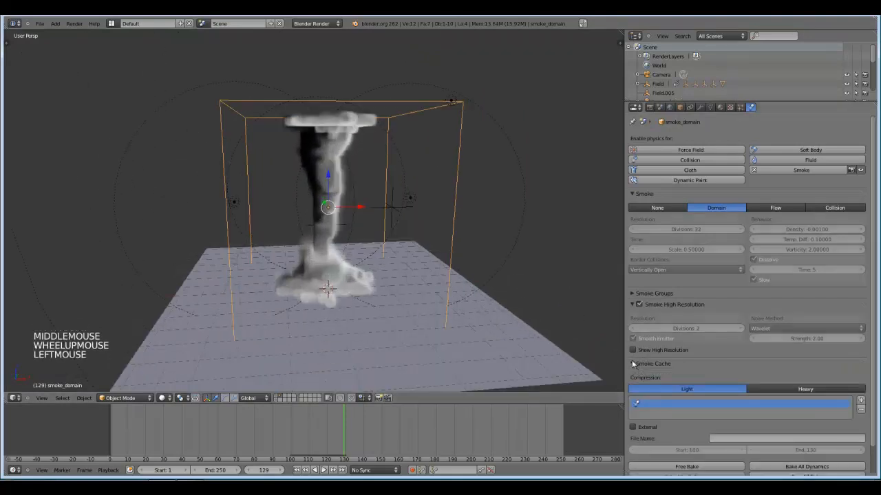
left_click(701, 466)
scroll(699, 455, "down", 3)
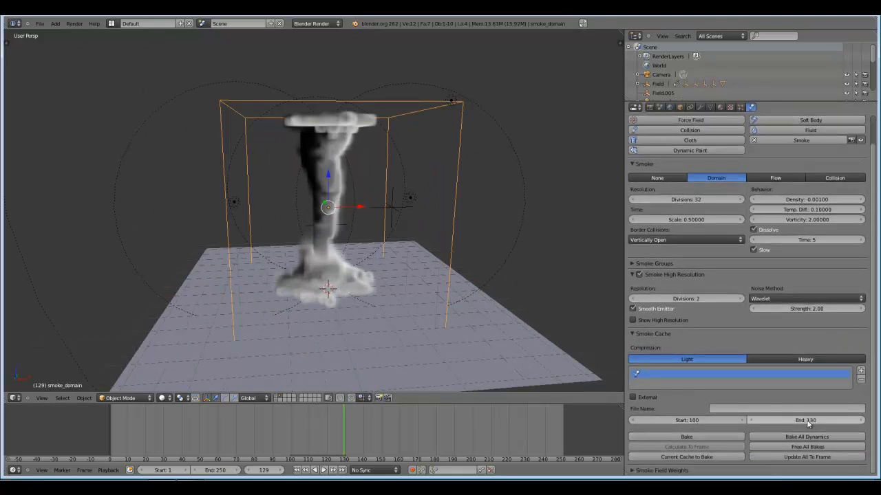
left_click(693, 421)
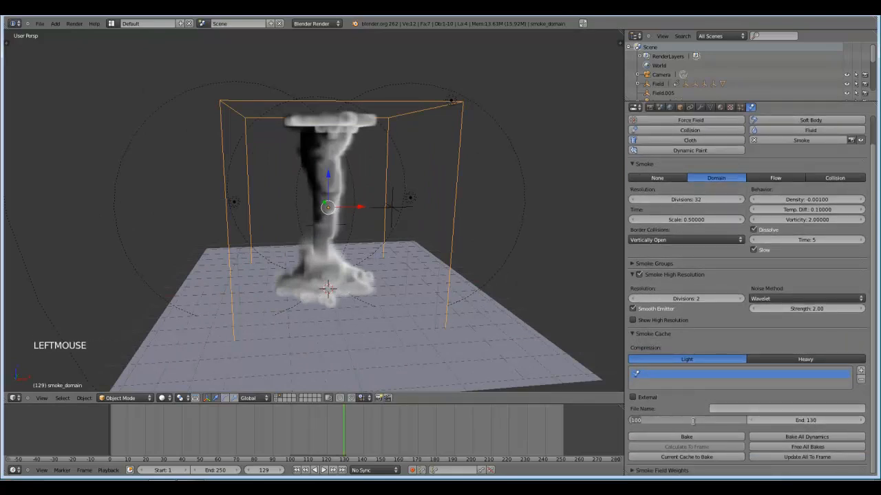
type("80")
key("Return")
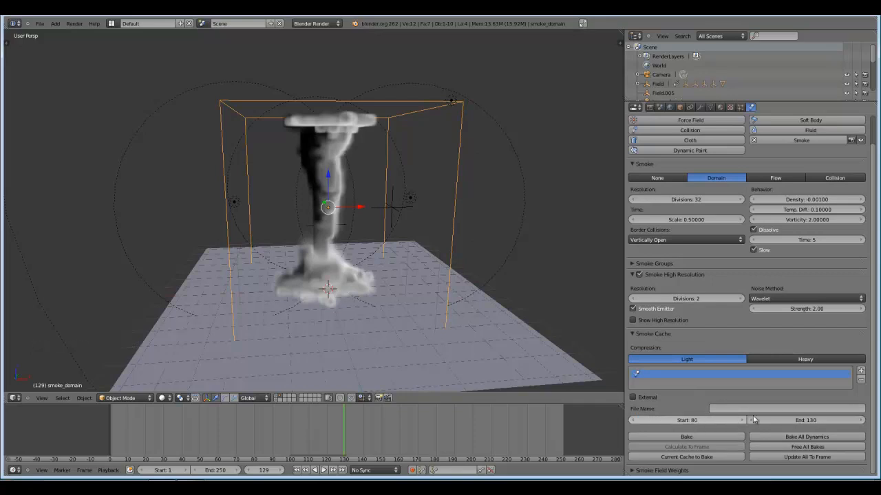
Set the smoke domain's resolution divisions to 64 and its high-resolution divisions to 3.
left_click(698, 199)
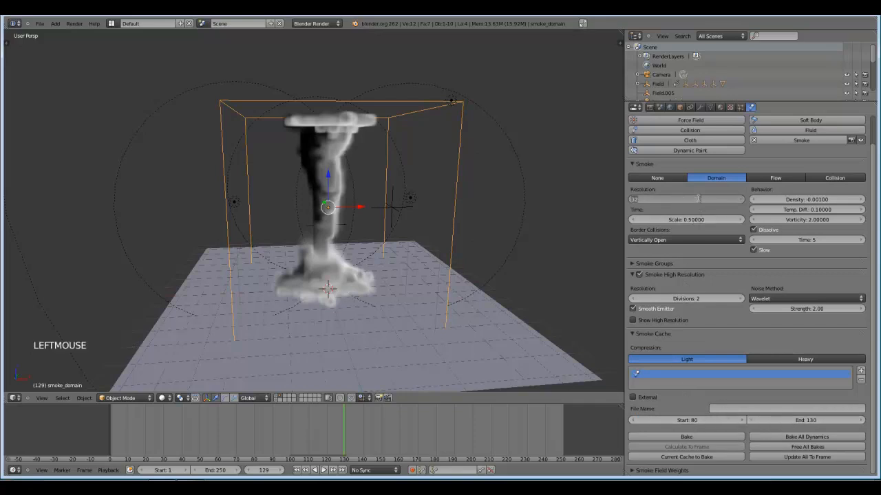
type("64")
key("Return")
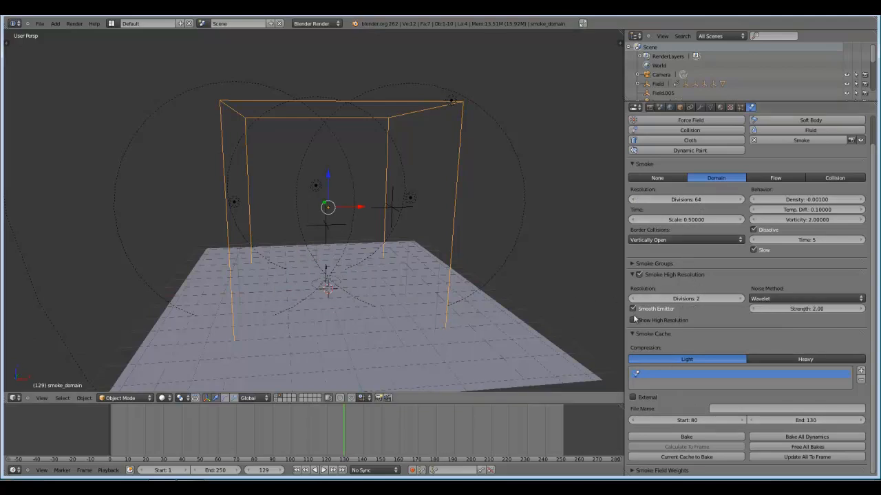
left_click(733, 306)
Bake the smoke simulation and scrub the timeline through the baked range to frame 122.
scroll(492, 289, "up", 2)
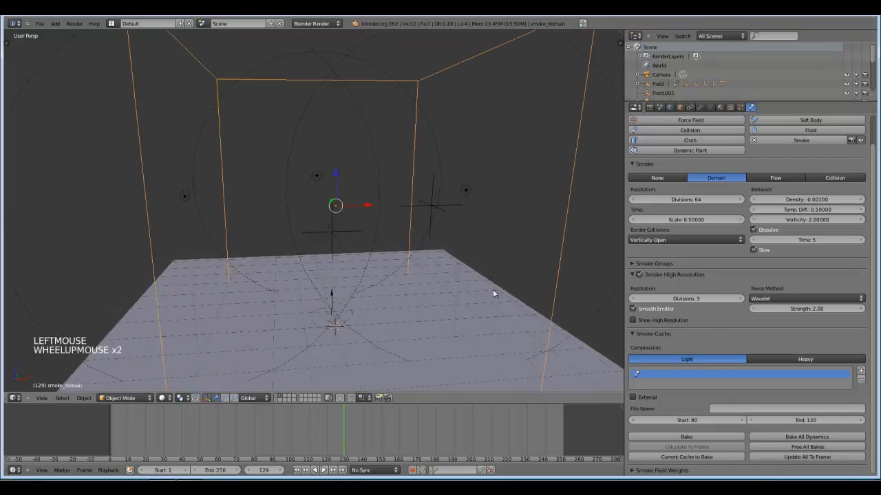
middle_click_drag(493, 289, 514, 298)
scroll(540, 284, "down", 1)
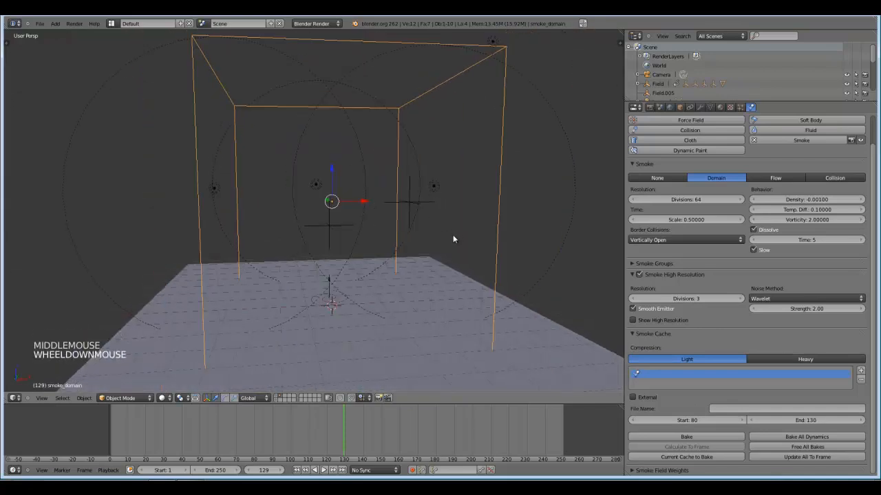
left_click(688, 437)
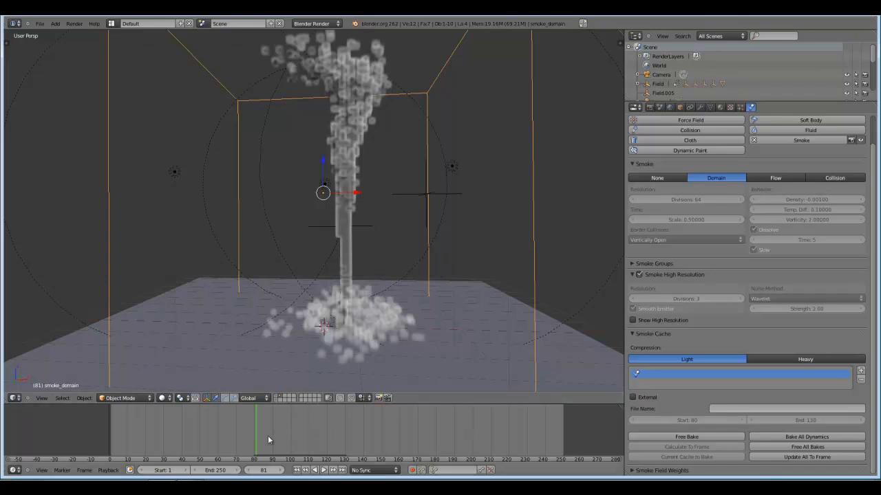
left_click_drag(261, 440, 325, 441)
mouse_move(333, 440)
left_mouse_down()
mouse_move(345, 440)
mouse_move(331, 441)
left_mouse_up()
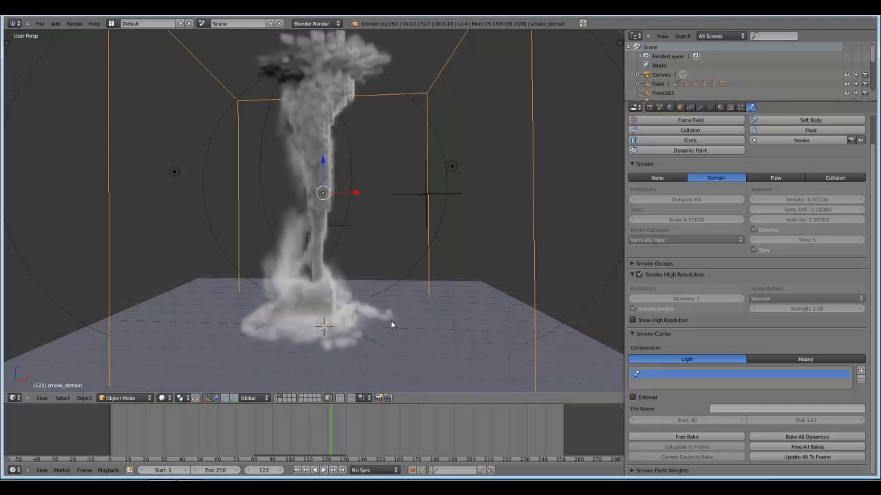
Render frame 122 and examine the tornado's top, funnel and dust base up close.
key("F12")
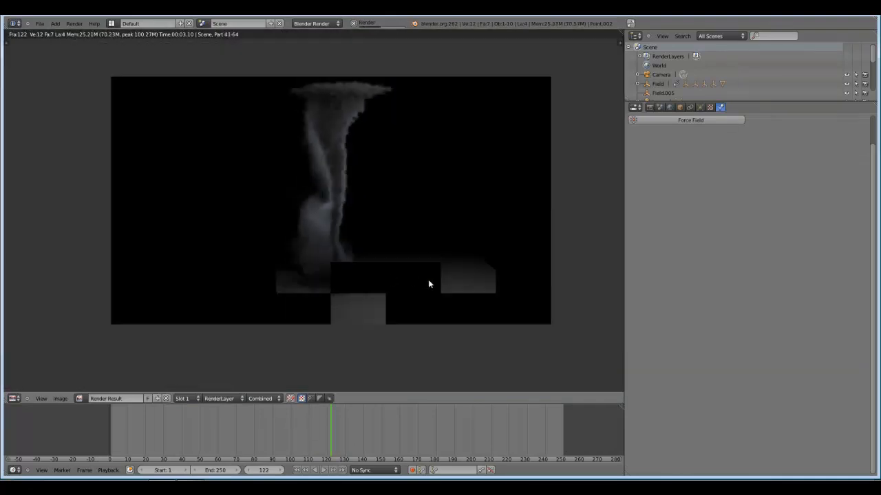
scroll(428, 284, "up", 1)
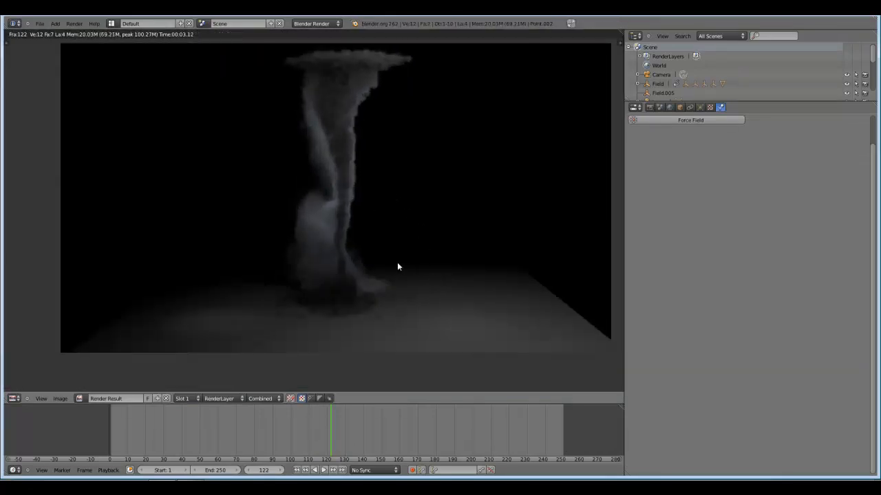
scroll(364, 260, "up", 4)
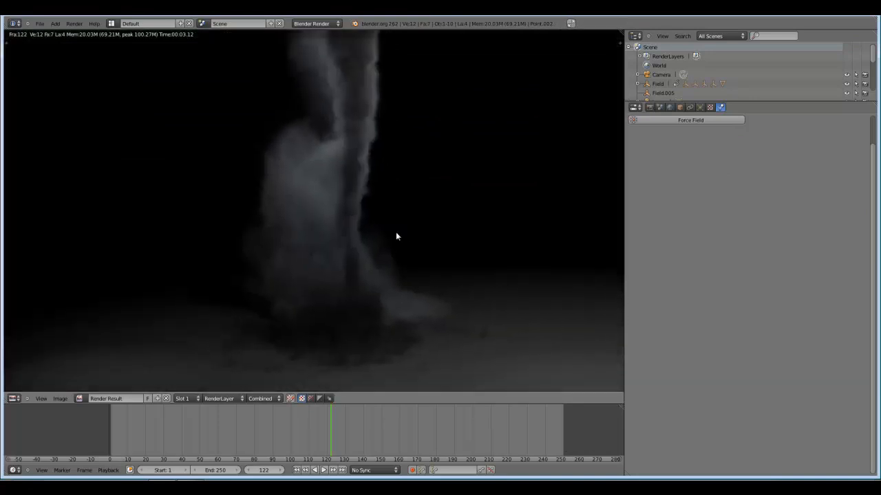
scroll(395, 206, "down", 4)
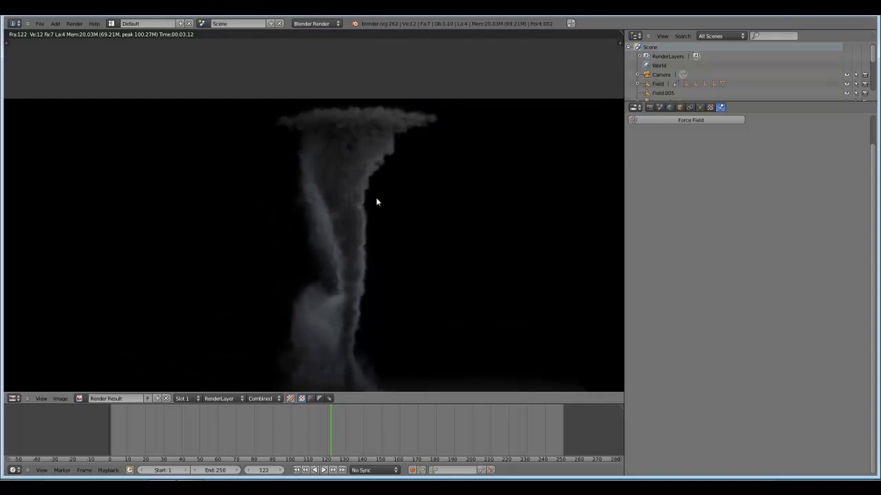
middle_click_drag(398, 283, 380, 129)
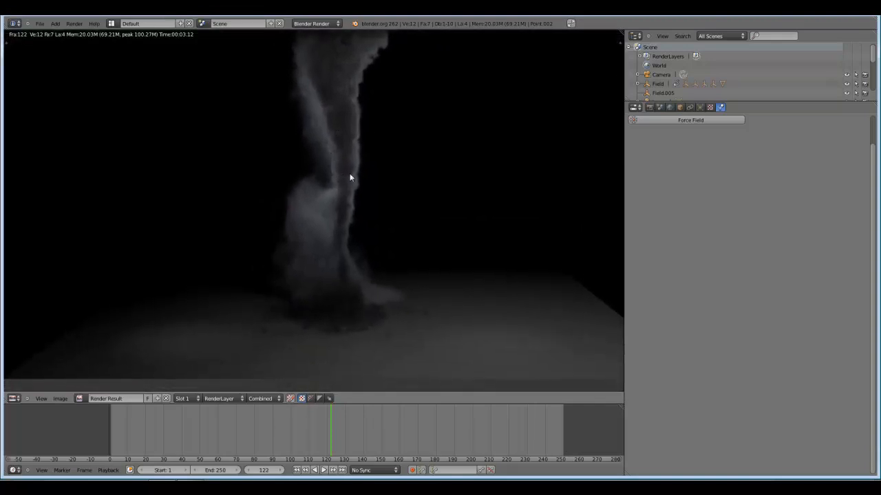
Inspect the lower funnel and dust base of the frame 122 render, and close the render.
scroll(366, 279, "up", 4)
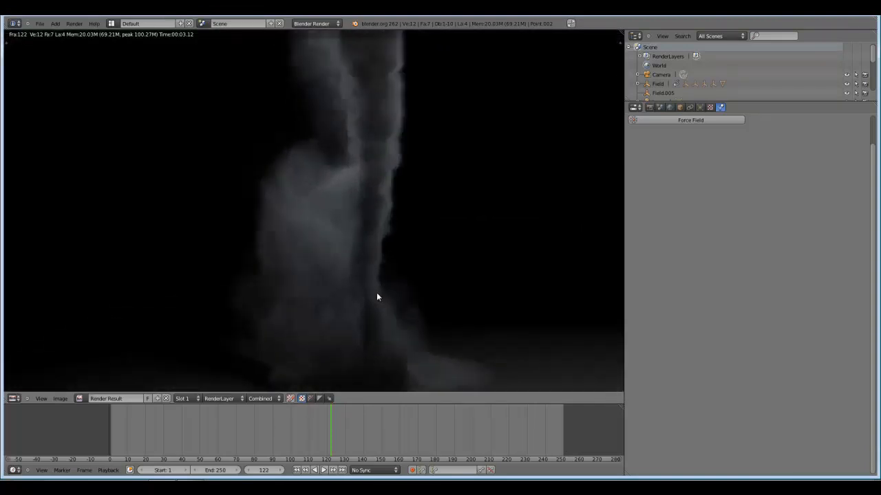
scroll(377, 280, "down", 2)
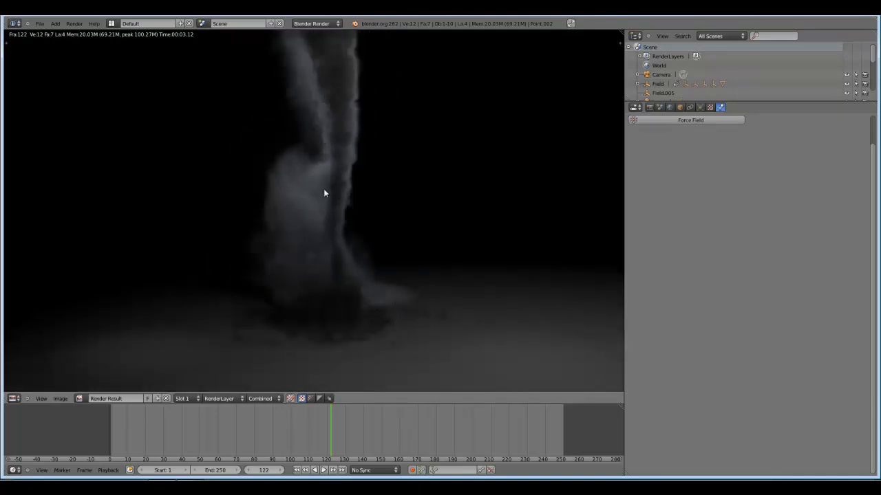
scroll(441, 223, "down", 2)
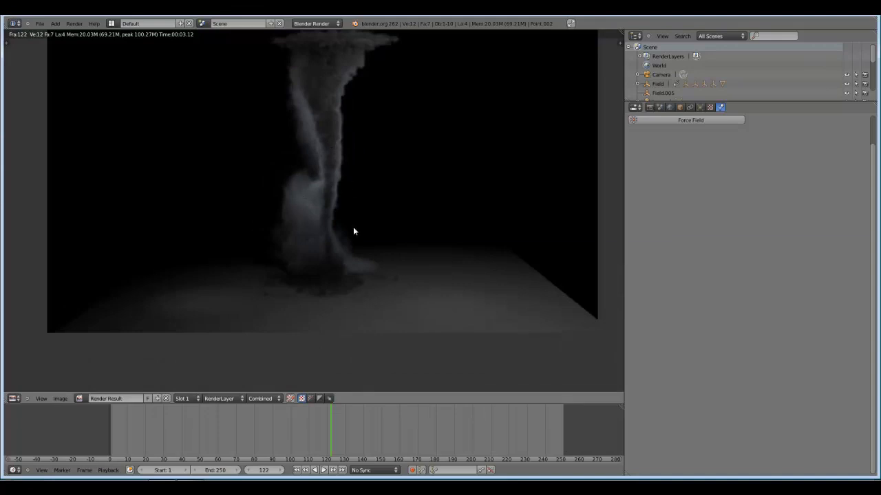
key("Escape")
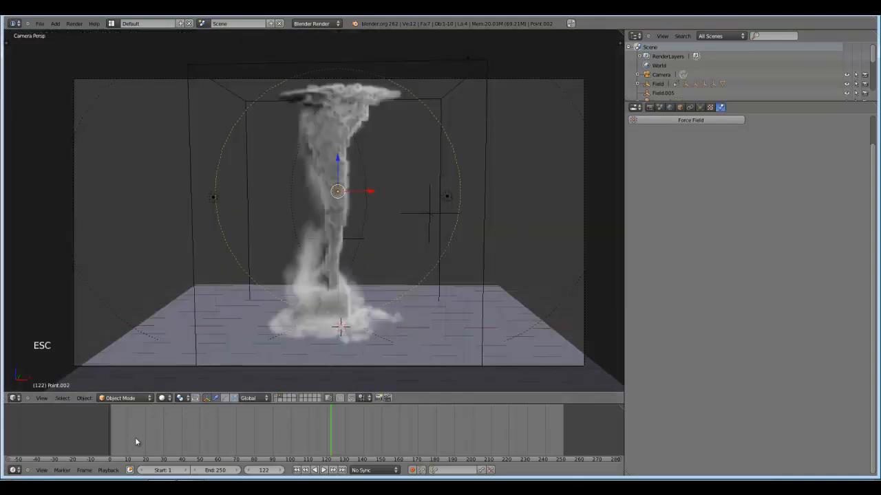
Render frame 106 and examine the tornado from its top to its dust base.
left_click(333, 436)
left_click_drag(333, 434, 302, 424)
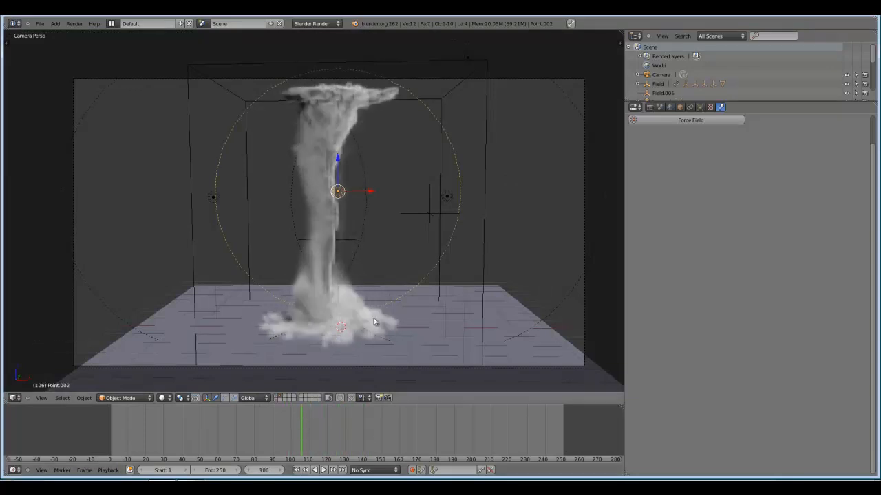
key("F12")
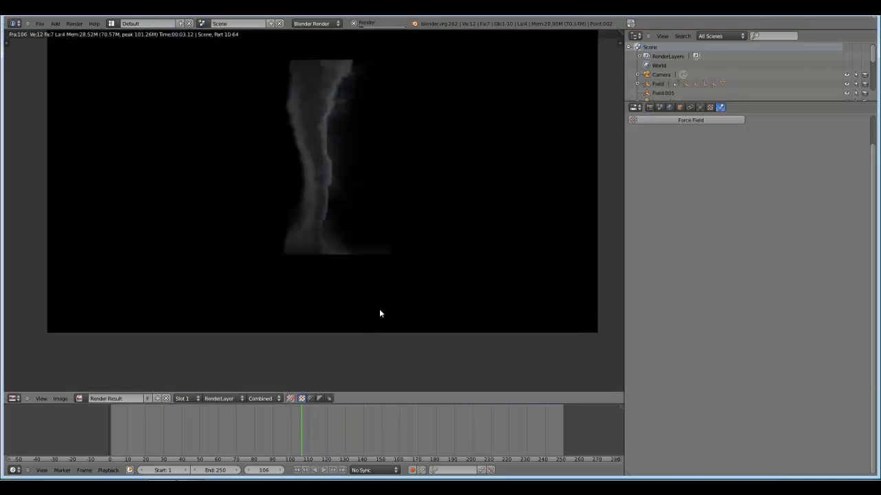
scroll(376, 302, "up", 2)
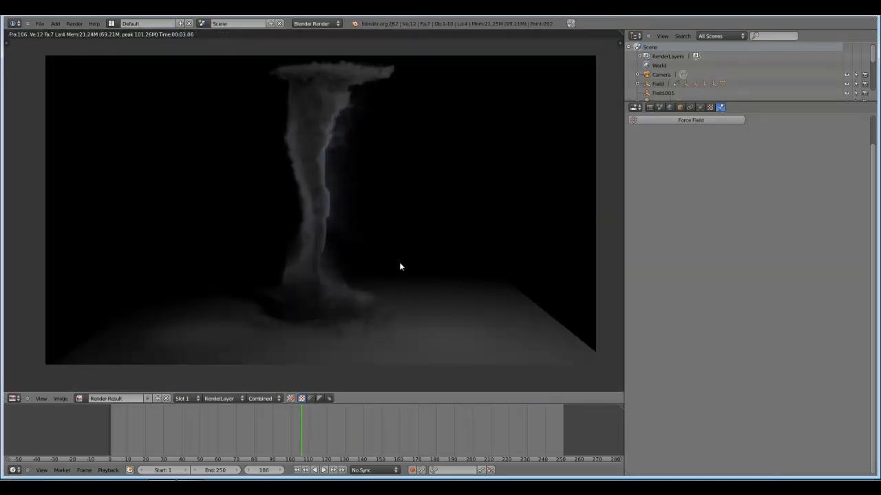
middle_click_drag(409, 325, 421, 291)
middle_click_drag(403, 228, 408, 258)
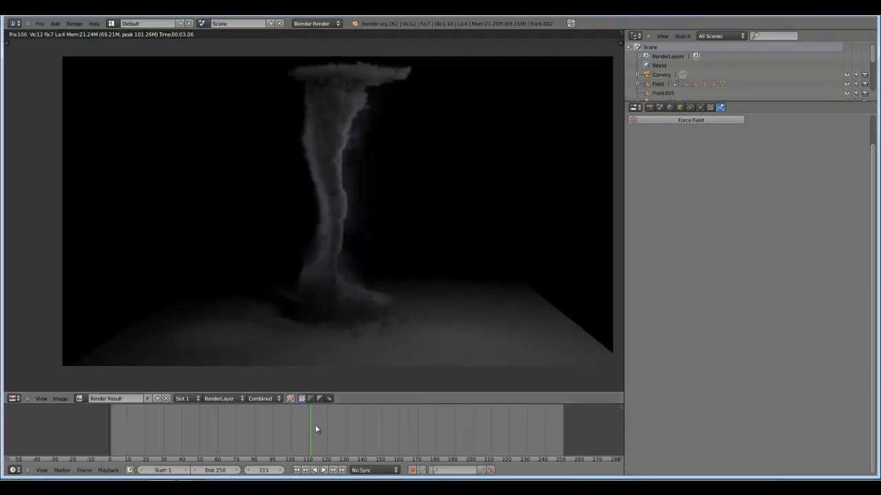
key("Escape")
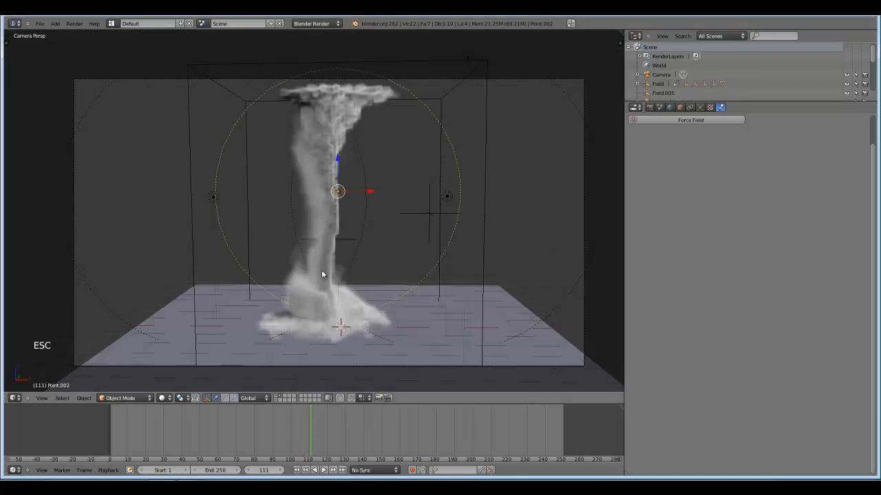
Move to frame 115 and render the tornado there.
left_click_drag(311, 423, 319, 427)
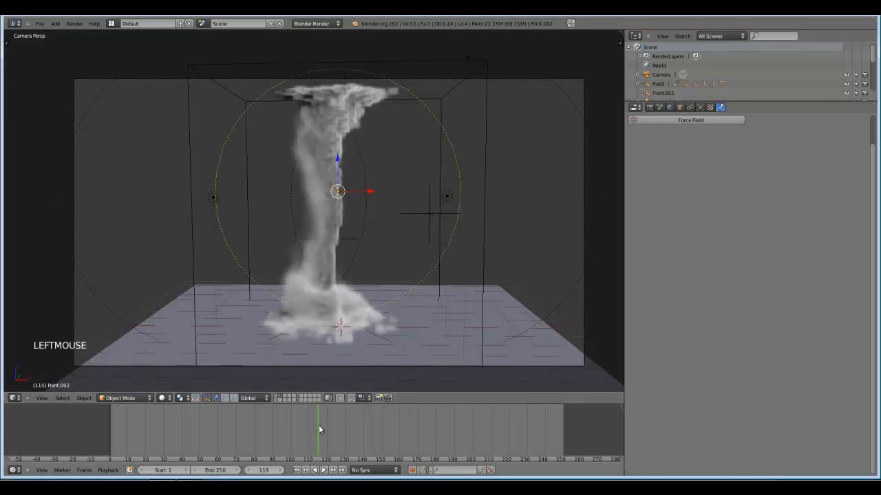
key("F12")
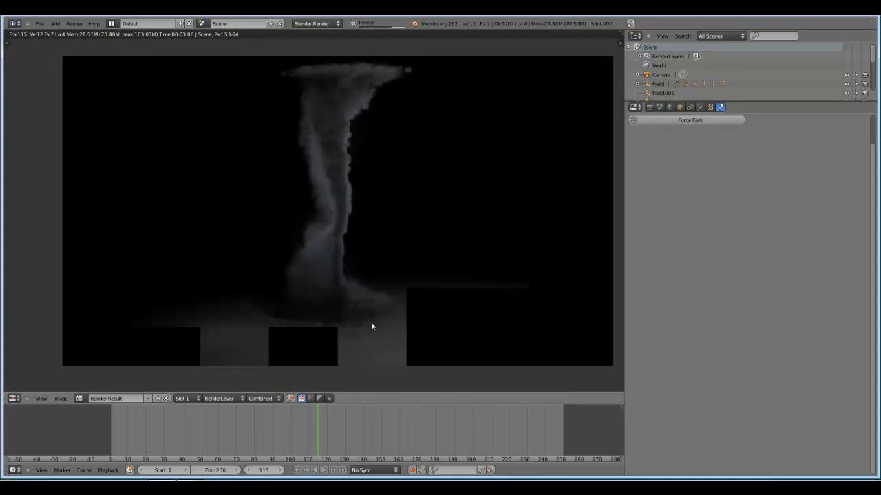
key("Escape")
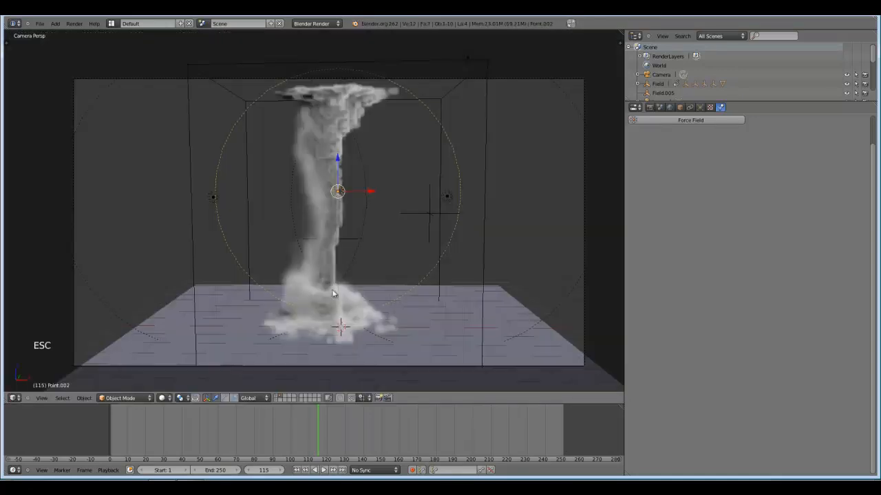
Lower the point lamp behind the tornado toward the dust base and test-render frame 115.
right_click(363, 174)
middle_click_drag(363, 175, 496, 200)
right_click(494, 192)
key("g")
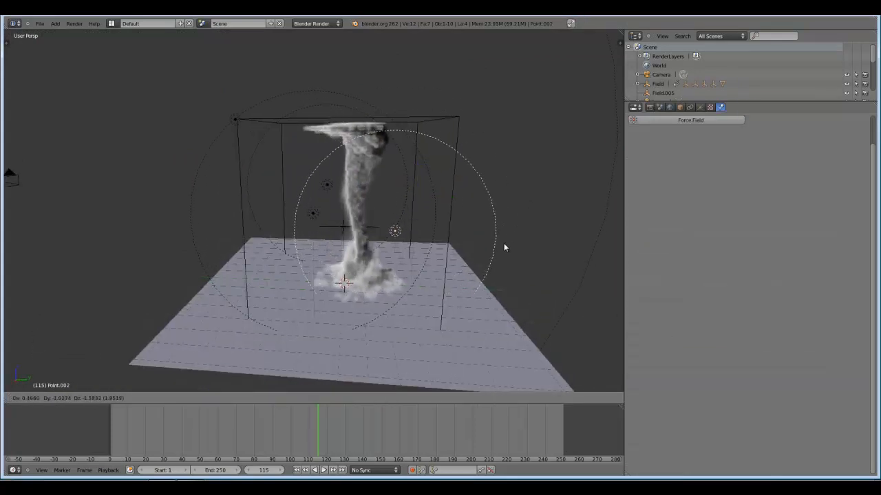
left_click(503, 243)
middle_click_drag(504, 243, 509, 193)
key("F12")
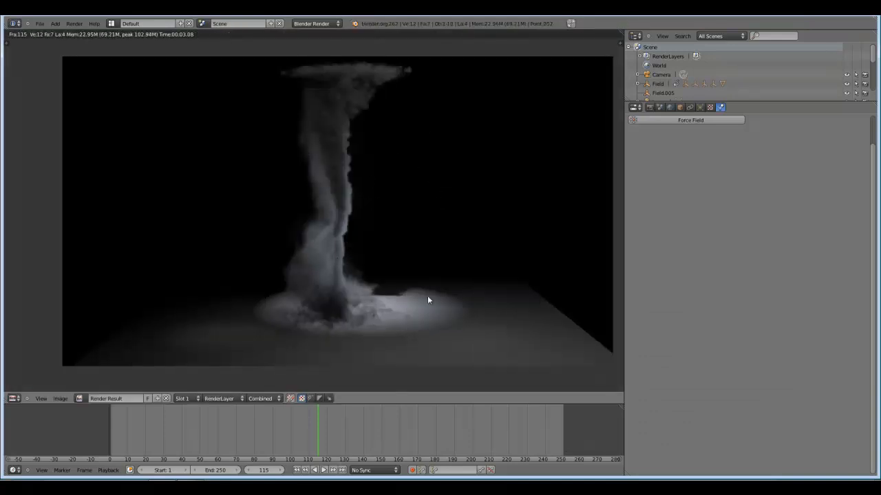
key("Escape")
Raise the point lamp behind the tornado away from the ground plane.
middle_click_drag(410, 301, 488, 230)
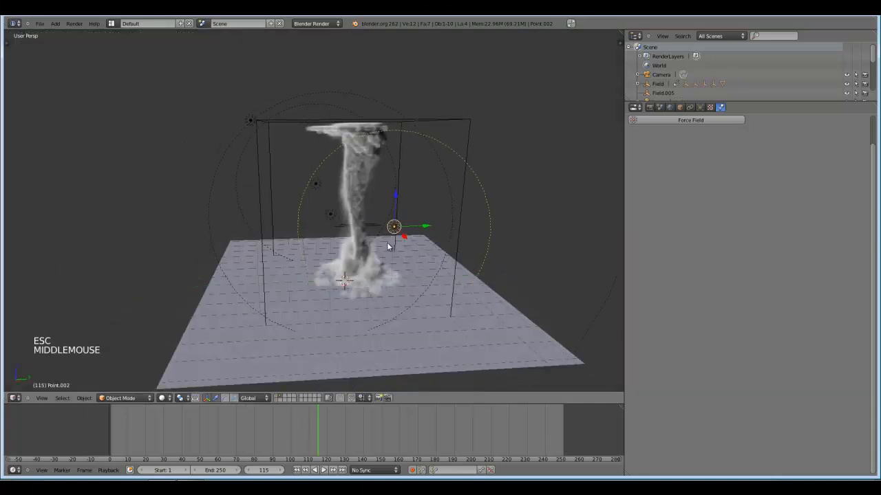
key("g")
left_click(496, 227)
Select the point lamp with the largest range and reposition it high above the smoke domain.
middle_click_drag(434, 276, 418, 269)
scroll(358, 297, "down", 2)
right_click(415, 277)
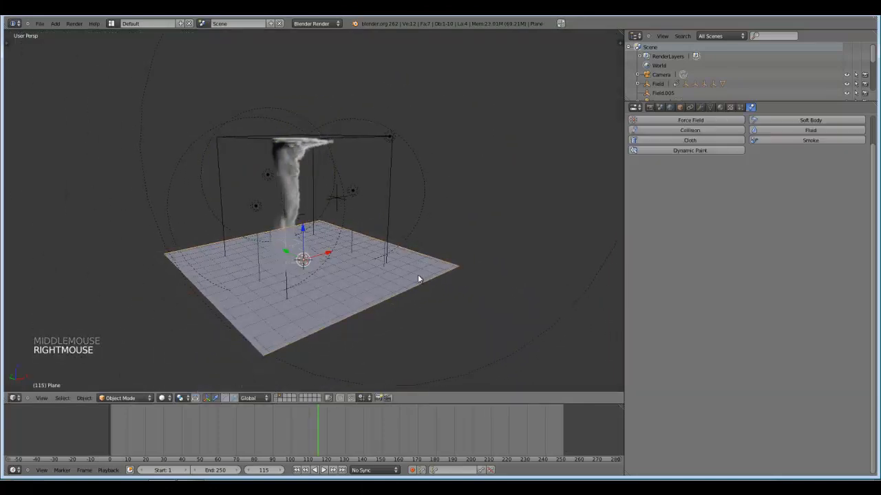
middle_click_drag(385, 244, 356, 199)
scroll(350, 247, "down", 1)
scroll(408, 212, "down", 1)
right_click(514, 150)
key("g")
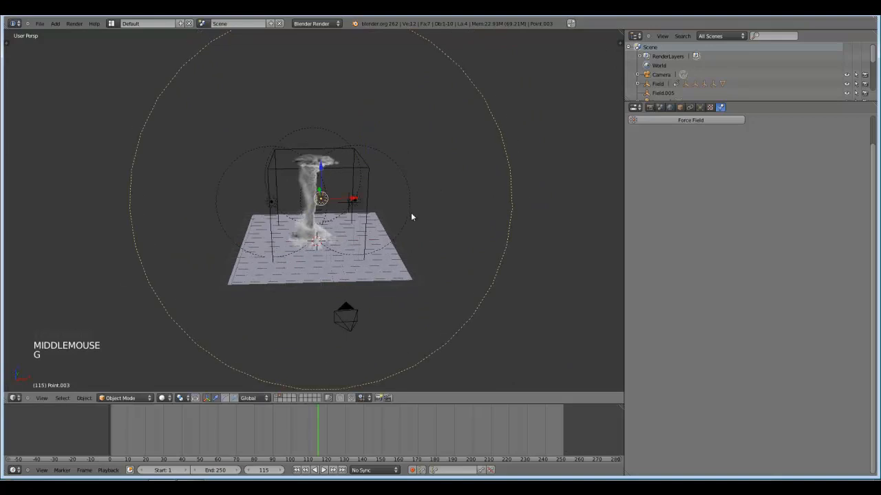
left_click(411, 217)
mouse_move(411, 217)
middle_mouse_down()
mouse_move(415, 234)
mouse_move(431, 200)
mouse_move(356, 210)
mouse_move(384, 184)
mouse_move(302, 235)
mouse_move(397, 260)
mouse_move(398, 228)
middle_mouse_up()
key("g")
left_click(429, 193)
key("g")
left_click(344, 244)
key("g")
left_click(395, 237)
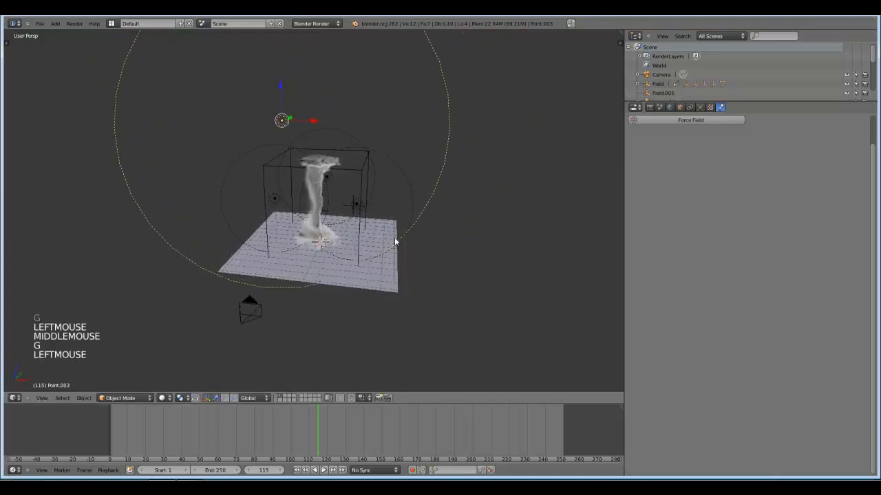
Render frame 115 with the raised large-range lamp and examine the funnel and ground lighting.
key("F12")
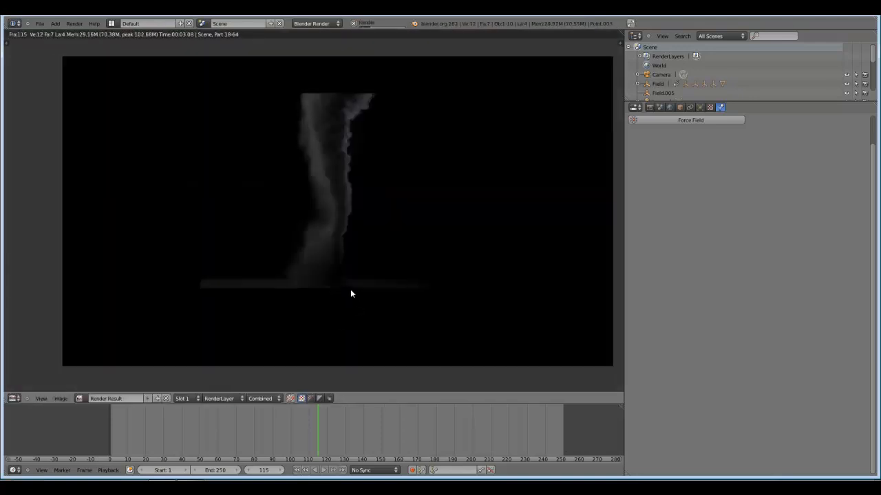
middle_click_drag(440, 321, 375, 270)
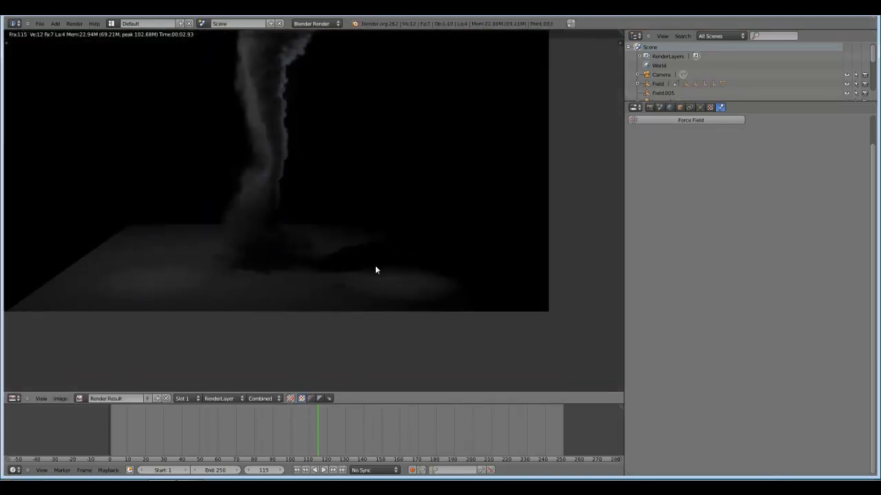
scroll(375, 270, "up", 3)
scroll(285, 275, "down", 5)
scroll(304, 213, "up", 2)
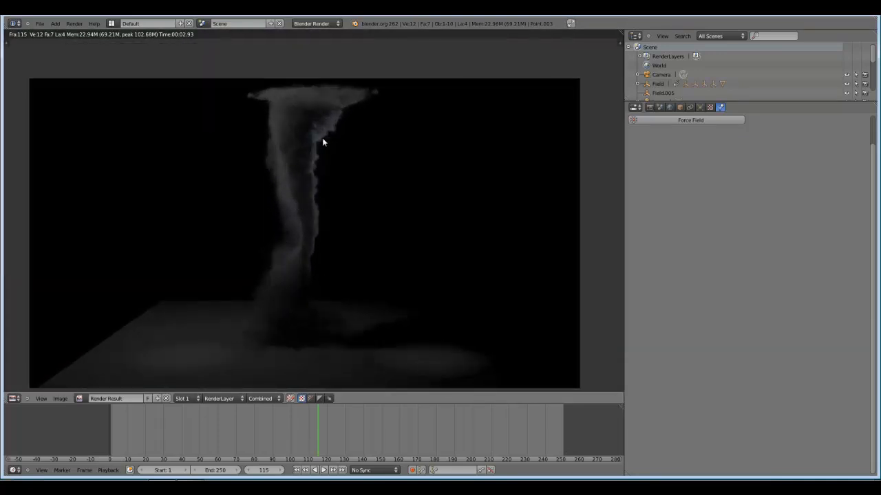
scroll(314, 217, "down", 1)
key("Escape")
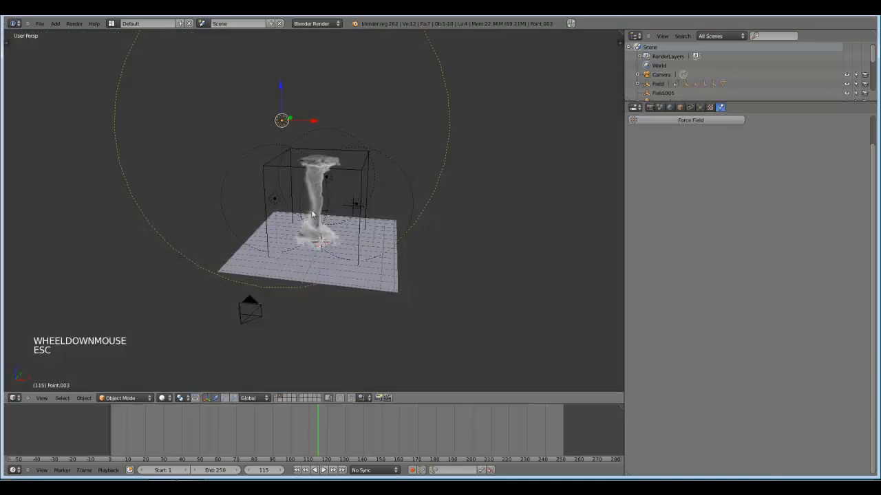
Lower the large-range point lamp toward the smoke domain's upper-left corner and test-render frame 115.
middle_click_drag(314, 215, 294, 175)
scroll(300, 173, "up", 2)
key("g")
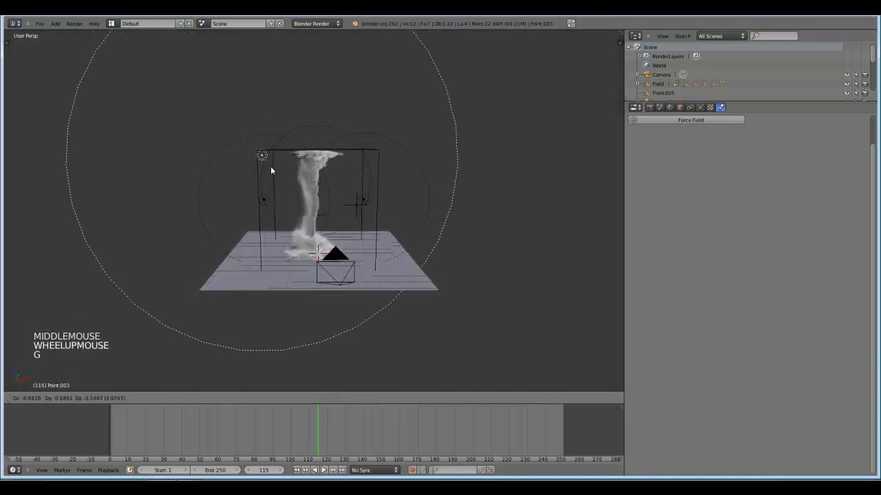
left_click(268, 184)
key("F12")
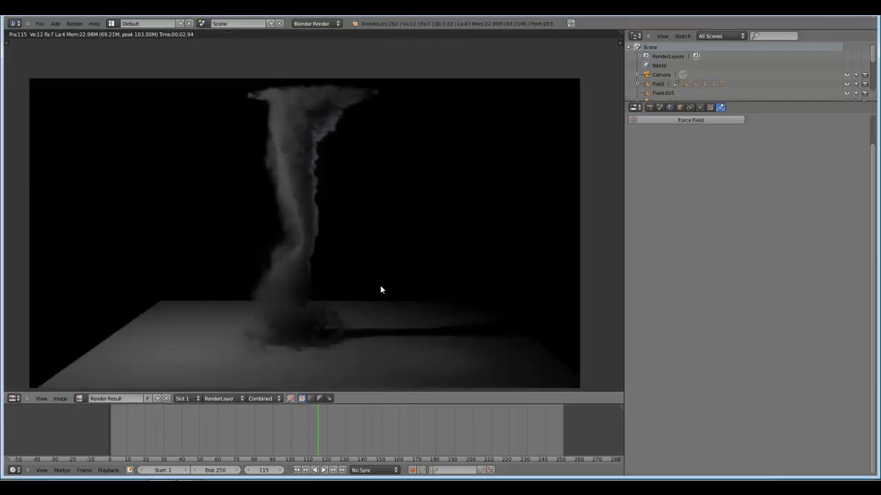
key("Escape")
Move the large-range point lamp to the smoke domain's top edge on the side facing the camera.
key("g")
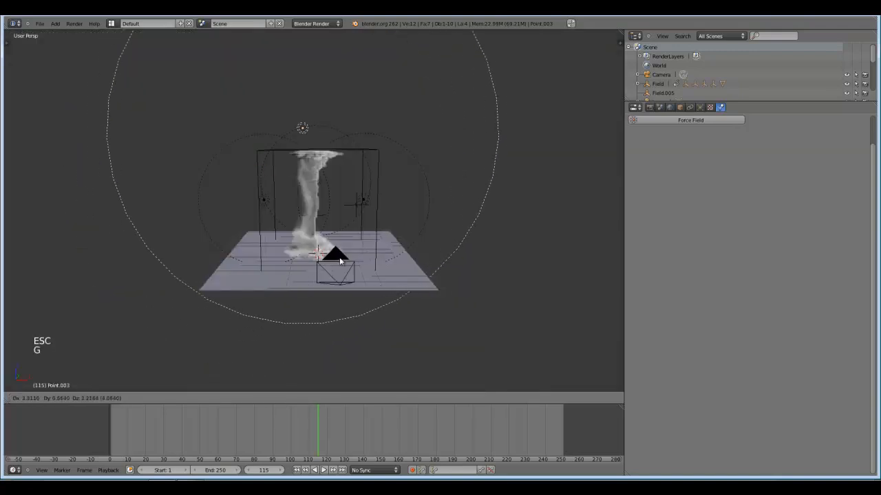
left_click(340, 261)
middle_click_drag(340, 261, 399, 272)
key("g")
left_click(350, 220)
middle_click_drag(349, 221, 404, 220)
key("g")
left_click(337, 261)
key("g")
left_click(401, 232)
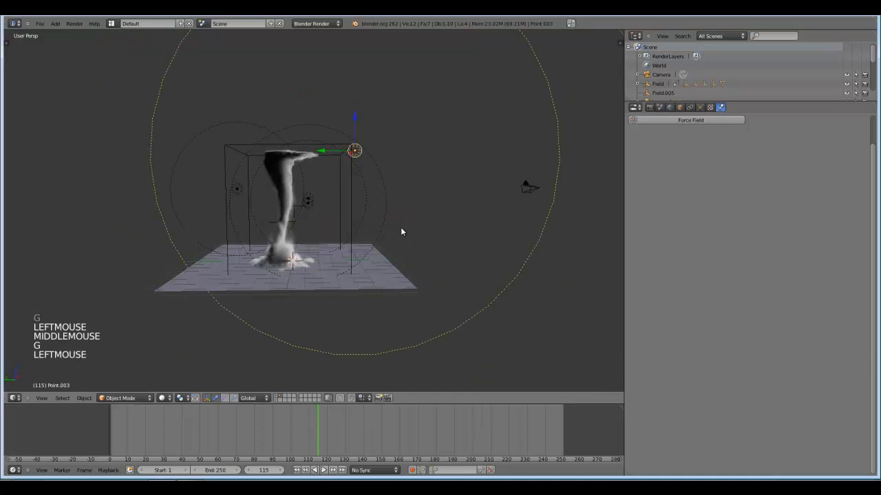
In camera view, shift the point lamp behind the tornado so it lines up with the middle of the funnel.
key("KP_0")
right_click(453, 145)
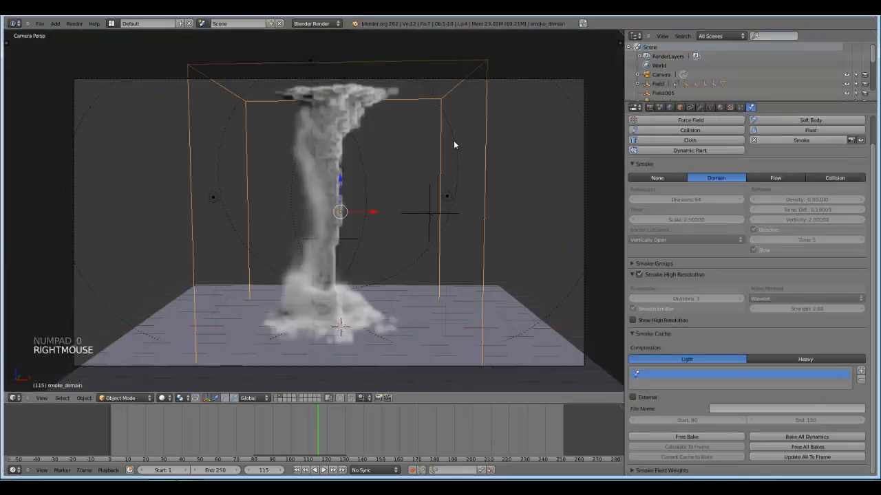
right_click(454, 141)
key("g")
key("g")
key("g")
left_click(437, 170)
key("g")
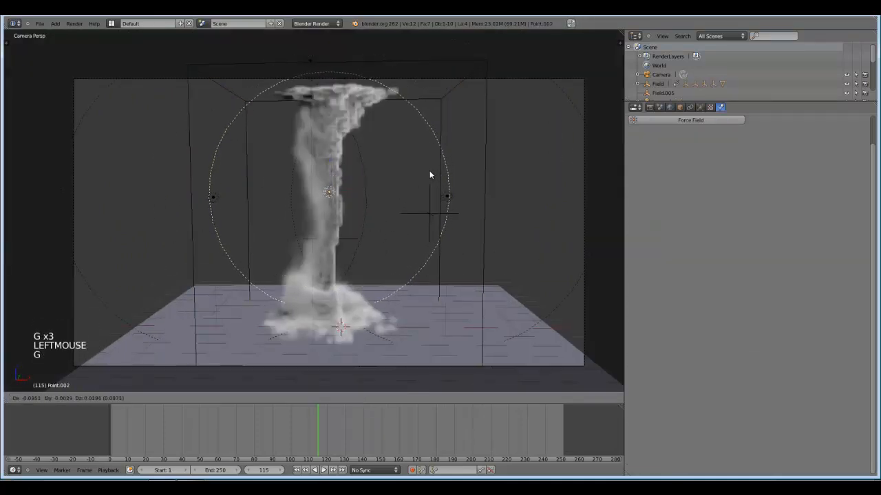
left_click(425, 174)
Render frame 115 with the repositioned lamps and examine the funnel and dust base.
key("F12")
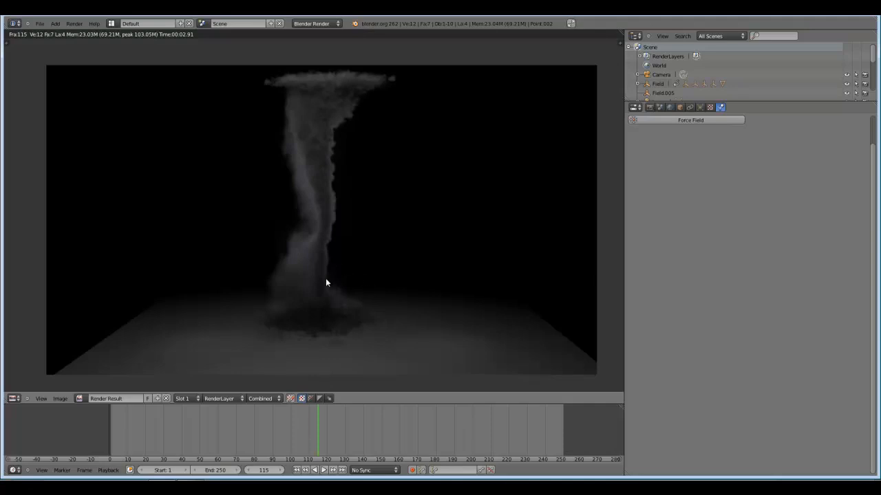
scroll(354, 348, "up", 2)
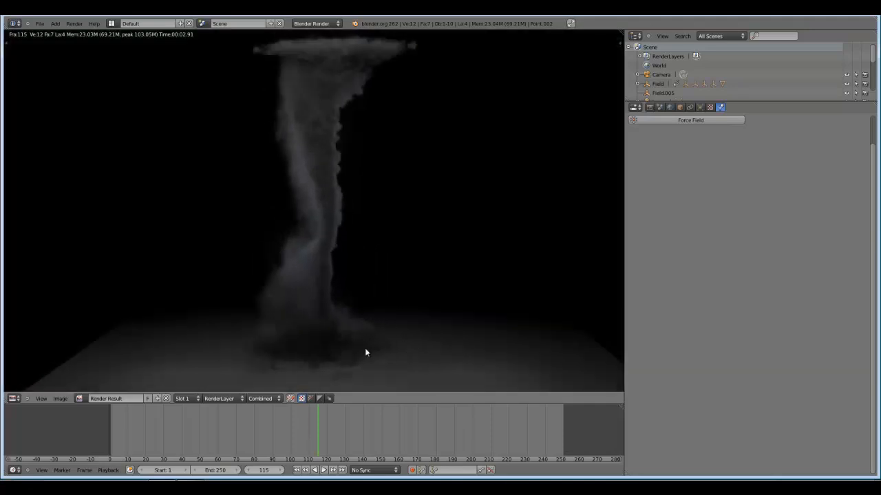
scroll(365, 352, "down", 1)
key("Escape")
scroll(390, 325, "down", 2)
Switch the visible scene layer to the one holding the particle tornado and its force fields.
scroll(367, 344, "up", 1)
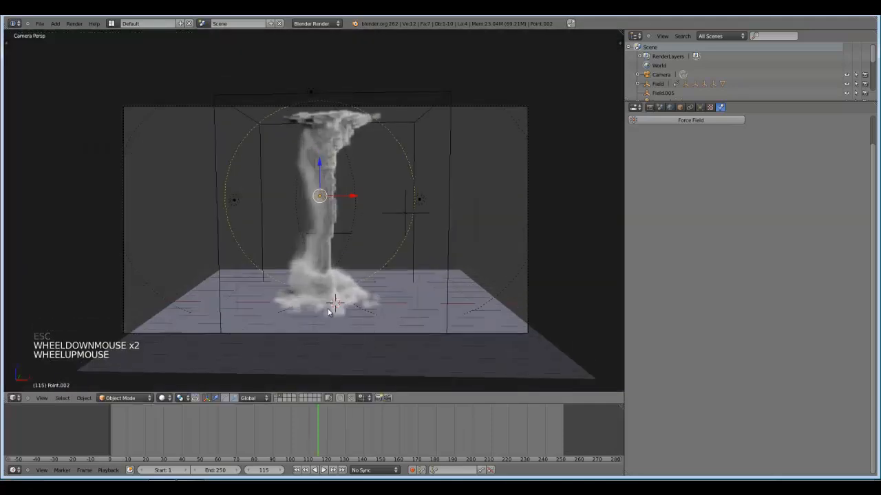
middle_click_drag(329, 312, 326, 331)
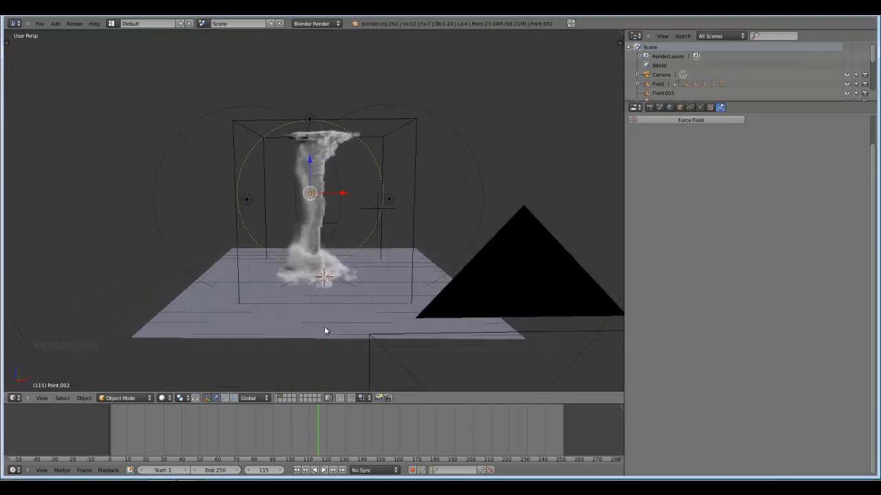
scroll(325, 331, "up", 2)
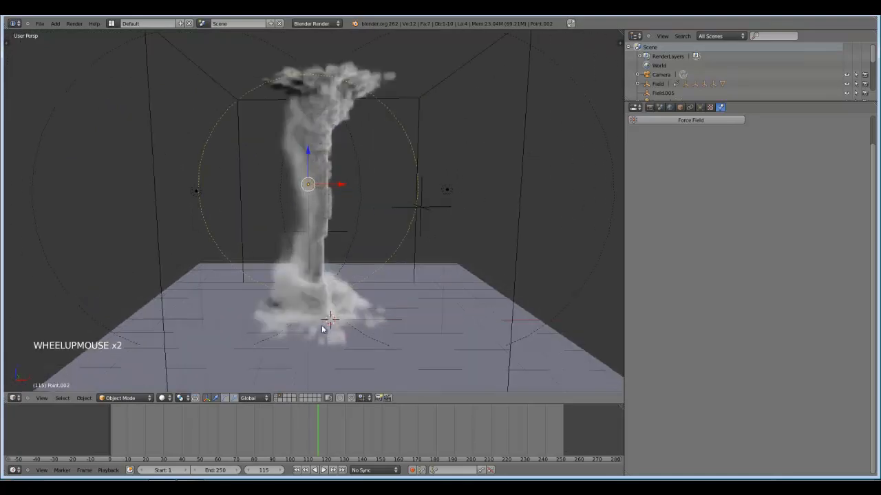
left_click(280, 396)
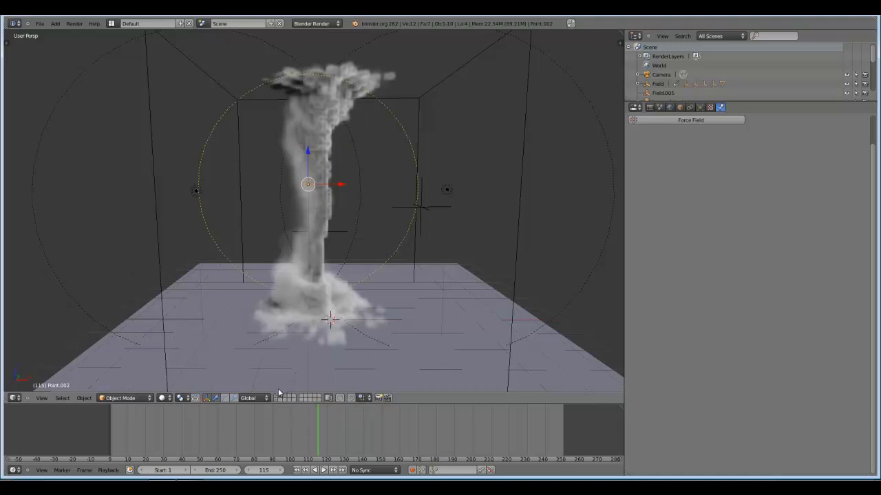
left_click(278, 396)
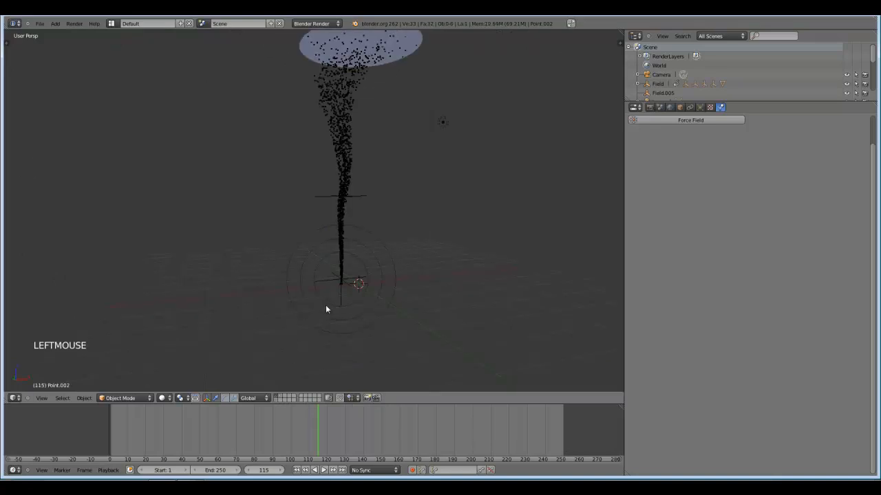
Add a monkey mesh and move it along X away from the tornado's base, outside the force field rings.
key("shift+a")
mouse_move(382, 279)
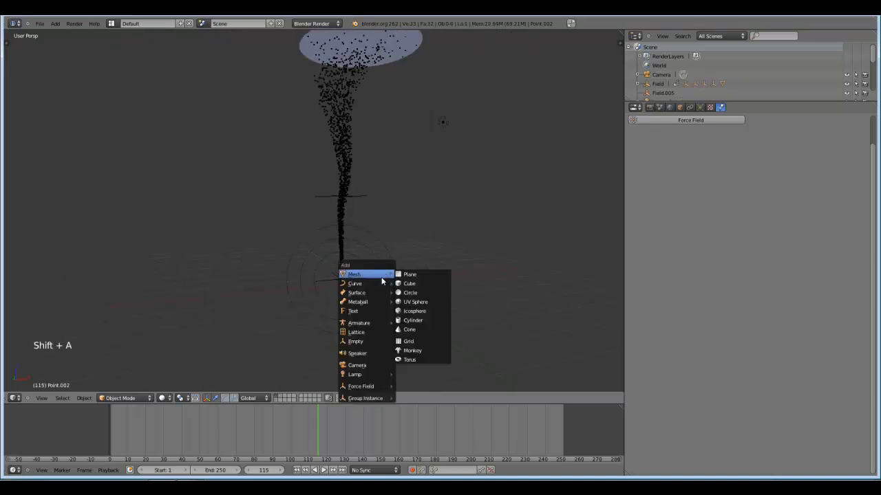
left_click(414, 352)
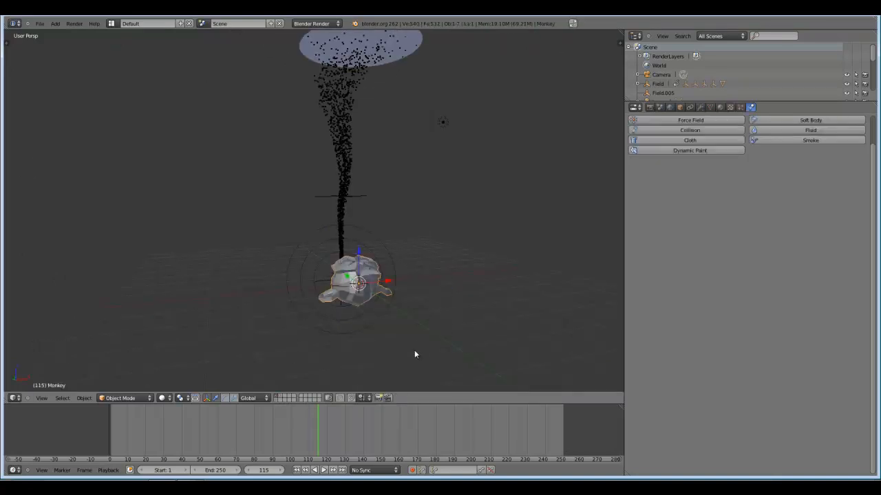
left_click_drag(389, 282, 262, 299)
middle_click_drag(262, 300, 489, 288)
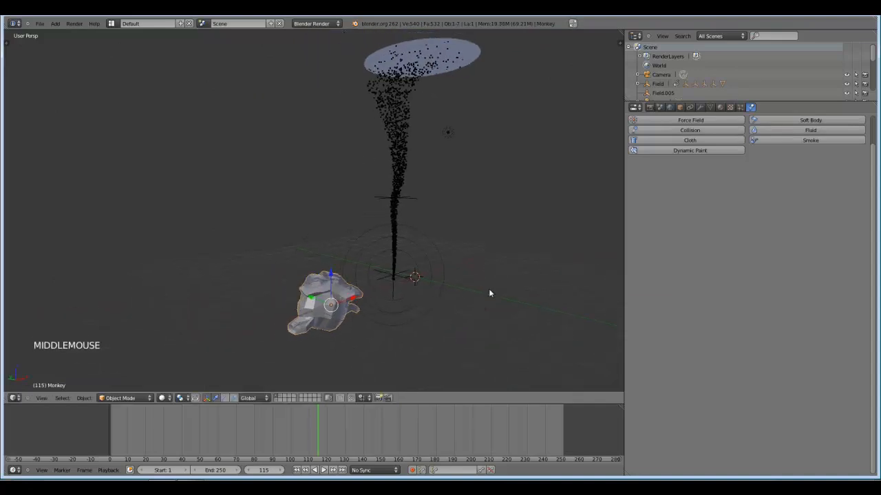
Scale the monkey down slightly relative to the tornado.
key("s")
key("s")
left_click(434, 285)
middle_click_drag(435, 284, 421, 304, "shift")
scroll(421, 315, "up", 3)
scroll(421, 301, "down", 1)
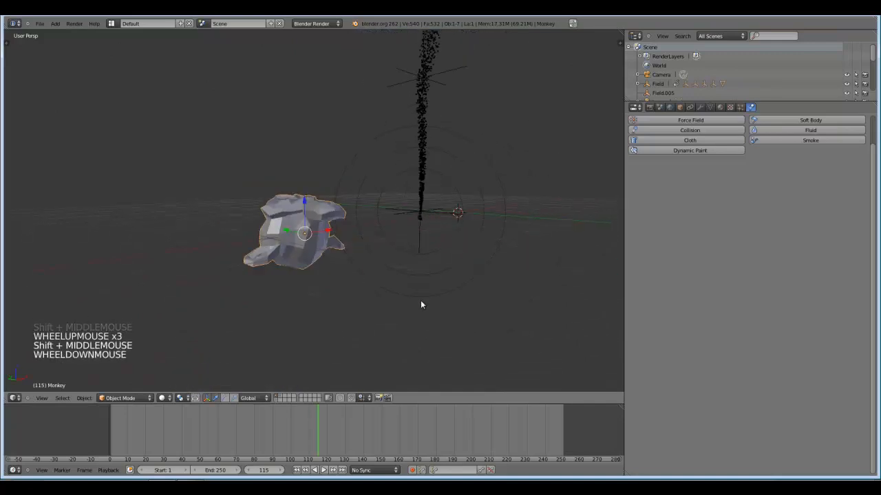
Rotate the monkey 90 degrees about the global X axis to stand it upright.
key("r")
type("x")
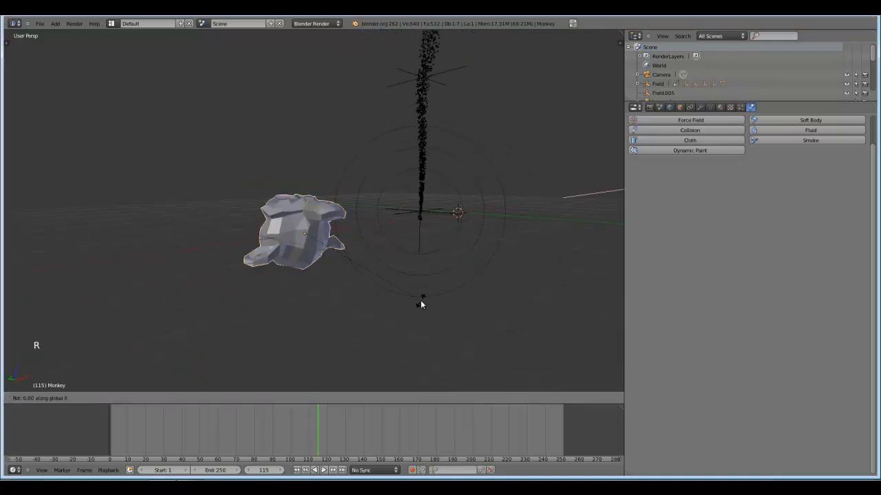
type("90")
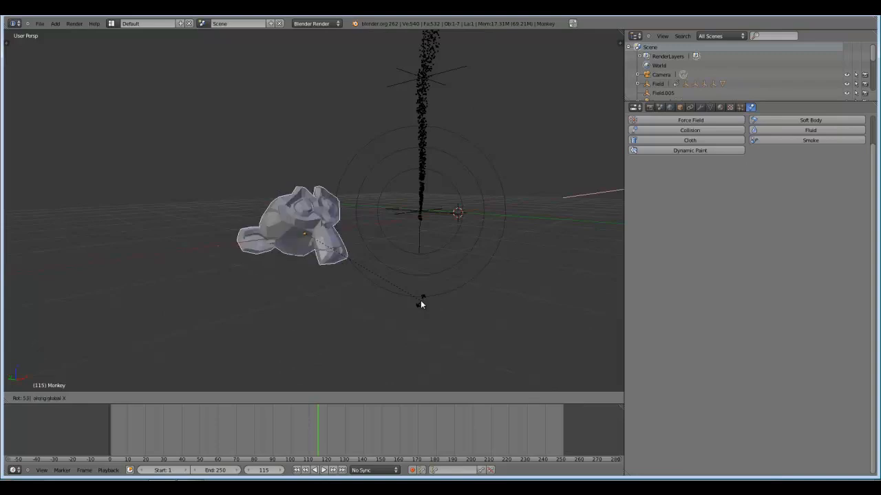
key("Return")
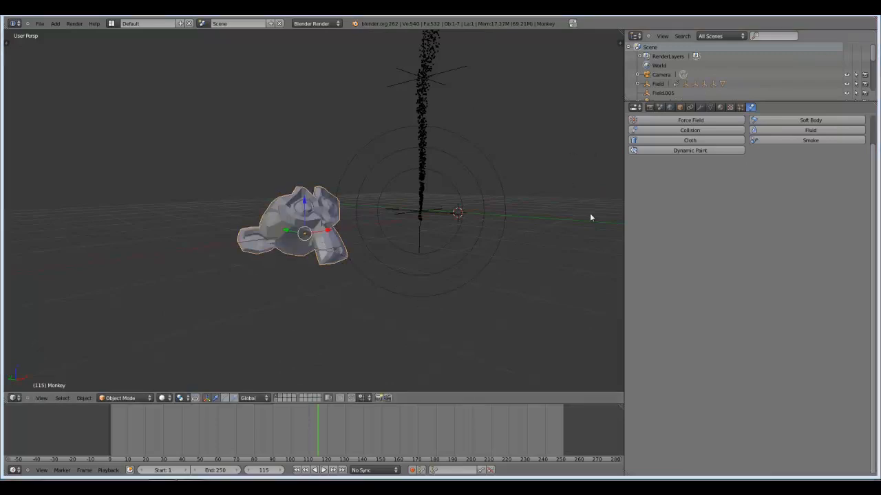
Add a new emitter particle system with Newtonian physics to the monkey.
middle_click_drag(401, 265, 234, 313)
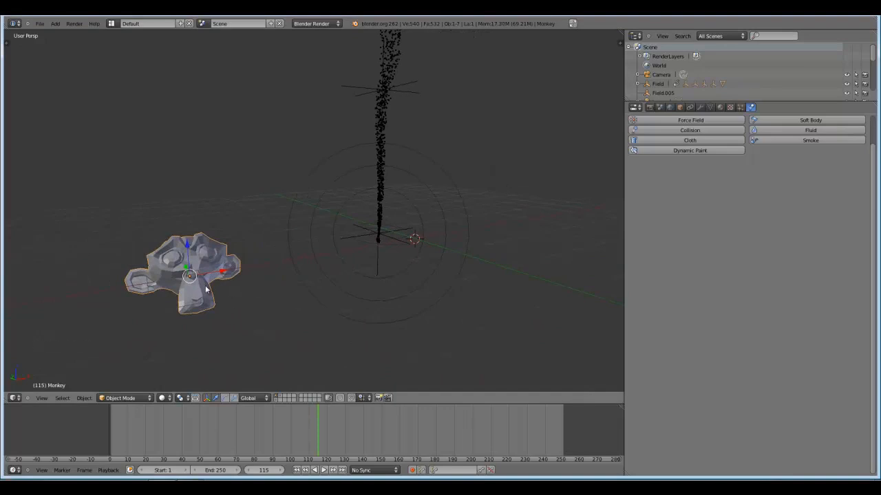
scroll(206, 291, "down", 2)
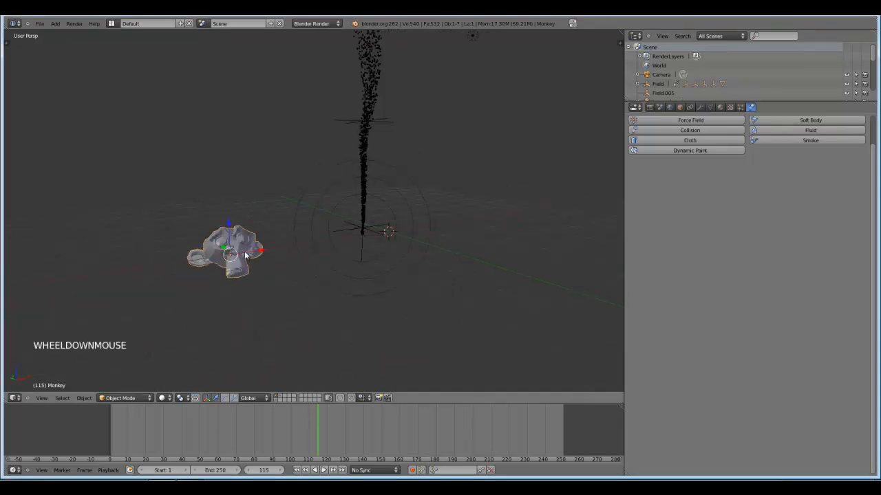
mouse_move(247, 257)
middle_mouse_down("shift")
mouse_move(261, 284)
mouse_move(249, 272)
middle_mouse_up("shift")
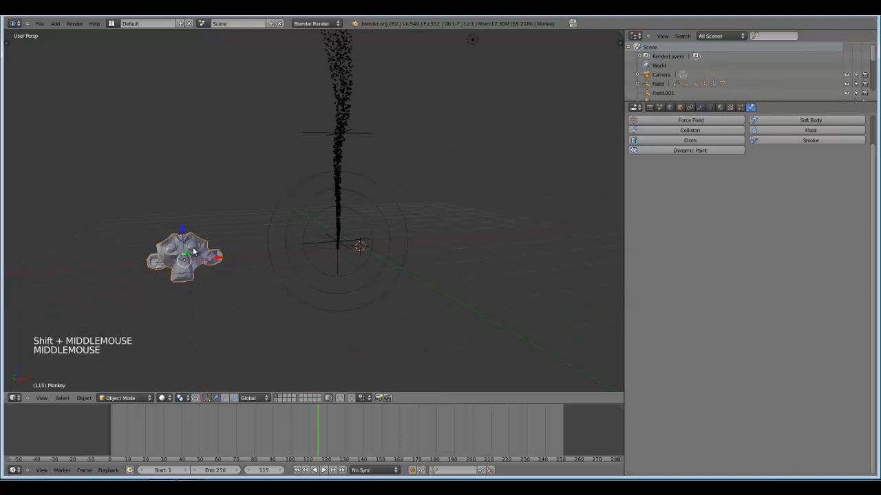
middle_click_drag(194, 256, 213, 263, "shift")
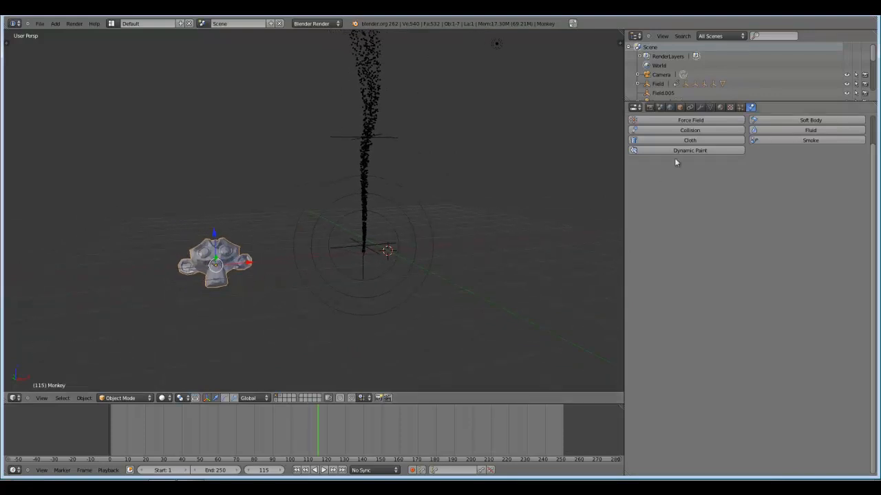
left_click(741, 108)
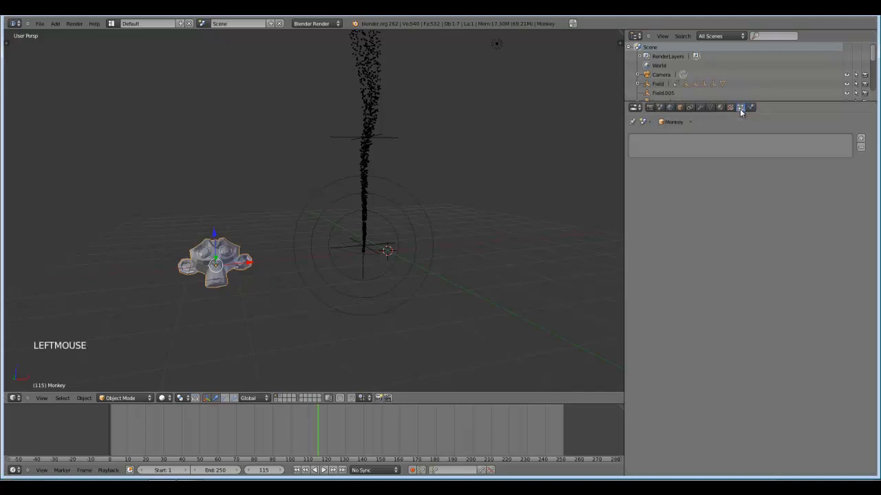
left_click(861, 138)
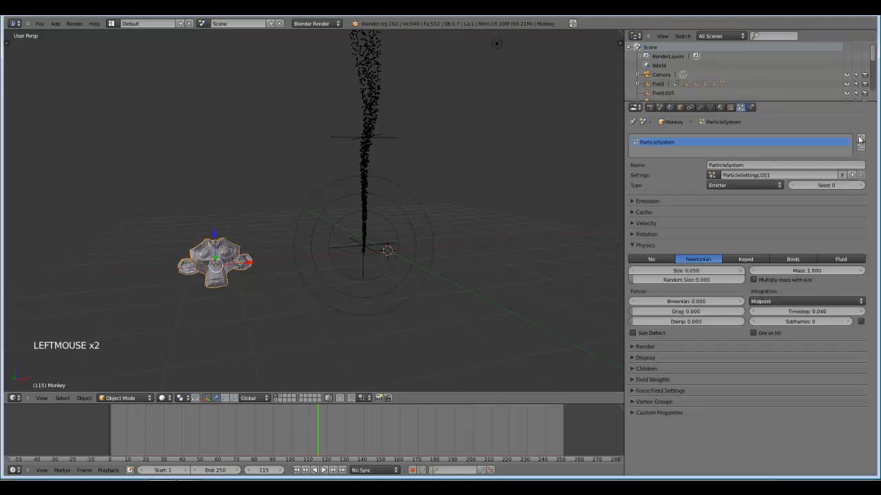
left_click(632, 245)
Add an Explode modifier to the monkey beneath its particle system modifier.
left_click(700, 108)
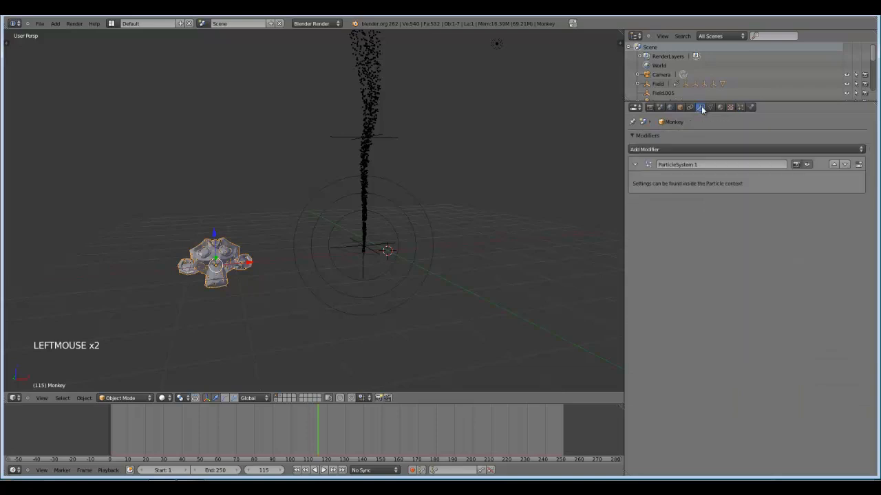
left_click(674, 148)
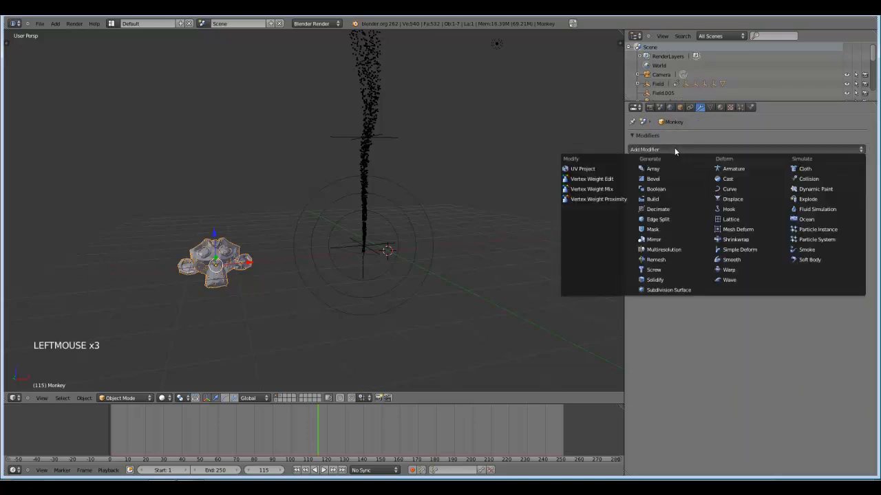
left_click(816, 200)
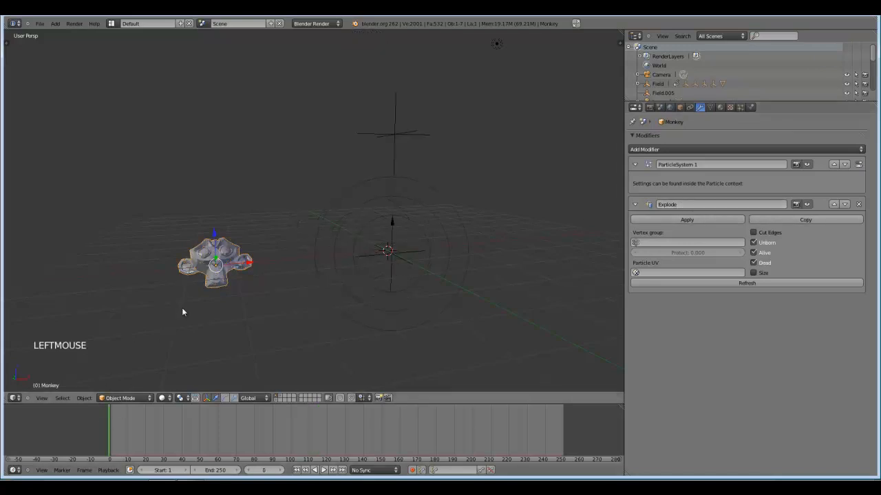
Play the animation to examine how the monkey breaks up around the tornado, and return to frame 0.
key("alt+a")
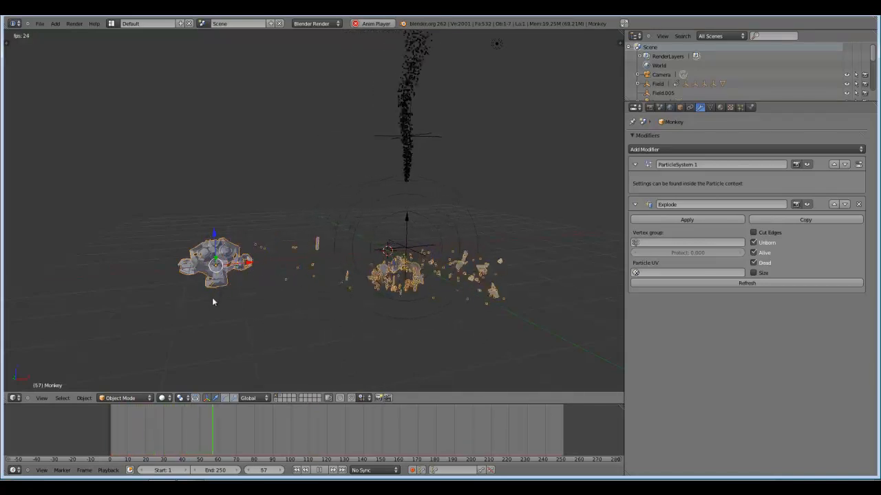
middle_click_drag(213, 301, 223, 305)
scroll(211, 298, "up", 2)
middle_click_drag(187, 271, 204, 280)
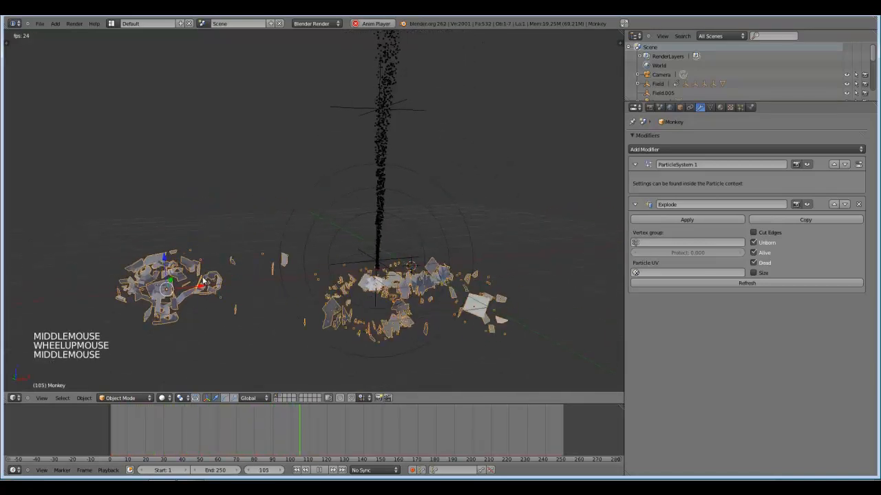
key("alt+a")
scroll(351, 295, "down", 2)
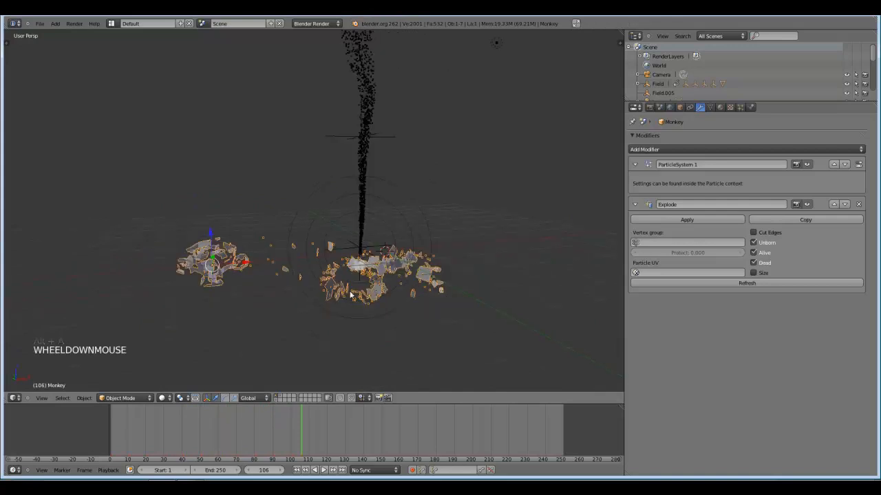
scroll(216, 319, "up", 2)
middle_click_drag(216, 322, 233, 326, "shift")
left_click(97, 432)
scroll(226, 315, "down", 1)
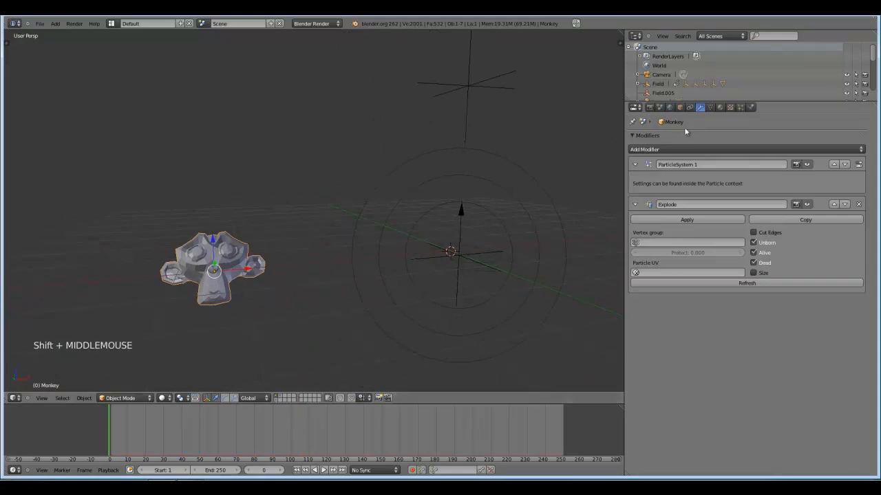
Set the emission number of the monkey's particle system to 45.
left_click(741, 107)
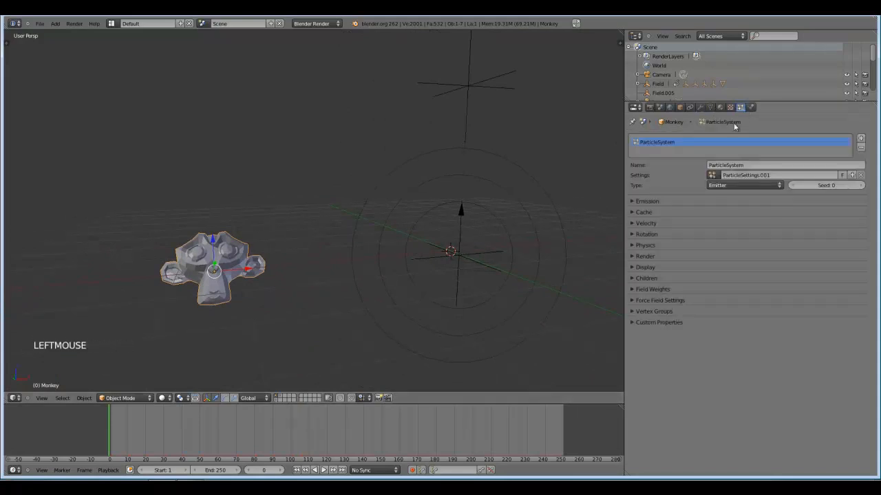
left_click(642, 201)
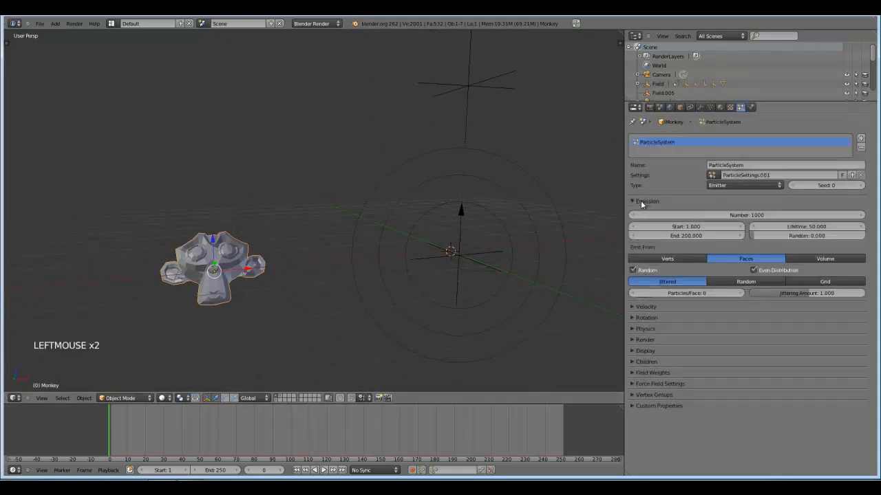
left_click(752, 215)
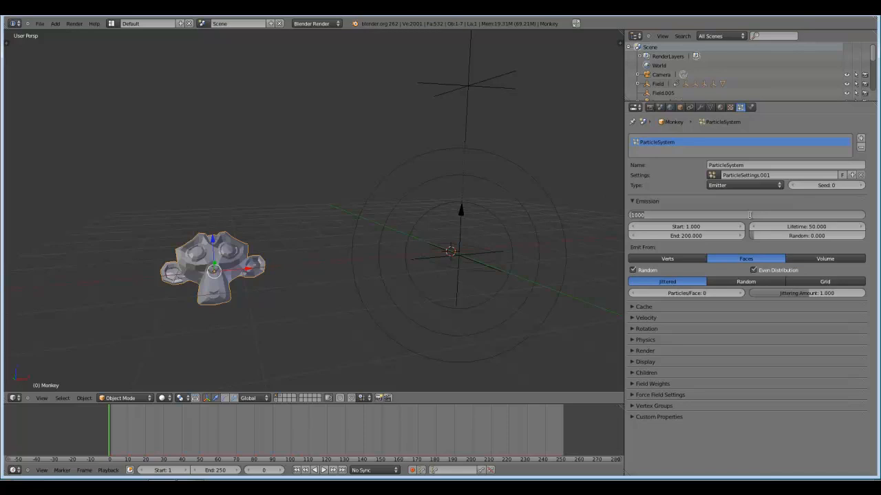
type("45")
key("Return")
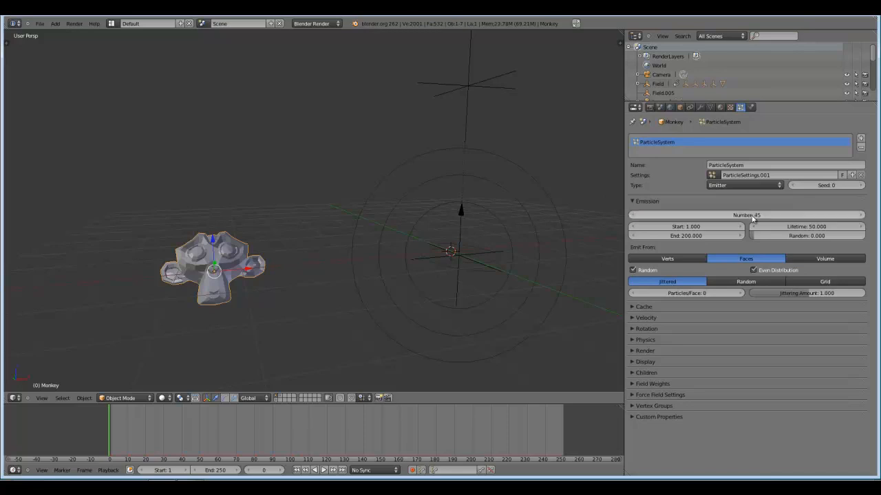
Play the animation to examine the size and motion of the monkey's larger fragments.
key("alt+a")
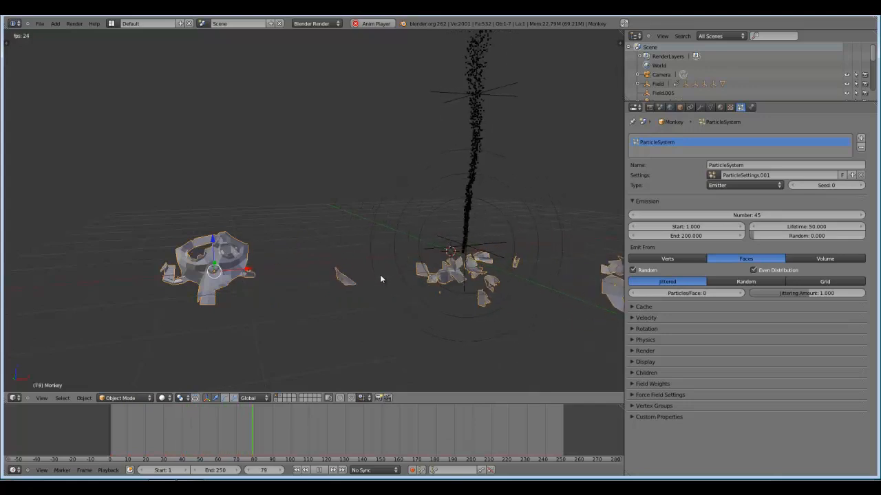
key("alt+a")
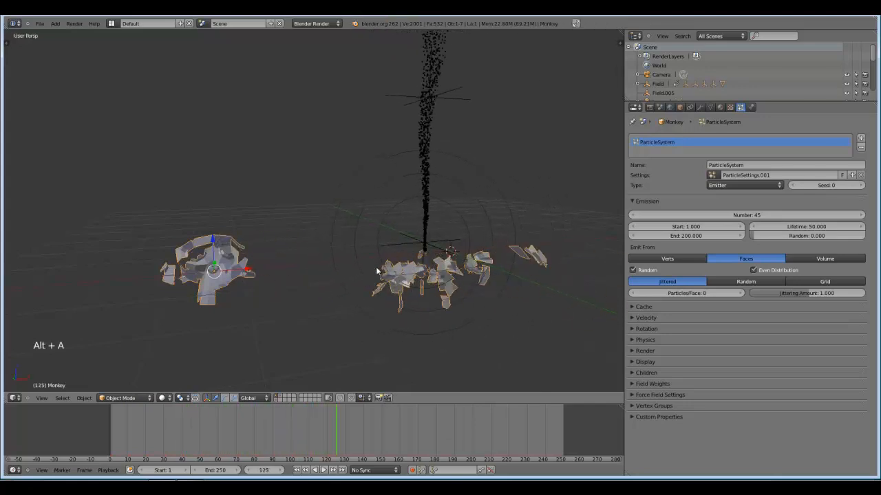
middle_click_drag(366, 269, 359, 260)
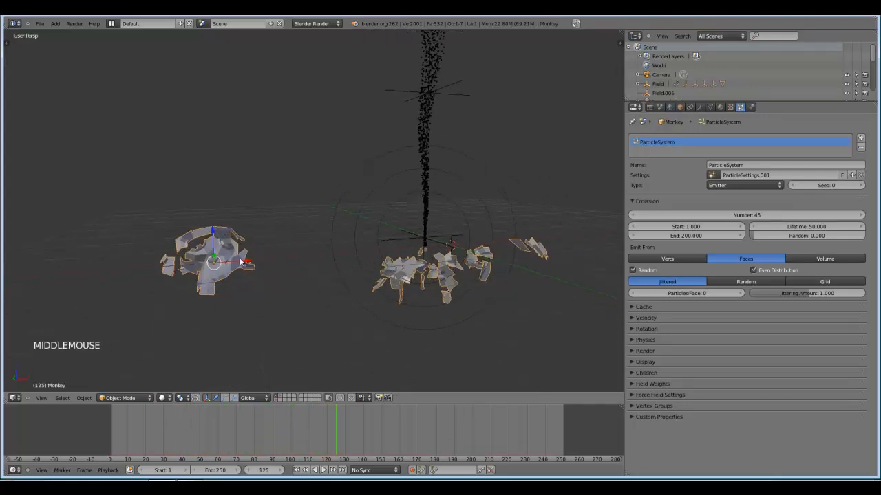
Set the monkey's particle emission to start at frame 50 and end at frame 75.
left_click(693, 228)
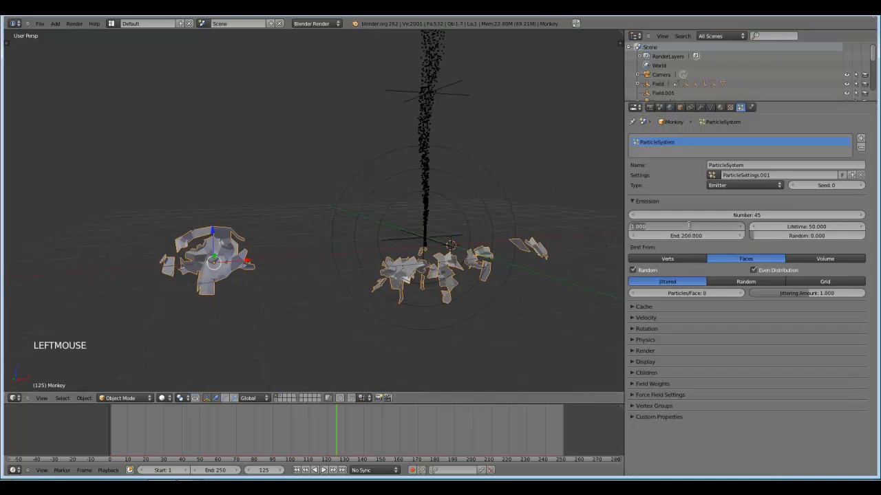
type("50")
key("Return")
left_click(688, 236)
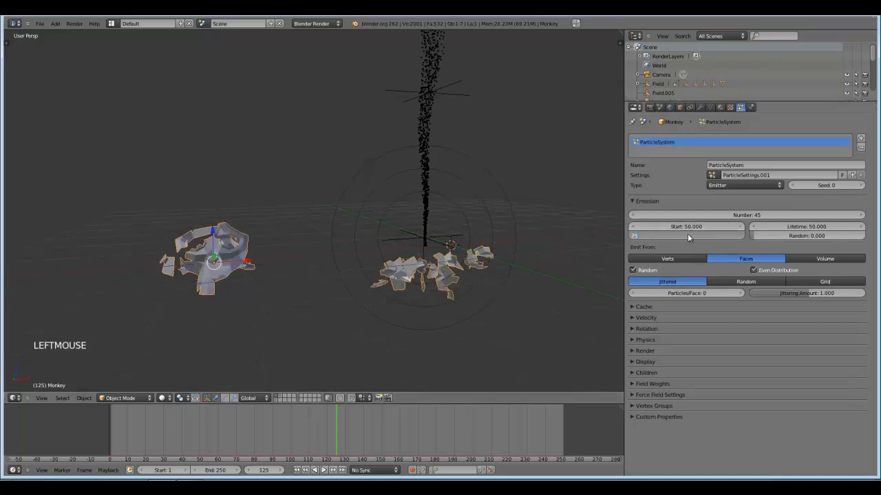
type("75")
key("Return")
Replay the animation from the beginning to examine the timing of the monkey's break-up and its fragments' path.
left_click(95, 429)
key("alt+a")
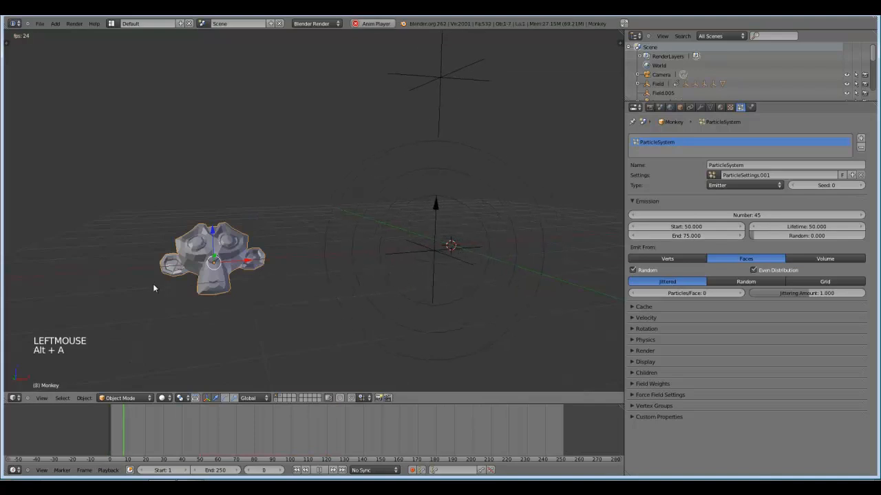
middle_click_drag(152, 283, 220, 338)
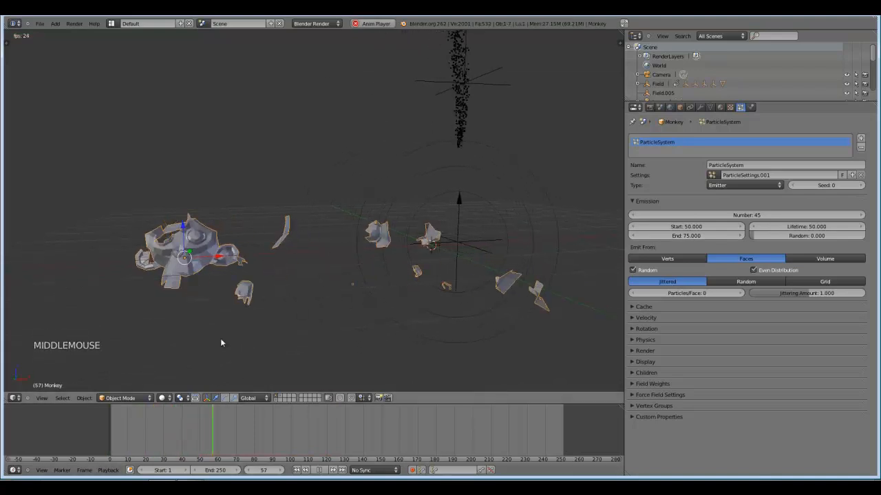
scroll(318, 303, "down", 3)
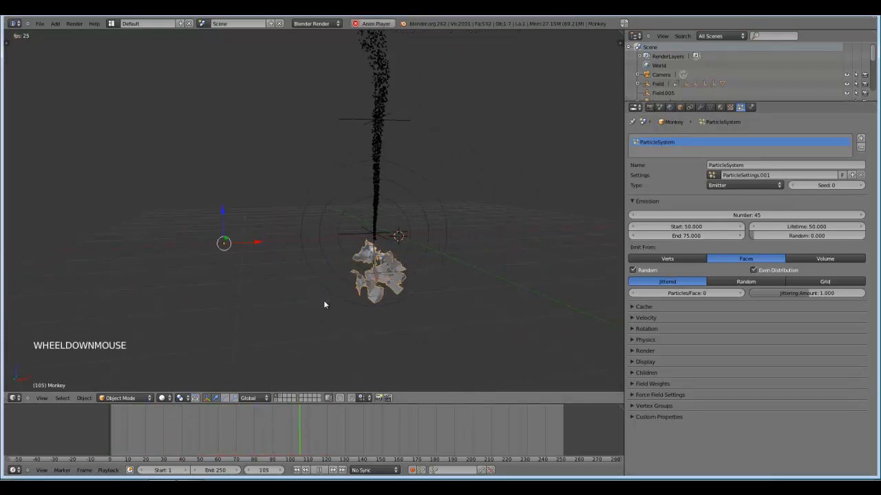
scroll(406, 286, "up", 1, "alt")
scroll(406, 286, "up", 2)
key("alt+a")
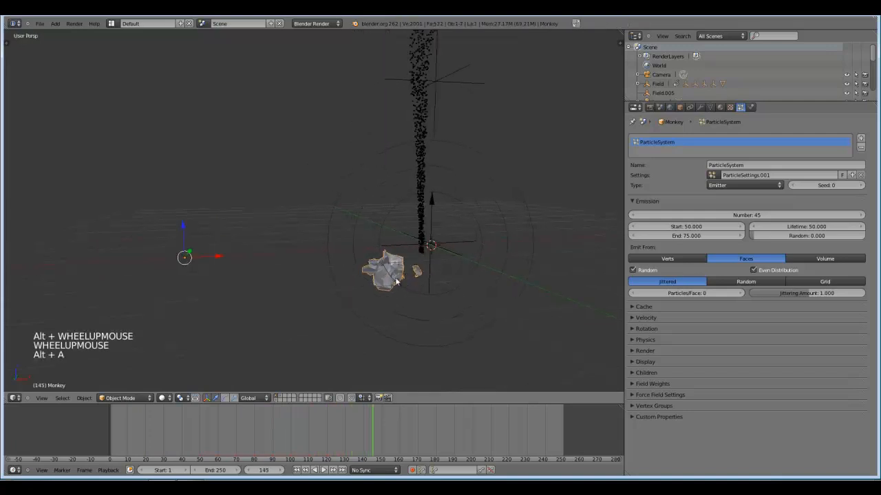
Set the lifetime of the monkey's particles to 200 frames.
left_click(807, 227)
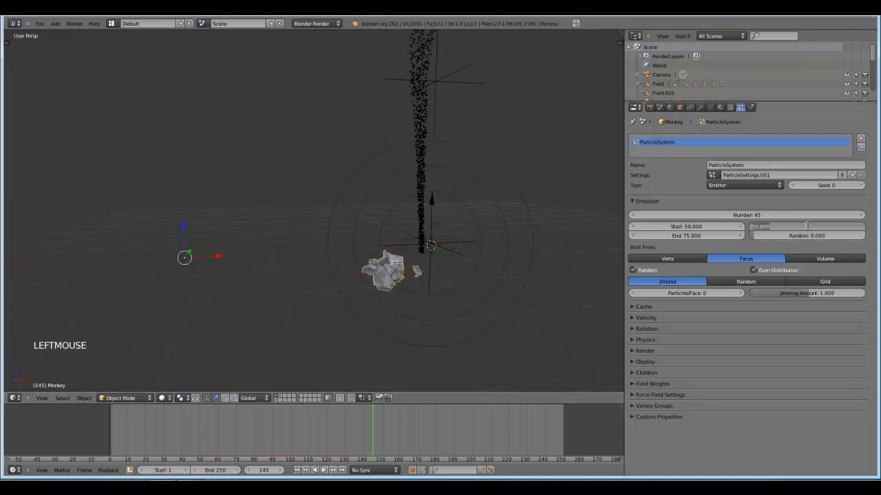
type("200")
key("Return")
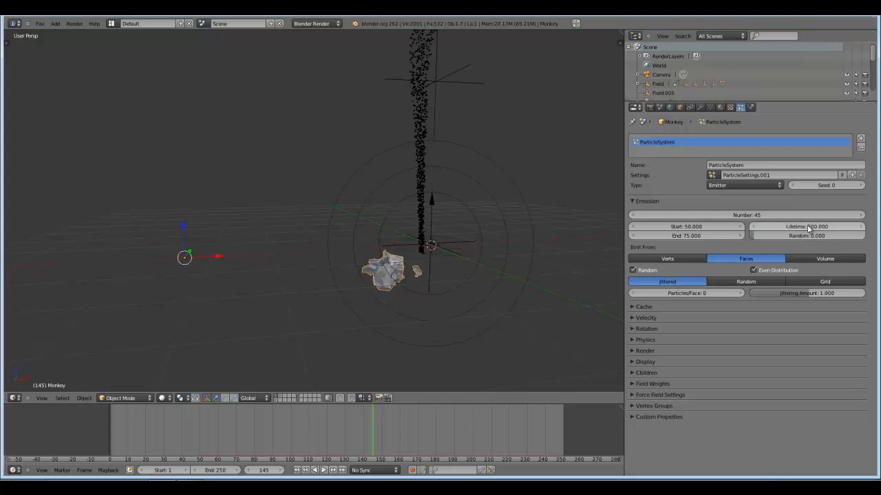
Return to frame 48 and set the gravity field weight of the monkey's particles to 0.
scroll(481, 303, "down", 2)
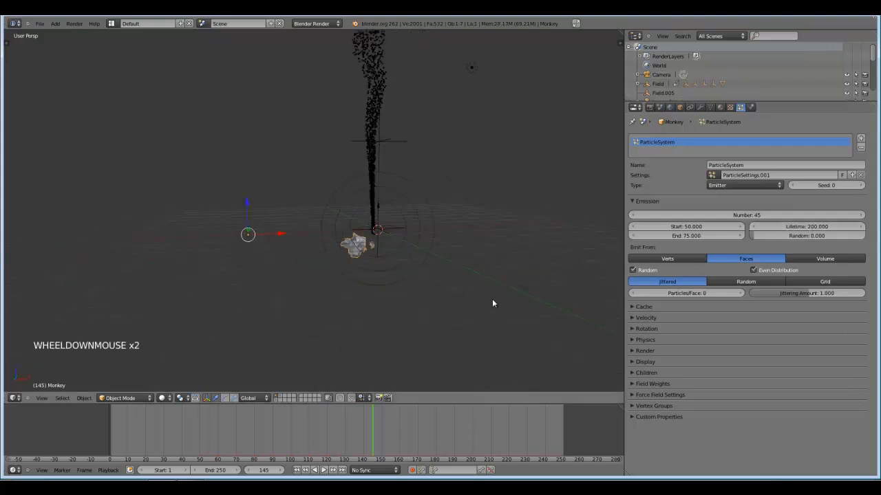
left_click(197, 438)
scroll(413, 342, "up", 2)
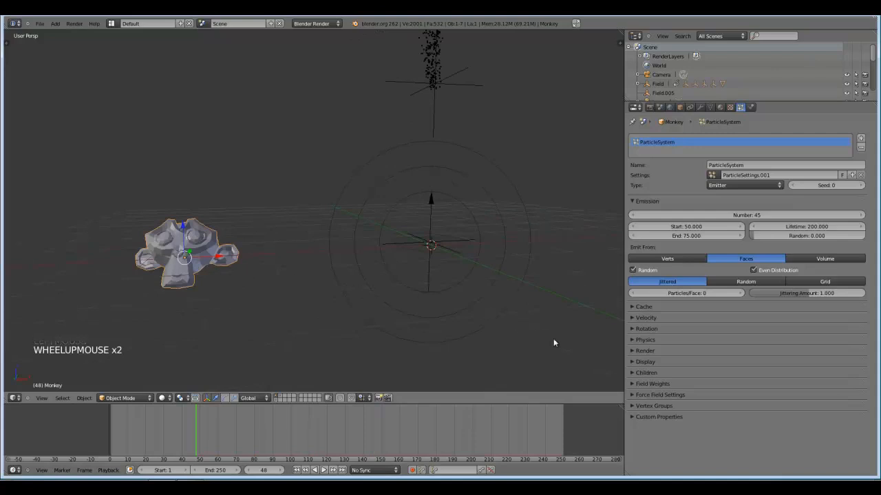
left_click(634, 384)
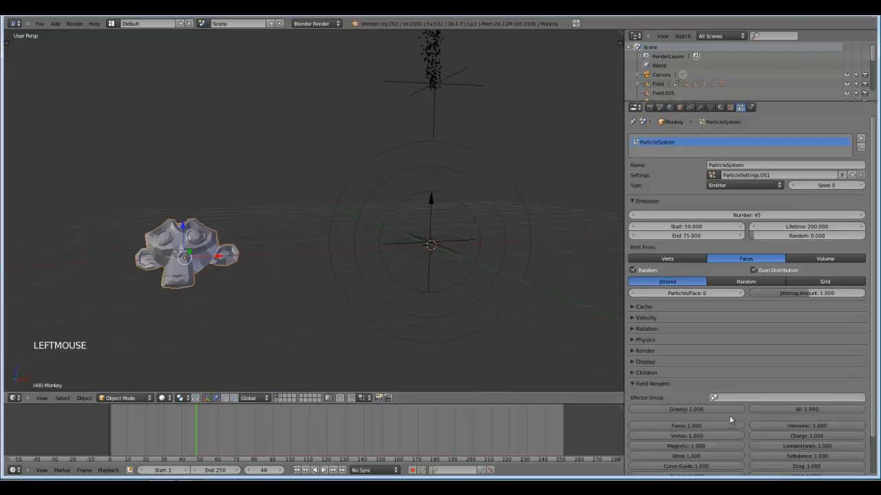
left_click_drag(719, 411, 543, 399)
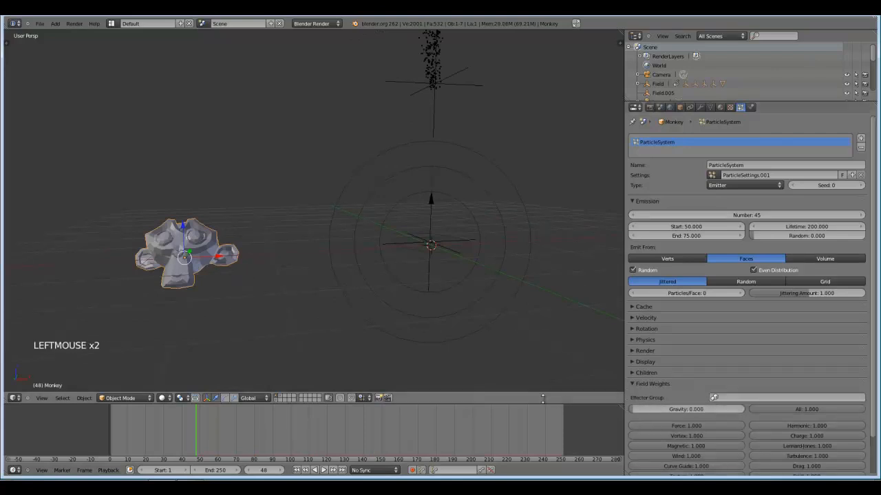
Set the emitter object Z velocity of the monkey's particles to 1.5.
left_click(634, 317)
left_click(800, 360)
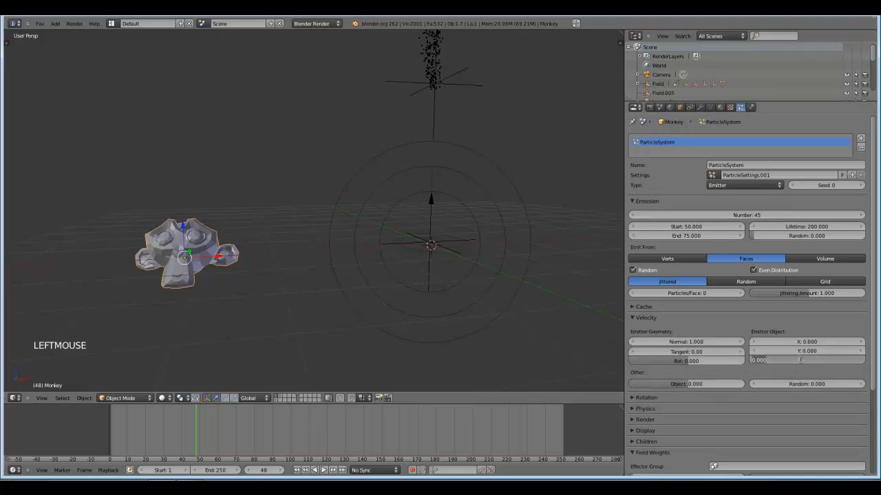
type("1.5")
key("Return")
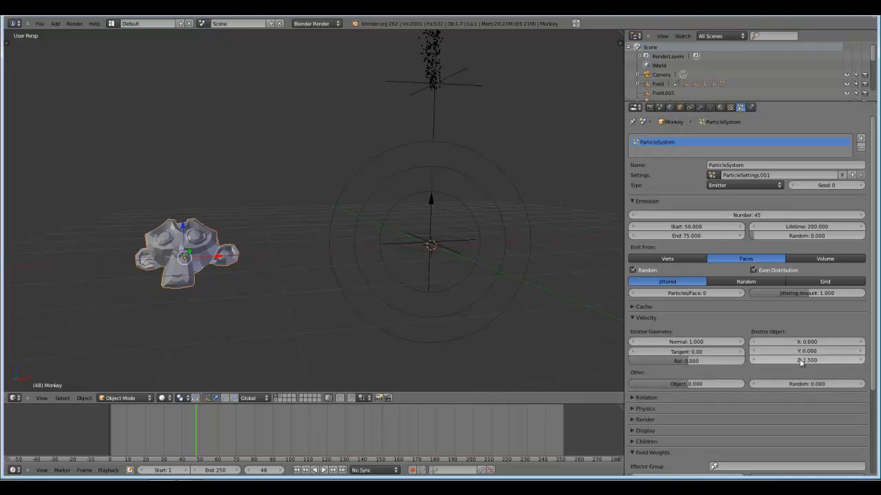
middle_click_drag(517, 293, 421, 281)
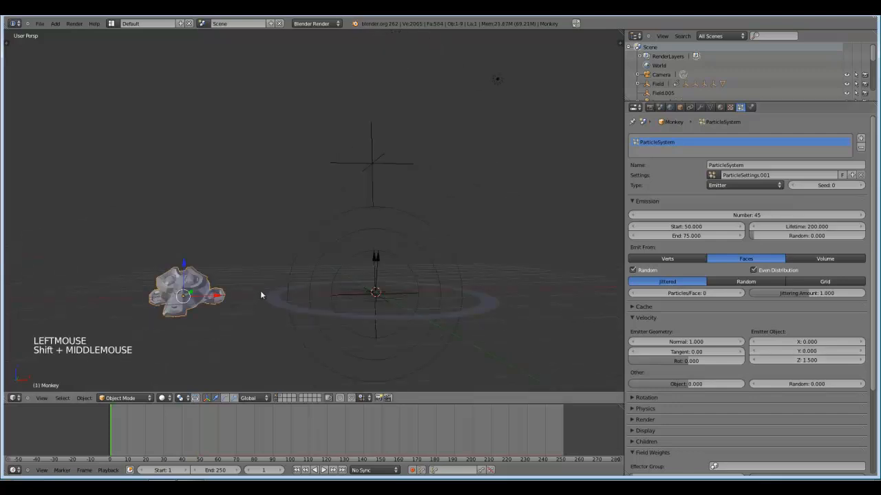
Set the mass of the monkey's particles to 3 in the Newtonian physics settings.
left_click(636, 317)
left_click(633, 384)
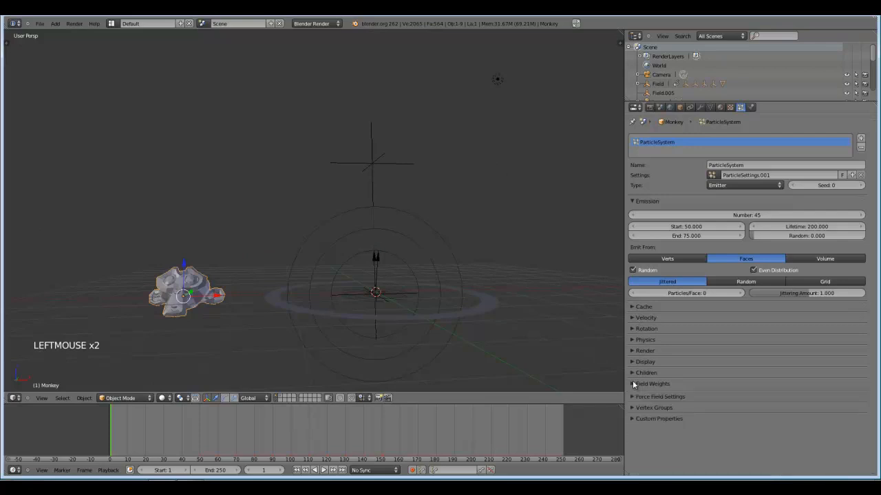
left_click(638, 340)
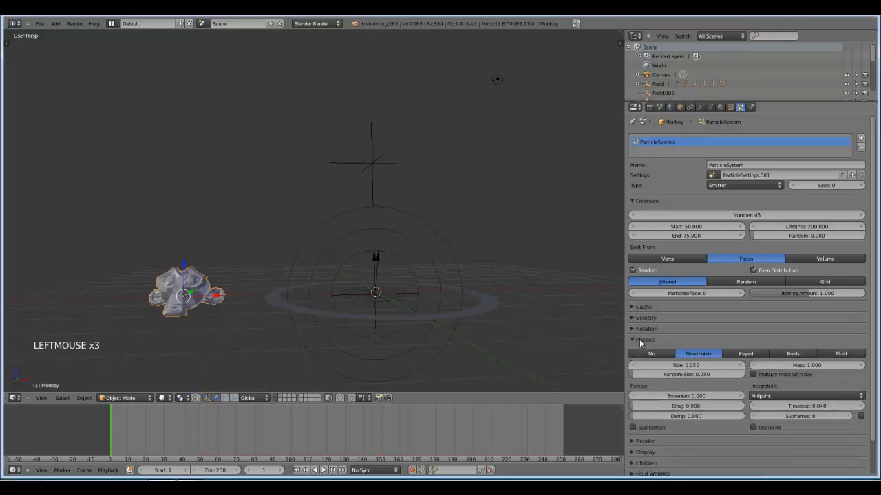
left_click(811, 367)
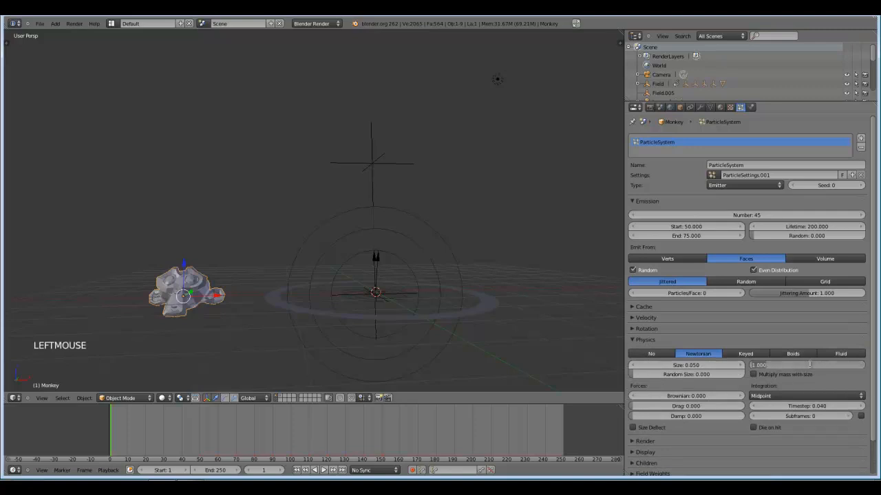
type("3")
key("Return")
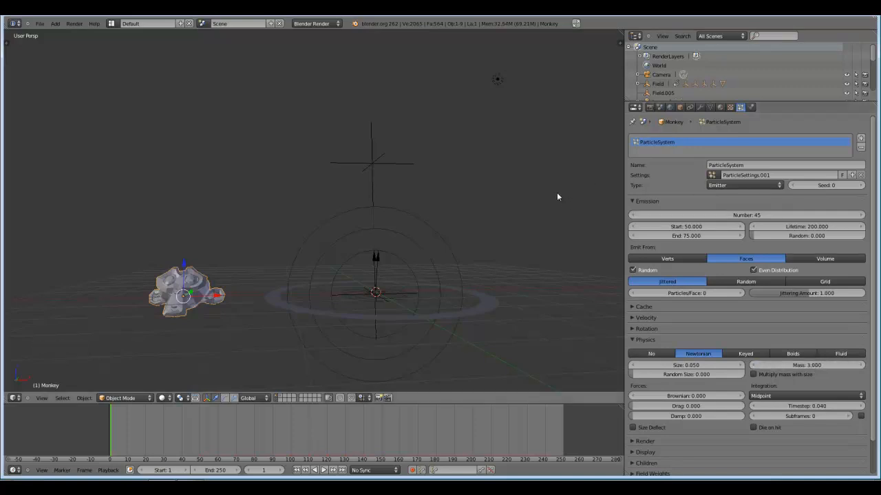
Play the animation from frame 1 to examine how the heavier monkey fragments travel around the funnel's base.
middle_click_drag(254, 292, 255, 291)
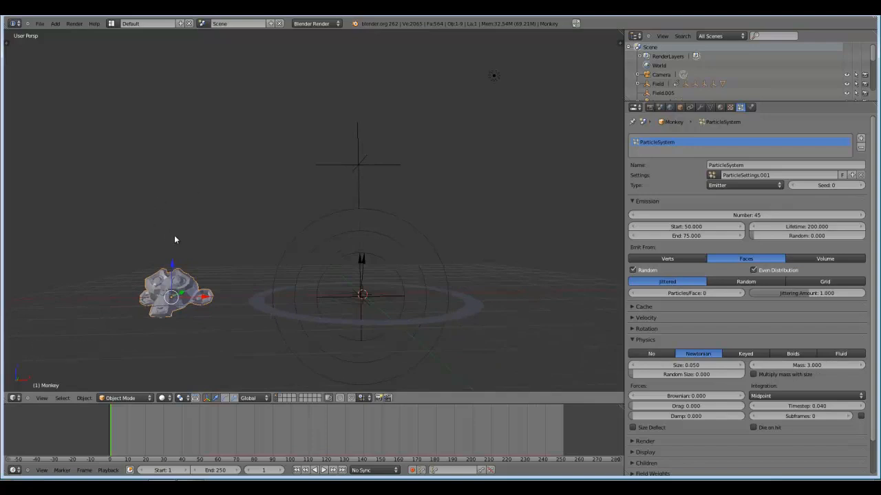
key("alt+a")
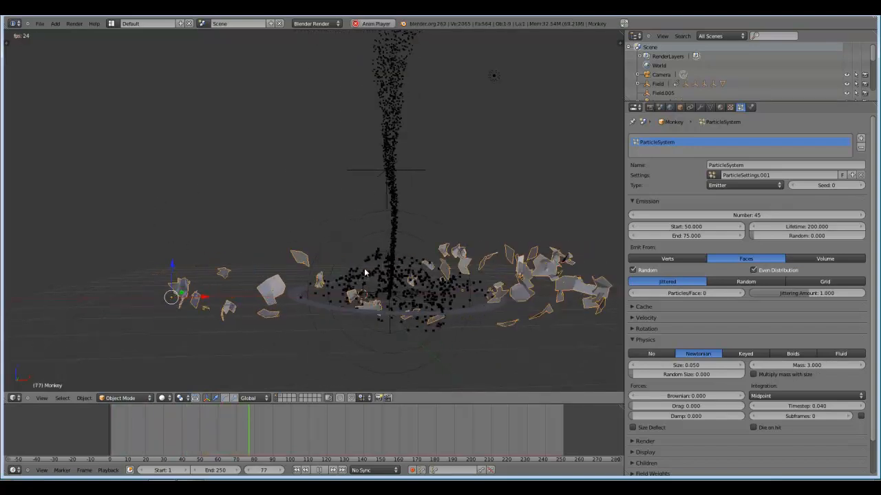
scroll(404, 271, "down", 2)
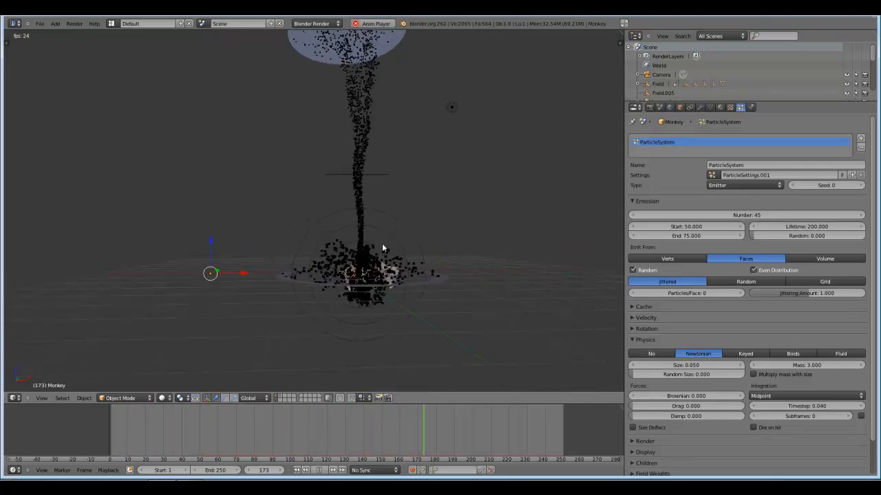
key("alt+a")
key("alt+a")
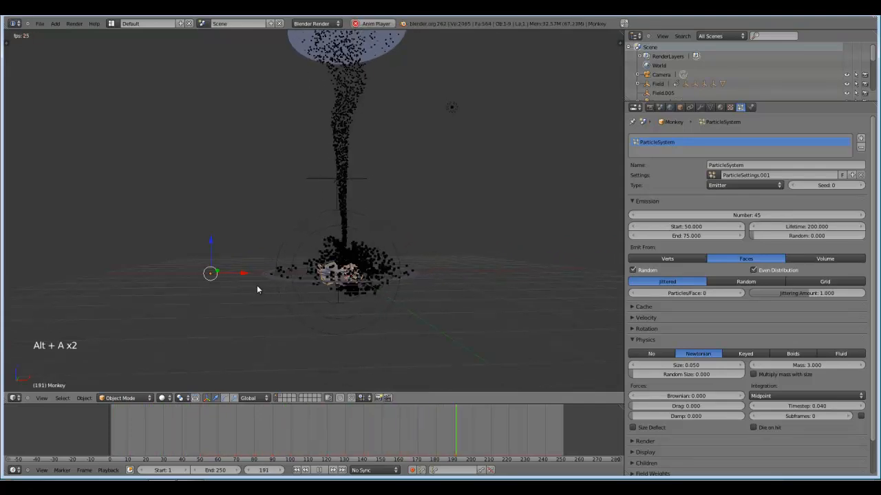
key("alt+a")
scroll(413, 295, "up", 1)
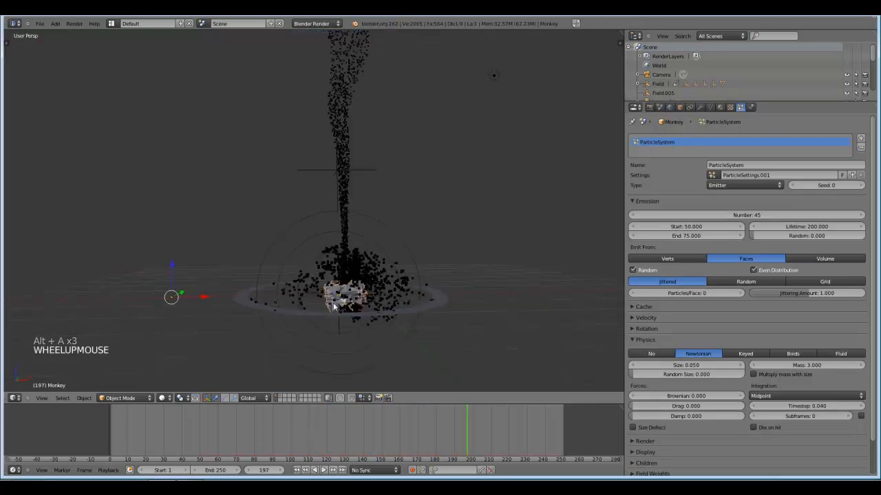
middle_click_drag(413, 295, 423, 271, "shift")
left_click(699, 356)
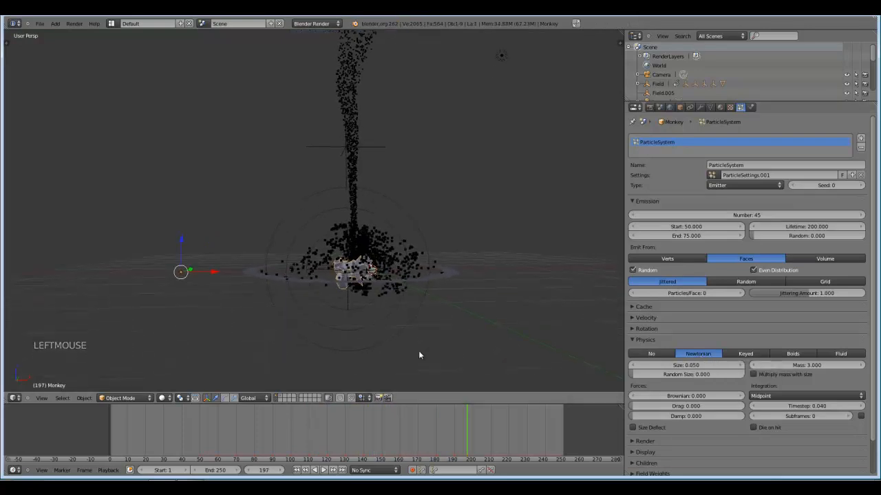
Place the ground plane from the smoke layer on the first layer as well, and show the first layer.
left_click(281, 399)
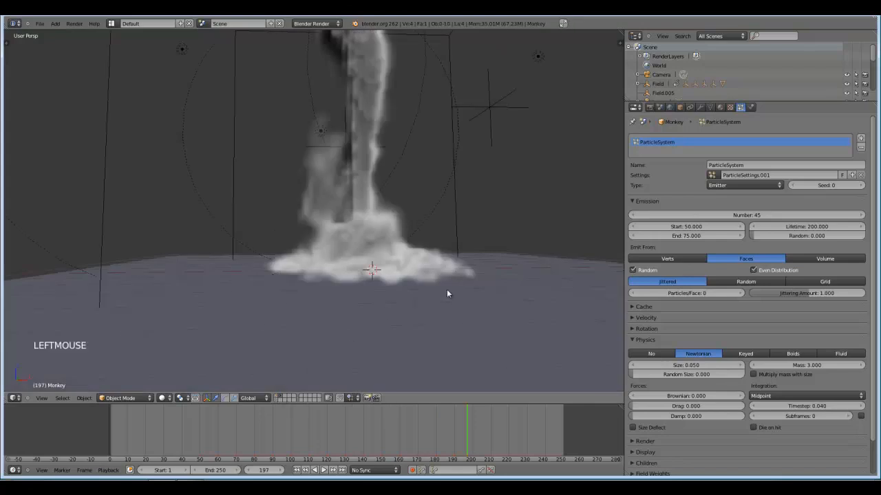
right_click(517, 255)
right_click(523, 331)
scroll(500, 350, "down", 2)
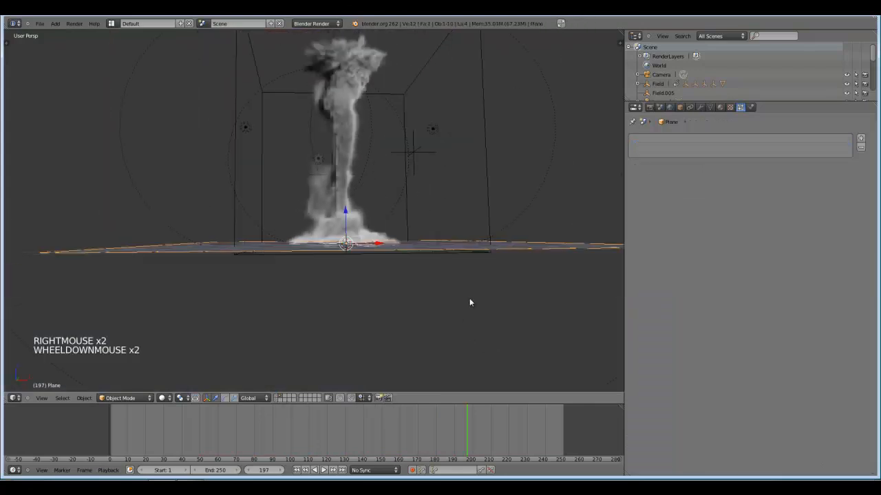
middle_click_drag(470, 301, 507, 300)
key("m")
key("m")
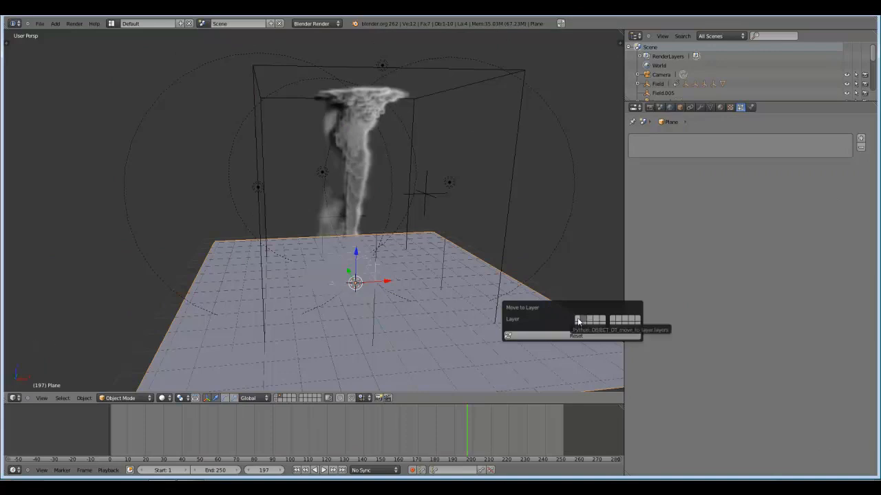
left_click(579, 321)
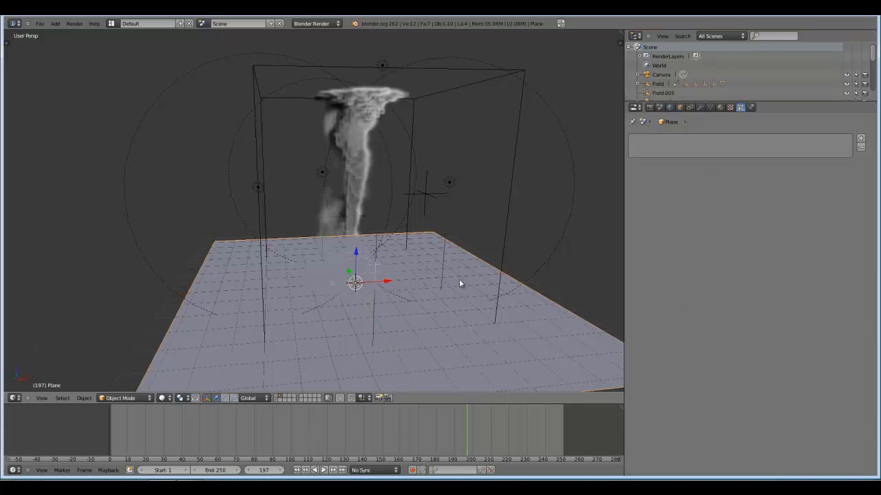
key("m")
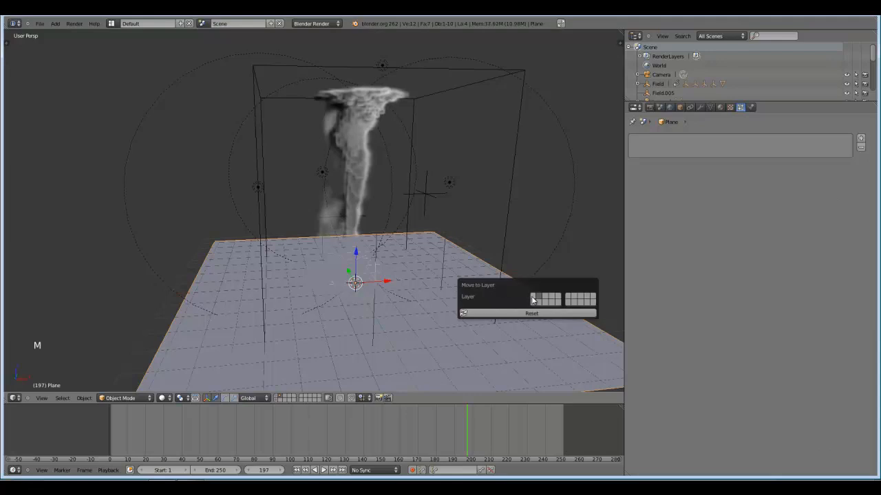
left_click(278, 397)
middle_click_drag(321, 337, 319, 326)
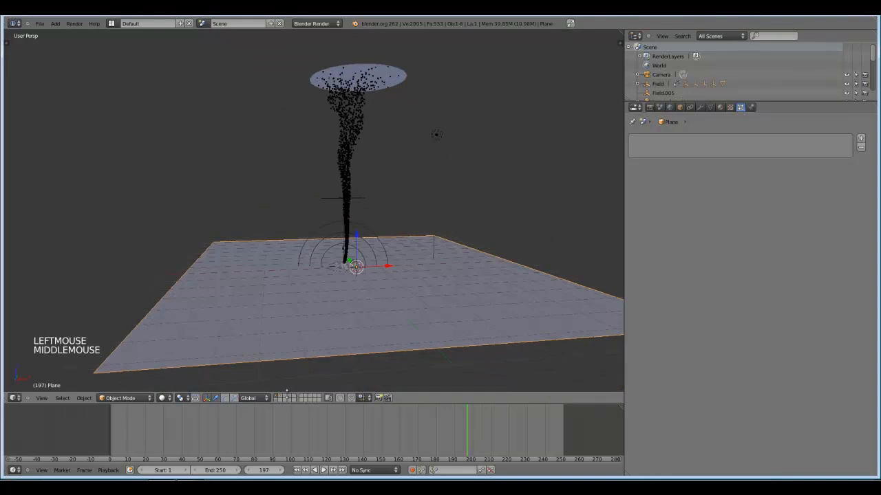
Disable Smoke High Resolution for the smoke domain on the second layer.
left_click(281, 398)
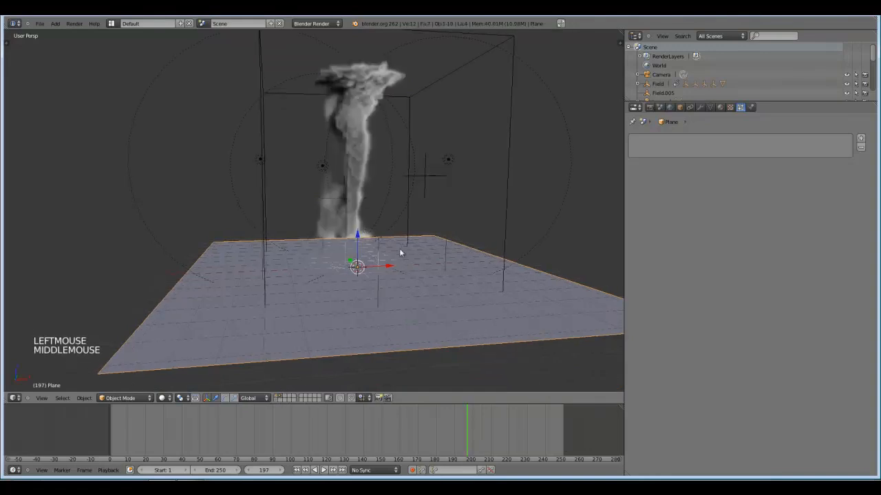
middle_click_drag(372, 289, 398, 262)
right_click(530, 142)
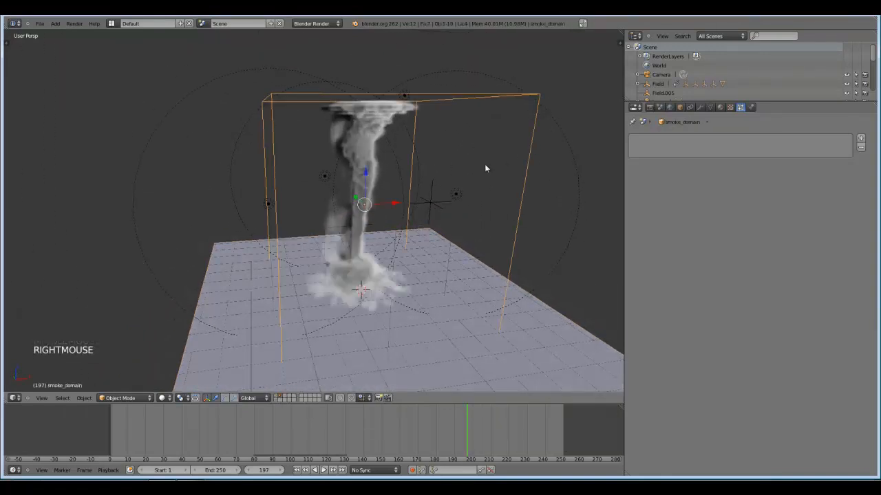
left_click(750, 108)
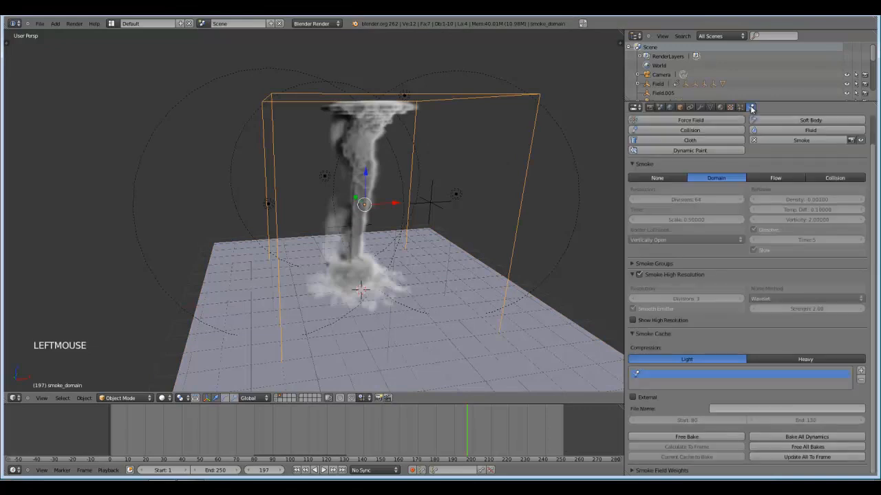
left_click(640, 274)
middle_click_drag(470, 332, 308, 361)
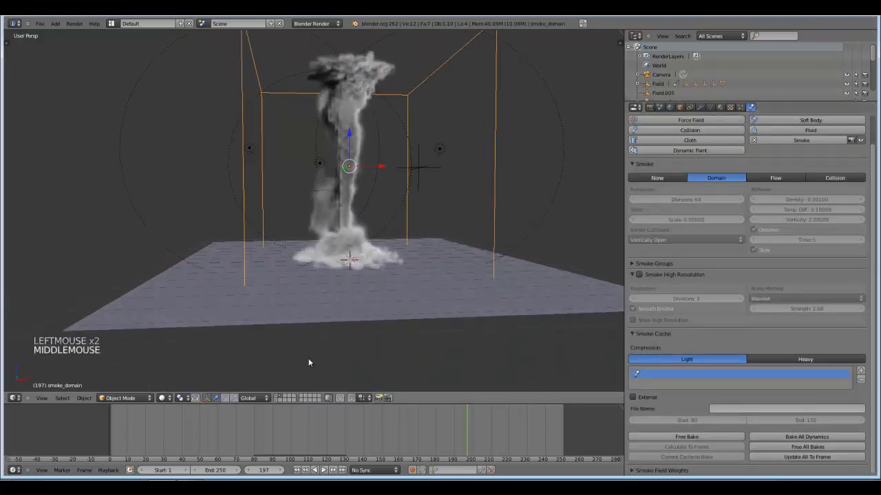
Show the first layer and enable Collision physics on the ground plane.
left_click(276, 397)
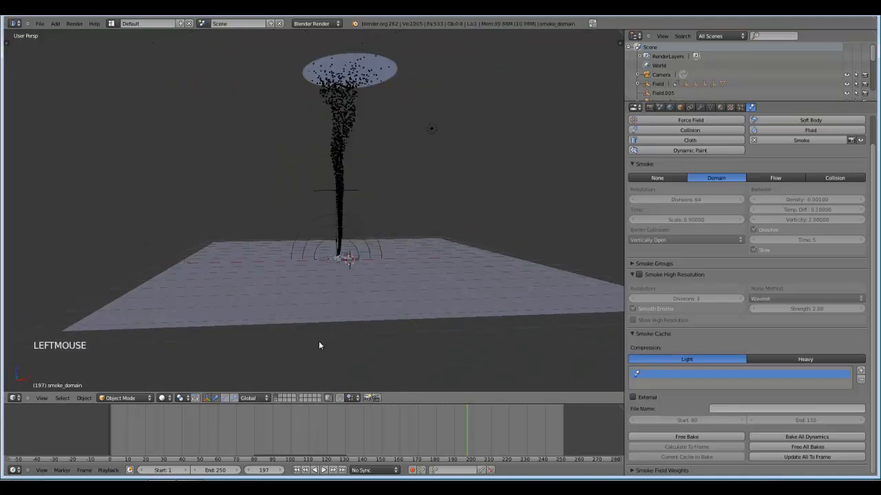
scroll(333, 339, "up", 3)
middle_click_drag(319, 346, 335, 319)
right_click(536, 245)
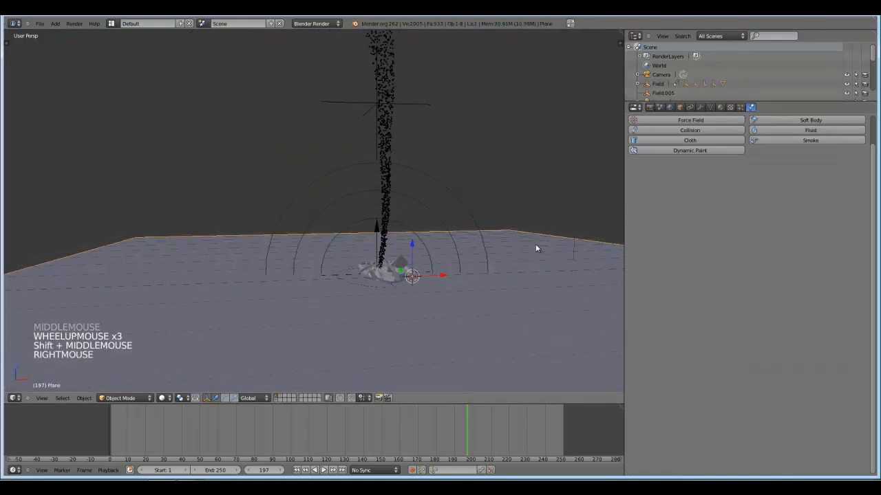
left_click(639, 130)
scroll(490, 224, "down", 1)
middle_click_drag(490, 224, 454, 249, "shift")
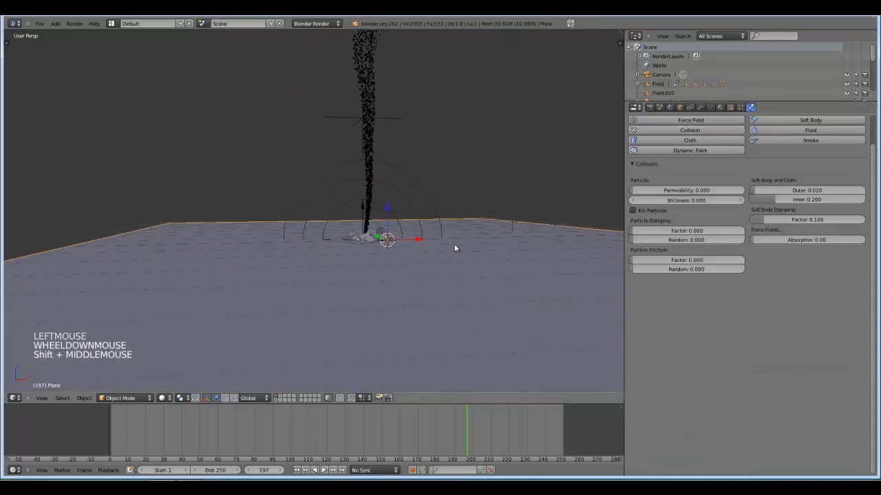
Go back to frame 0 and raise the monkey along Z until it sits on top of the ground plane.
left_click(85, 435)
middle_click_drag(161, 324, 265, 254, "shift")
scroll(265, 253, "up", 1)
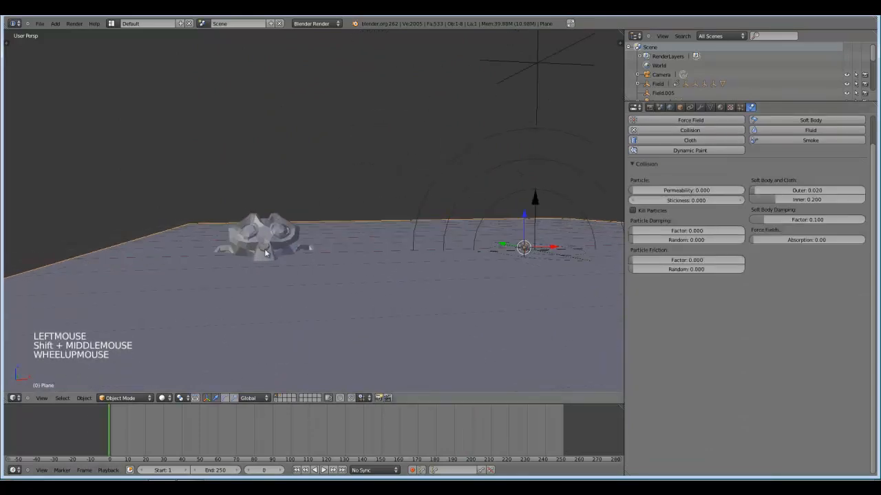
right_click(267, 251)
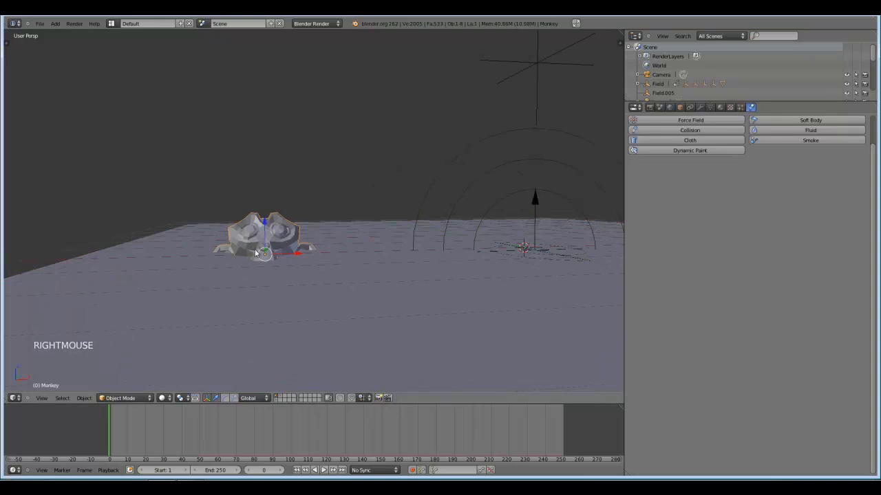
middle_click_drag(434, 253, 364, 254, "shift")
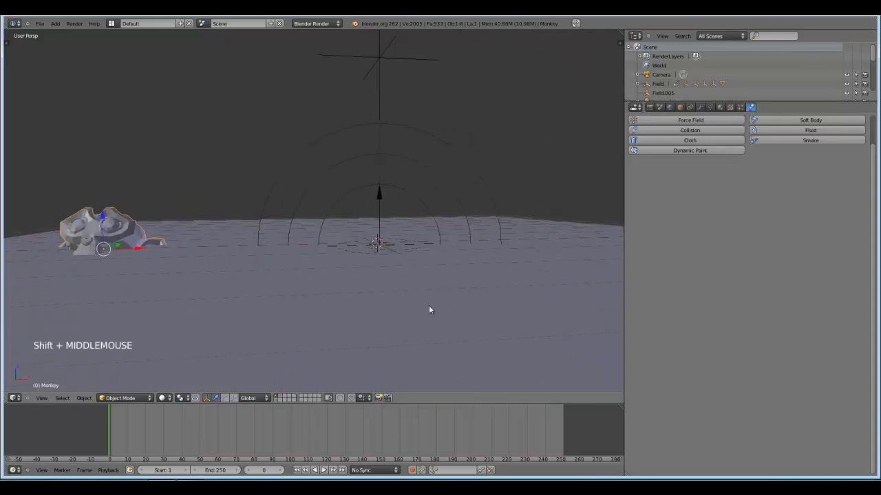
middle_click_drag(213, 271, 276, 278, "shift")
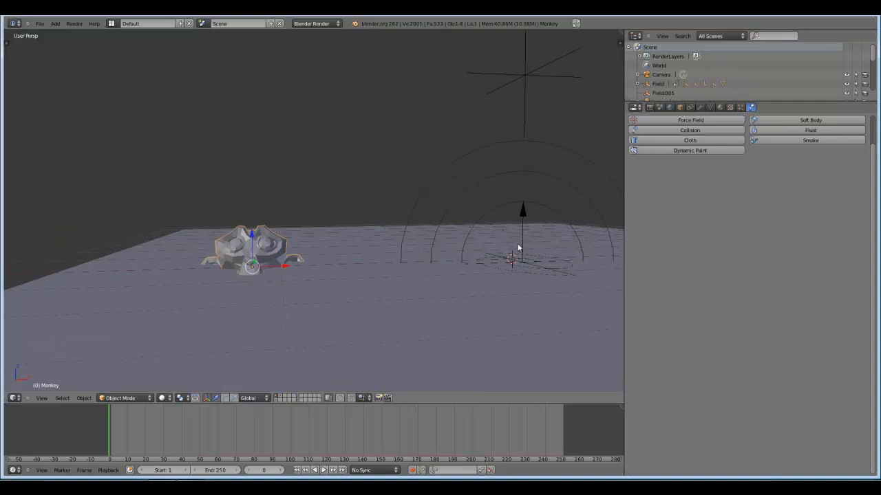
left_click_drag(258, 241, 252, 220)
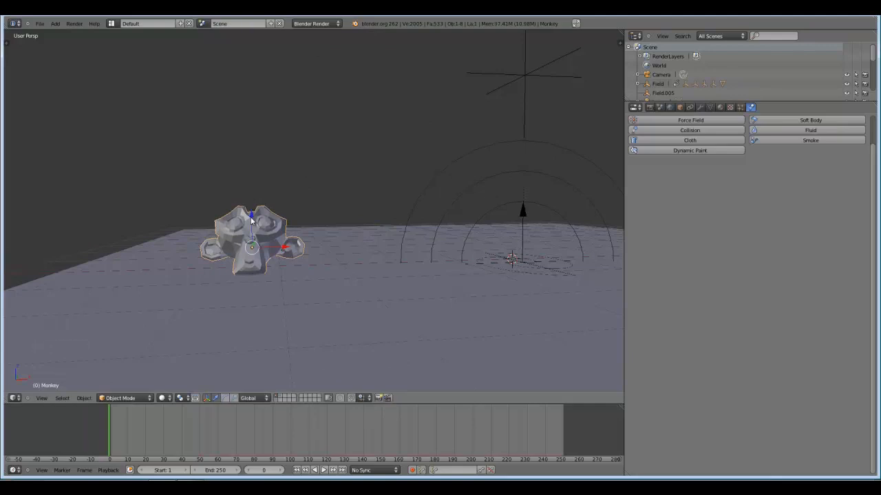
scroll(345, 222, "down", 2)
middle_click_drag(344, 222, 317, 241, "shift")
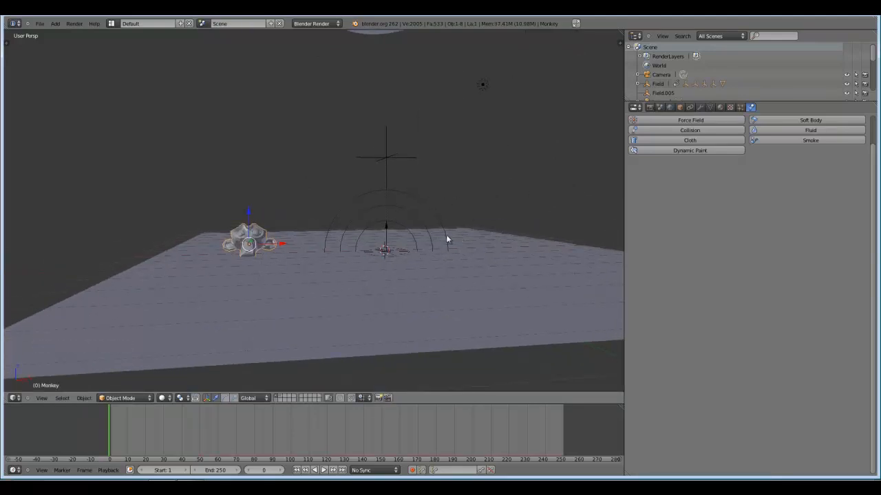
Play the animation and inspect how the monkey's debris moves around the tornado base over the ground plane.
key("alt+a")
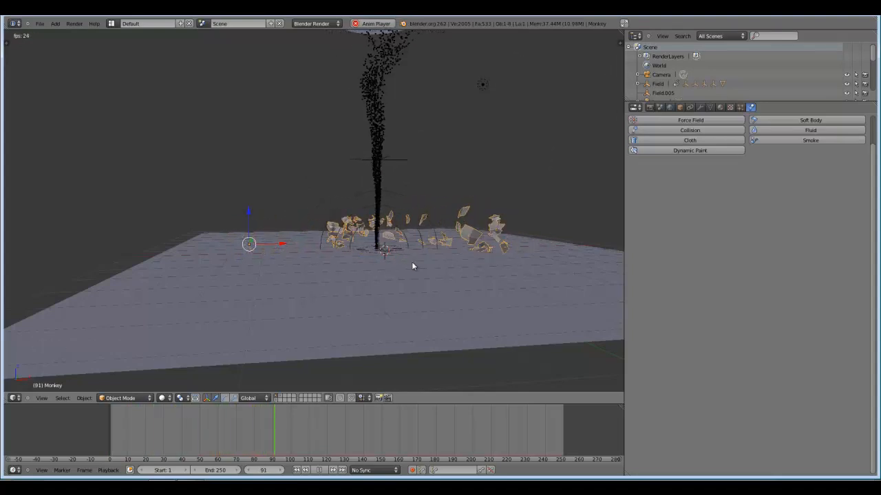
scroll(413, 267, "up", 2)
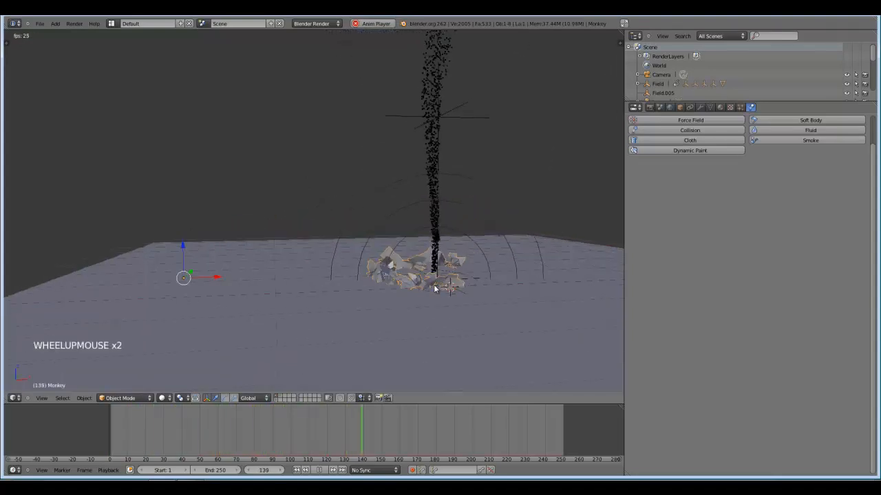
middle_click_drag(435, 289, 419, 274, "shift")
scroll(404, 265, "up", 1)
key("alt+a")
scroll(405, 261, "down", 3)
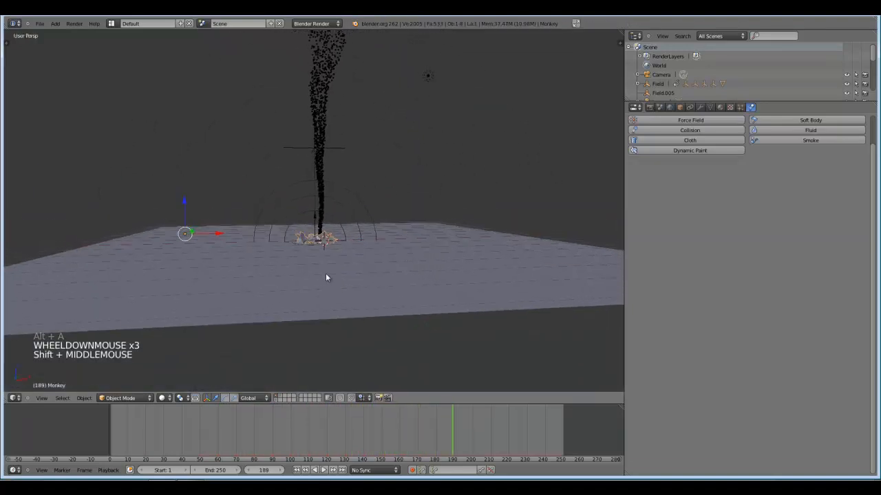
mouse_move(326, 277)
middle_mouse_down()
mouse_move(344, 284)
mouse_move(315, 278)
middle_mouse_up()
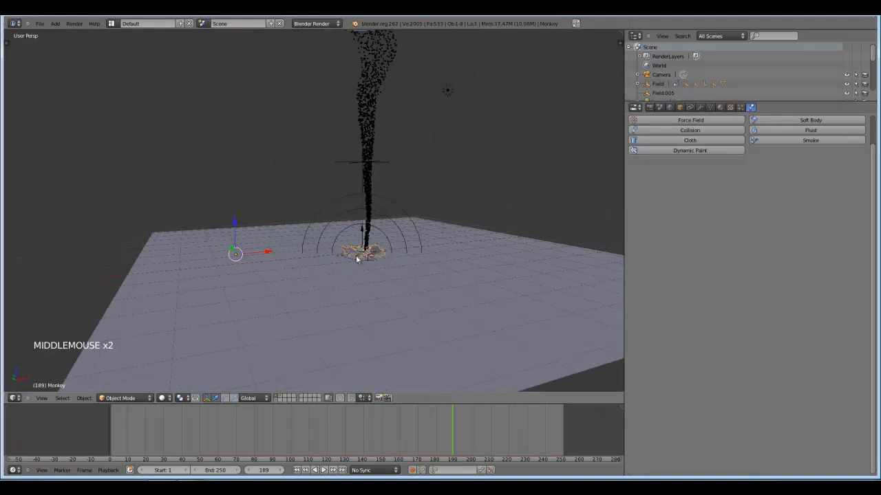
scroll(289, 289, "up", 1)
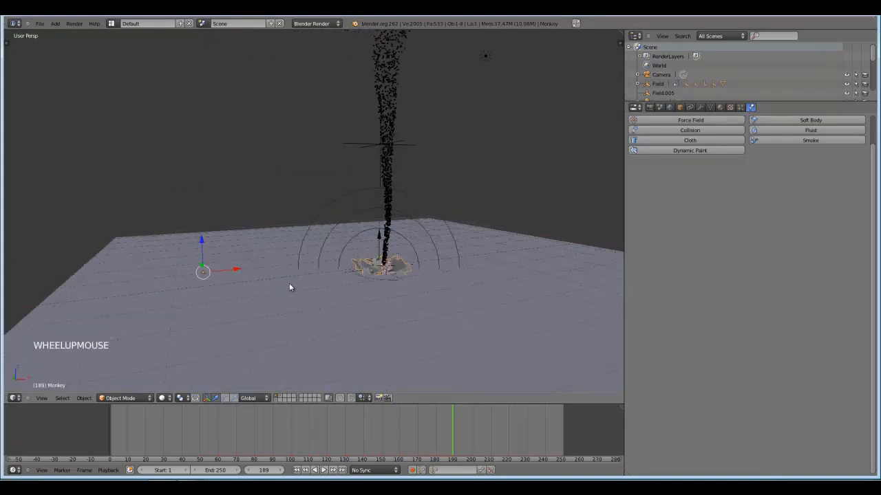
Move the monkey from the first layer to the layer that holds the flat ring mesh.
key("m")
key("m")
left_click(364, 304)
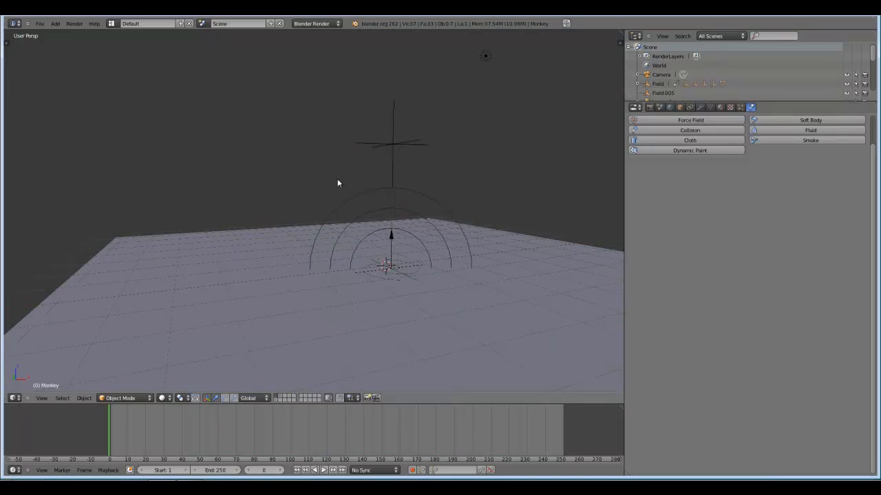
Show the ring mesh's layer, move the monkey back to the first layer, and show the first layer.
right_click(350, 198)
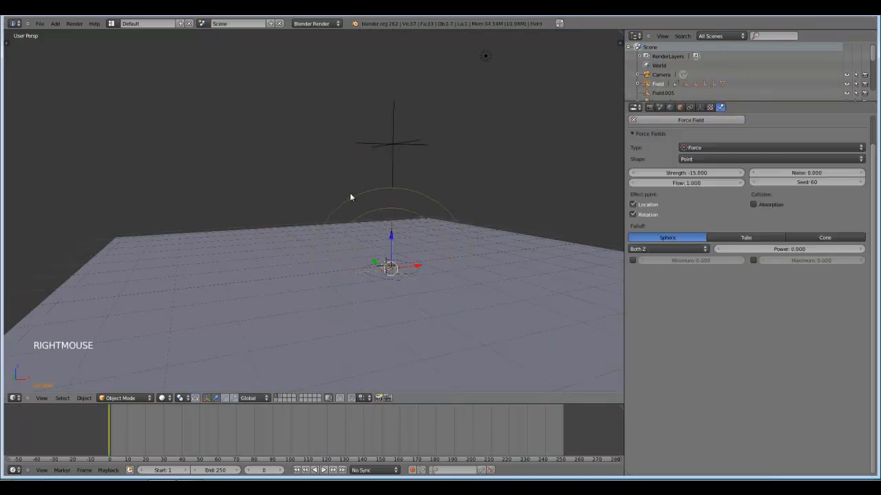
left_click(276, 399)
right_click(214, 274)
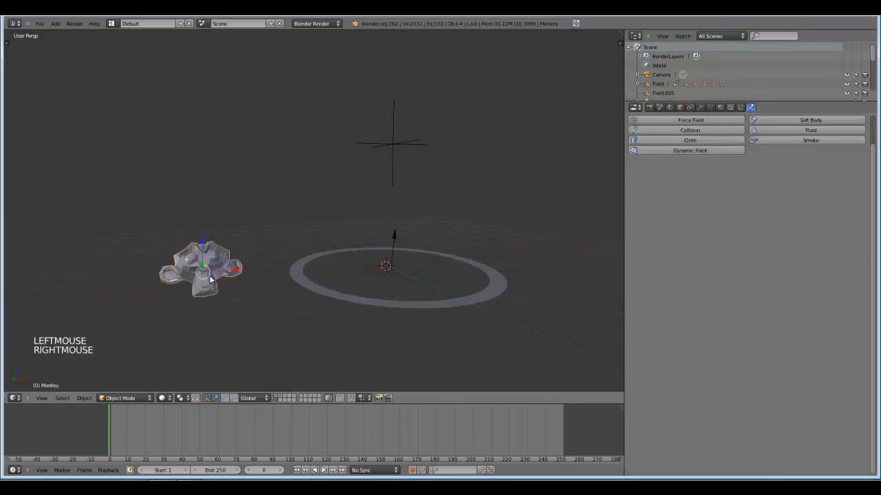
key("m")
left_click(292, 294)
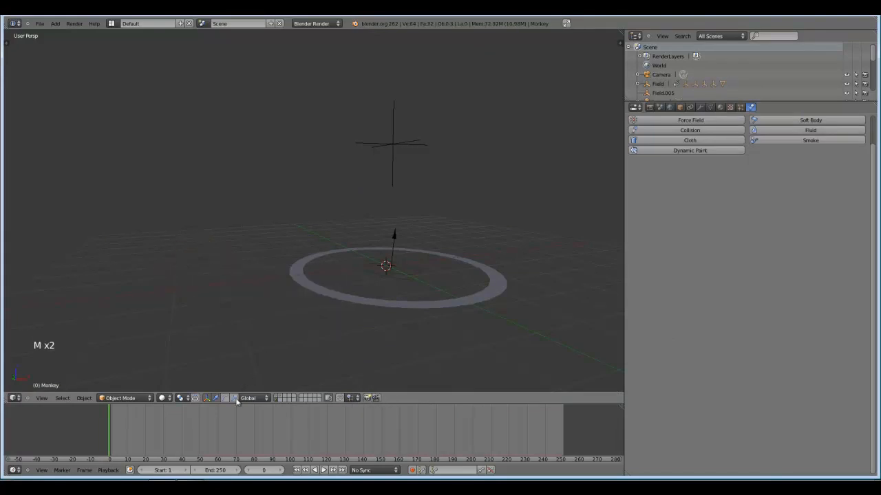
left_click(274, 399)
Set the Force field weight of the monkey's particle system to 0.
middle_click_drag(261, 305, 327, 213)
right_click(325, 216)
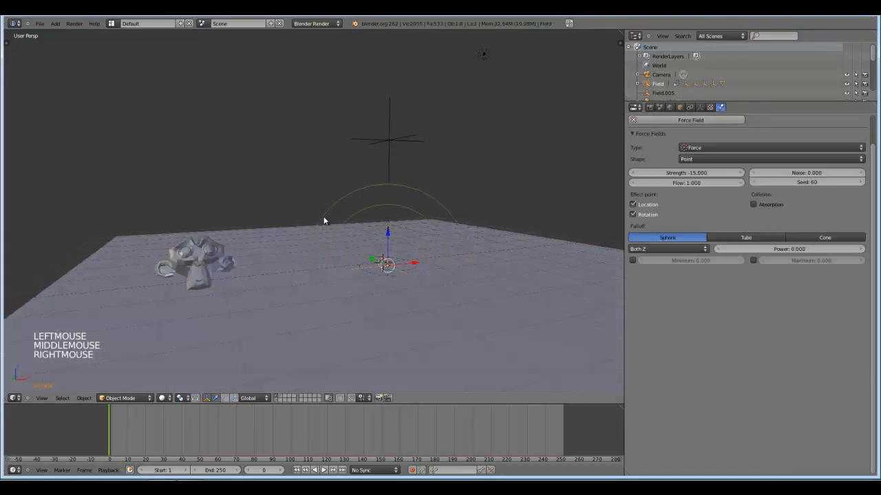
right_click(219, 251)
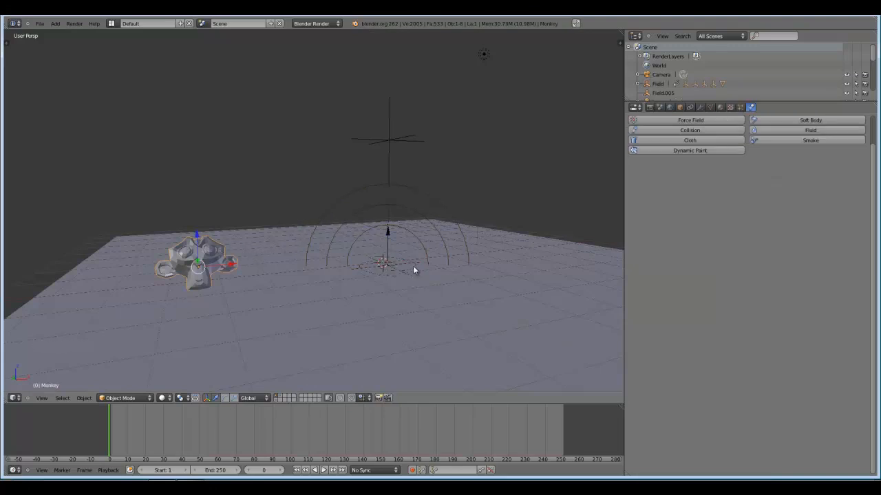
left_click(739, 107)
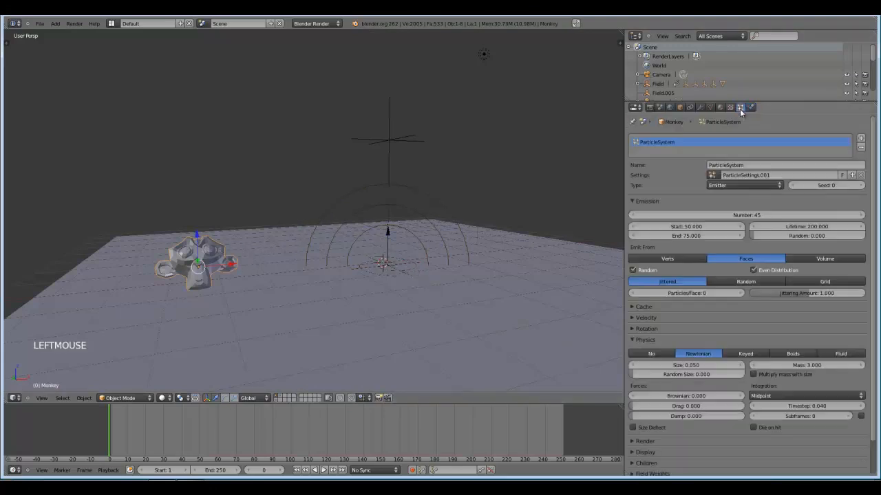
left_click(632, 339)
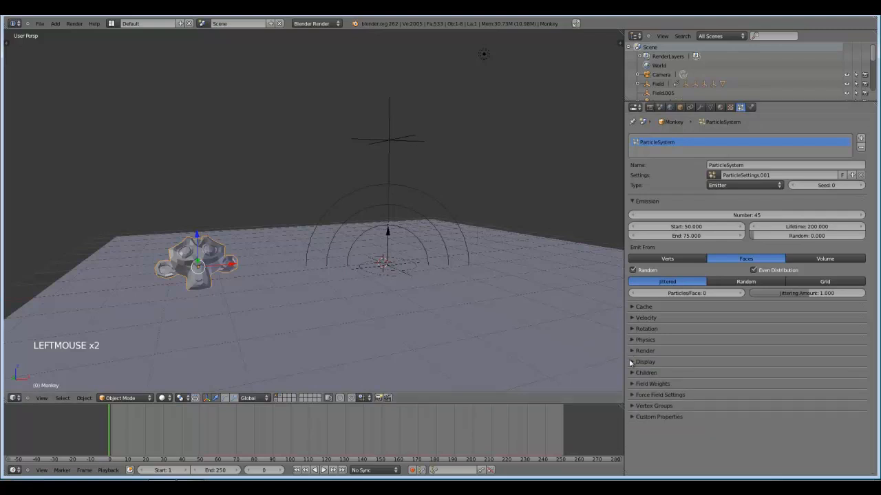
left_click(639, 386)
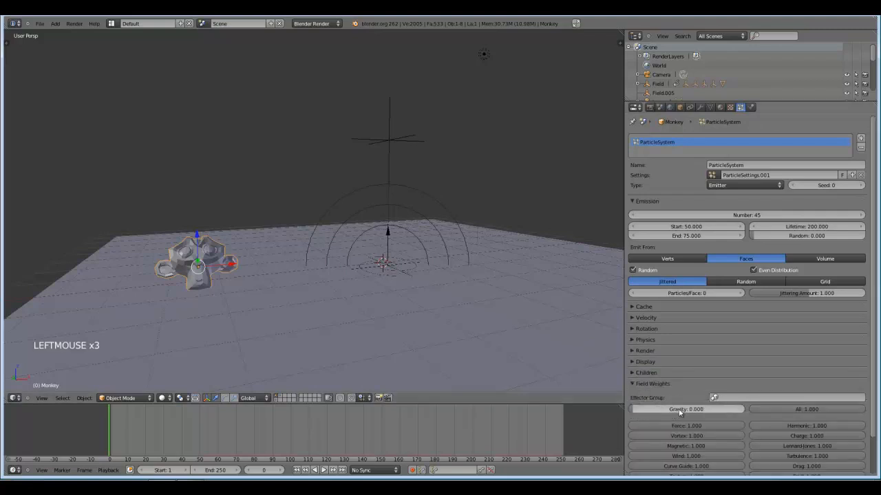
left_click_drag(734, 426, 728, 427)
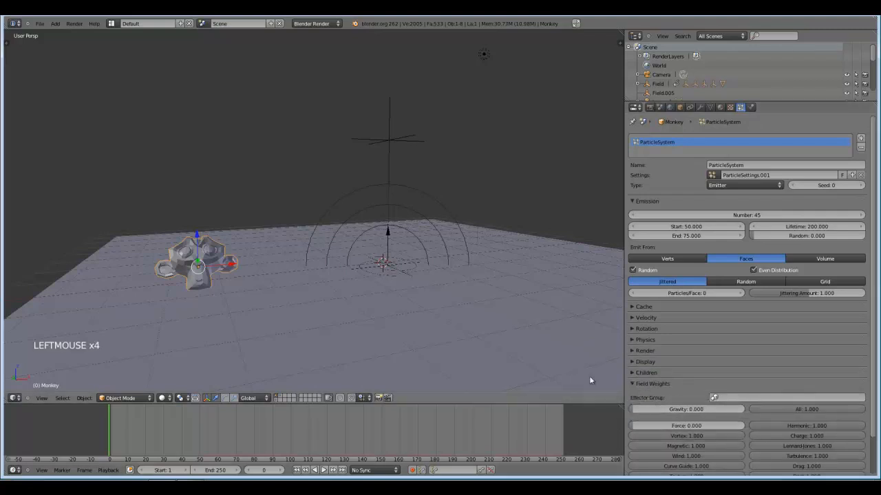
Play the animation and examine the debris around the funnel from several angles.
key("alt+a")
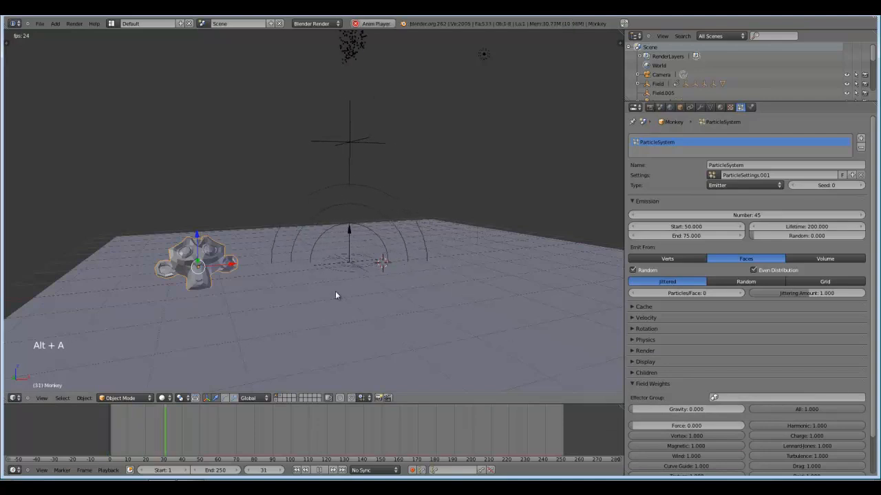
middle_click_drag(338, 297, 236, 240)
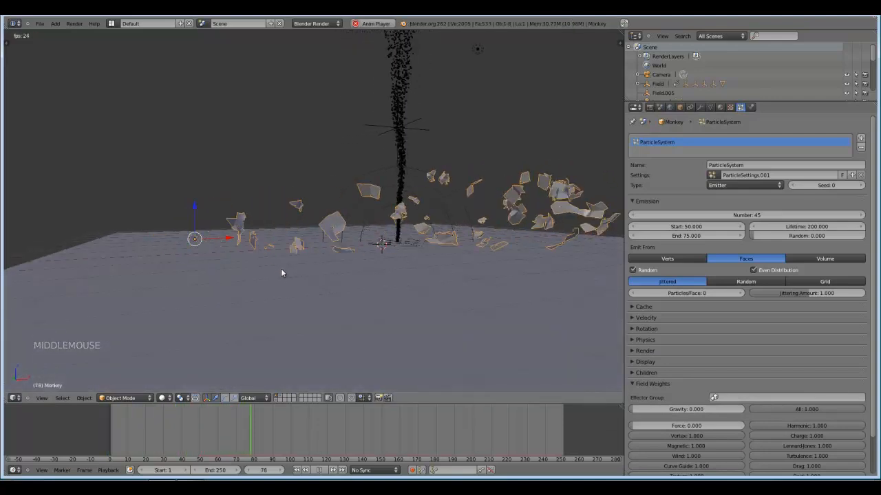
scroll(361, 271, "down", 2)
scroll(376, 280, "up", 2)
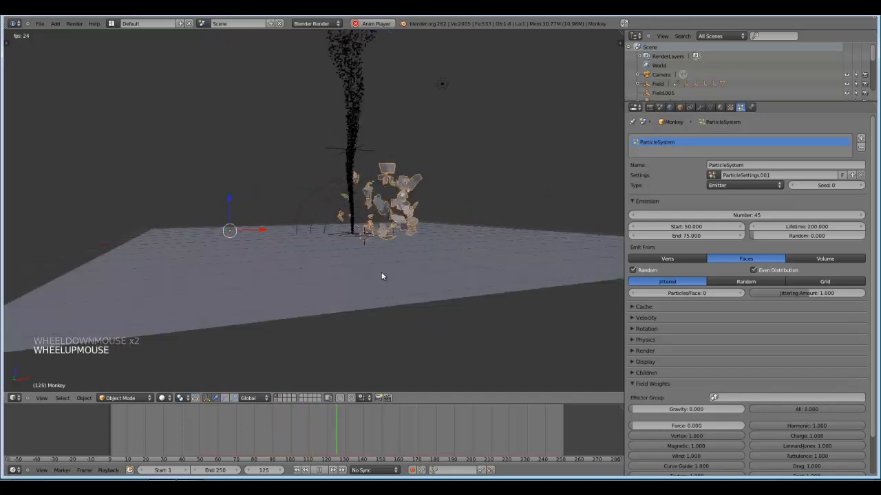
middle_click_drag(382, 275, 415, 266)
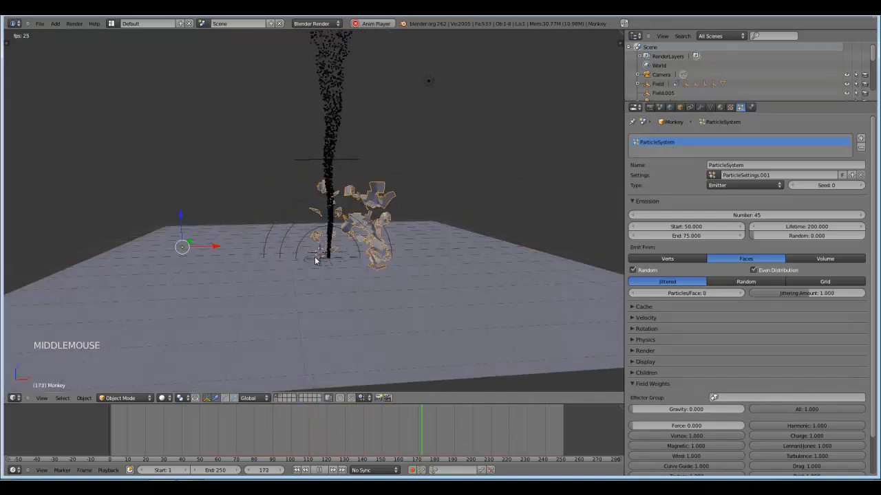
key("alt+a")
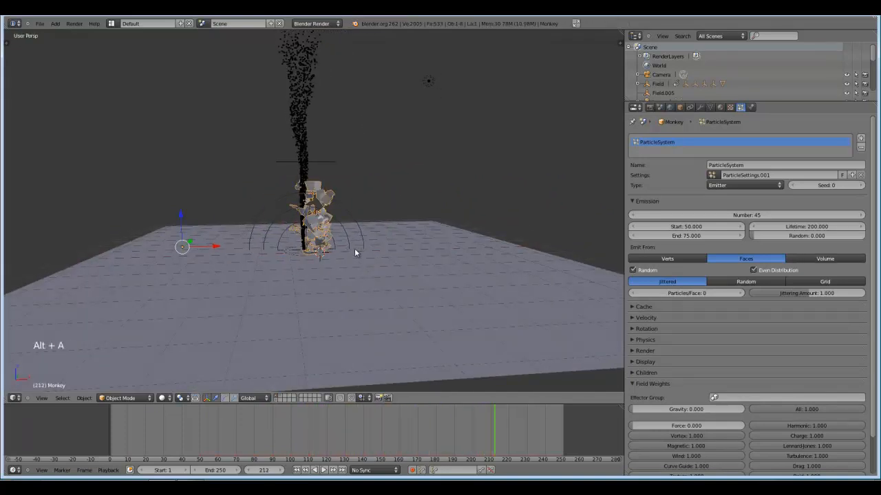
mouse_move(338, 260)
middle_mouse_down()
mouse_move(385, 260)
mouse_move(343, 256)
mouse_move(352, 253)
middle_mouse_up()
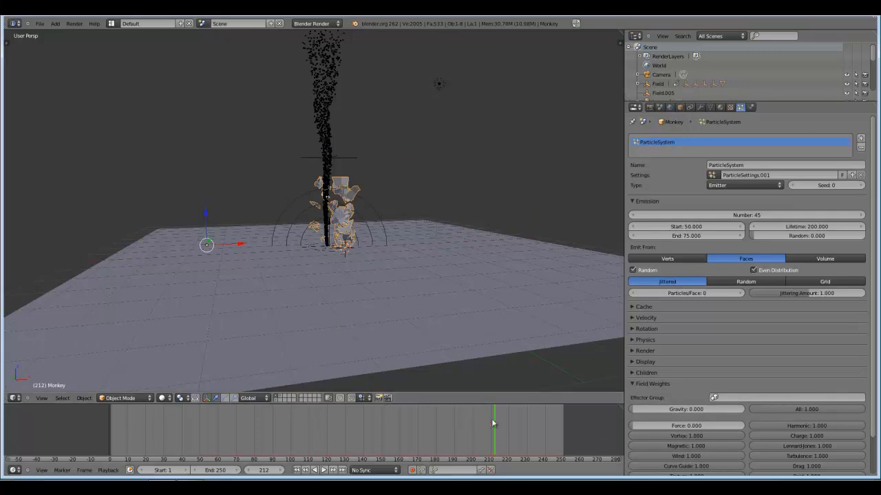
Go back to frame 66 for a close look at the monkey's exploding fragments.
left_click_drag(492, 423, 229, 426)
middle_click_drag(306, 300, 372, 289)
scroll(323, 311, "up", 2)
scroll(358, 299, "up", 1)
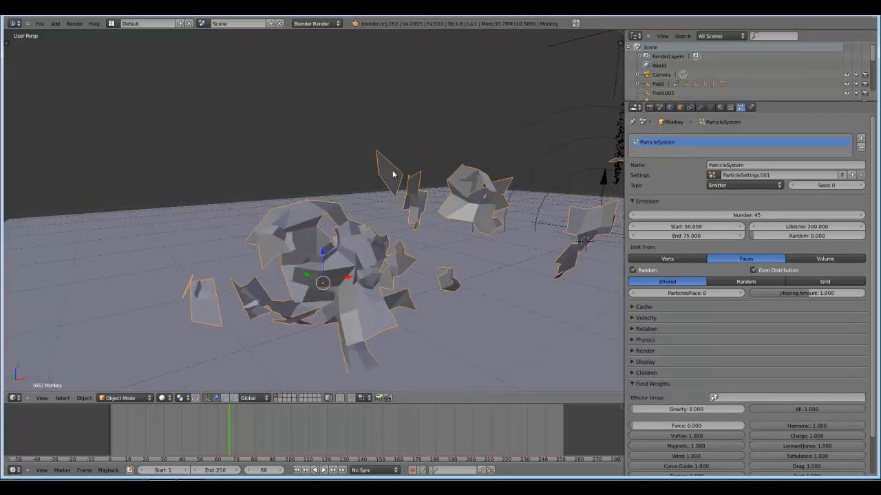
Select the exploding monkey and apply smooth shading to it.
key("a")
middle_click_drag(396, 179, 338, 210)
right_click(272, 213)
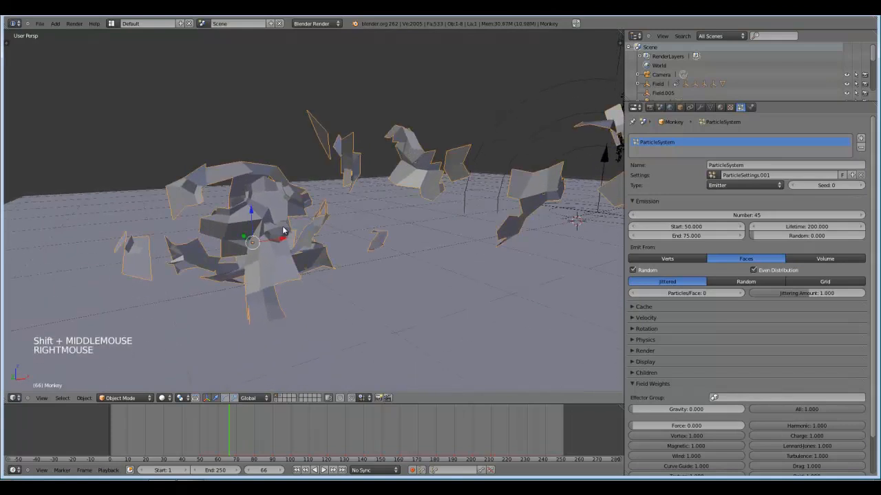
left_click(702, 107)
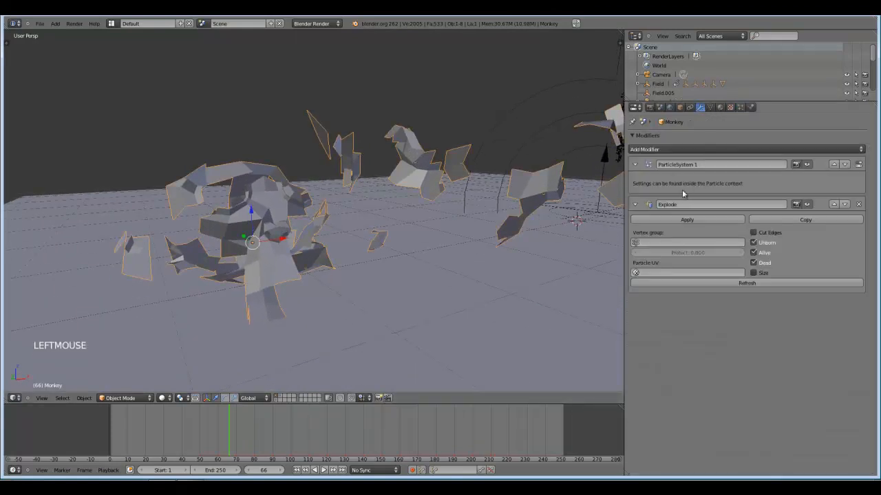
left_click(4, 41)
left_click(31, 148)
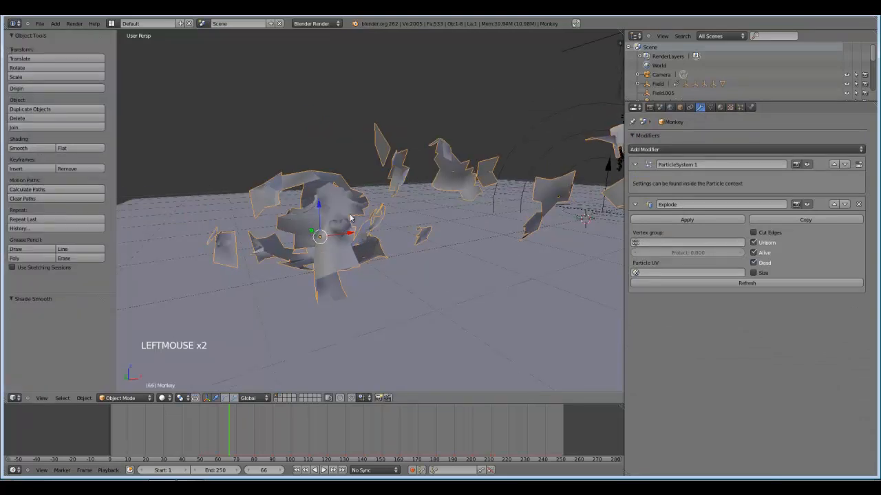
Add a Subdivision Surface modifier to the monkey and move it above the Explode modifier.
left_click(638, 205)
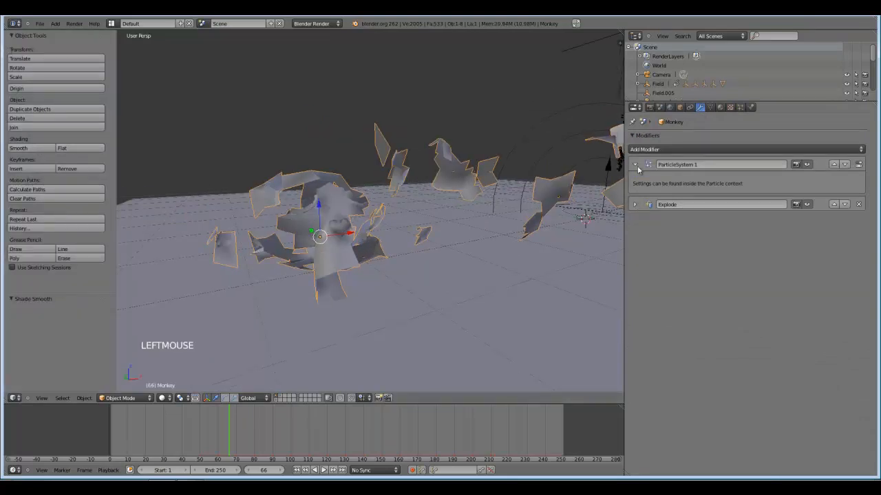
left_click(640, 150)
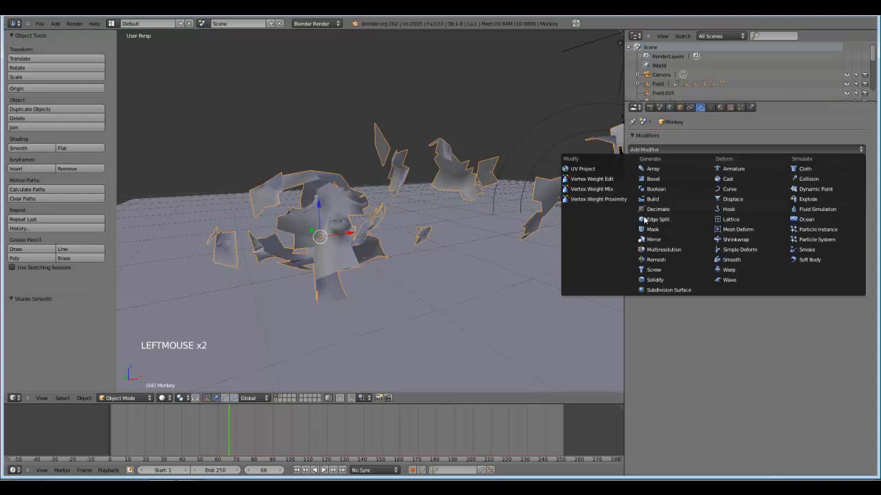
left_click(673, 290)
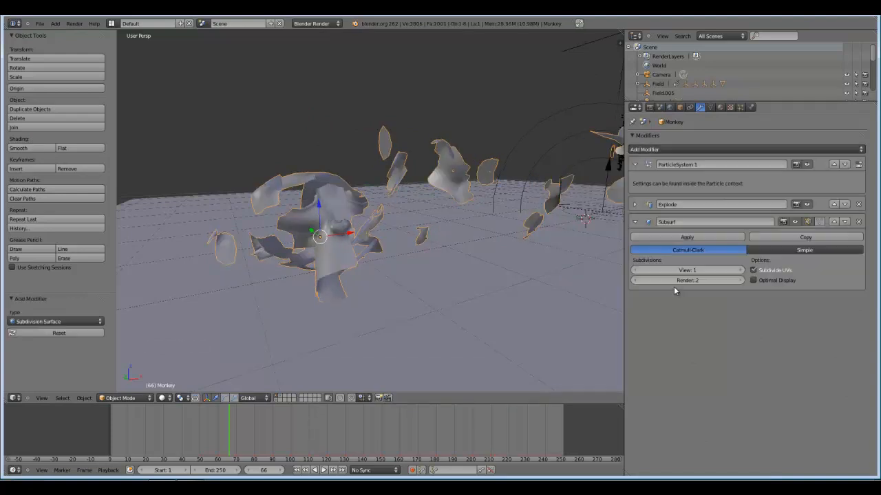
left_click(834, 222)
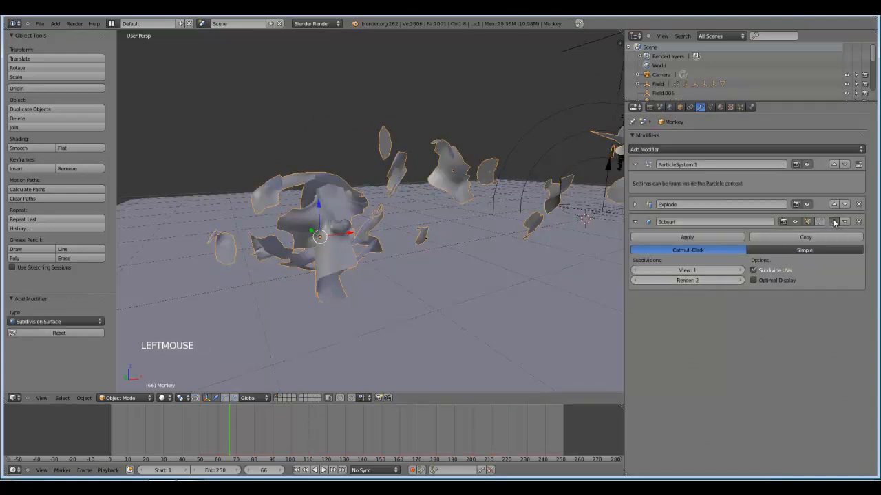
middle_click_drag(493, 216, 409, 244)
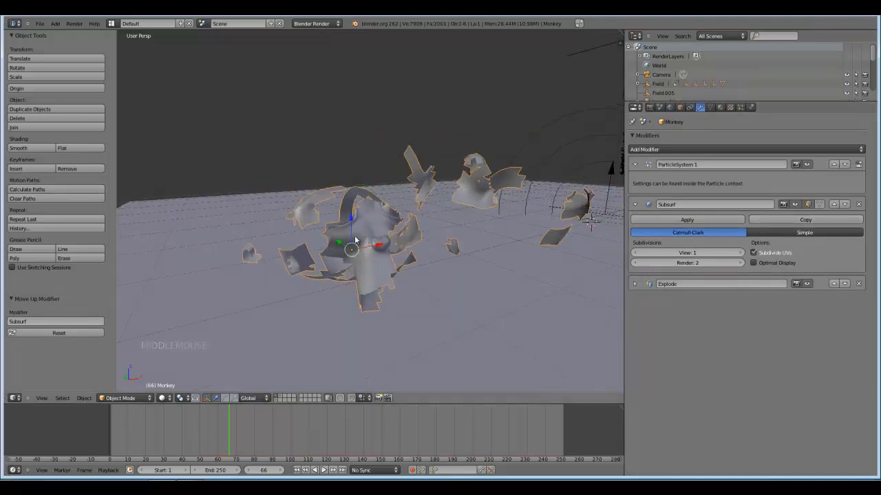
left_click_drag(115, 191, 6, 192)
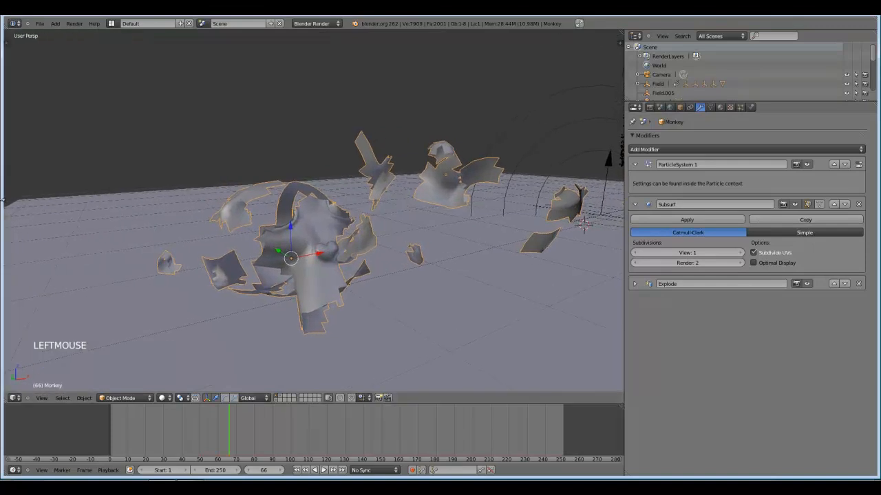
Try the Subdivision Surface modifier below Explode at frame 60, then return it above Explode and compare the fragment edges.
left_click(847, 205)
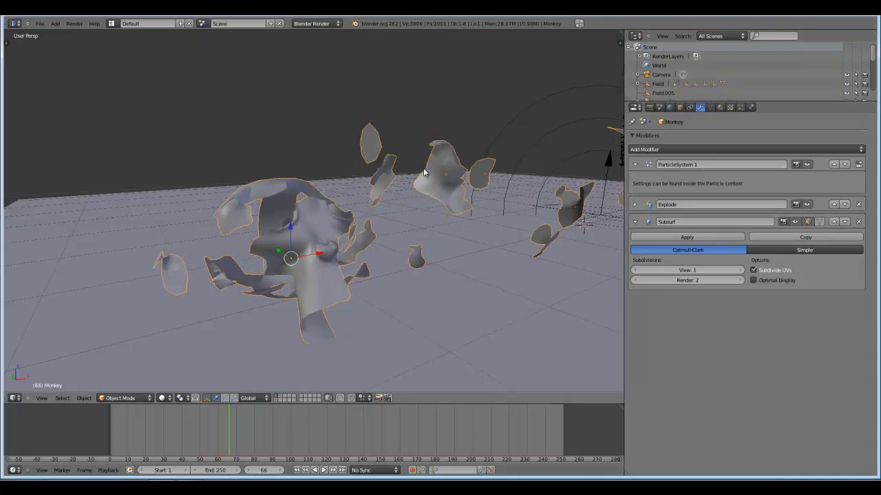
left_click_drag(241, 415, 217, 422)
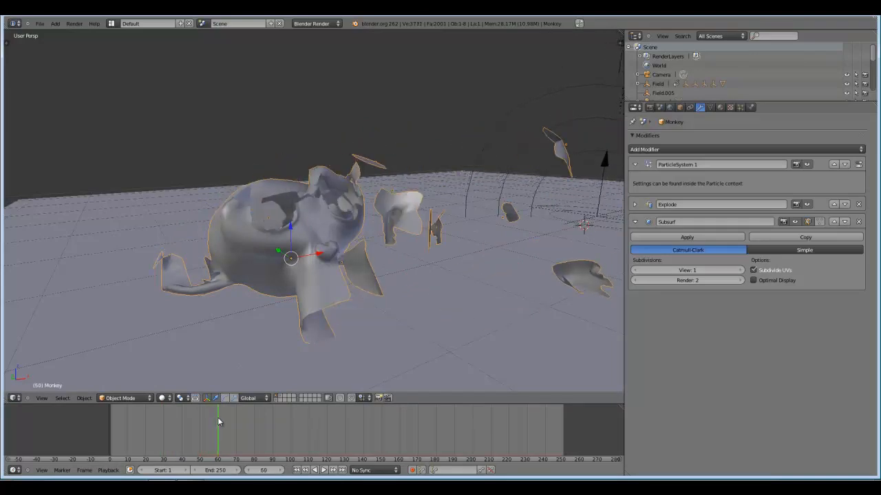
left_click(835, 222)
scroll(433, 244, "up", 5)
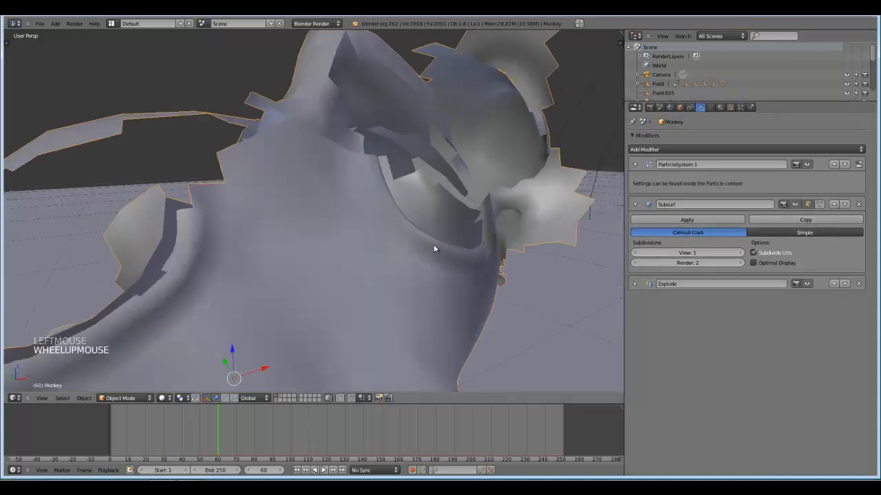
scroll(462, 161, "down", 5)
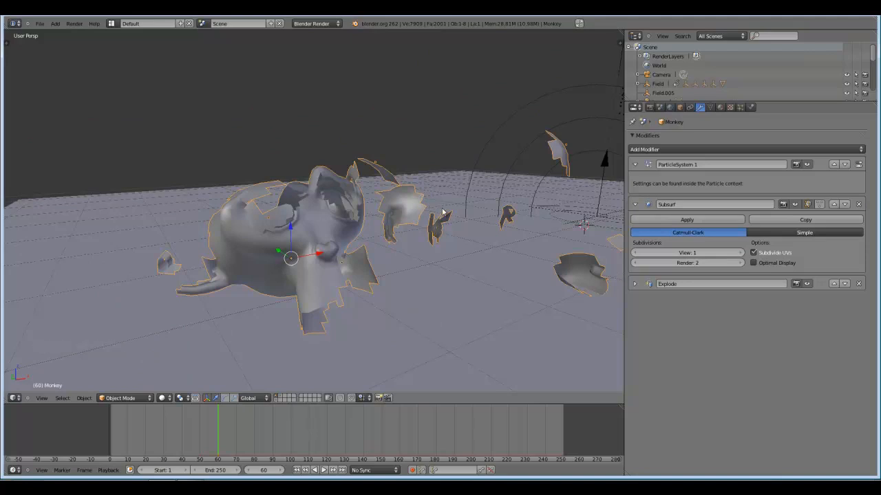
Enable Cut Edges on the monkey's Explode modifier and compare the fragment edges with the option off and on.
middle_click_drag(443, 213, 444, 206, "ctrl")
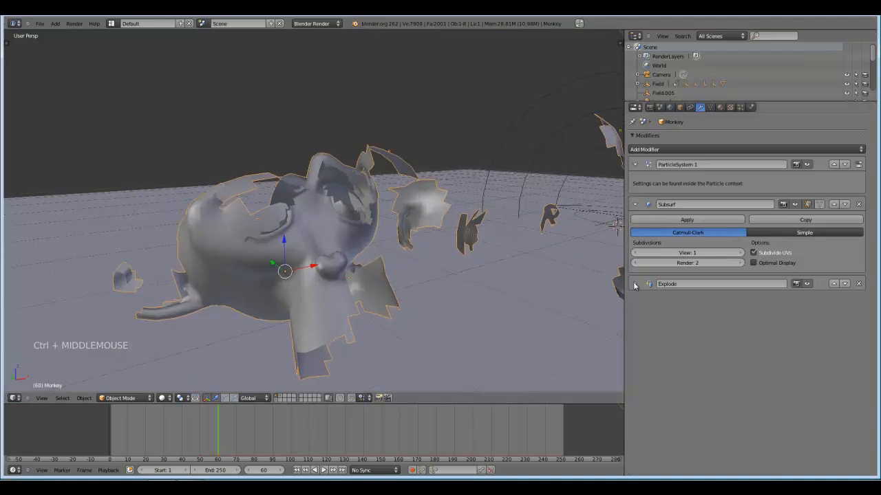
left_click(635, 284)
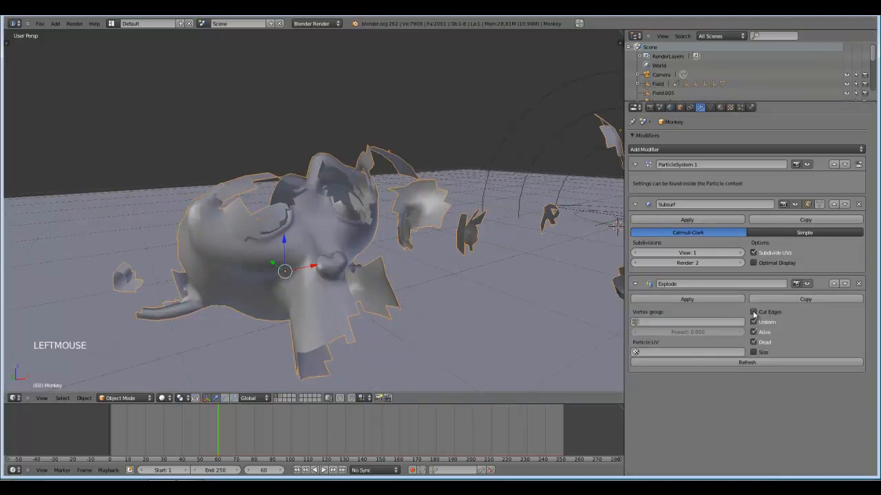
left_click(754, 313)
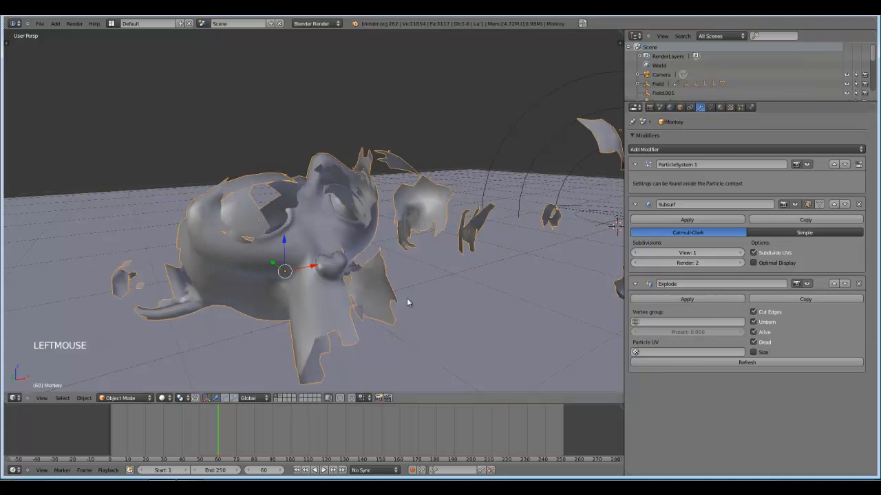
middle_click_drag(407, 301, 421, 296, "shift")
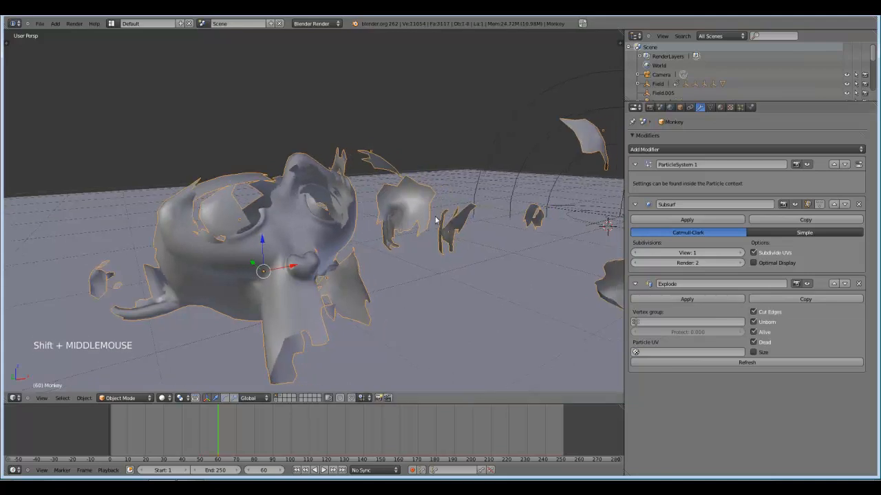
middle_click_drag(443, 248, 460, 273)
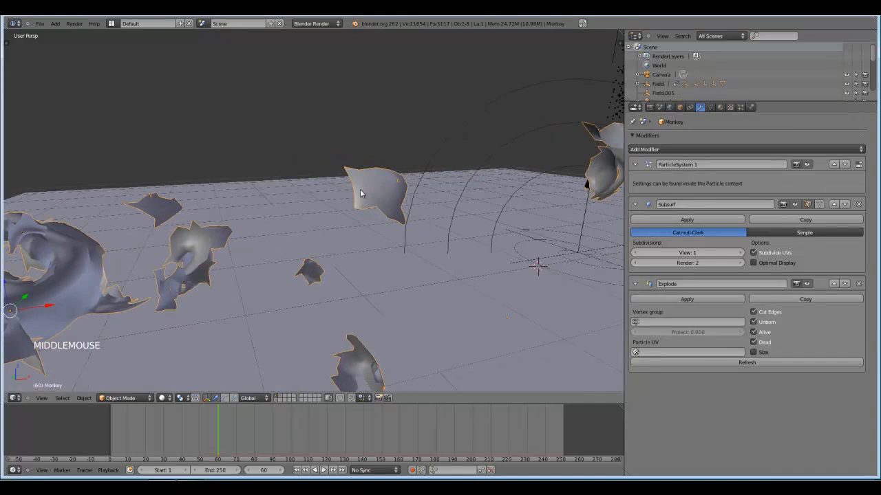
left_click(753, 313)
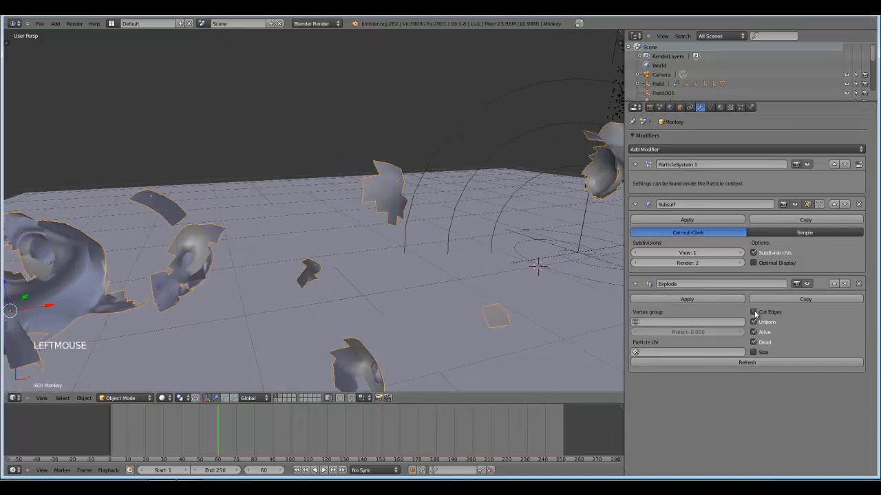
left_click(753, 312)
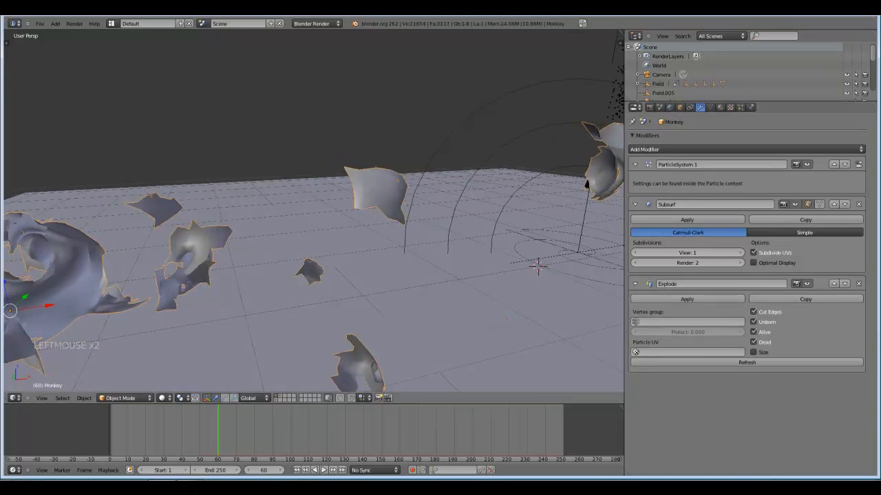
Deselect everything and go to frame 54 for a close look at the hollow, broken snout.
middle_click_drag(220, 236, 246, 209)
key("a")
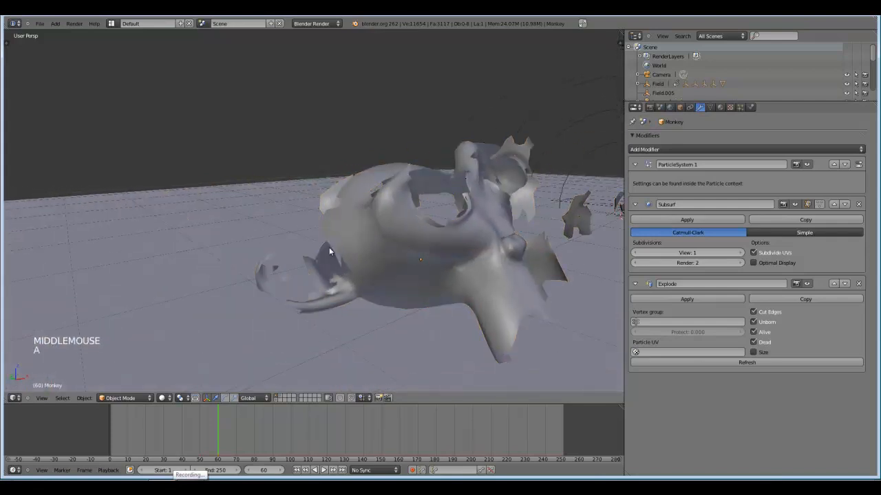
middle_click_drag(329, 247, 284, 262, "shift")
scroll(285, 261, "down", 2)
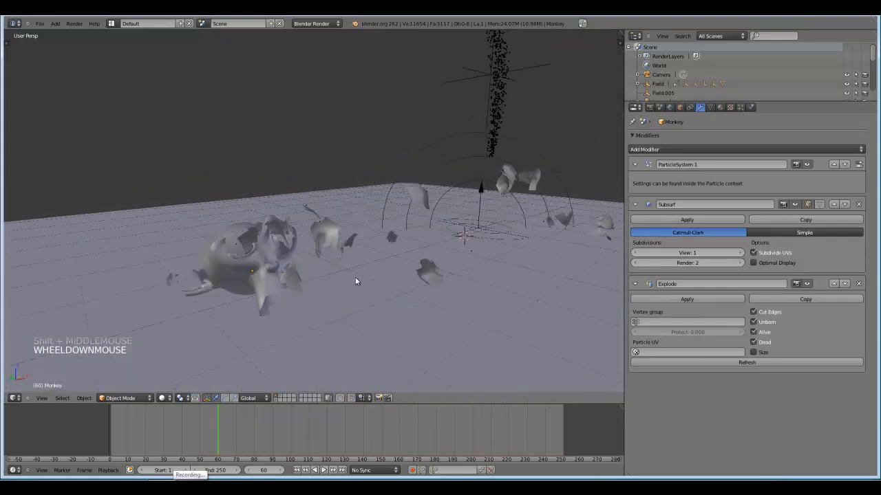
left_click_drag(210, 424, 208, 426)
middle_click_drag(251, 341, 304, 230, "shift")
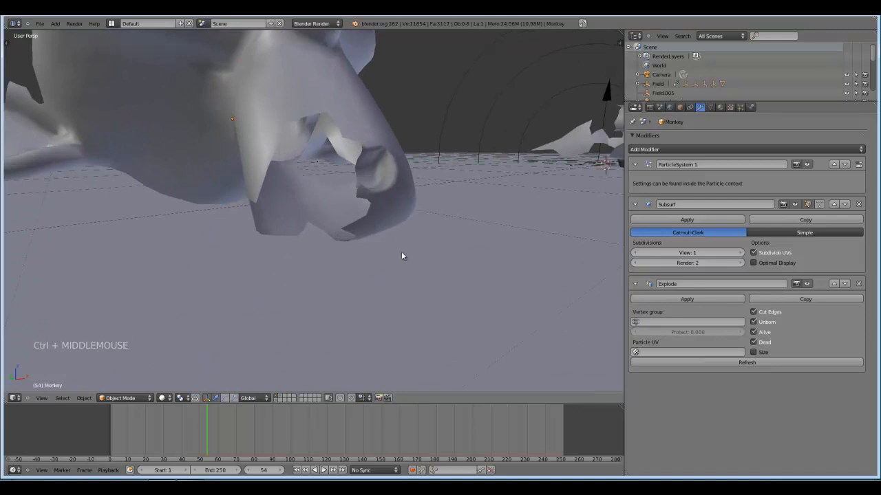
Collapse the monkey's existing modifiers and add a Solidify modifier below Explode.
left_click(635, 205)
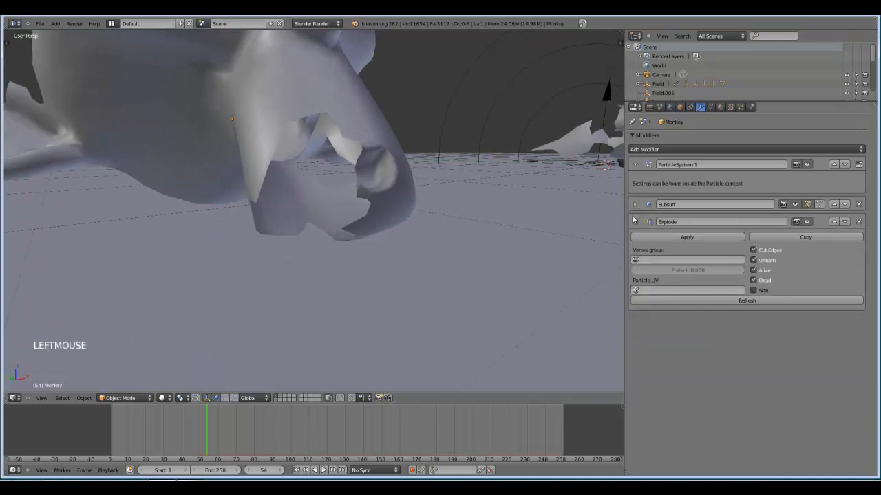
left_click(634, 222)
left_click(634, 165)
left_click(650, 150)
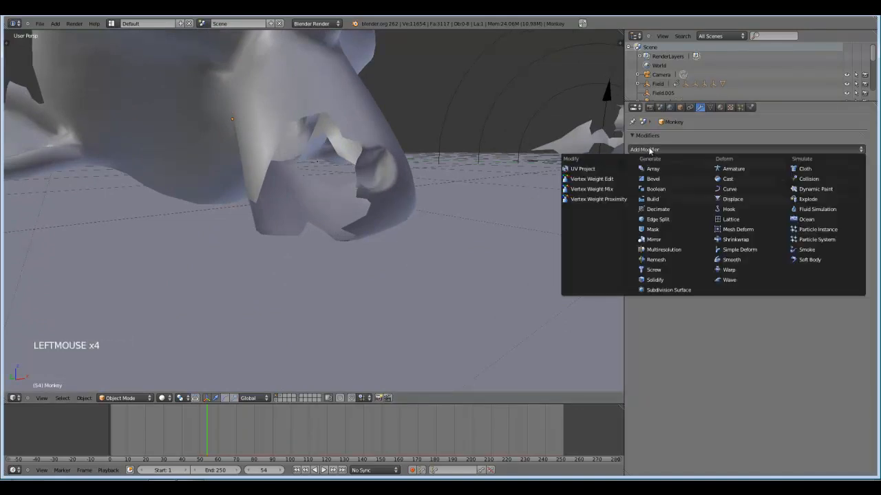
left_click(654, 281)
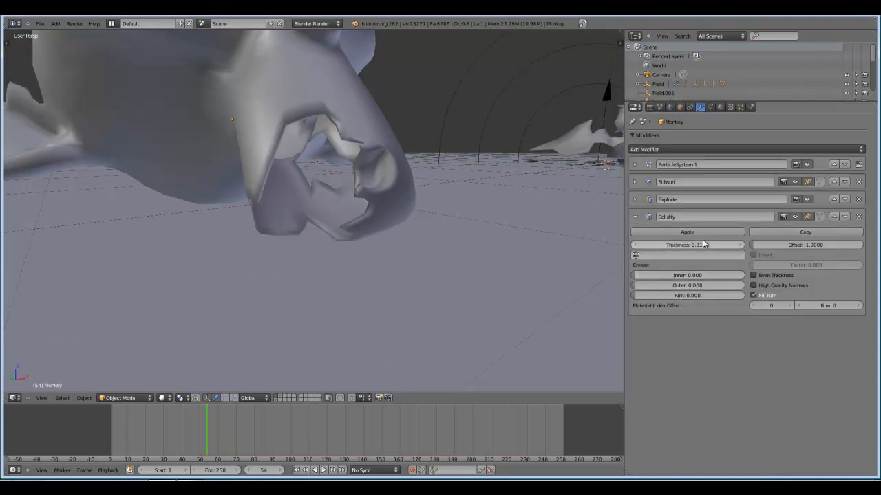
Try several Solidify thicknesses while checking the broken pieces, and settle on about 0.03.
mouse_move(698, 246)
left_mouse_down()
mouse_move(713, 246)
mouse_move(704, 245)
left_mouse_up()
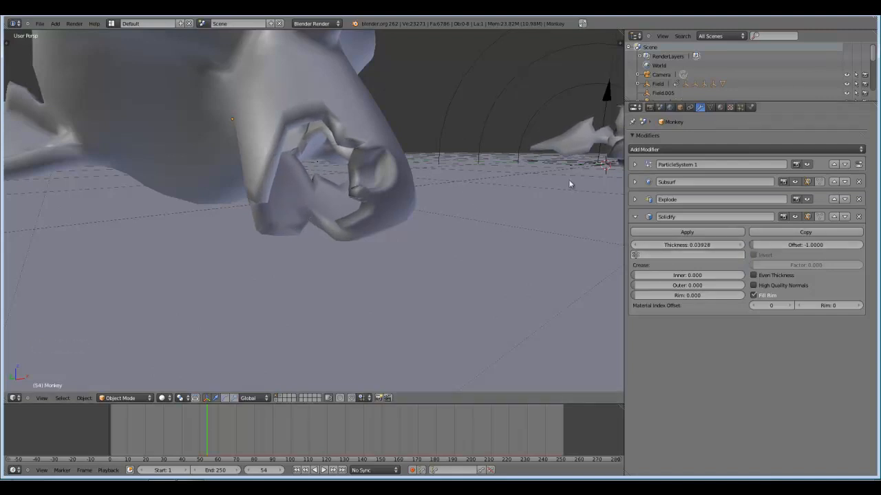
middle_click_drag(571, 183, 549, 195, "shift")
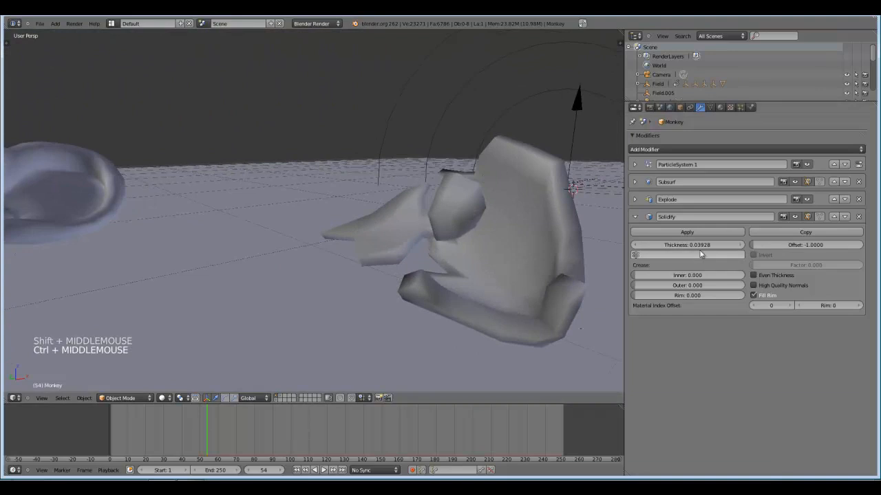
left_click_drag(692, 246, 710, 246)
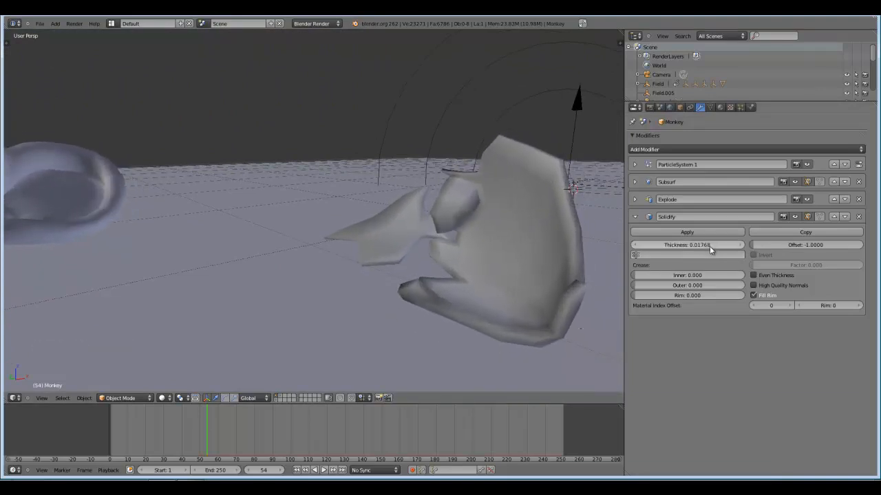
scroll(422, 216, "down", 4)
middle_click_drag(423, 216, 337, 231, "shift")
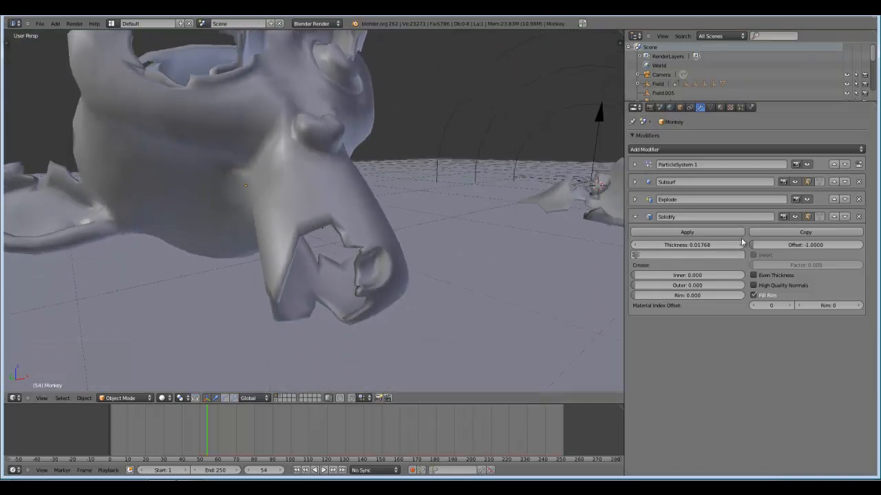
left_click_drag(707, 245, 707, 245)
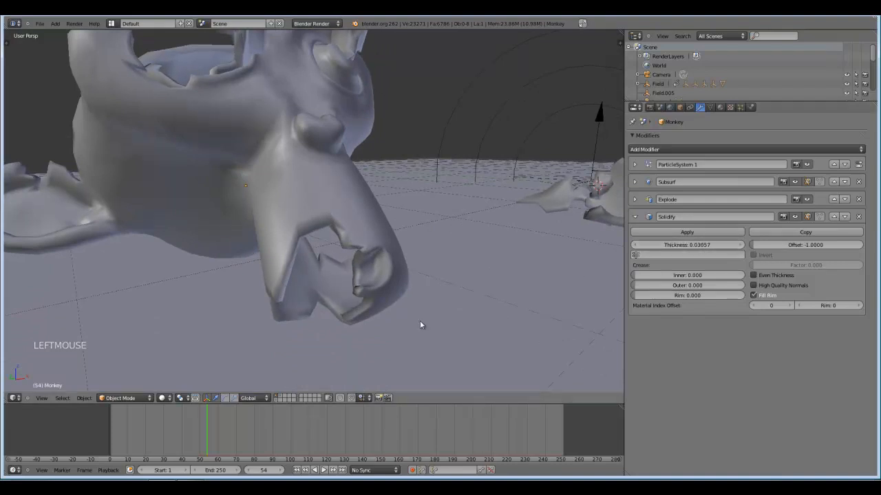
Add an Edge Split modifier below Solidify and inspect the fragments' sharpened rims.
left_click(634, 216)
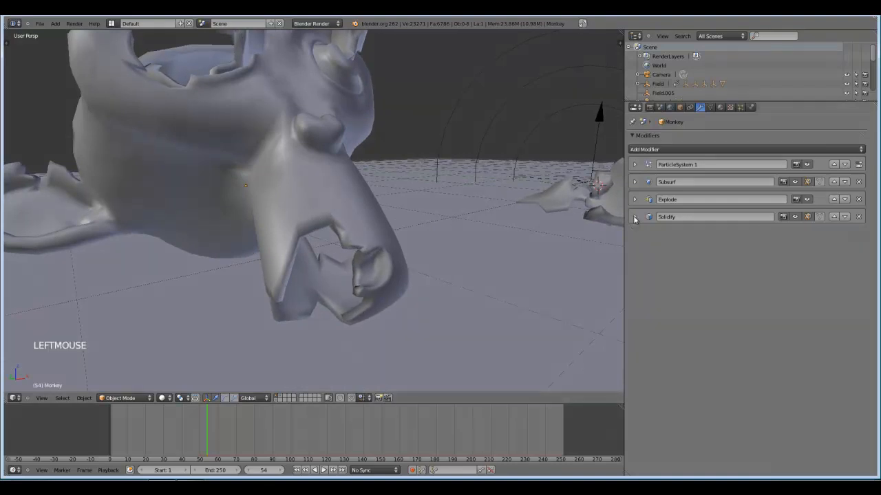
left_click(643, 151)
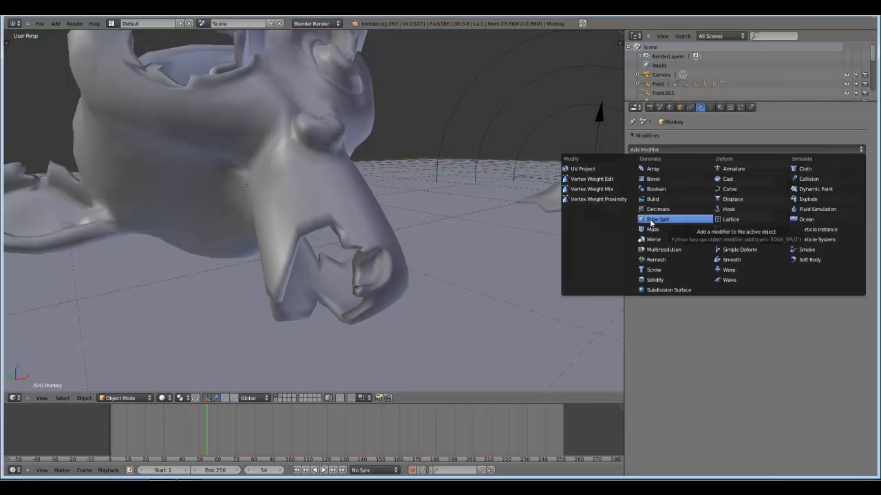
left_click(649, 219)
middle_click_drag(531, 181, 417, 229, "shift")
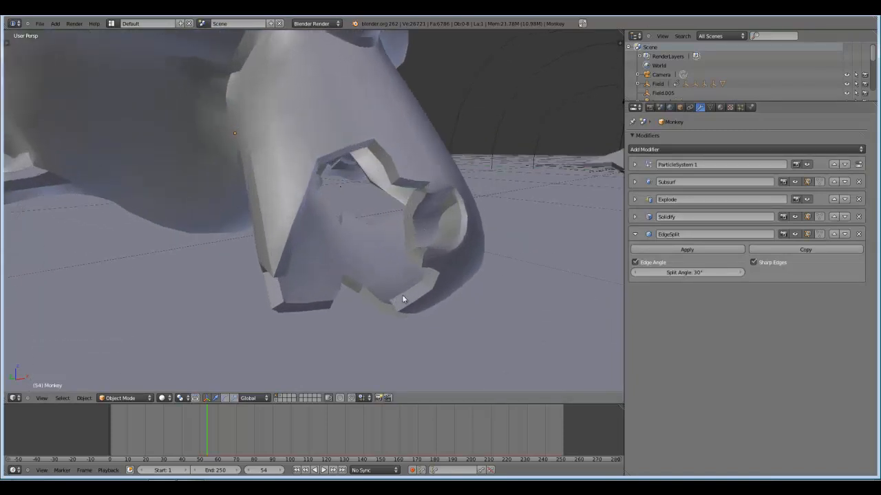
scroll(456, 271, "down", 5)
middle_click_drag(488, 193, 481, 214, "shift")
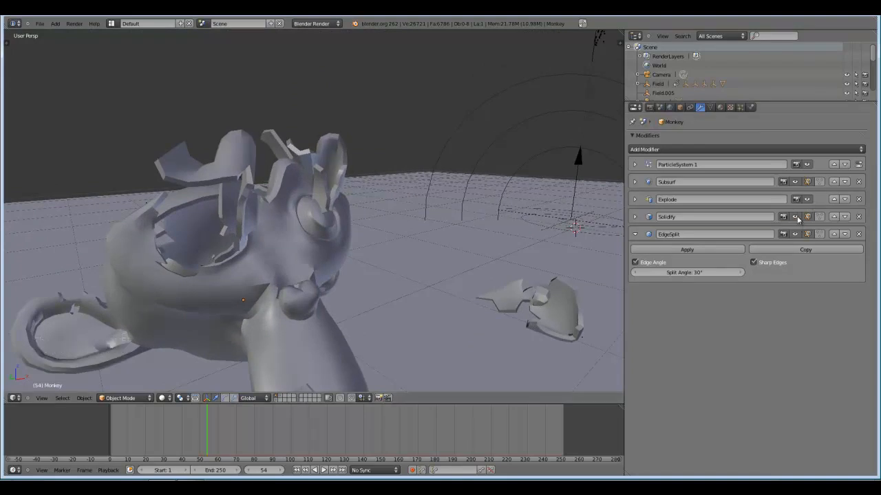
Hide Edge Split, Solidify, Explode and Subsurf in the viewport to examine the original low-poly monkey.
left_click(794, 234)
left_click(796, 234)
left_click(810, 200)
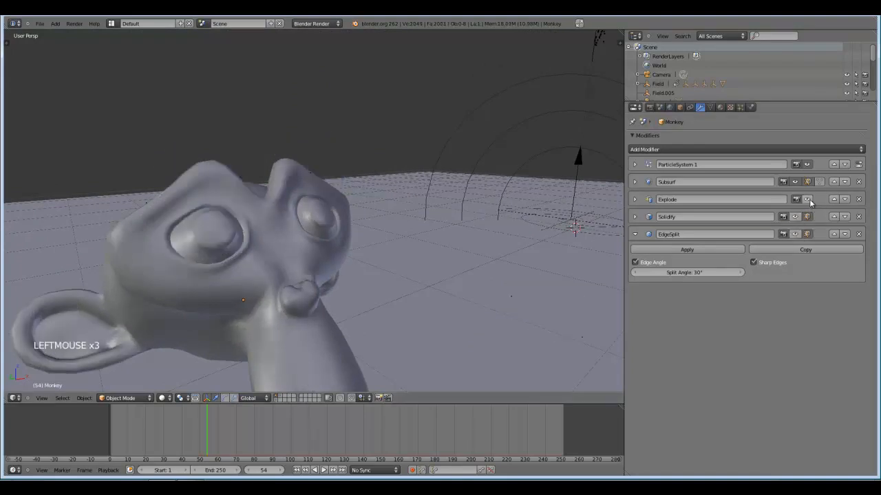
left_click(796, 183)
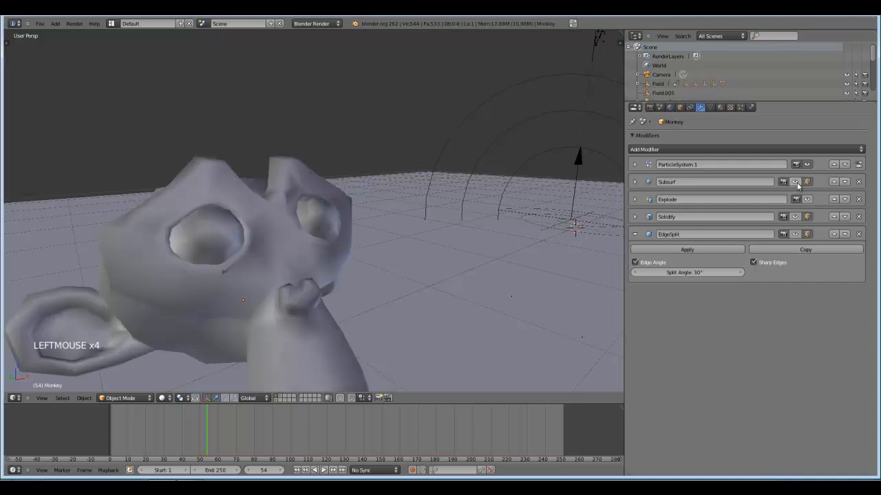
middle_click_drag(505, 232, 547, 179, "shift")
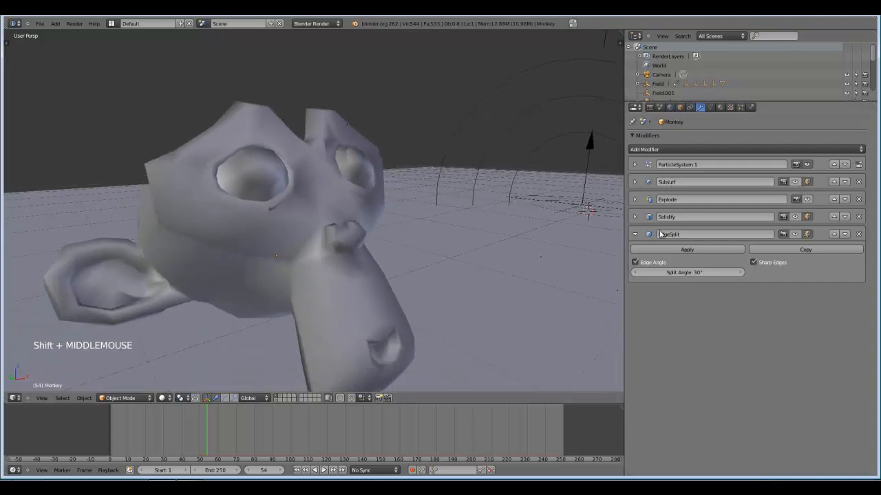
Show Subsurf, Explode, Solidify and Edge Split in the viewport again one by one, examining each modifier's effect.
left_click(796, 182)
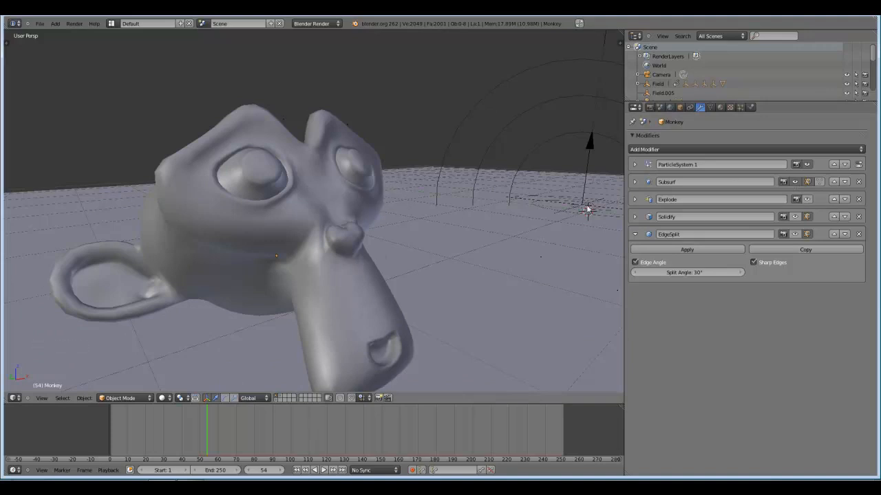
left_click(807, 199)
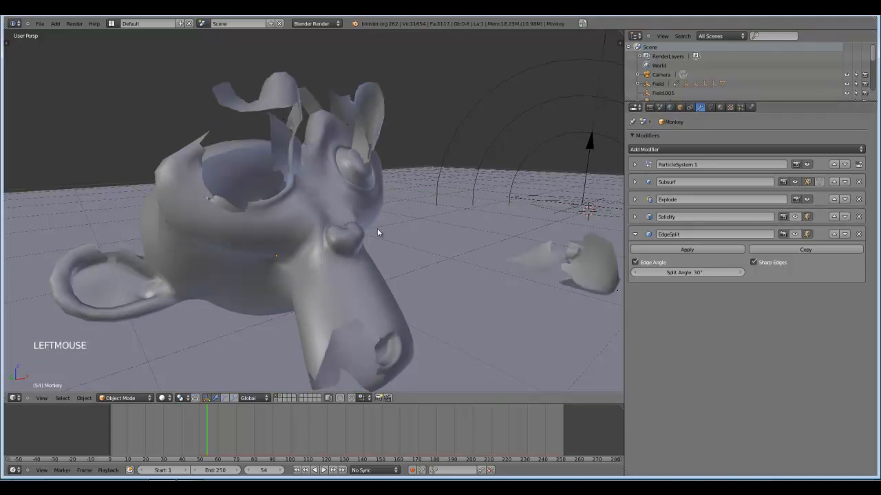
middle_click_drag(377, 232, 412, 215, "shift")
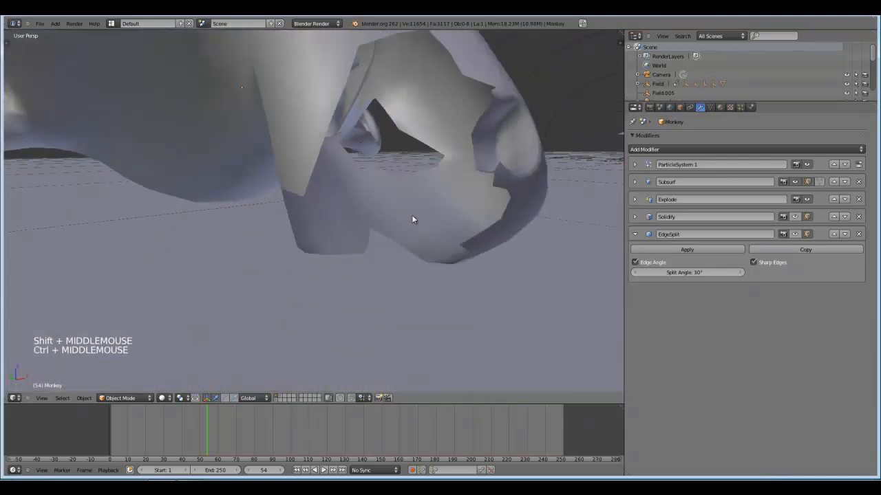
left_click(796, 217)
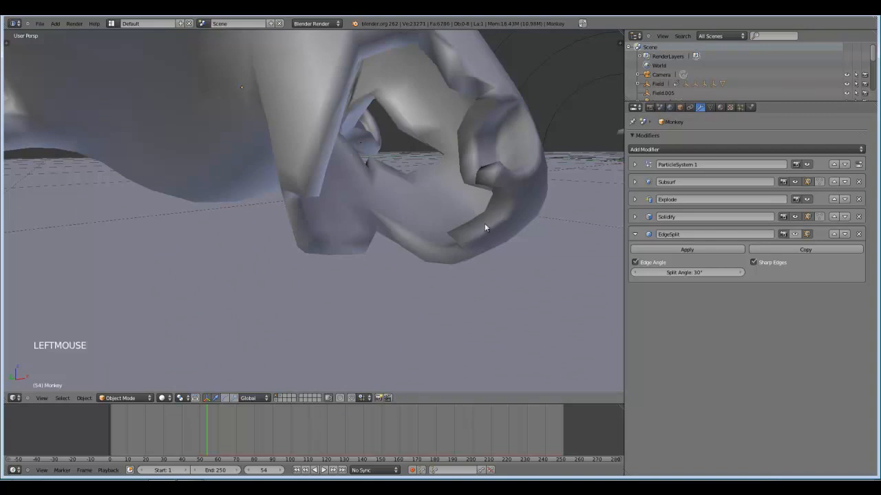
left_click(795, 235)
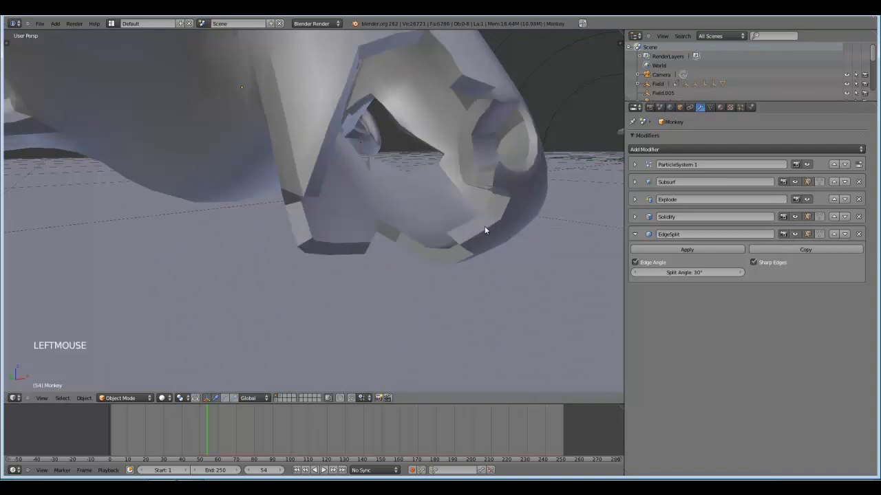
Scrub the animation to frame 76 and examine the thickened fragments up close.
scroll(495, 220, "down", 2)
middle_click_drag(488, 222, 521, 218, "shift")
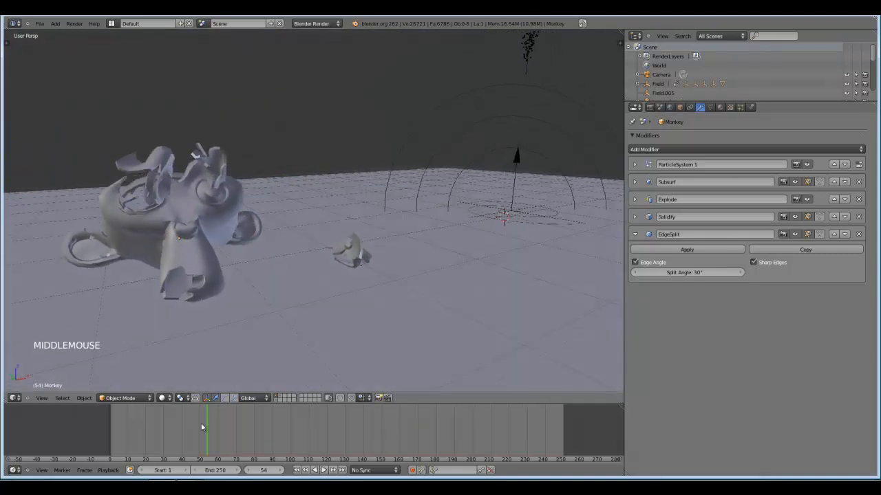
left_click(214, 435)
left_click_drag(213, 431, 246, 431)
mouse_move(352, 298)
middle_mouse_down("ctrl")
mouse_move(363, 279)
mouse_move(360, 296)
middle_mouse_up("ctrl")
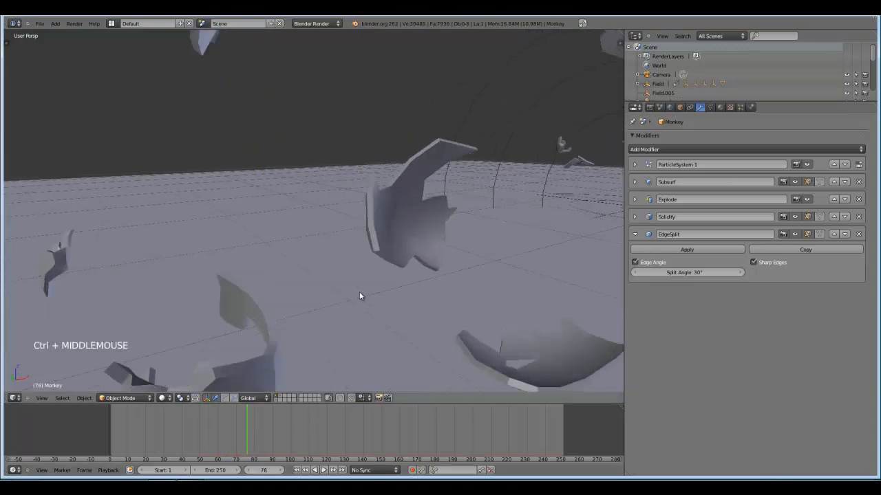
Advance to frame 109 and view the debris swirling around the tornado across the whole ground plane.
scroll(351, 272, "down", 3)
middle_click_drag(408, 267, 329, 297, "shift")
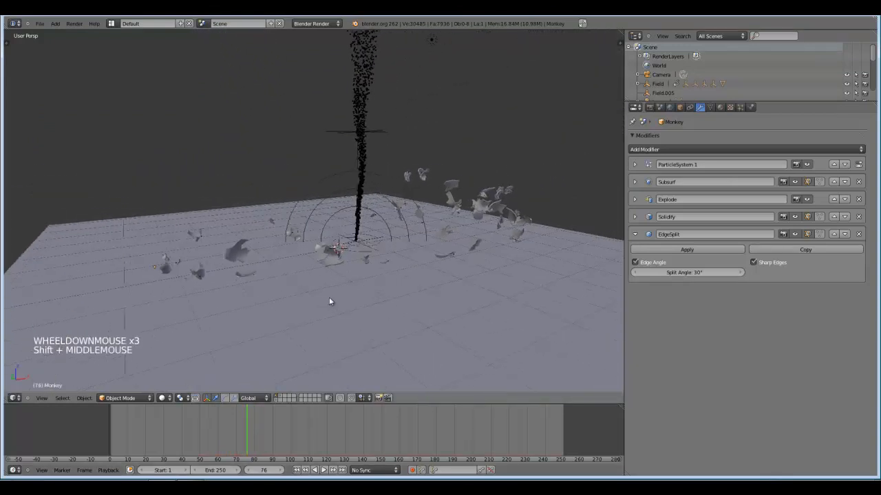
scroll(324, 323, "down", 1)
left_click_drag(291, 424, 307, 447)
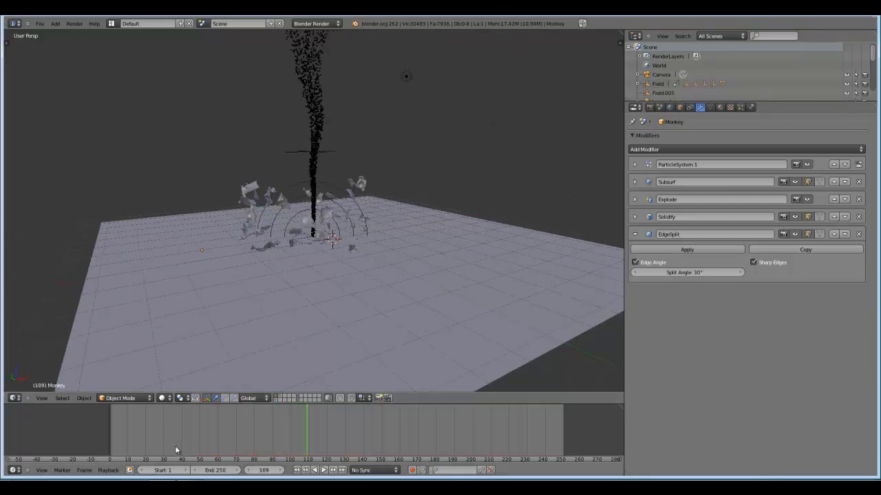
Return to frame 11 and bake the particle system cache of the monkey.
left_click(129, 436)
right_click(199, 267)
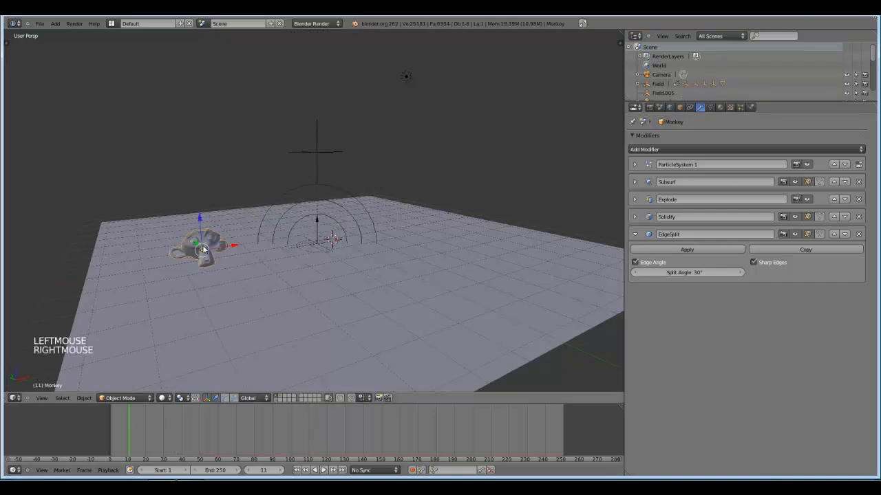
left_click(741, 107)
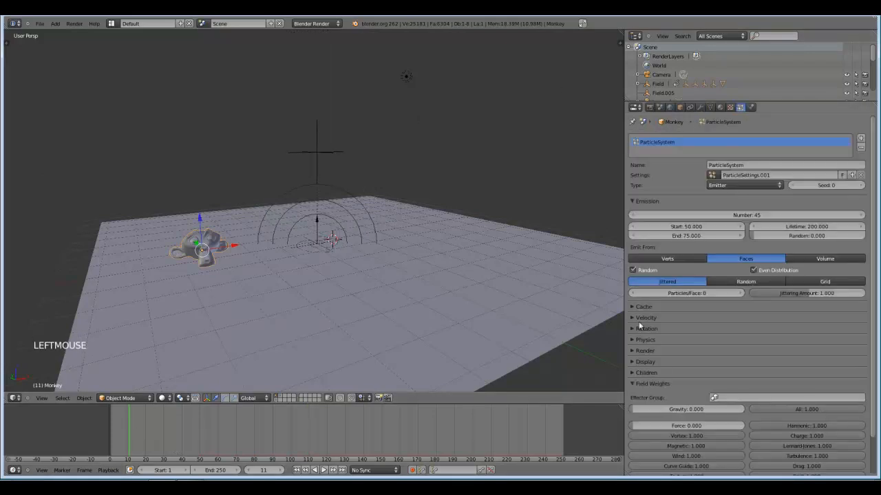
left_click(633, 383)
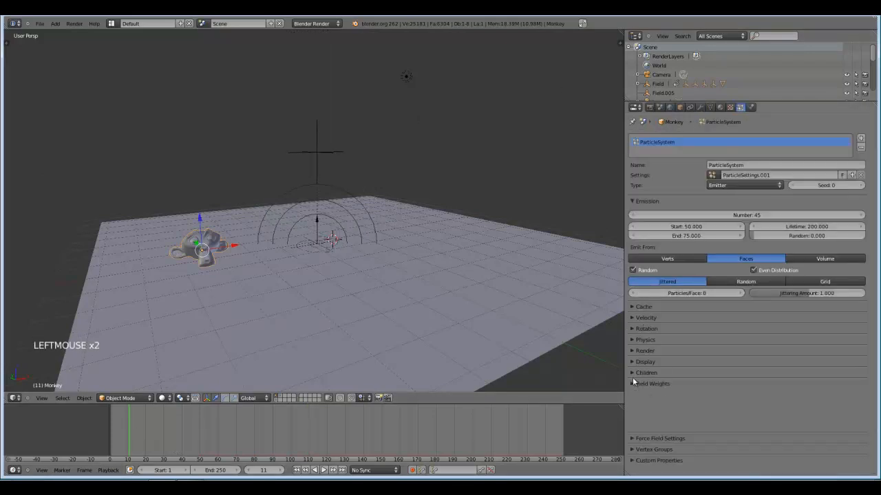
left_click(637, 307)
left_click(660, 421)
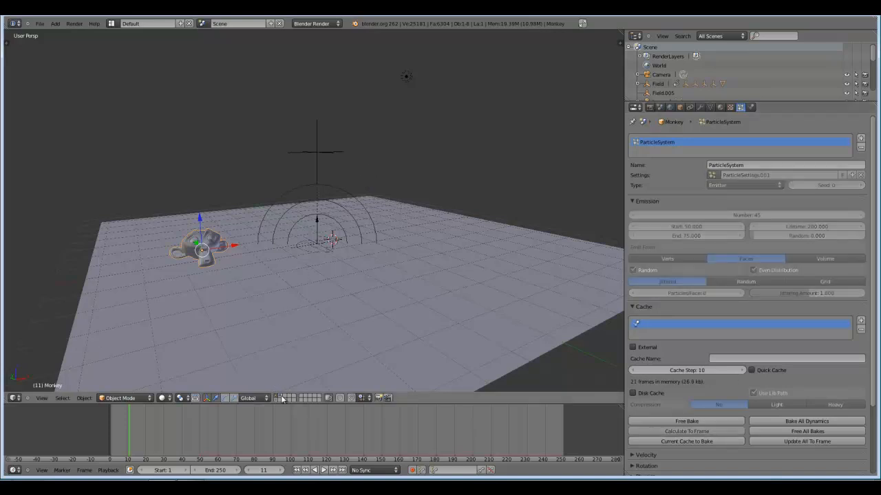
Move the monkey to the second layer and display that layer with its smoke domain and lamps.
key("m")
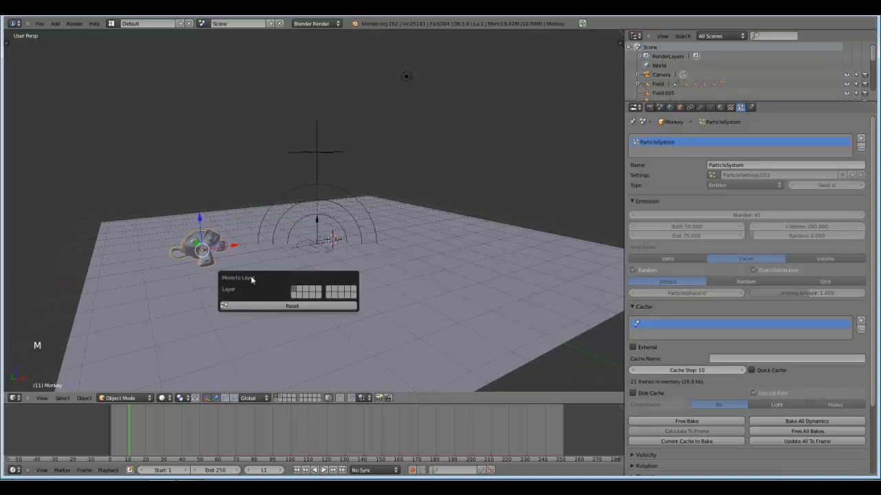
left_click(303, 293)
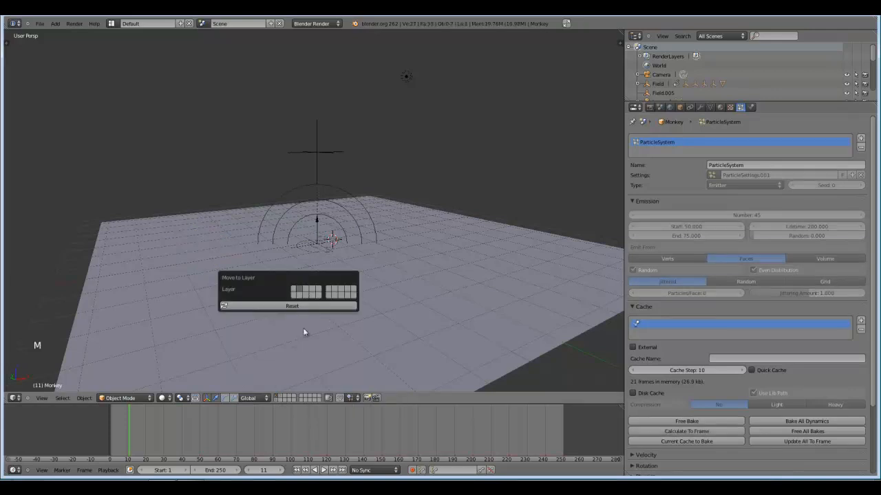
left_click(279, 399)
Scrub the animation to frame 114 and render it from the camera to check the debris around the smoke tornado.
left_click(152, 444)
left_click_drag(162, 440, 316, 431)
middle_click_drag(332, 331, 350, 287, "shift")
key("KP_0")
scroll(342, 341, "up", 2)
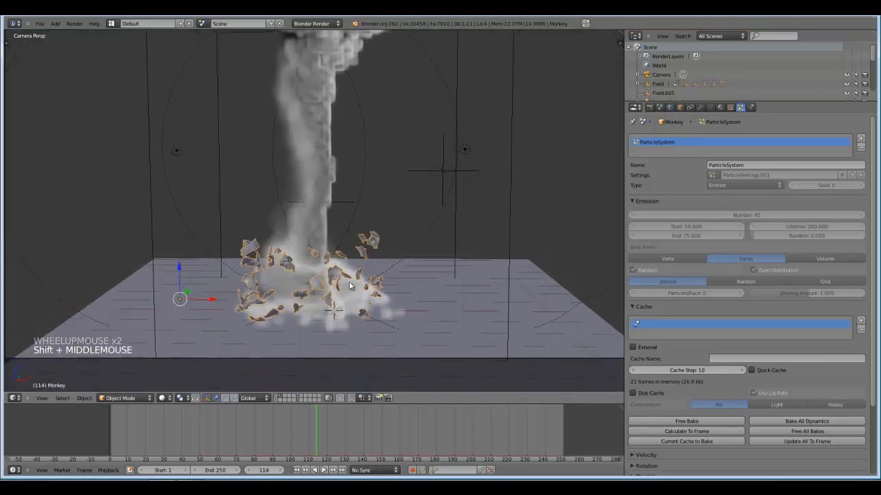
key("F12")
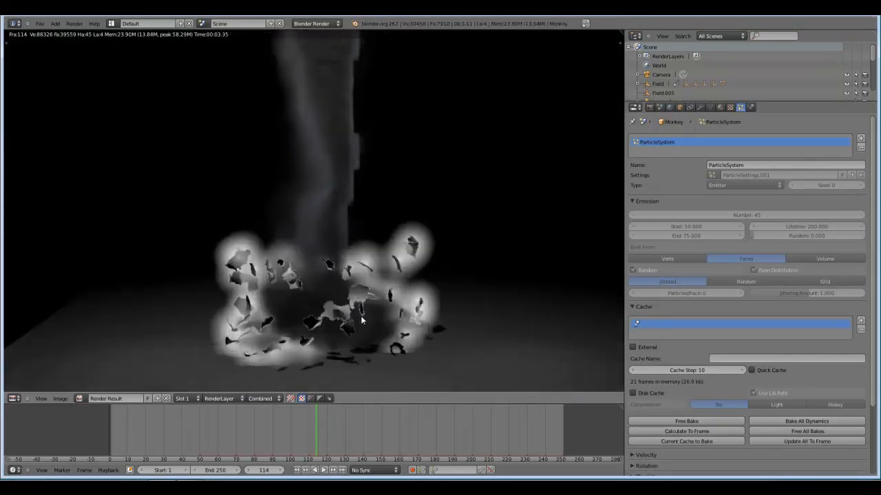
key("Escape")
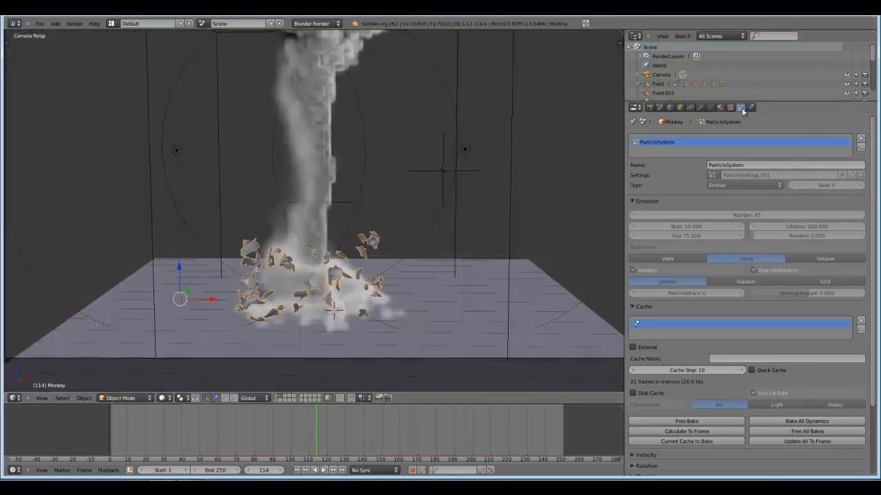
Set the monkey's particle render type to None and render frame 114 again.
left_click(633, 201)
left_click(633, 212)
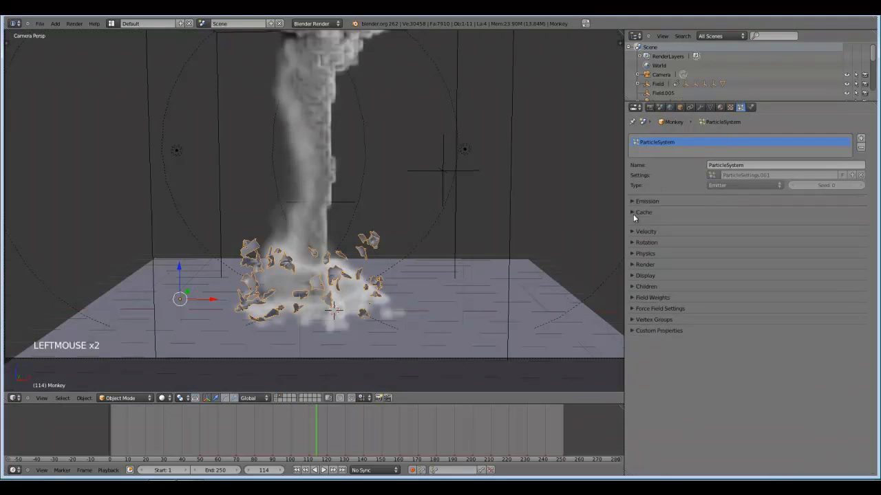
left_click(633, 256)
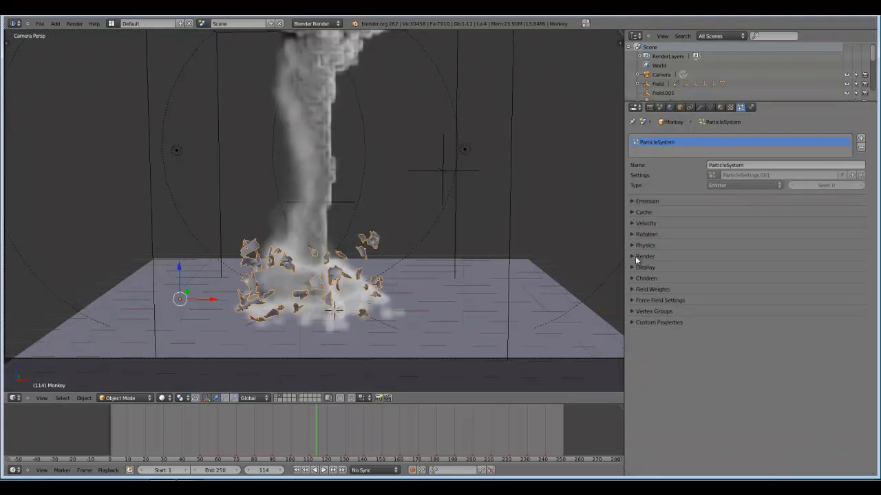
left_click(645, 303)
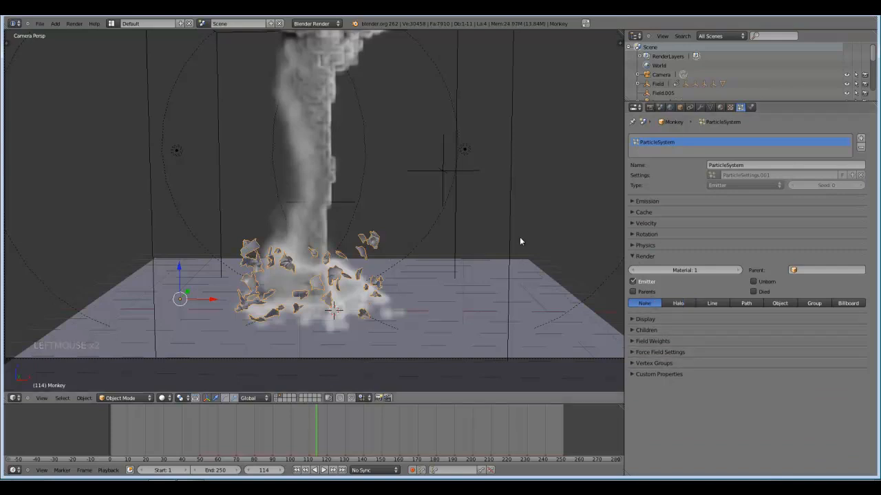
key("F12")
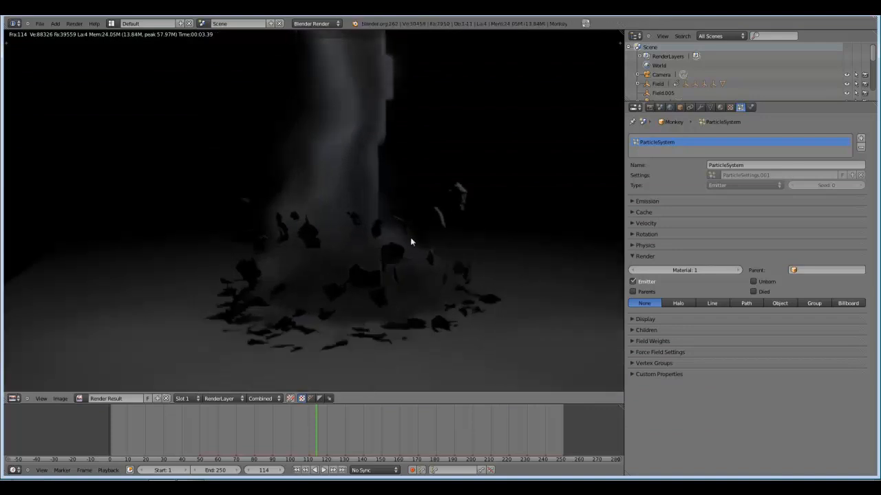
scroll(417, 263, "down", 2)
key("Escape")
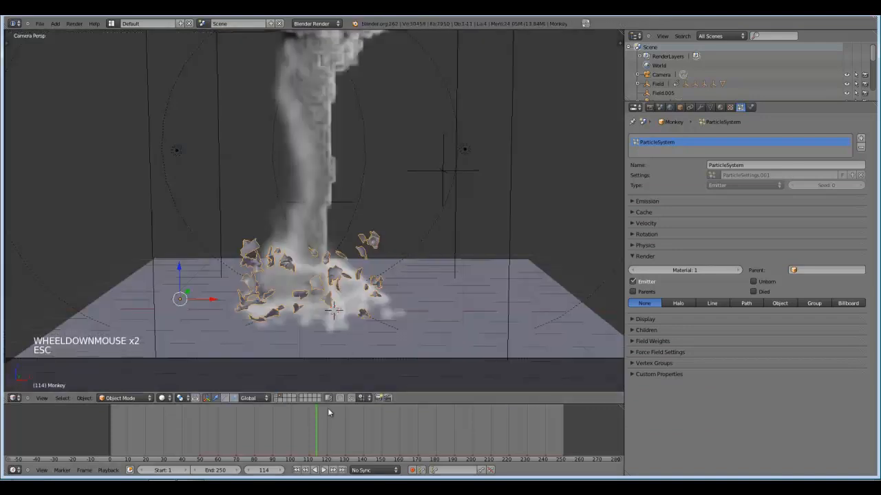
Go back to frame 58 and move one of the point lamps down close to the breaking monkey.
left_click_drag(313, 422, 215, 421)
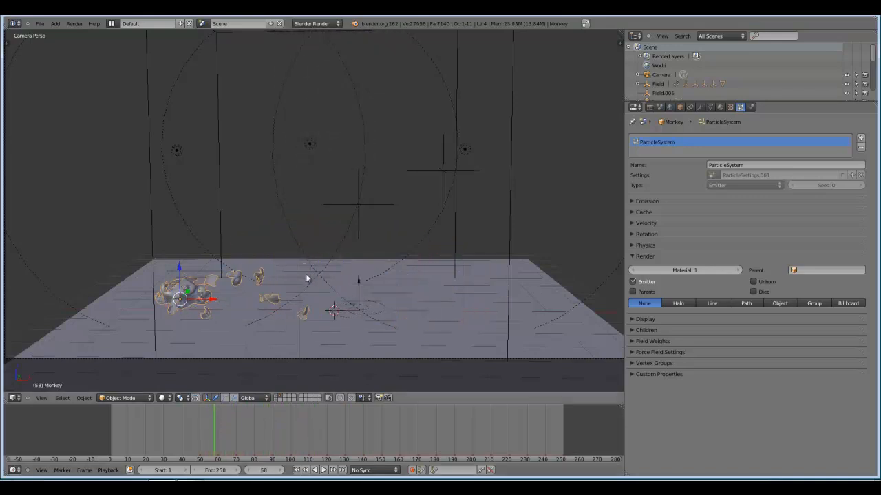
middle_click_drag(306, 274, 370, 232)
scroll(370, 232, "down", 2)
right_click(346, 167)
middle_click_drag(346, 167, 356, 272)
key("g")
left_click(387, 198)
key("g")
left_click(390, 225)
scroll(367, 262, "up", 3)
key("g")
left_click(355, 270)
Move the Point.001 lamp beside the monkey, to about X -6.091, Y 1.797, Z 2.241.
scroll(354, 266, "down", 2)
right_click(191, 256)
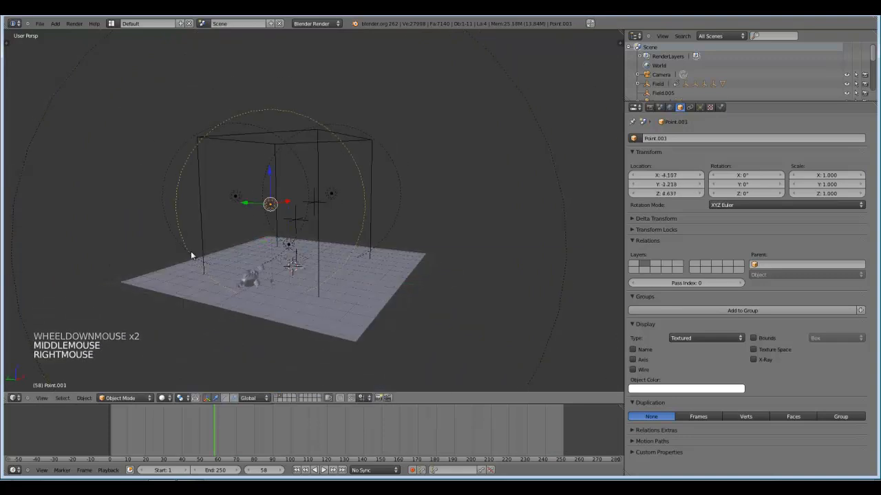
key("g")
key("g")
left_click(320, 267)
middle_click_drag(321, 268, 280, 270)
scroll(280, 271, "up", 3)
Render frame 58 and examine the lighting and shadows on the monkey and its fragments up close.
key("F12")
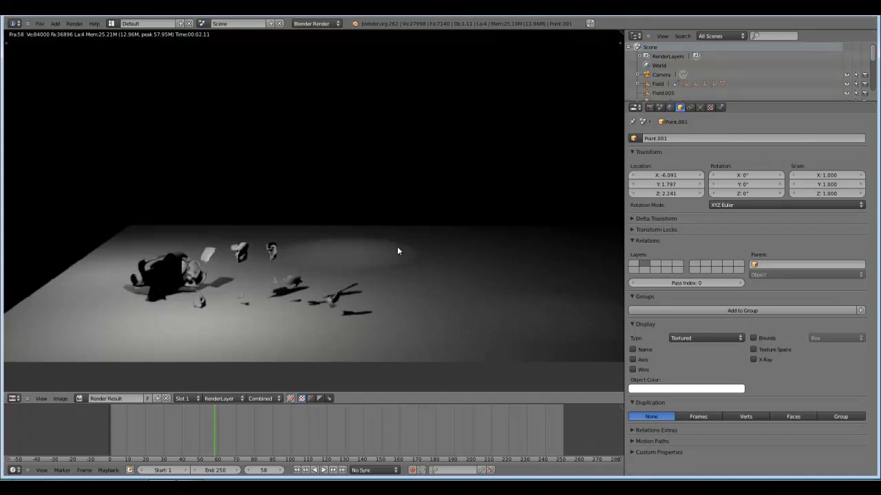
scroll(397, 250, "down", 2)
scroll(397, 251, "up", 1)
key("Escape")
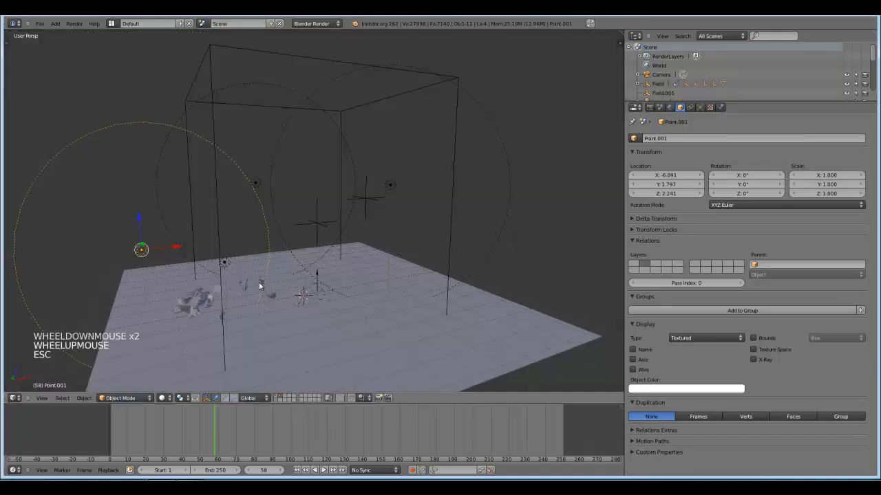
middle_click_drag(258, 282, 105, 371)
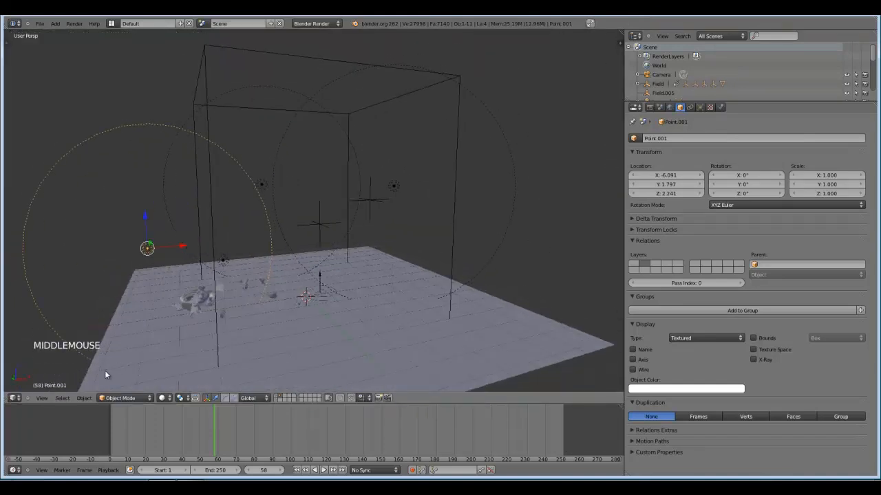
left_click(15, 398)
left_click(32, 339)
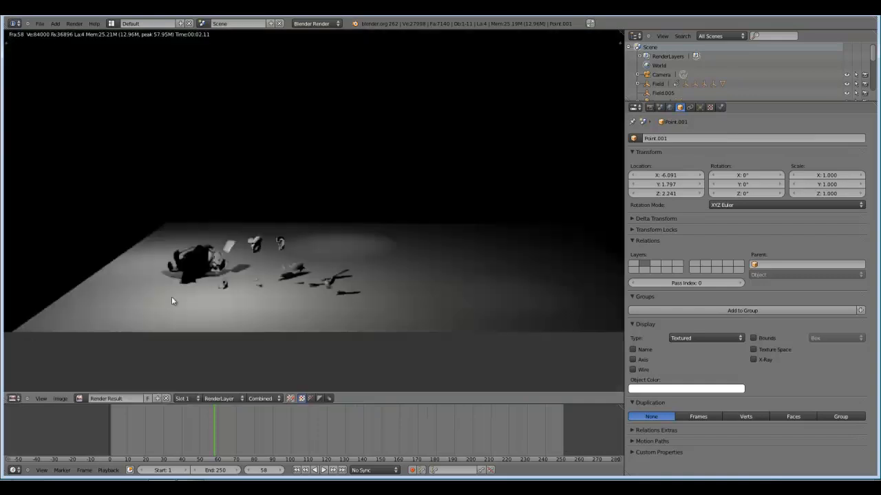
scroll(293, 255, "up", 4)
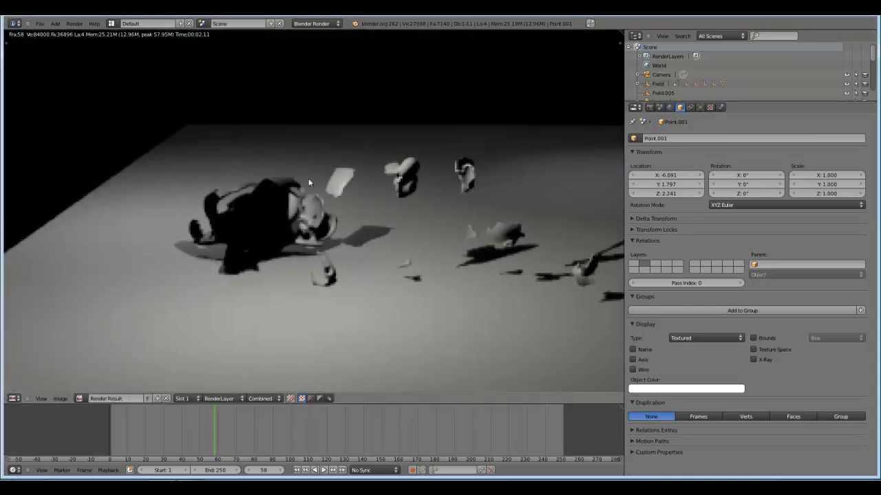
scroll(344, 235, "down", 1)
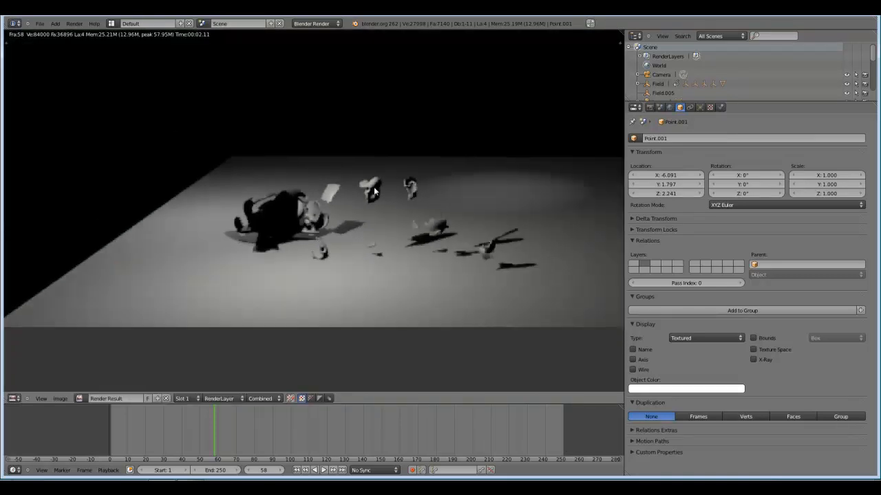
scroll(309, 251, "up", 4)
scroll(260, 214, "down", 5)
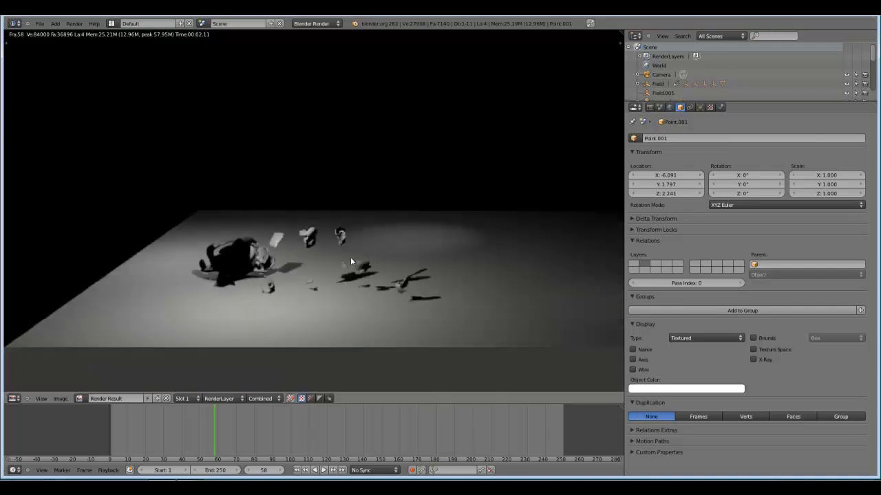
left_click(16, 398)
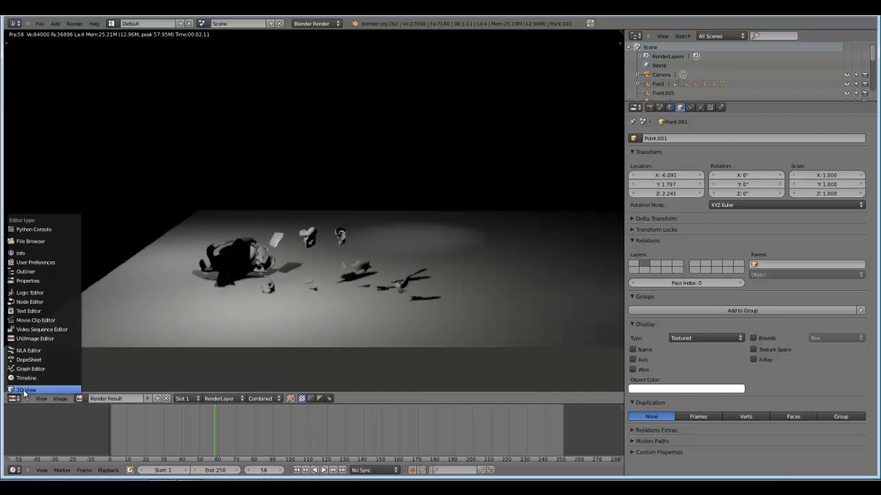
left_click(24, 390)
Add a new material to the monkey and enable Receive Transparent in its shadow settings.
right_click(198, 280)
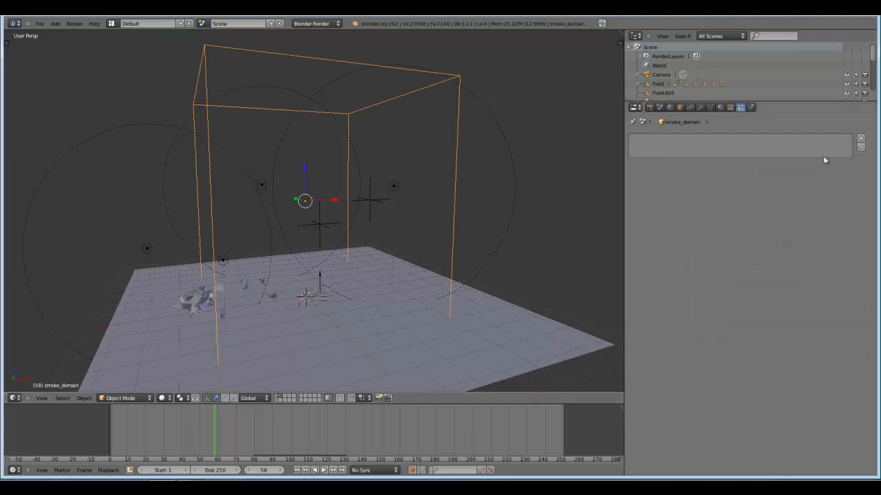
left_click(720, 106)
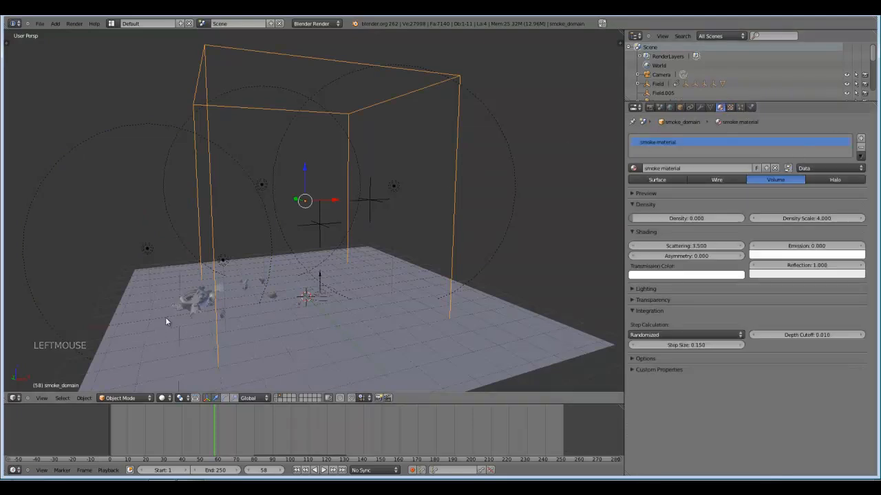
right_click(196, 302)
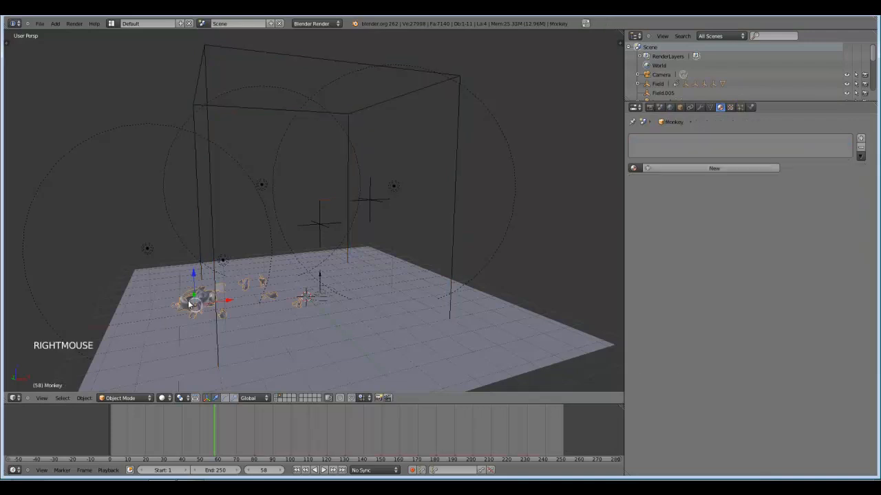
left_click(722, 167)
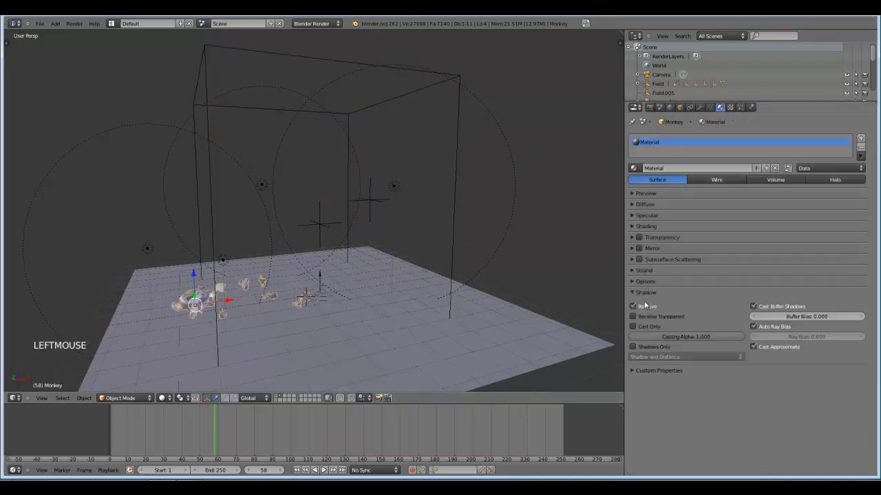
left_click(633, 317)
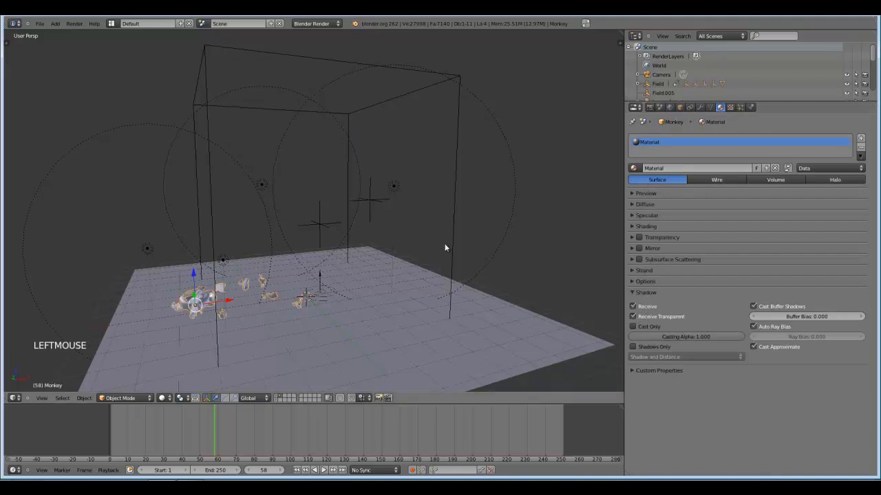
Render frame 58 from the camera view and check the monkey's shading inside the smoke domain.
key("KP_0")
key("F12")
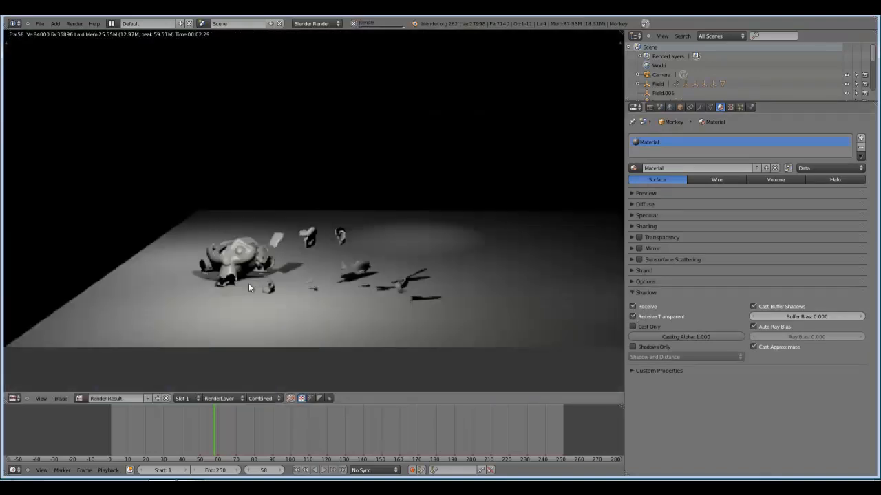
scroll(338, 269, "down", 4)
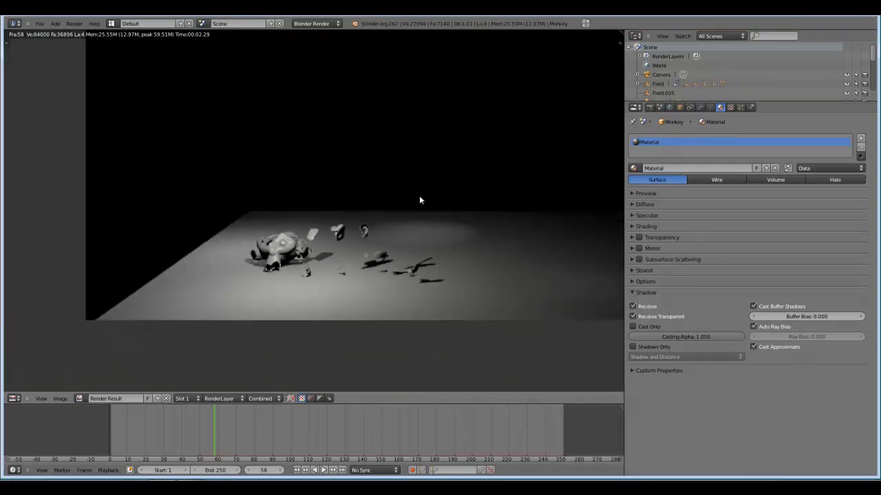
key("Escape")
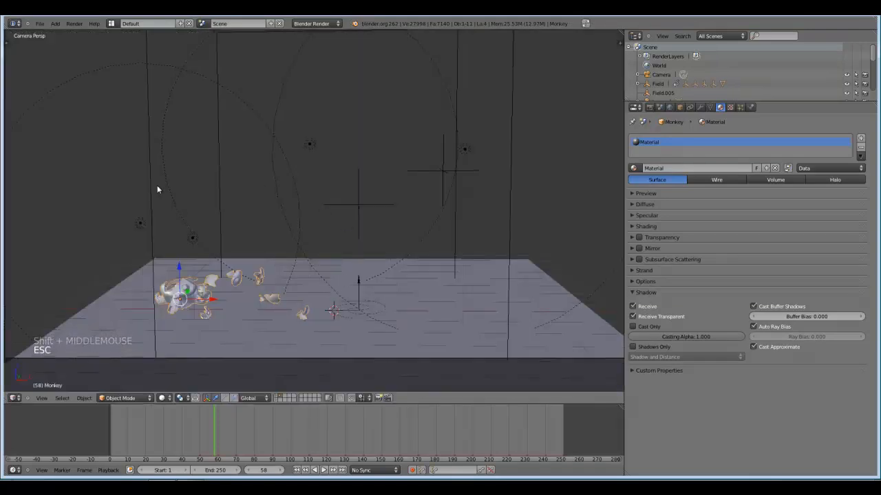
Advance to frame 80 and render the debris together with the smoke tornado.
left_click_drag(225, 410, 254, 417)
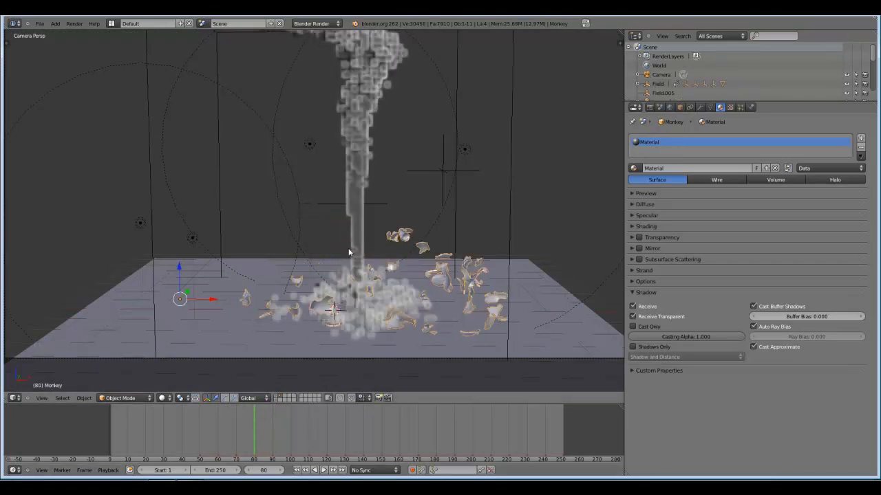
key("F12")
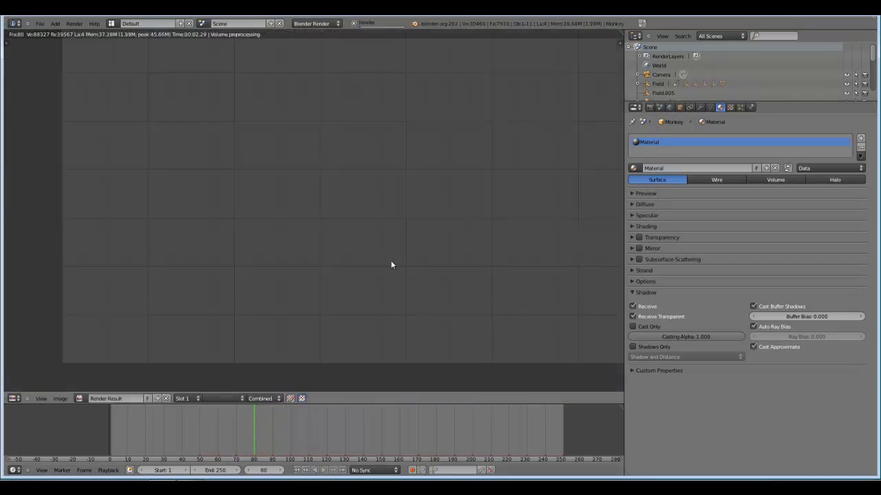
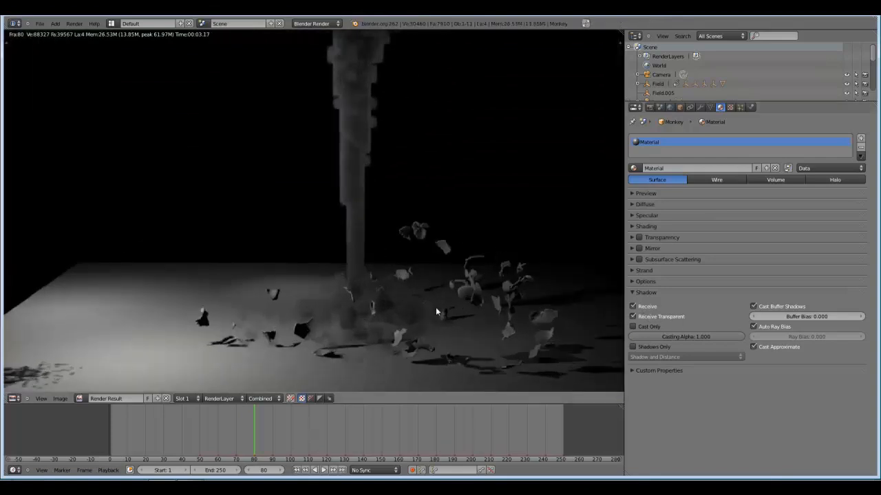
Move to frame 105 and enable Smoke High Resolution on the smoke domain.
scroll(447, 305, "down", 1)
scroll(496, 240, "down", 1)
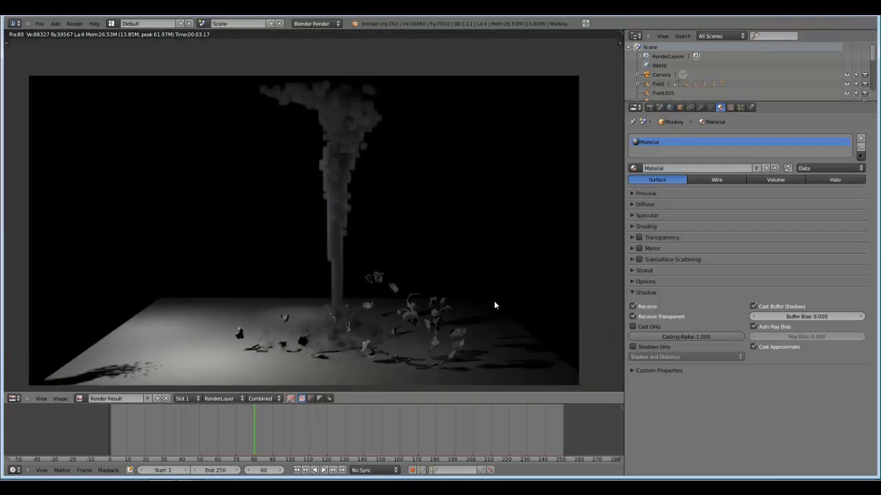
key("Escape")
left_click_drag(256, 432, 299, 424)
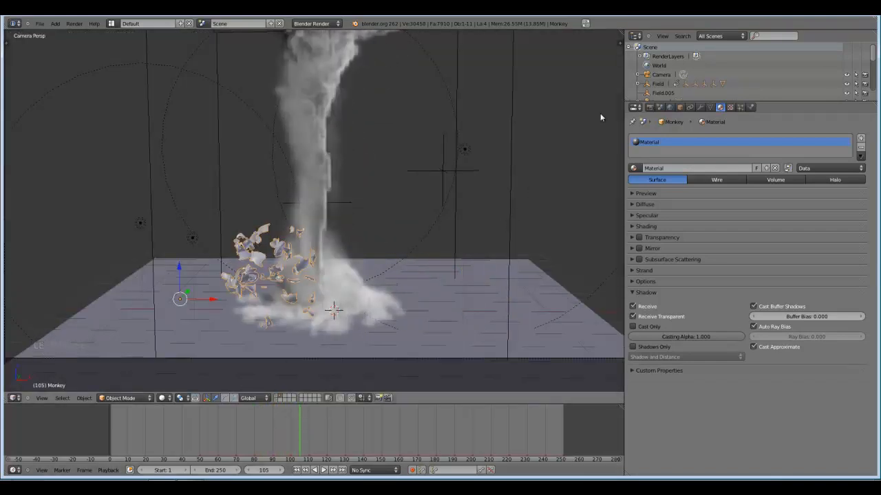
left_click(752, 109)
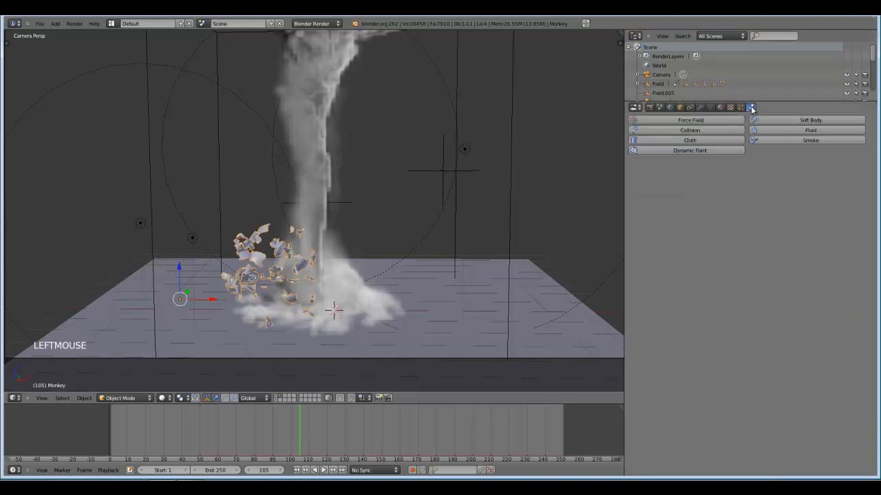
right_click(511, 165)
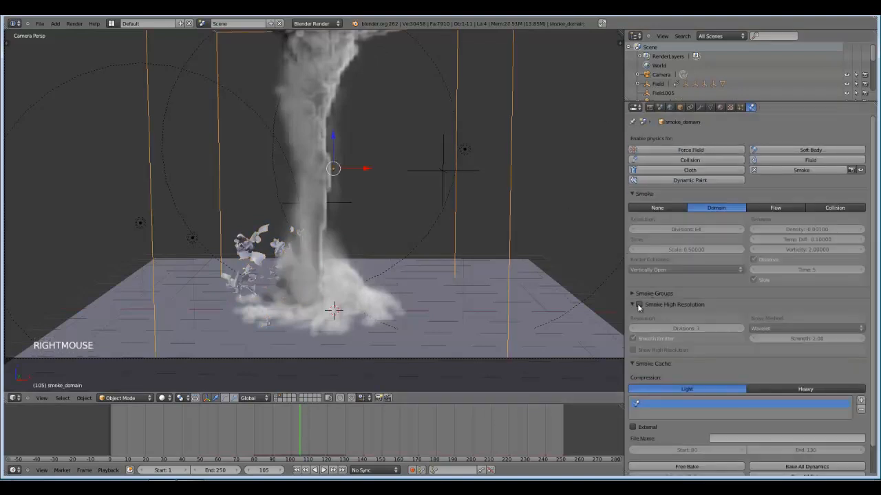
left_click(639, 304)
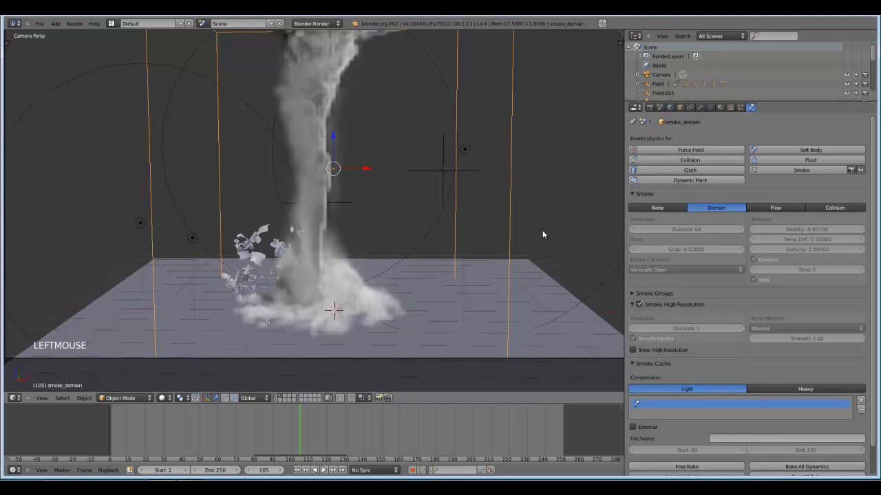
Render frame 105 and examine the high-resolution smoke, the debris and the shadows on the ground up close.
key("F12")
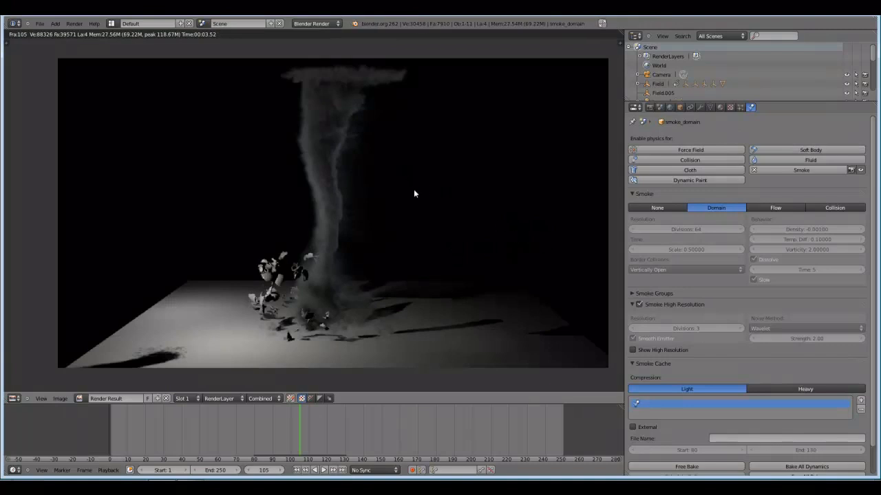
scroll(482, 227, "up", 3)
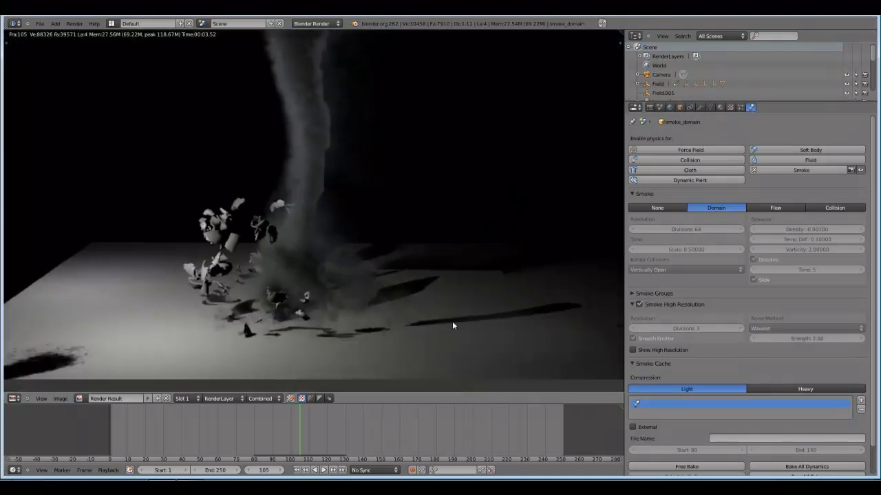
scroll(367, 252, "down", 2)
scroll(340, 252, "down", 2)
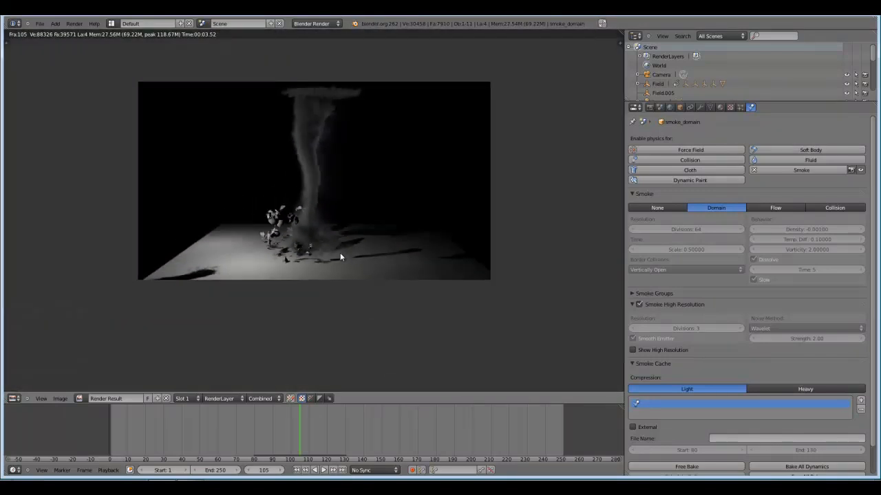
scroll(340, 255, "up", 2)
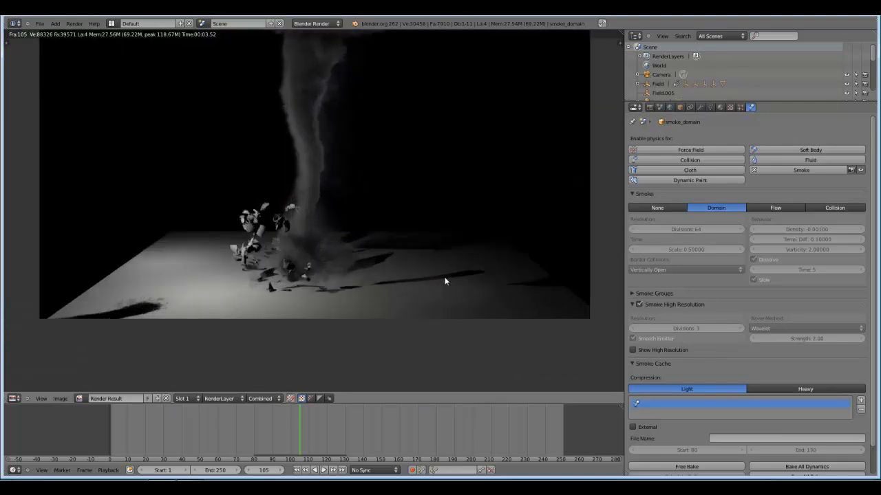
scroll(445, 280, "up", 1)
scroll(433, 274, "up", 1)
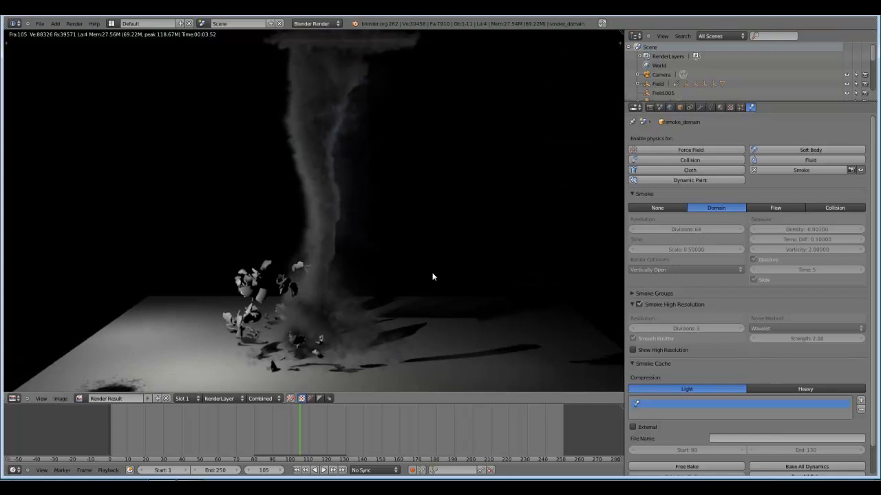
key("Escape")
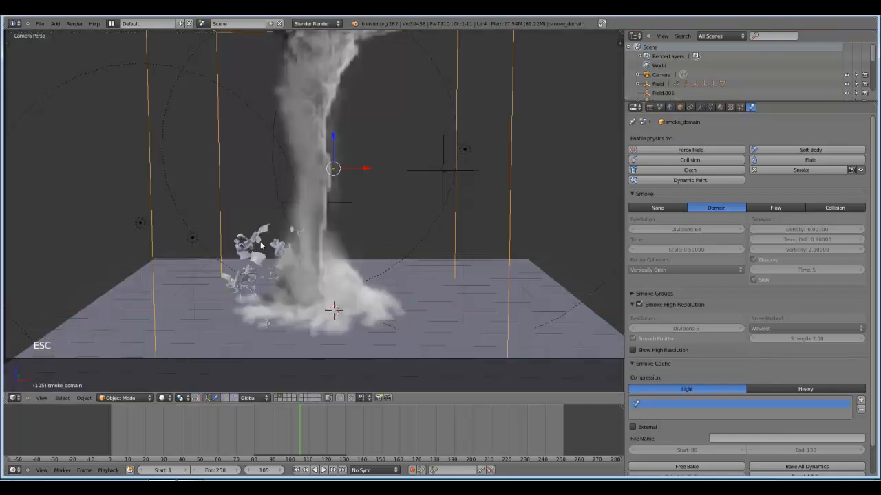
Show only the layer with the tornado particles and force fields, and go to frame 80.
right_click(264, 269)
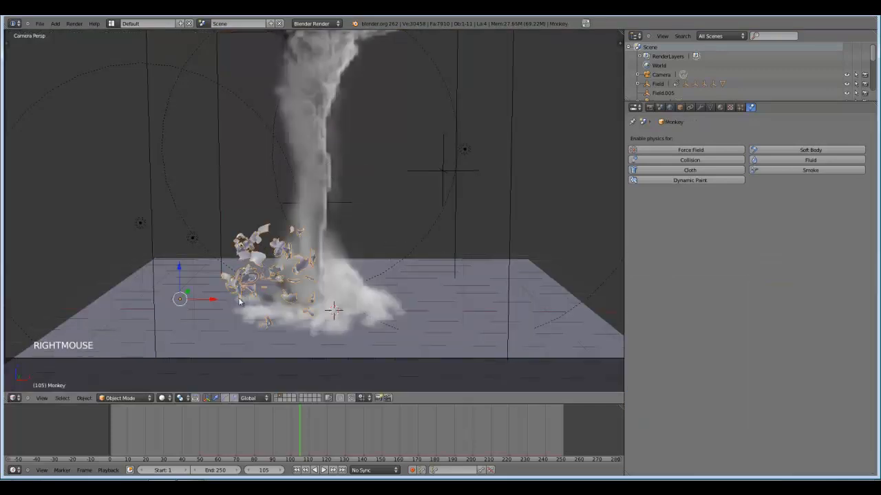
left_click(280, 397)
left_click(278, 398)
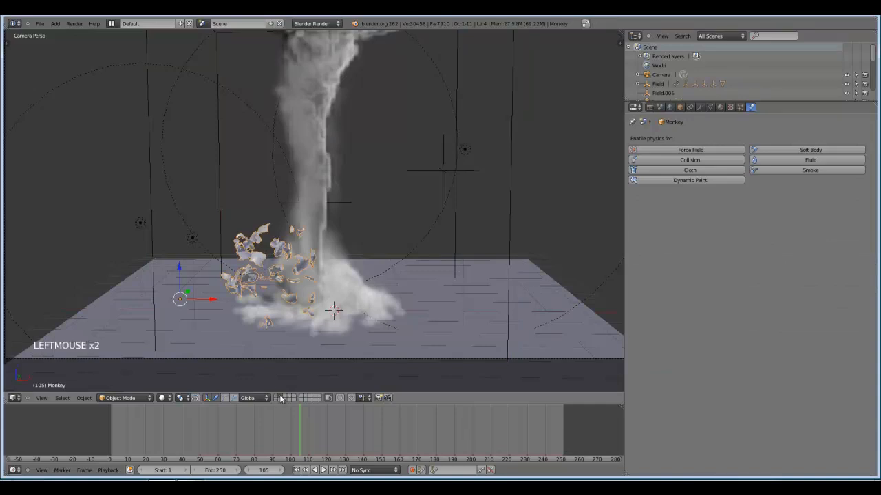
left_click(277, 398)
middle_click_drag(319, 355, 327, 323)
scroll(293, 316, "down", 1)
scroll(213, 303, "up", 3)
middle_click_drag(213, 303, 426, 300, "shift")
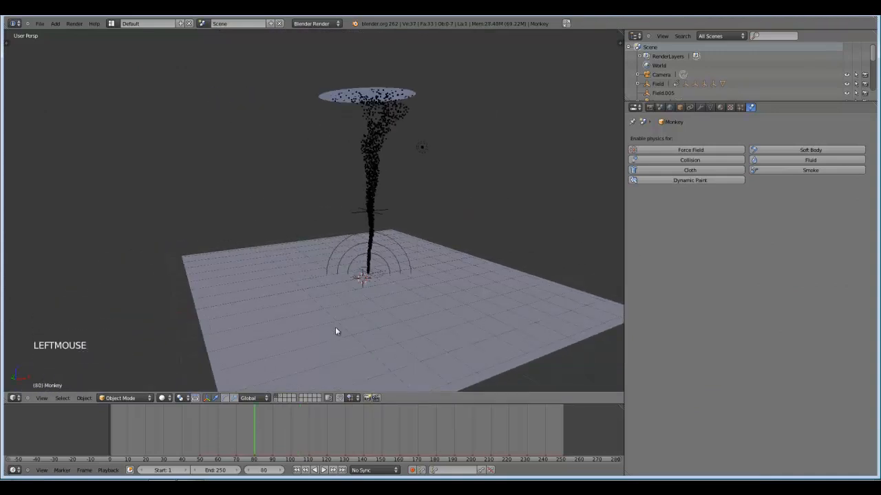
middle_click_drag(343, 301, 342, 281, "shift")
scroll(338, 289, "up", 4)
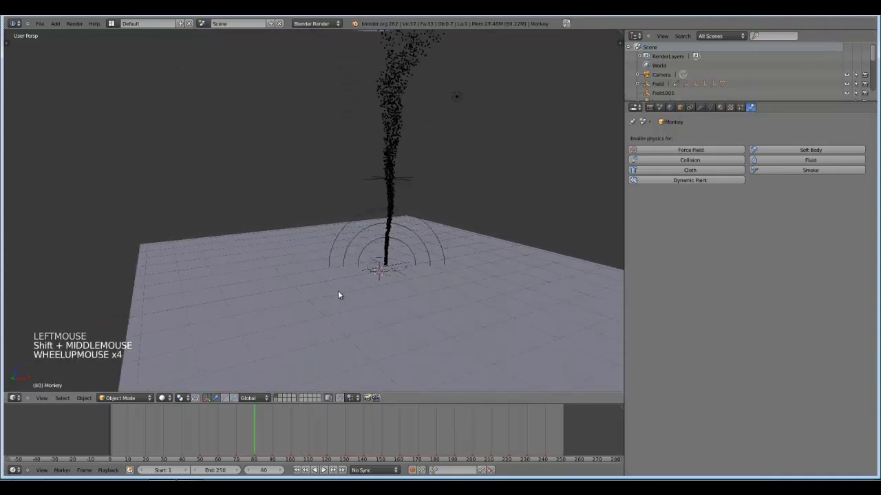
Add a cube, place it on the ground plane beside the tornado and scale it down to a small box.
key("shift+a")
mouse_move(297, 270)
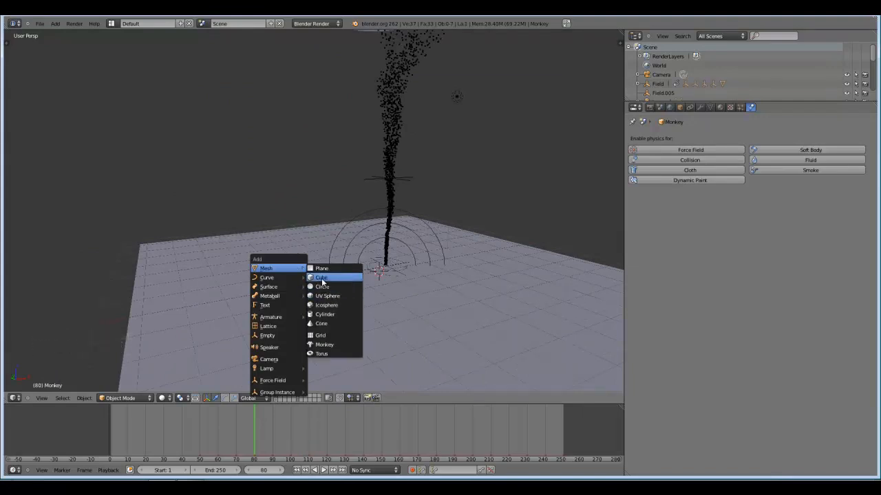
left_click(321, 278)
left_click_drag(405, 269, 288, 221)
key("s")
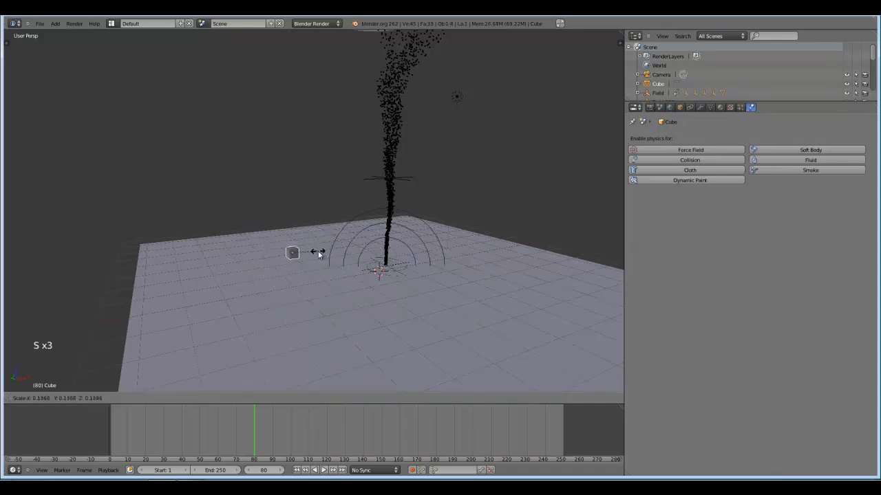
left_click(313, 253)
key("s")
key("s")
left_click(413, 299)
scroll(344, 321, "up", 5)
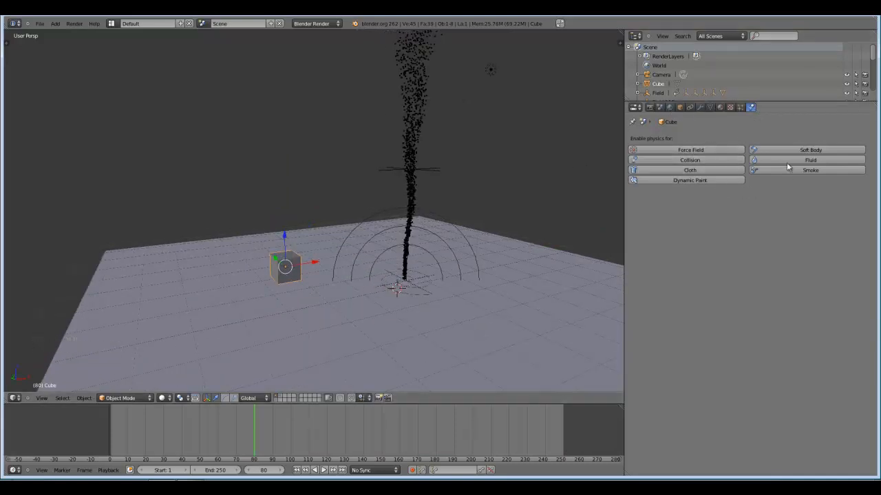
Enable Soft Body physics on the cube and play the simulation from frame 0.
left_click(821, 152)
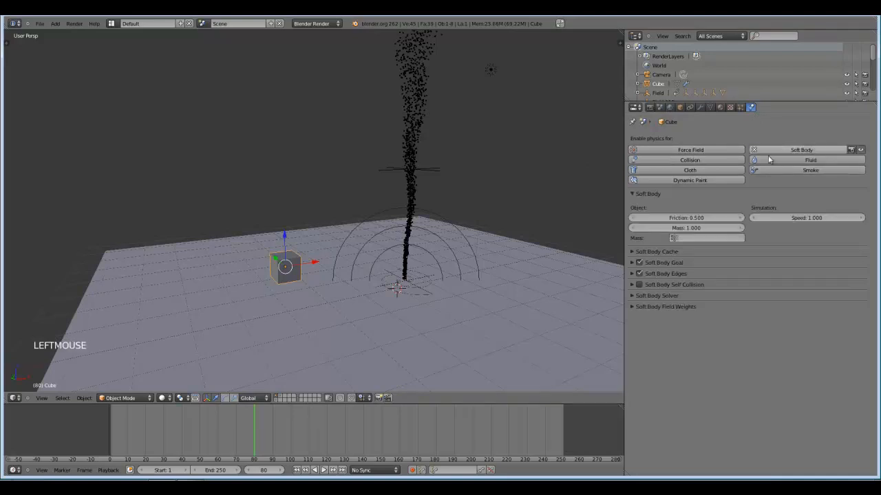
left_click(106, 421)
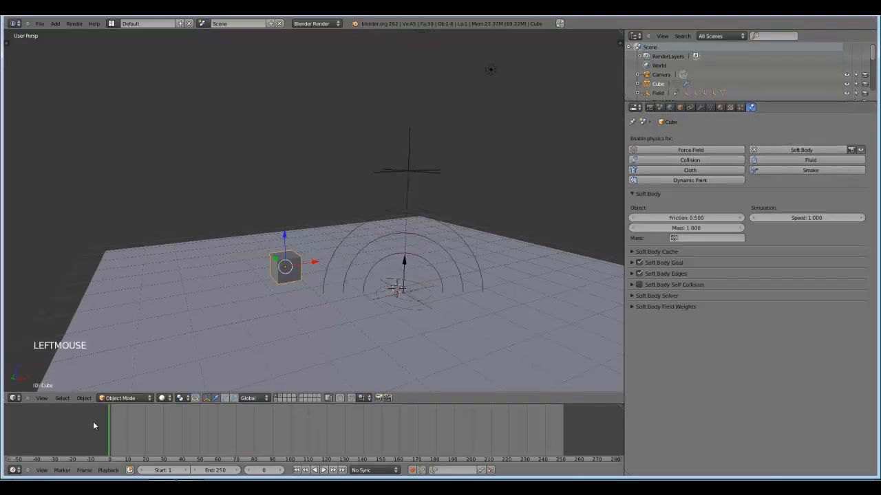
key("alt+a")
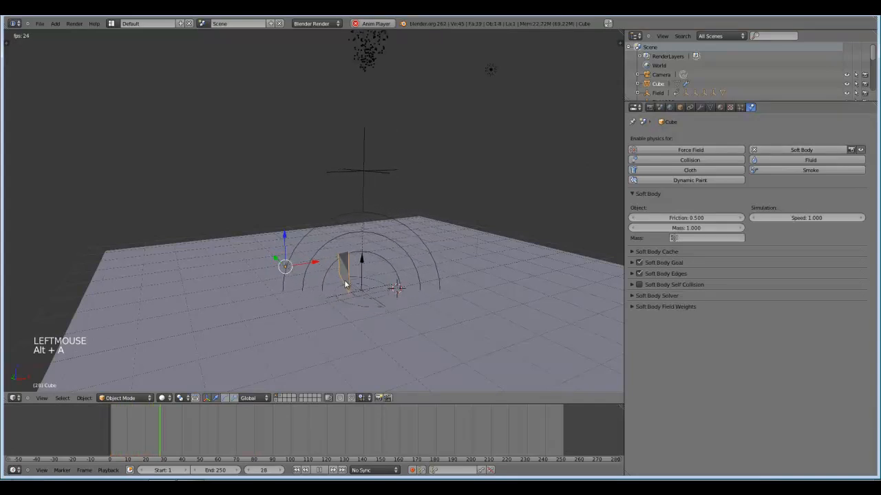
key("alt+a")
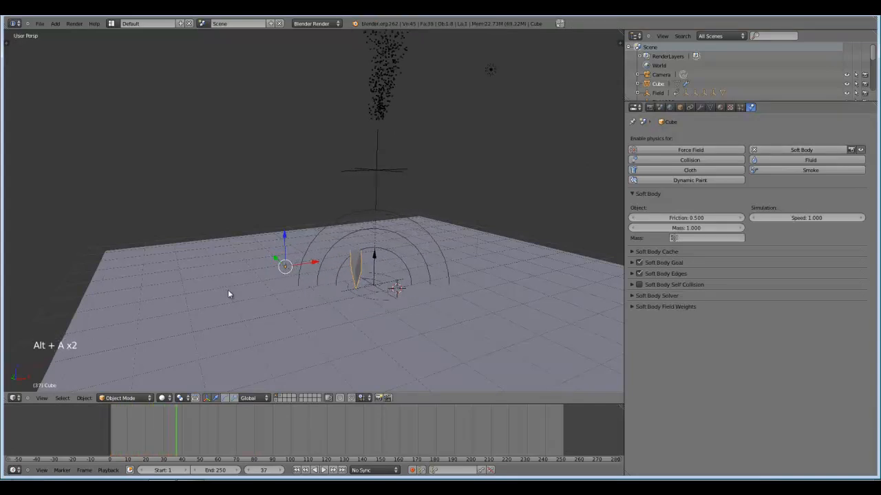
left_click(86, 424)
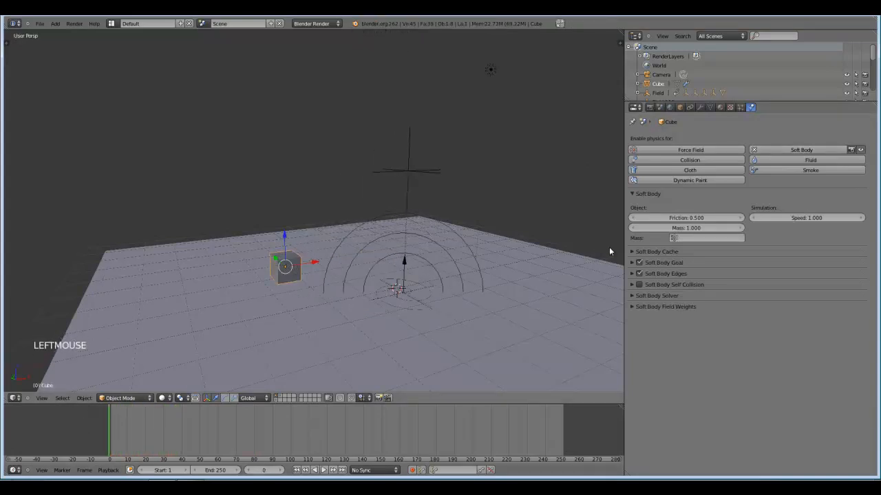
Disable Soft Body Goal on the cube and replay the simulation.
left_click(639, 262)
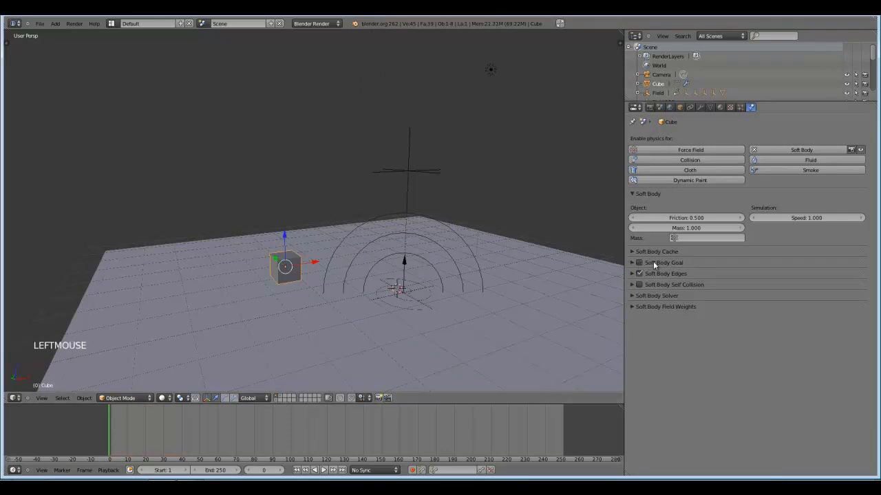
left_click(631, 263)
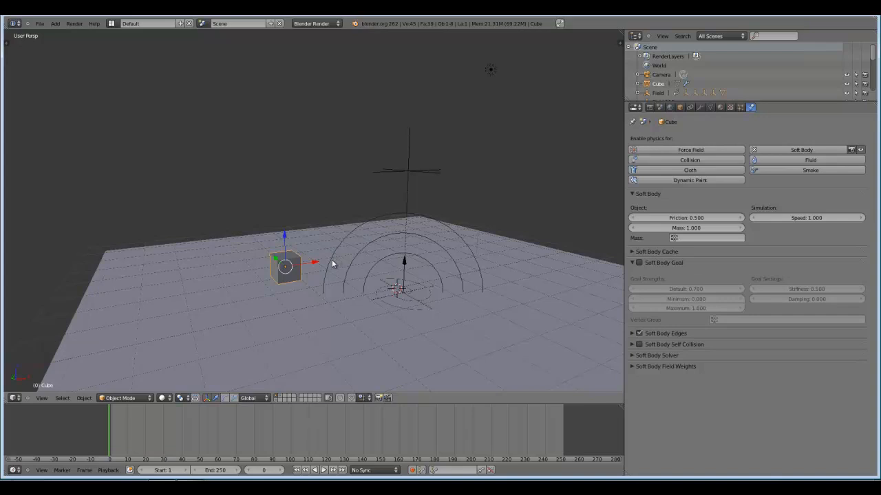
key("alt+a")
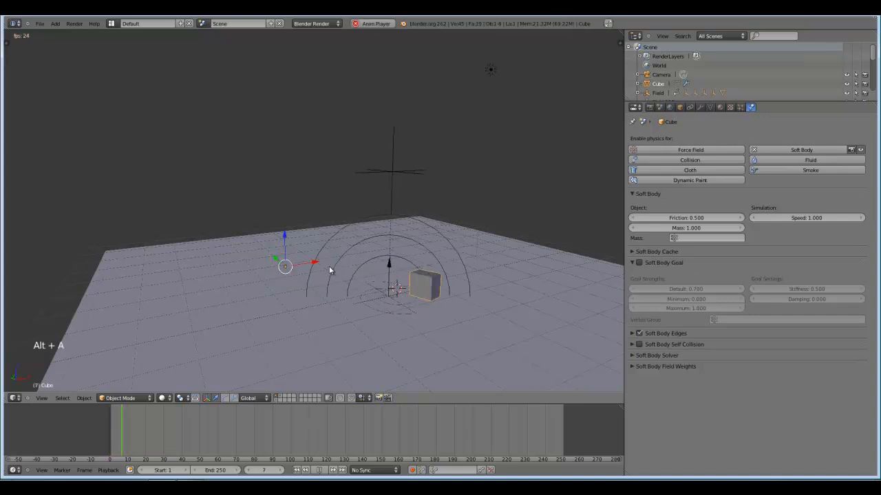
key("alt+a")
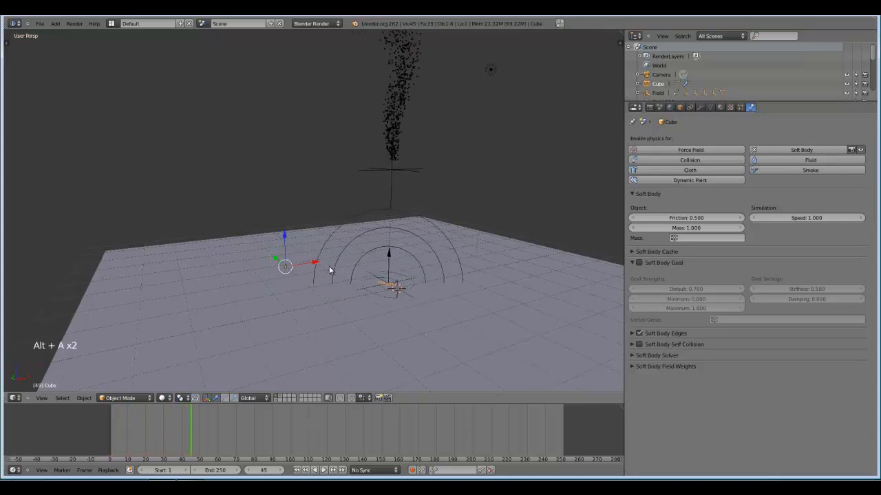
Return to frame 0 and enable Stiff Quads in the cube's Soft Body Edges settings.
left_click(110, 420)
left_click(629, 263)
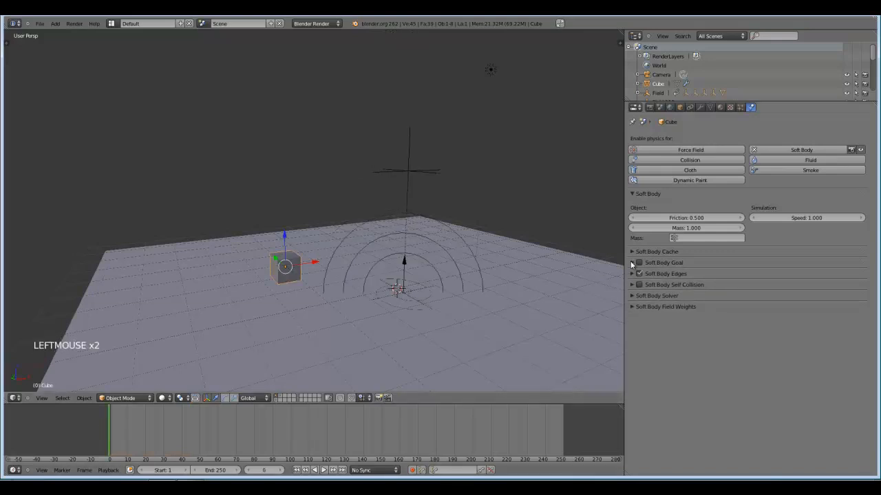
left_click(630, 274)
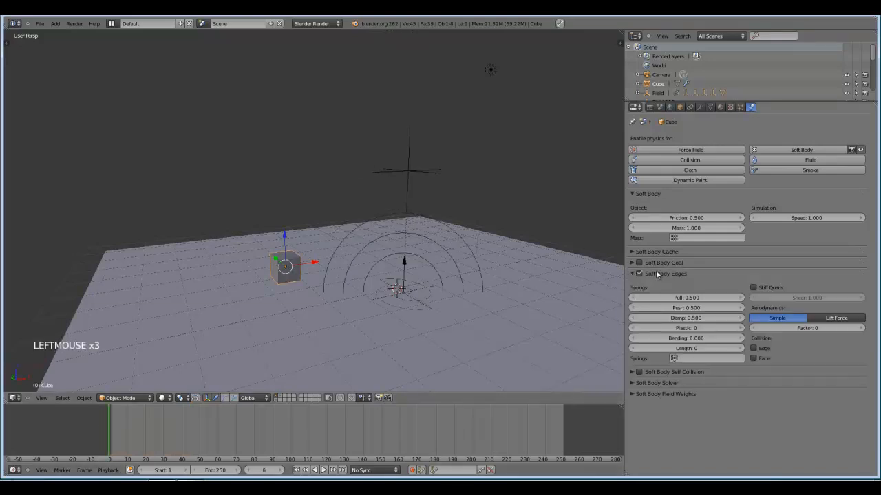
left_click(755, 287)
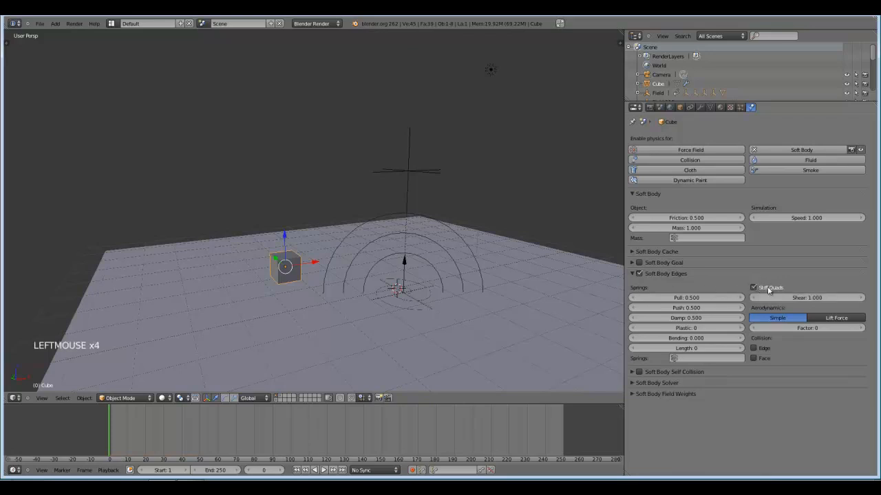
Play the simulation from the start and check how the stiffened cube moves around the tornado.
key("KP_Decimal")
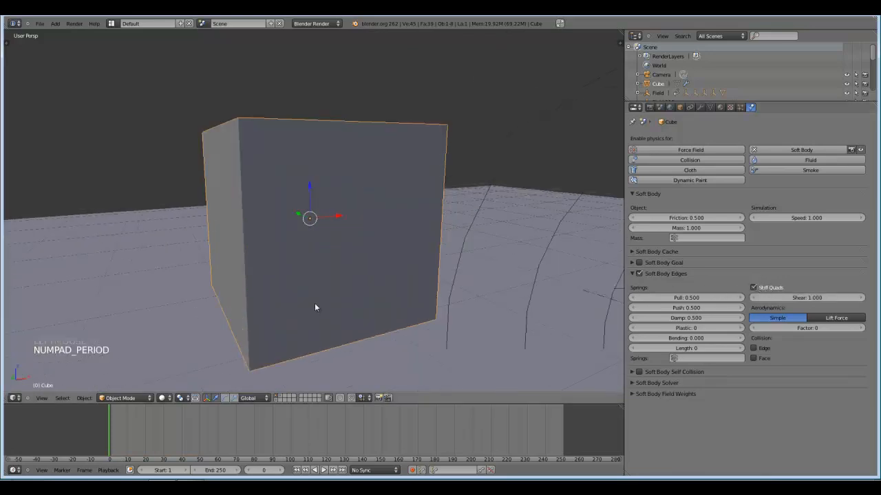
scroll(314, 303, "down", 3)
scroll(367, 263, "down", 7)
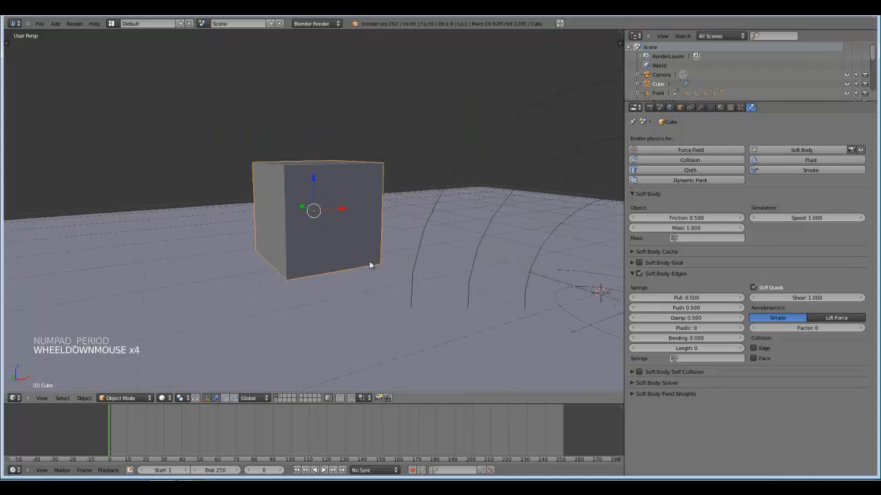
middle_click_drag(530, 284, 479, 283)
scroll(479, 283, "down", 1)
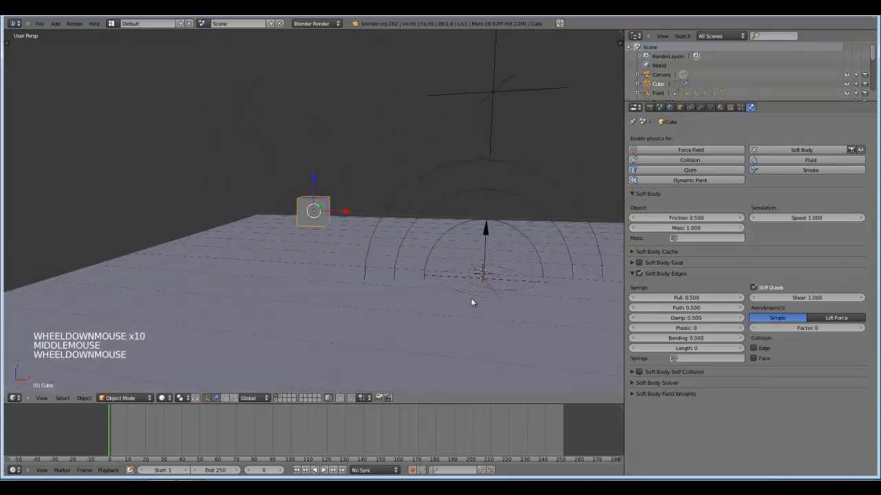
key("alt+a")
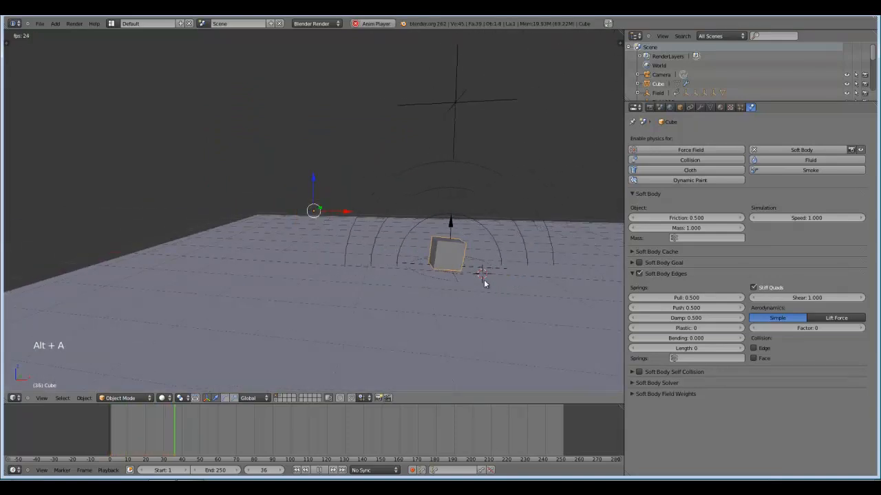
scroll(488, 288, "down", 1)
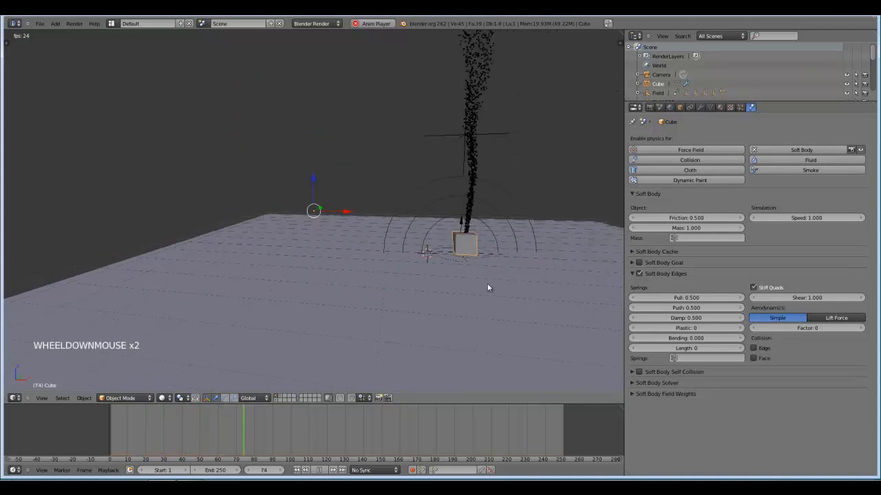
key("Escape")
middle_click_drag(316, 285, 357, 265)
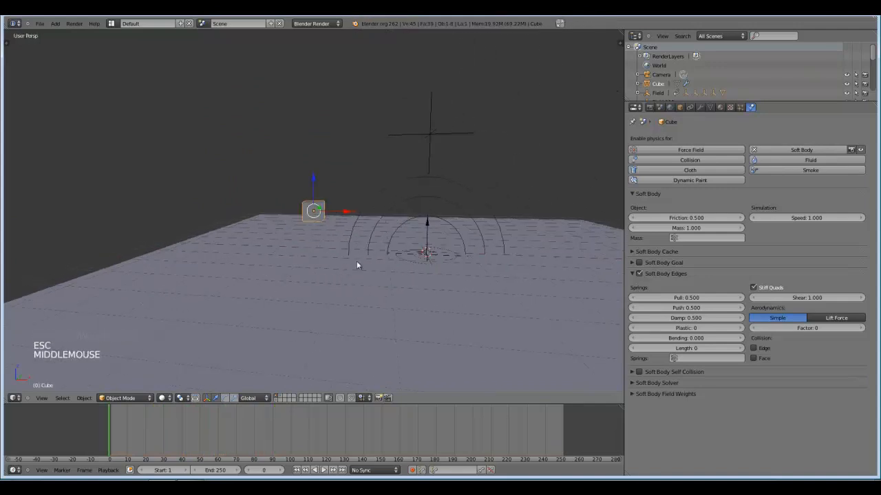
Move the cube farther from the tornado along X, set its Soft Body Edges Pull and Push to 0.95 and replay the simulation.
left_click_drag(348, 212, 320, 211)
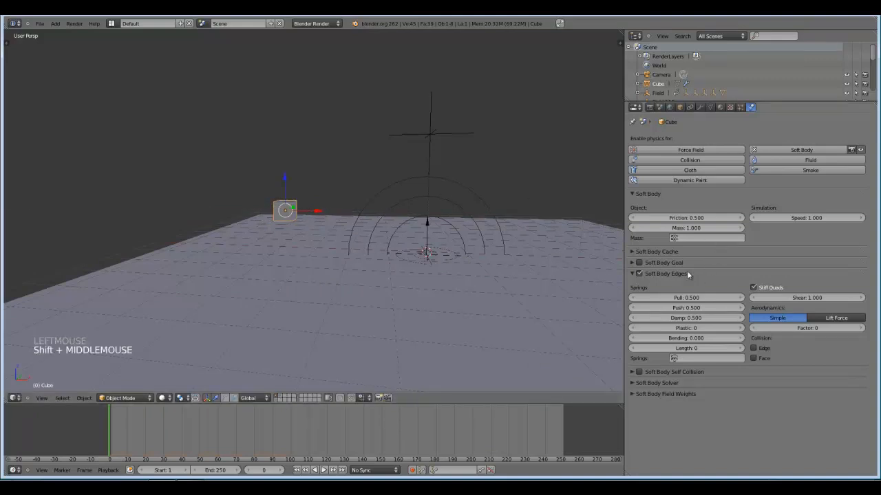
left_click(688, 300)
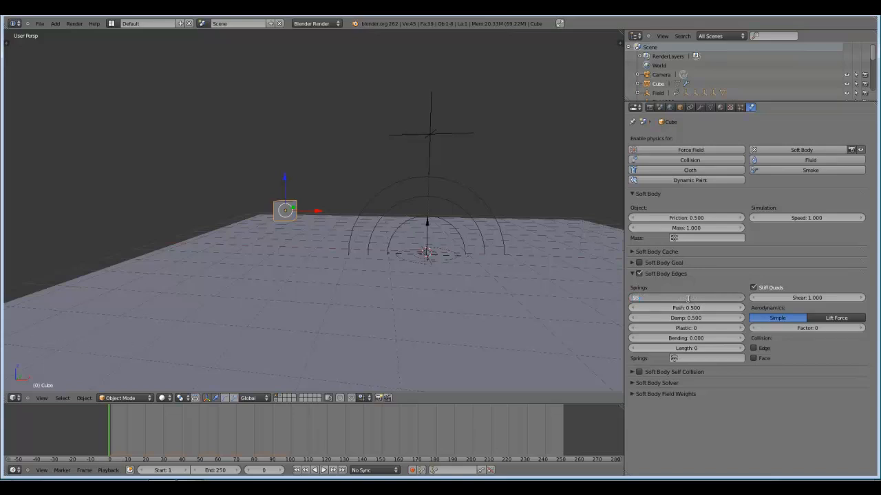
left_click(692, 308)
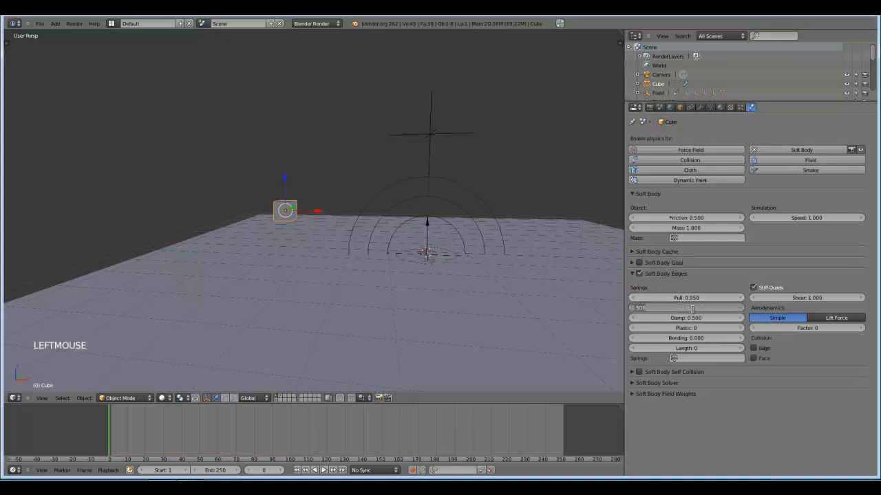
type(".95")
key("Return")
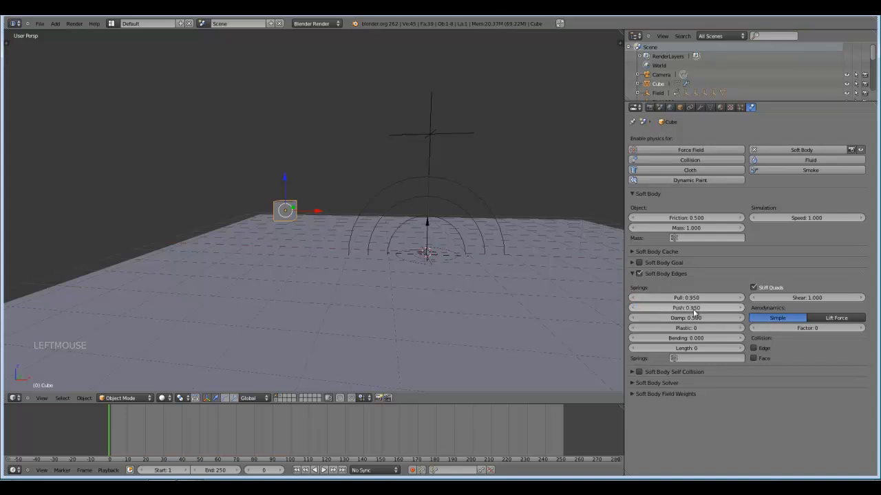
key("alt+a")
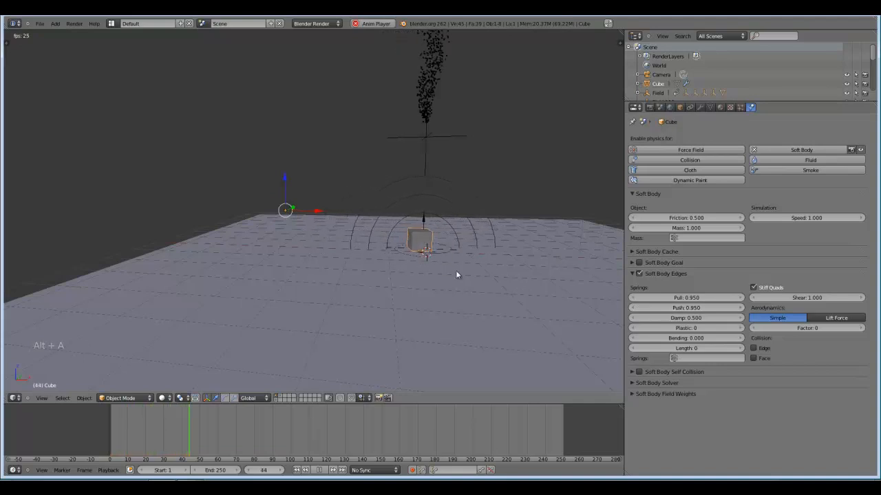
key("Escape")
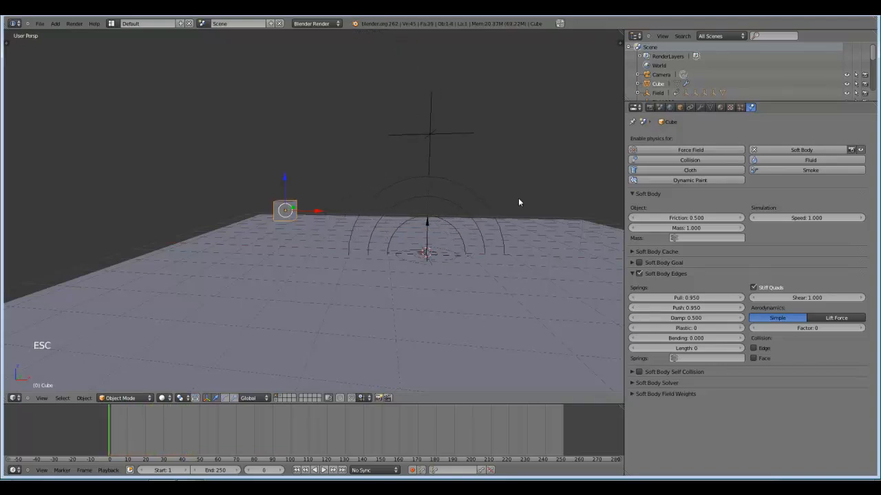
Set the cube's Soft Body Mass to 0.3 and replay the simulation from frame 0.
left_click(691, 229)
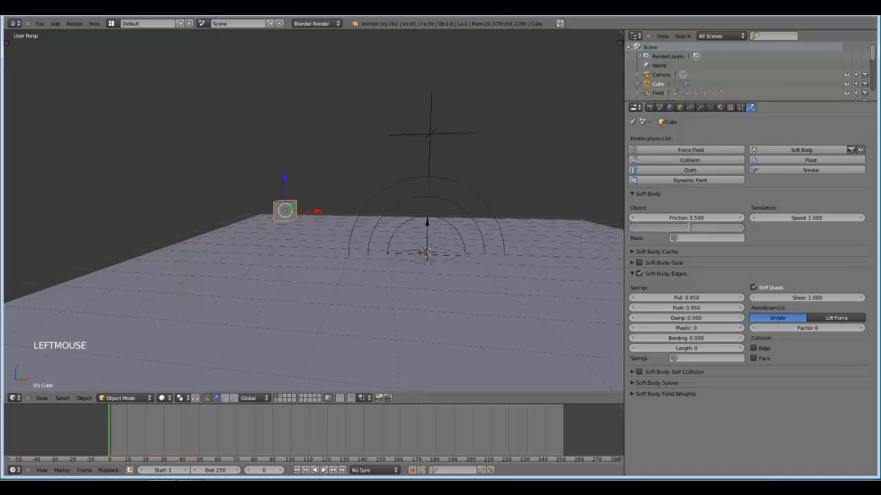
type("0.3")
key("Return")
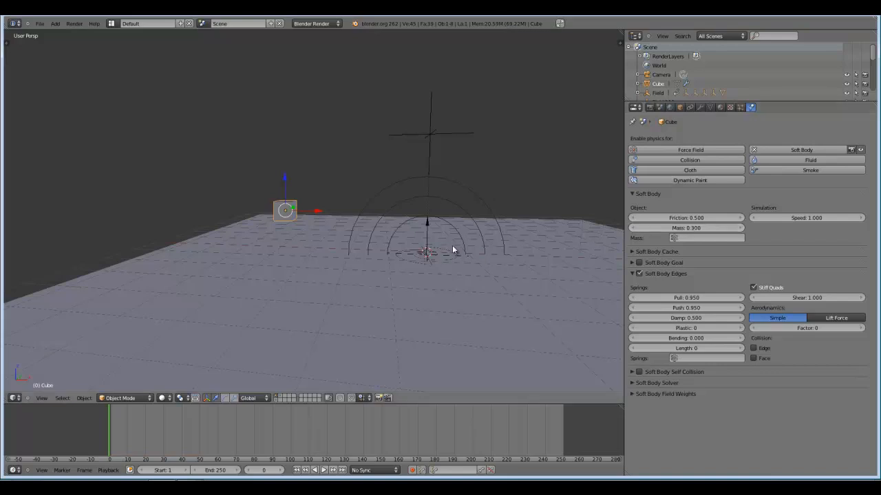
key("alt+a")
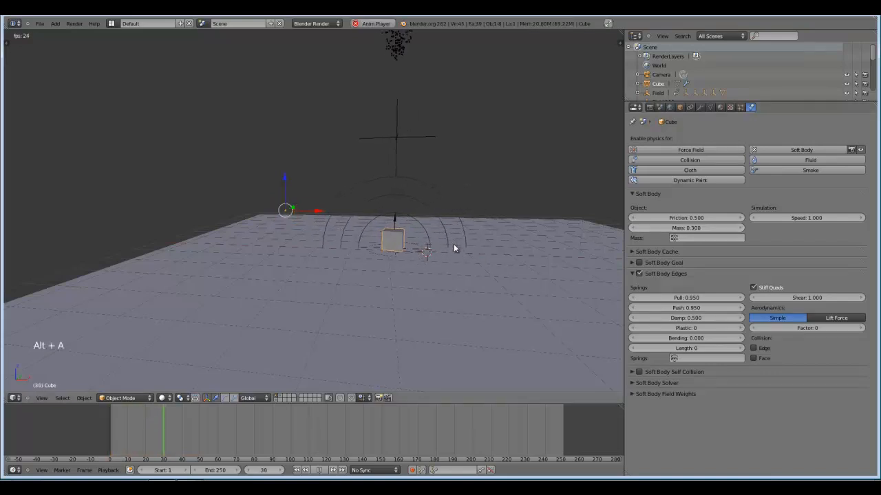
key("Escape")
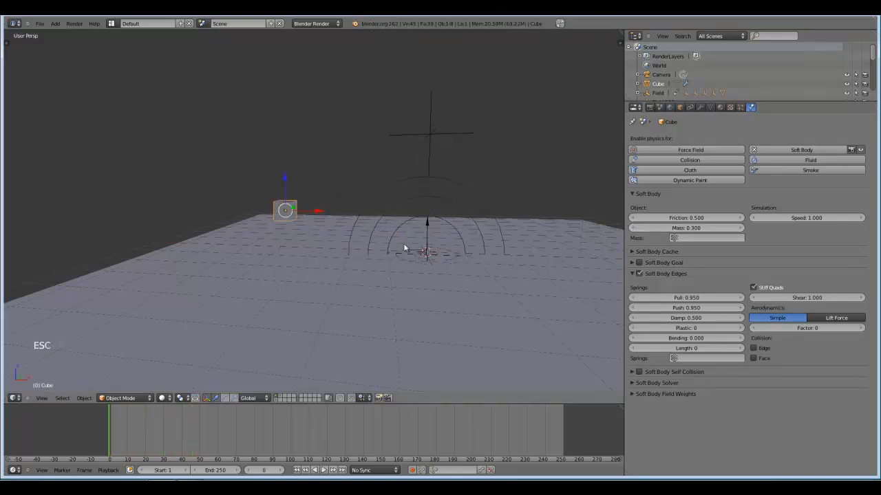
Scale the soft body cube down to a much smaller size.
middle_click_drag(404, 248, 373, 238)
left_click_drag(315, 212, 292, 217)
key("s")
key("s")
left_click(330, 212)
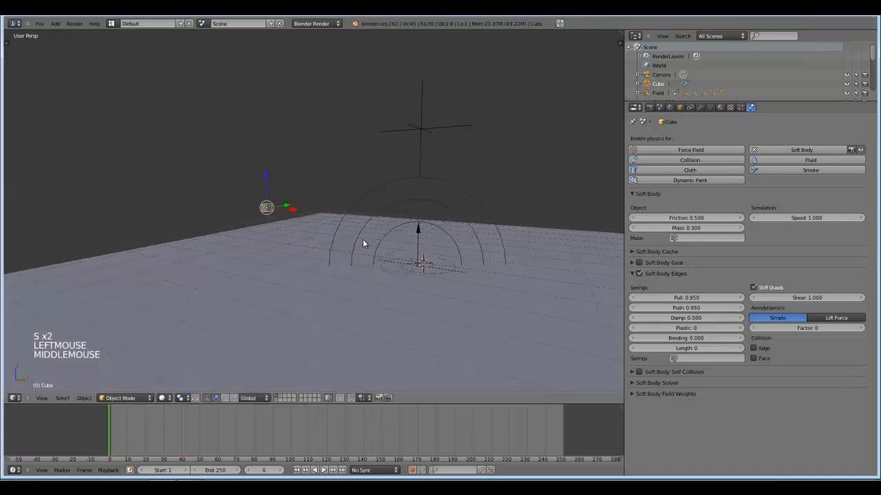
Duplicate the small cube twice, placing the copies at different spots around the tornado.
middle_click_drag(363, 238, 314, 246)
key("shift+d")
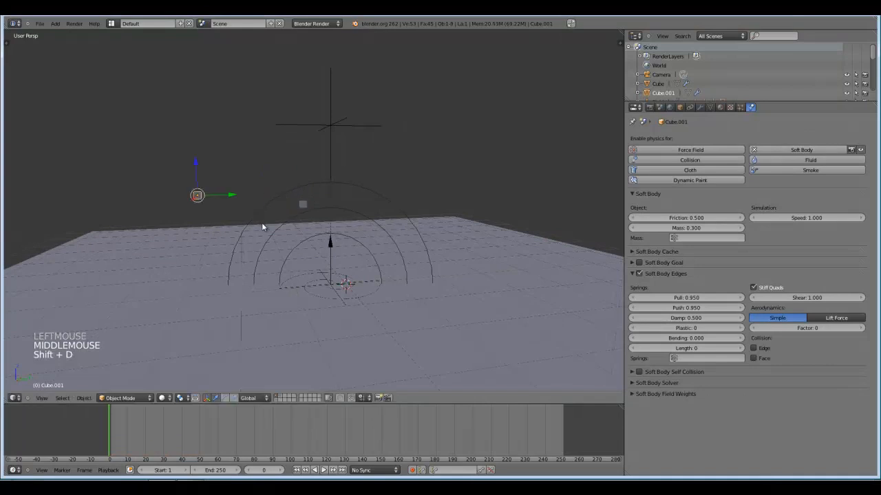
left_click(262, 222)
middle_click_drag(261, 222, 317, 251)
scroll(337, 246, "down", 1)
key("shift+d")
left_click(618, 237)
scroll(475, 285, "down", 2)
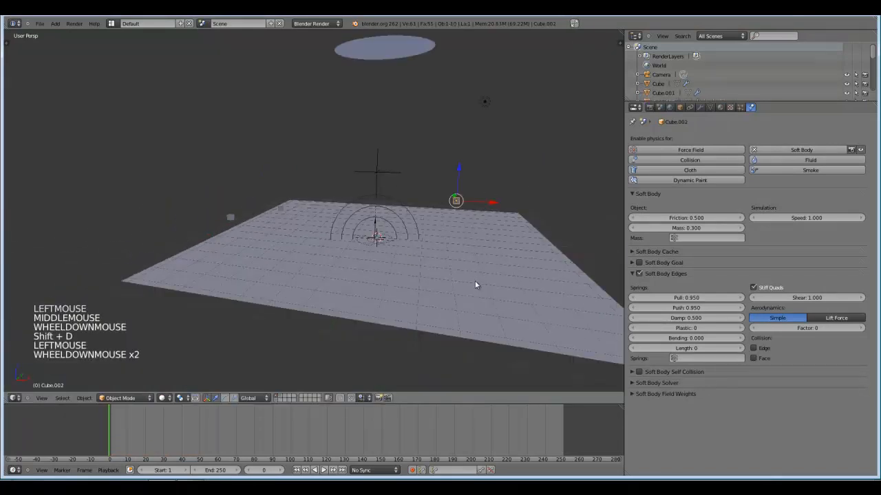
Add three more duplicates of the cube, spreading them over the remaining sides of the tornado.
middle_click_drag(476, 284, 428, 289)
key("shift+d")
left_click(344, 320)
middle_click_drag(344, 319, 382, 279)
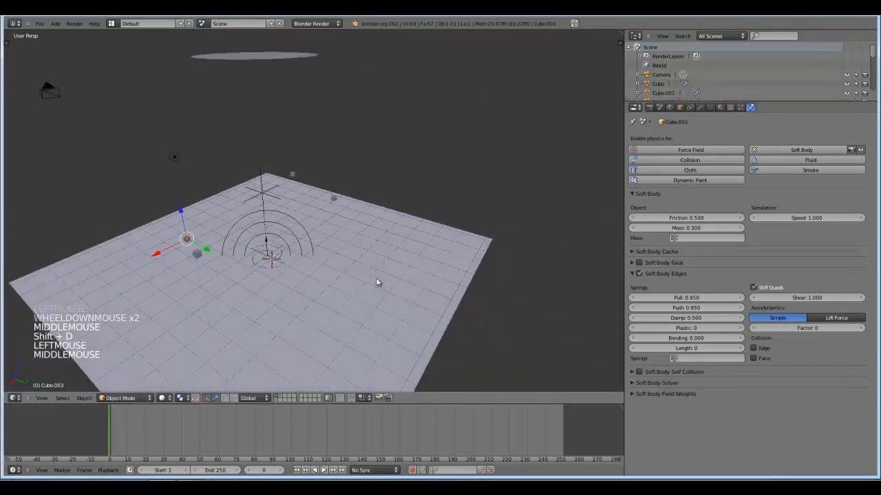
key("shift+d")
left_click(509, 264)
middle_click_drag(509, 263, 421, 294)
key("shift+d")
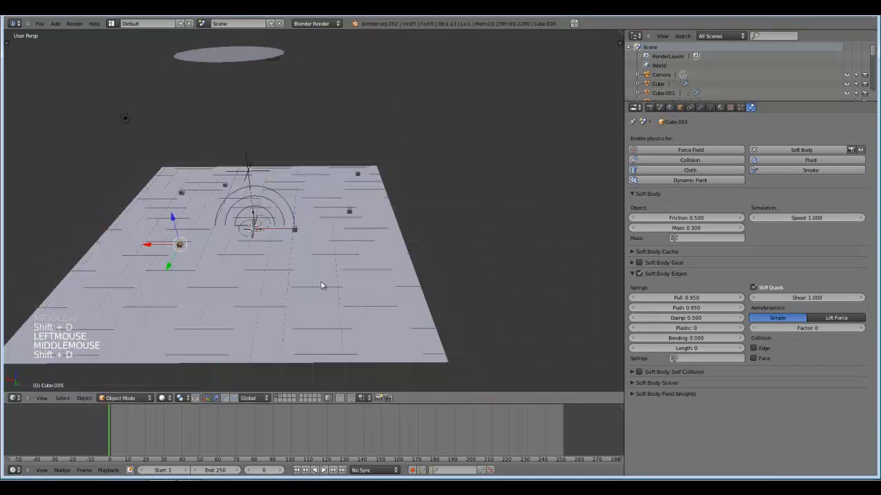
left_click(249, 321)
middle_click_drag(249, 321, 438, 304)
scroll(481, 288, "up", 2)
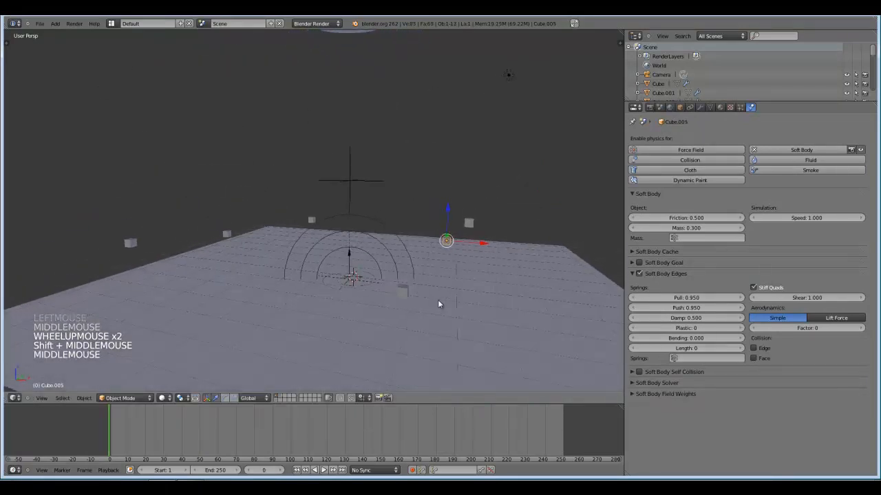
Play the simulation and examine the group of cubes at the tornado's base, rewinding to frame 2.
key("alt+a")
key("alt+a")
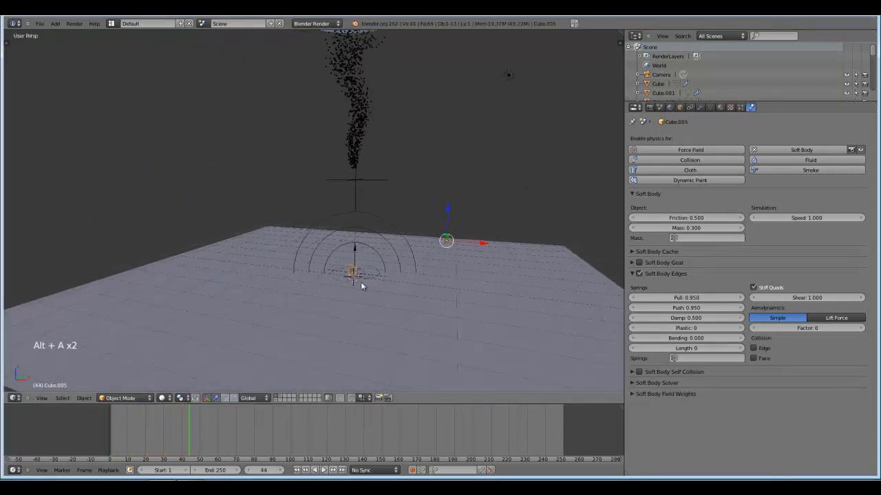
scroll(365, 303, "up", 4)
middle_click_drag(370, 320, 372, 280, "shift")
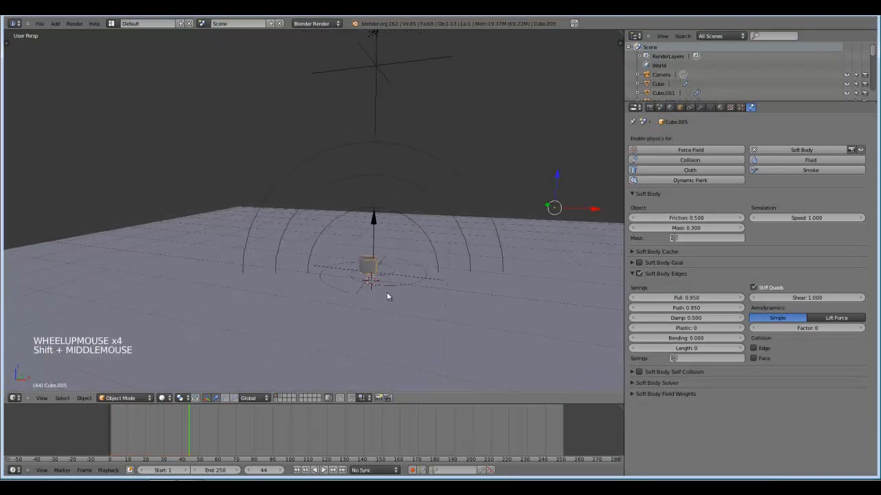
scroll(387, 294, "down", 2)
left_click(113, 434)
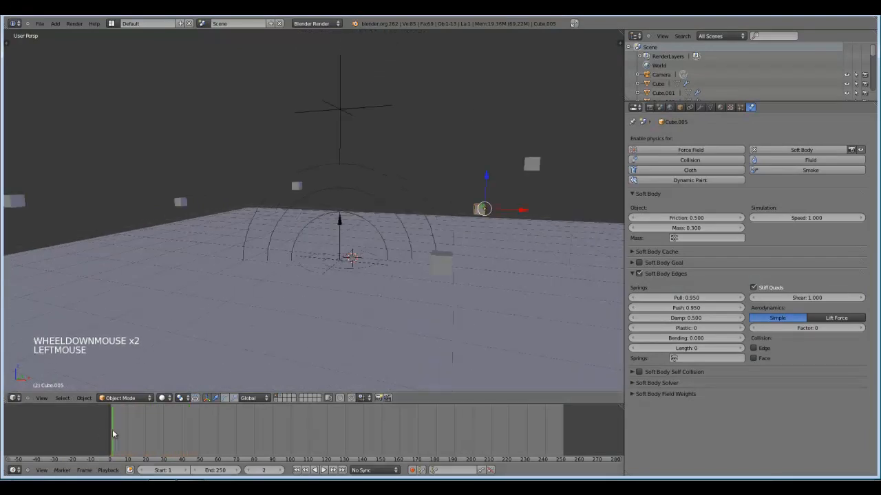
Set the Force weight to 0 in the Soft Body Field Weights of the highest cube beside the tornado.
right_click(406, 186)
right_click(532, 163)
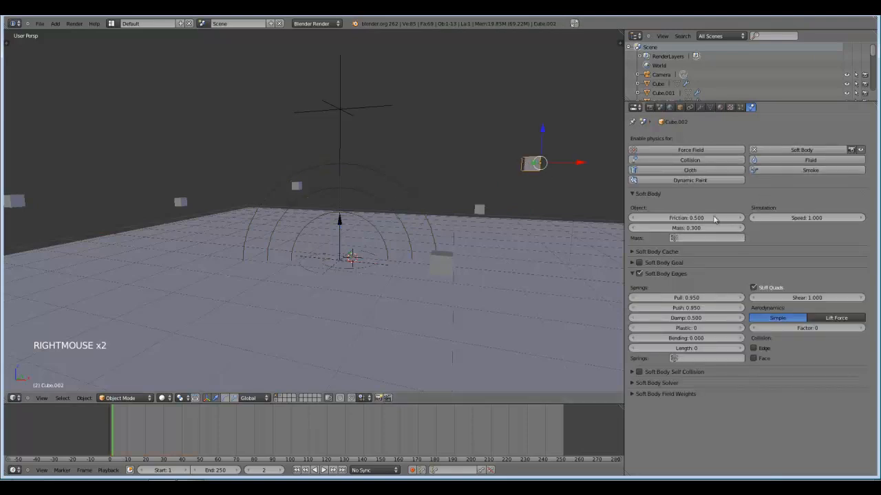
left_click(633, 395)
scroll(707, 418, "down", 3)
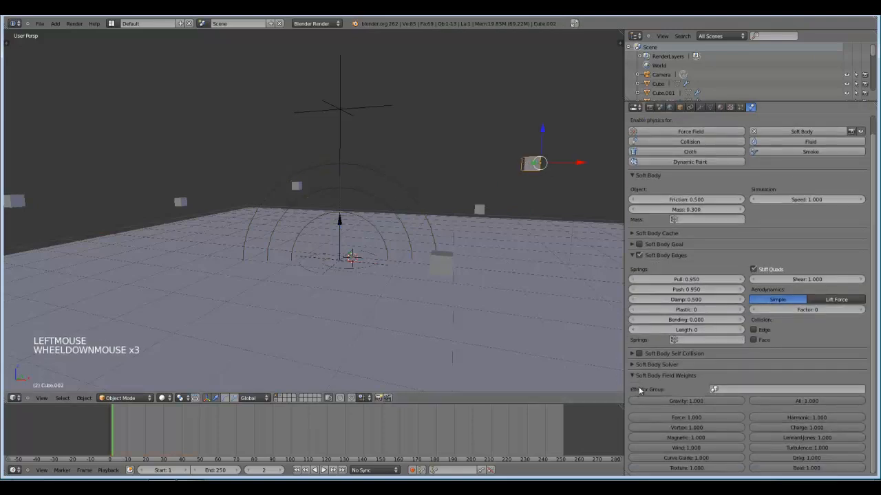
left_click_drag(718, 415, 547, 408)
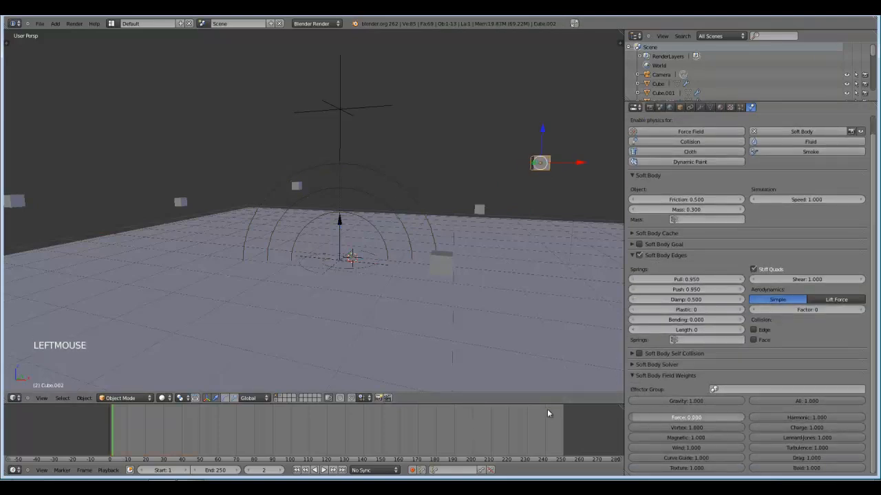
Delete the five other cubes, keeping only the one with the Force weight of 0.
right_click(481, 208)
right_click(440, 266, "shift")
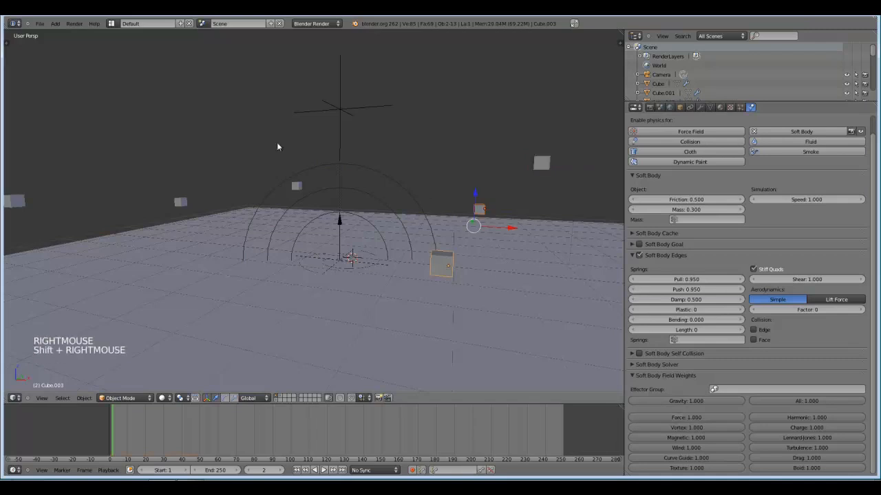
right_click(295, 188, "shift")
right_click(182, 200, "shift")
scroll(185, 196, "down", 2)
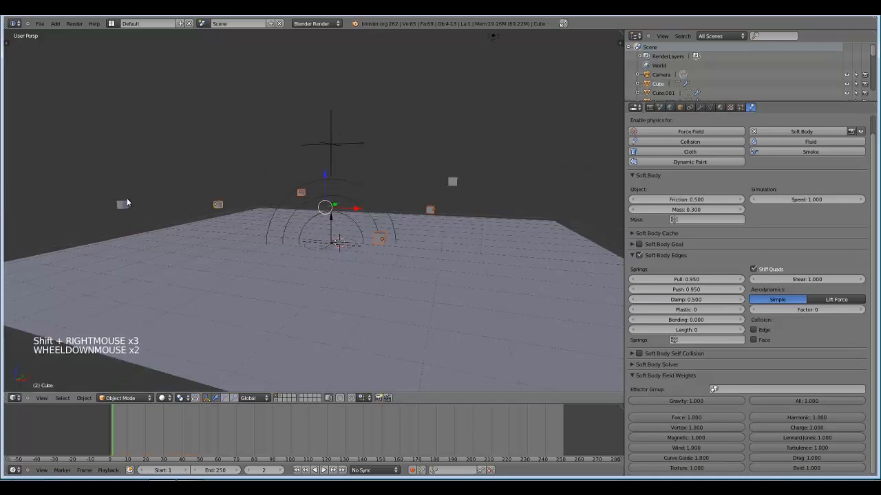
right_click(121, 204, "shift")
key("x")
Scale the remaining cube up to about twice its size.
right_click(451, 181)
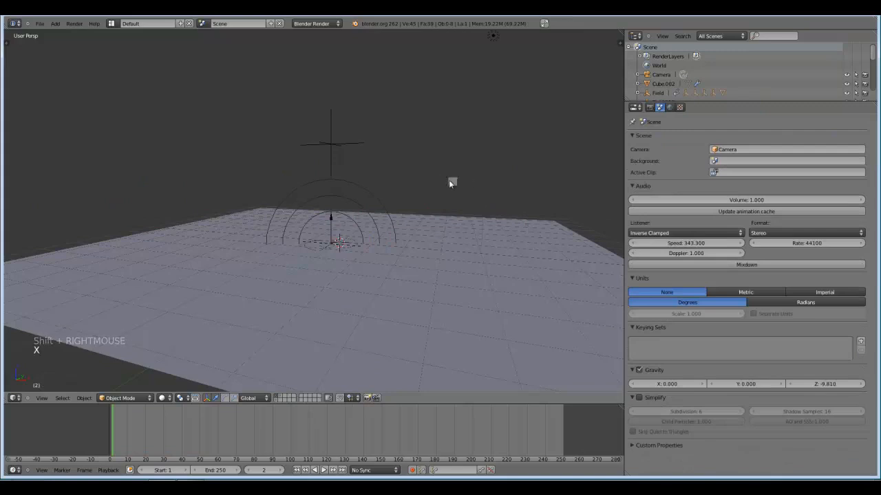
key("s")
right_click(489, 202)
key("s")
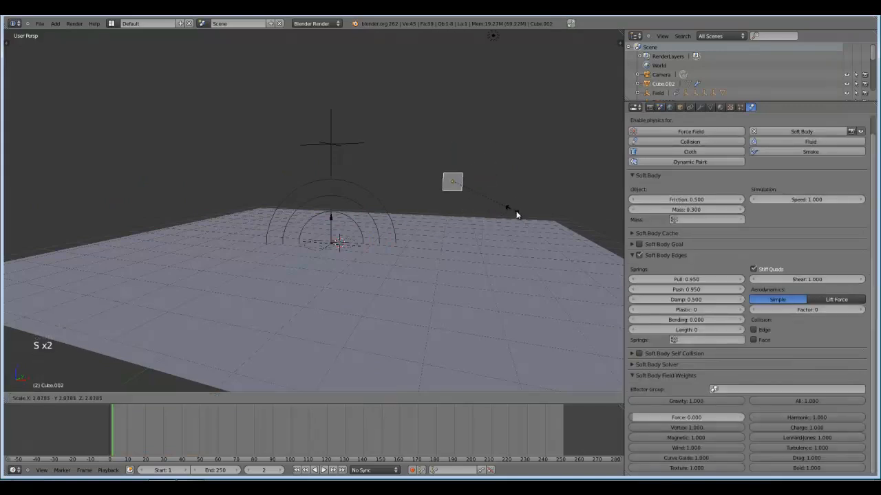
left_click(514, 212)
Play the simulation and examine how the enlarged cube moves with the tornado.
key("alt+a")
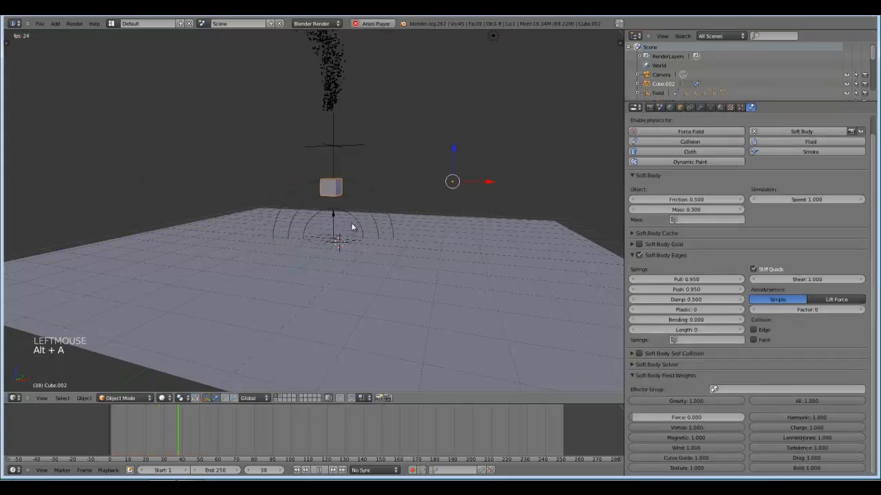
key("alt+a")
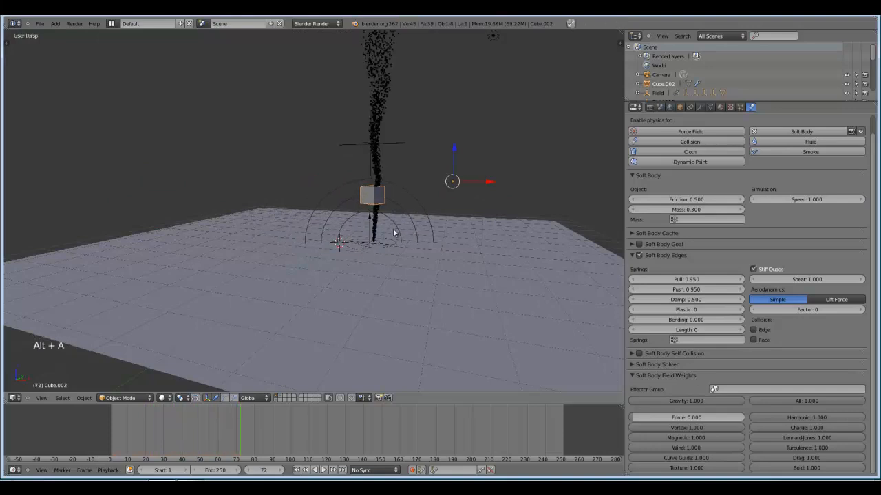
scroll(394, 234, "up", 2)
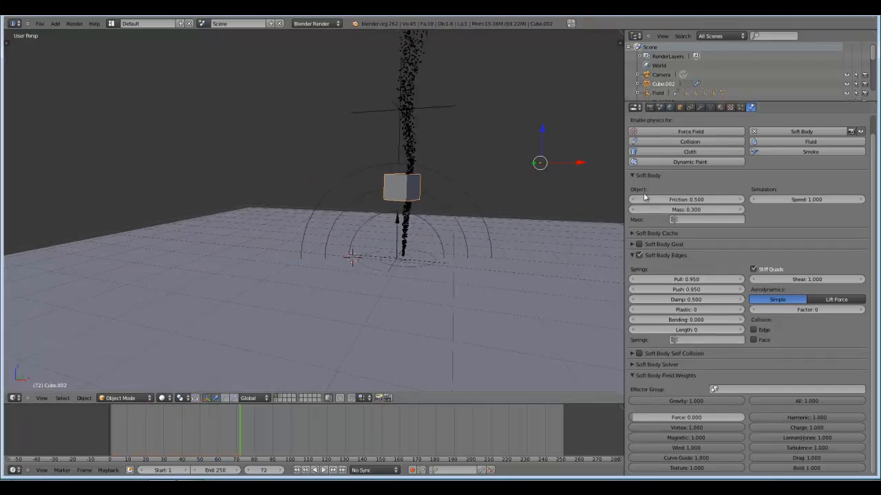
scroll(531, 234, "down", 3)
middle_click_drag(530, 227, 450, 230)
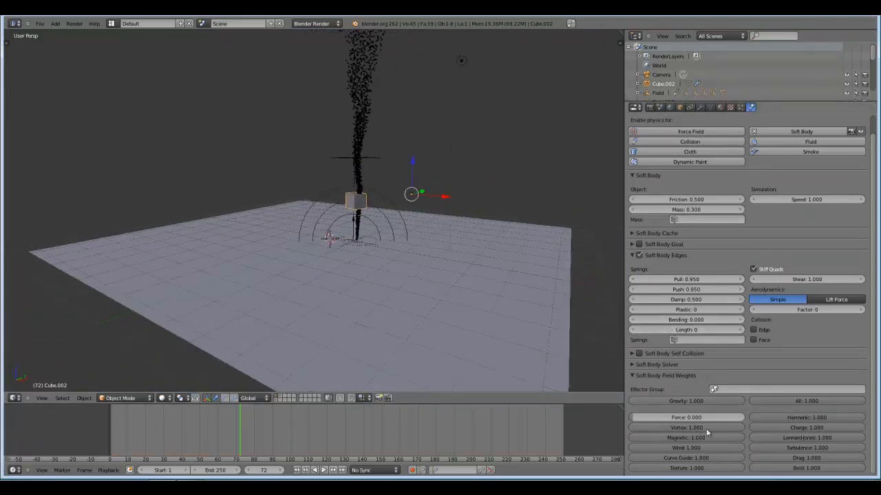
Set the cube's Vortex field weight to 0.46 and replay the simulation from near the start, checking its path around the tornado.
left_click_drag(664, 427, 319, 352)
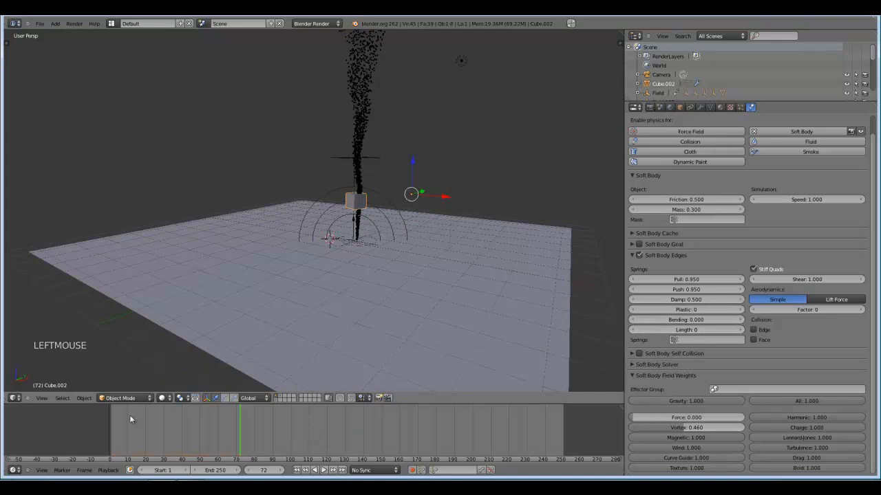
left_click_drag(129, 415, 113, 419)
key("alt+a")
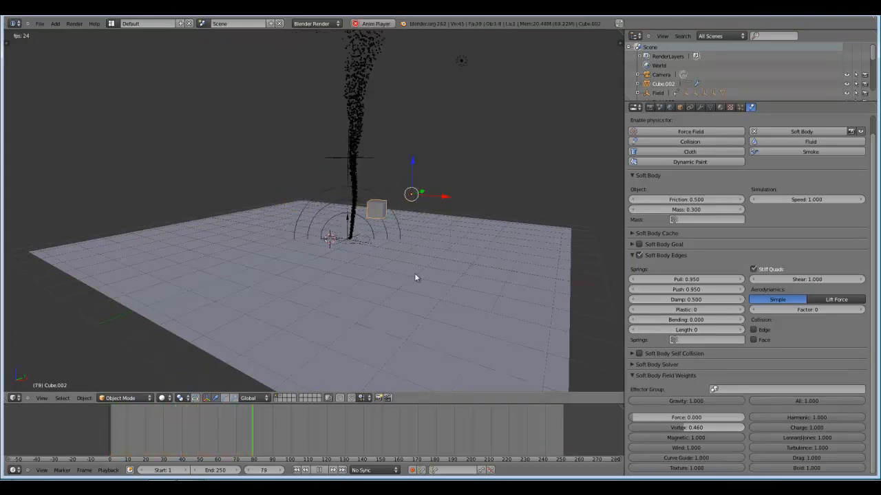
middle_click_drag(407, 257, 462, 288)
scroll(462, 287, "up", 3)
key("alt+a")
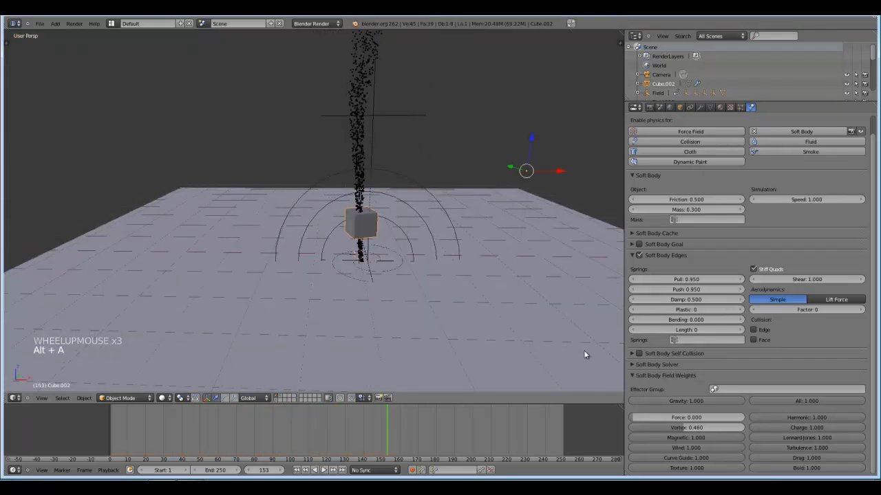
Set the cube's Soft Body Mass to 0.5 and play the simulation again.
middle_click_drag(584, 355, 622, 292)
left_click(695, 209)
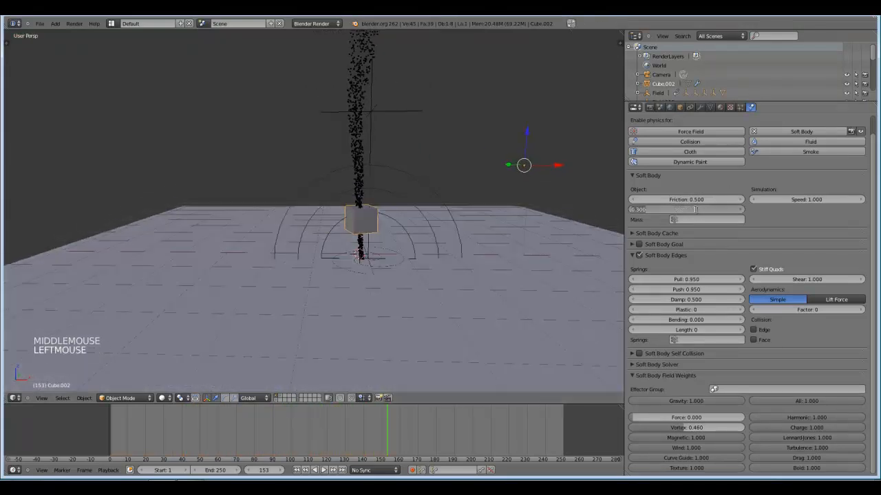
key("alt+a")
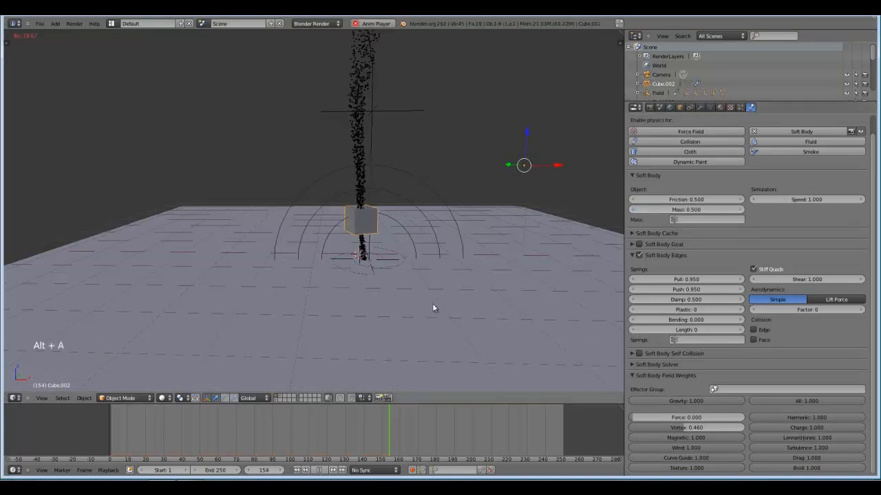
Set the cube's Soft Body Mass to 1 and replay the simulation to check its path around the tornado.
left_click(689, 210)
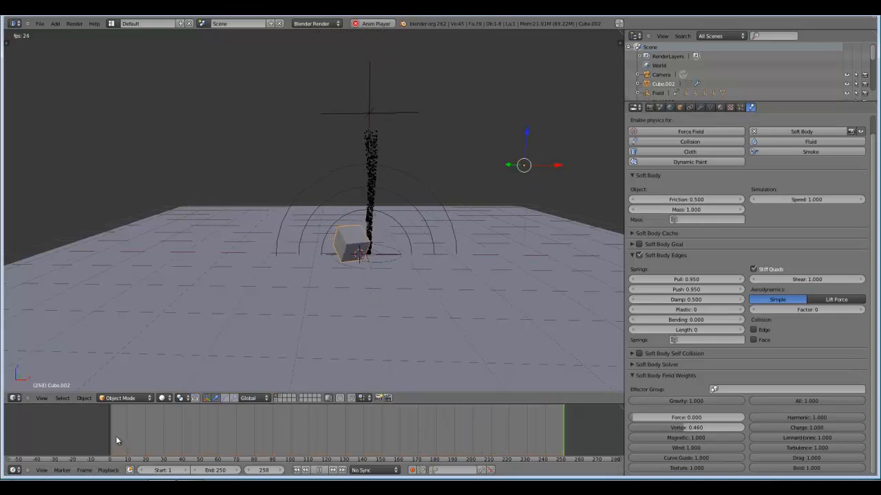
scroll(227, 295, "down", 2)
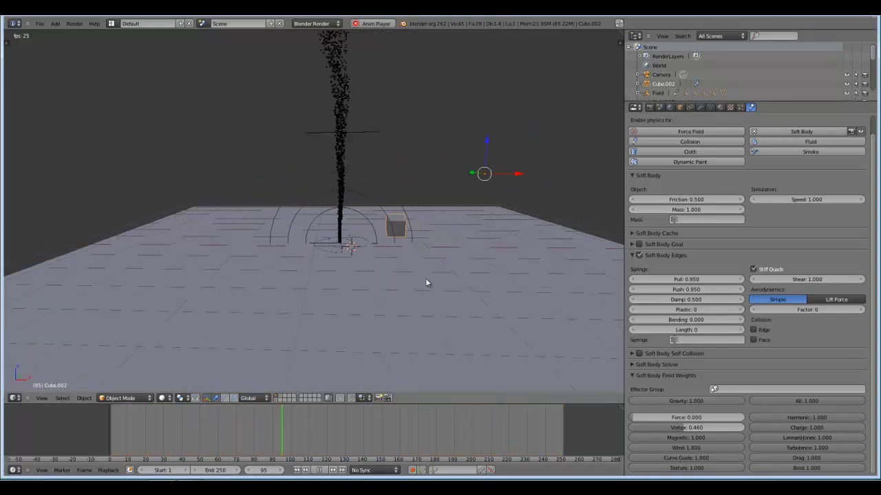
key("alt+a")
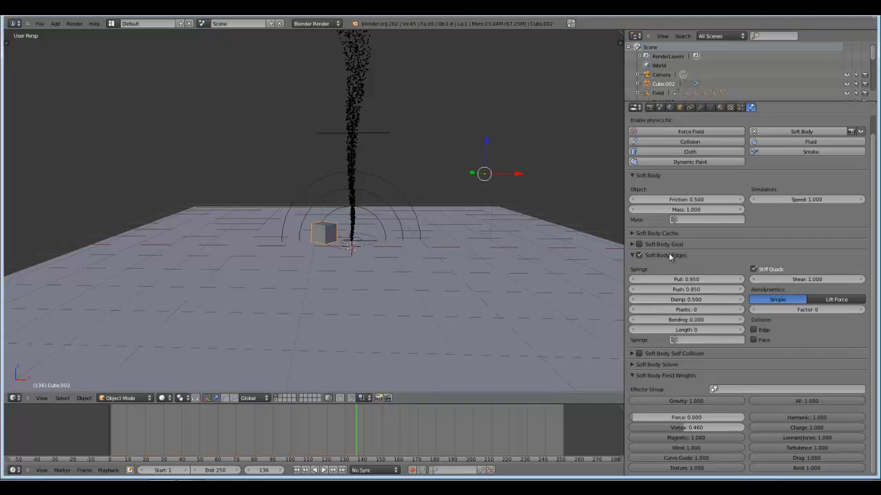
Set the cube's Soft Body Mass to 2 and Friction to 0.2, and replay the simulation from frame 0.
left_click(690, 211)
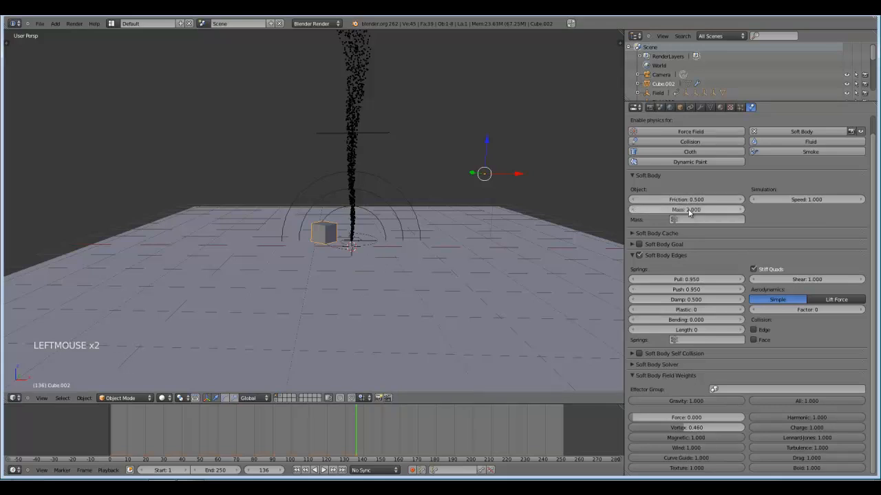
left_click(688, 199)
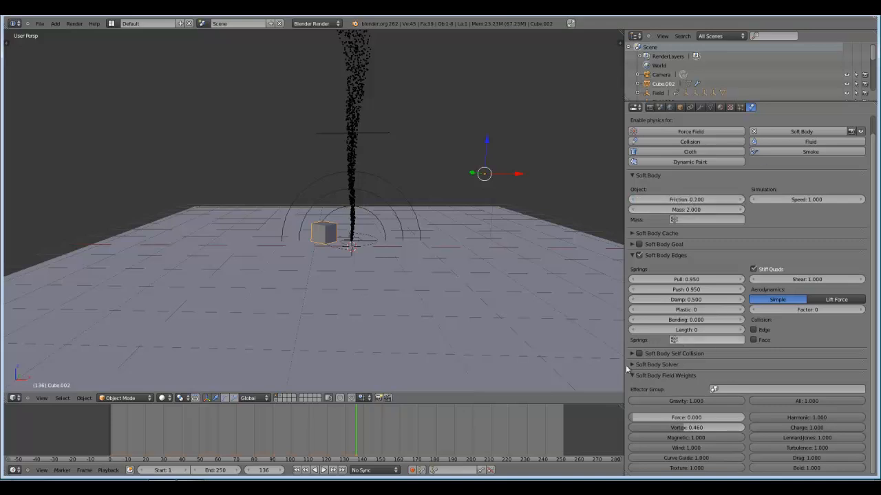
left_click(107, 431)
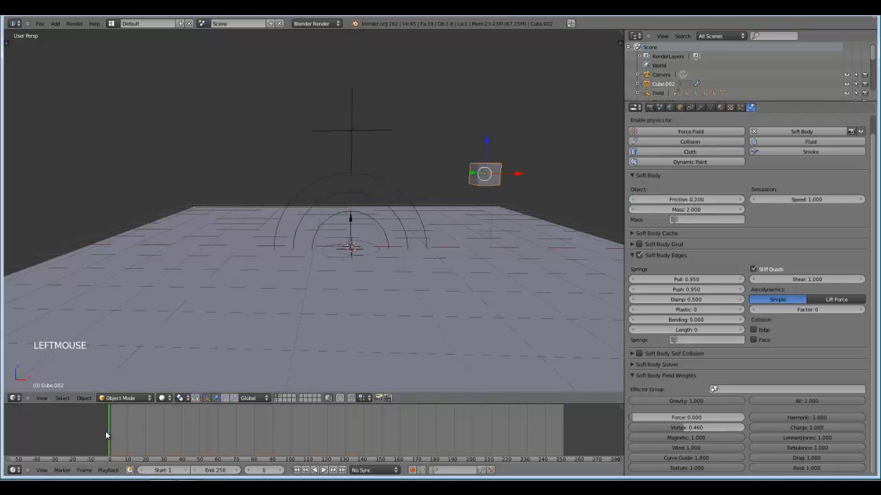
key("alt+a")
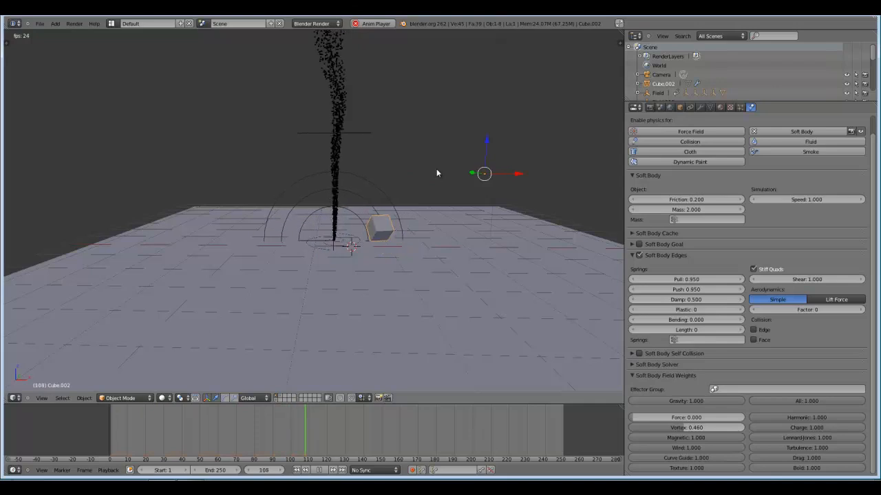
key("Escape")
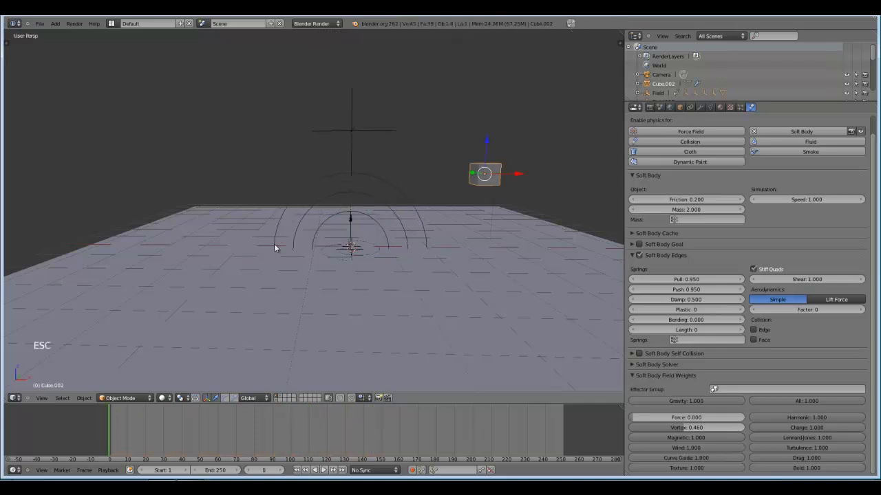
Enter Edit Mode on the cube, enable face selection, and separate its front face into its own object.
middle_click_drag(397, 253, 338, 275, "shift")
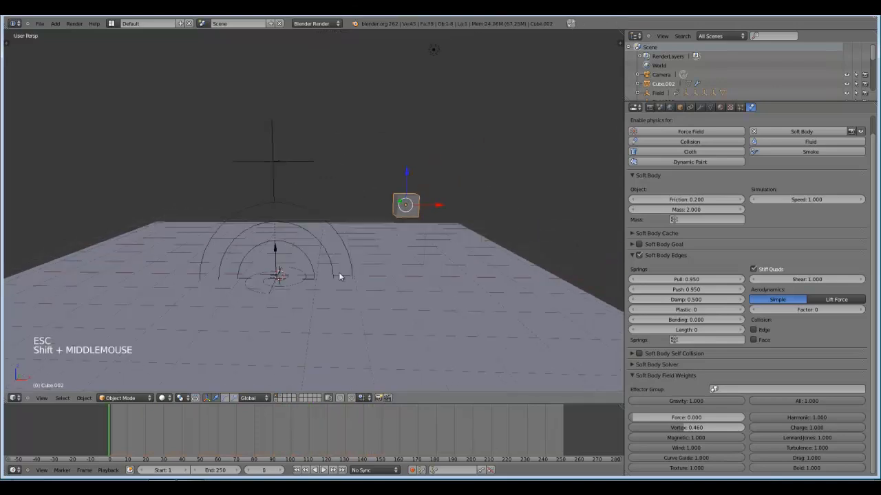
scroll(298, 298, "up", 3)
middle_click_drag(480, 232, 399, 251, "shift")
scroll(397, 252, "up", 3)
key("Tab")
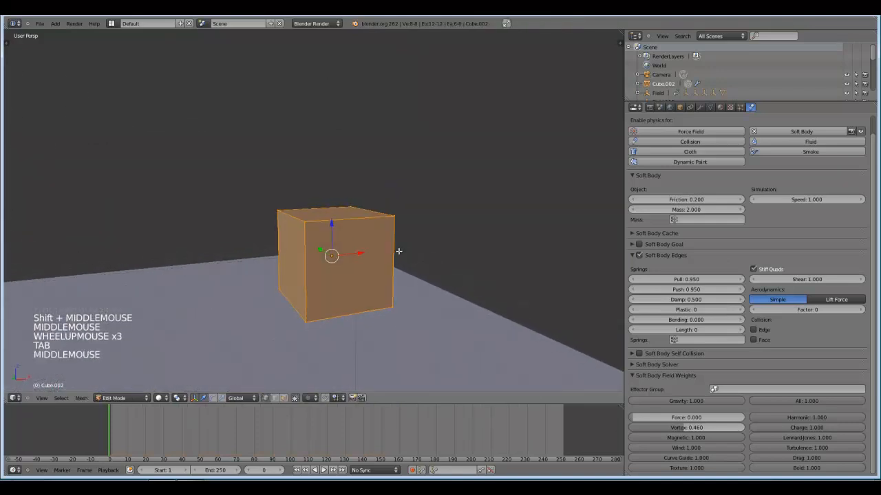
left_click(284, 399)
right_click(361, 267)
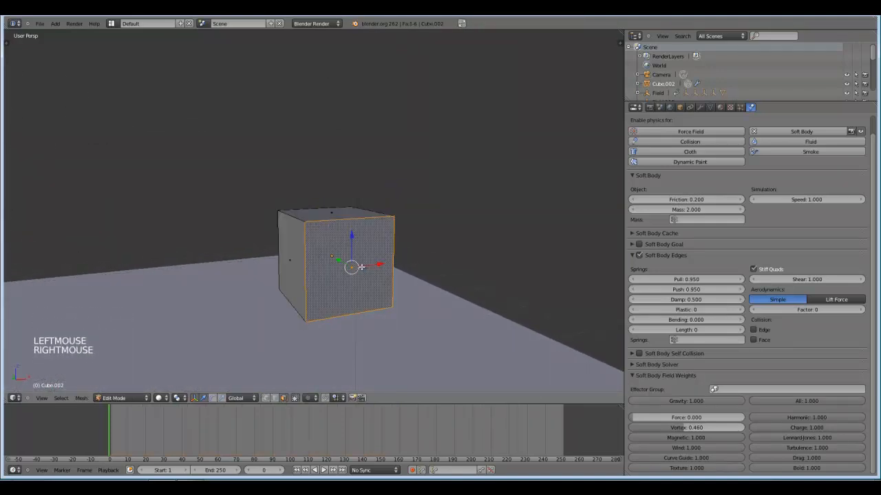
key("p")
left_click(360, 269)
Separate the cube's top face and one adjacent side face into individual objects.
middle_click_drag(364, 266, 398, 256)
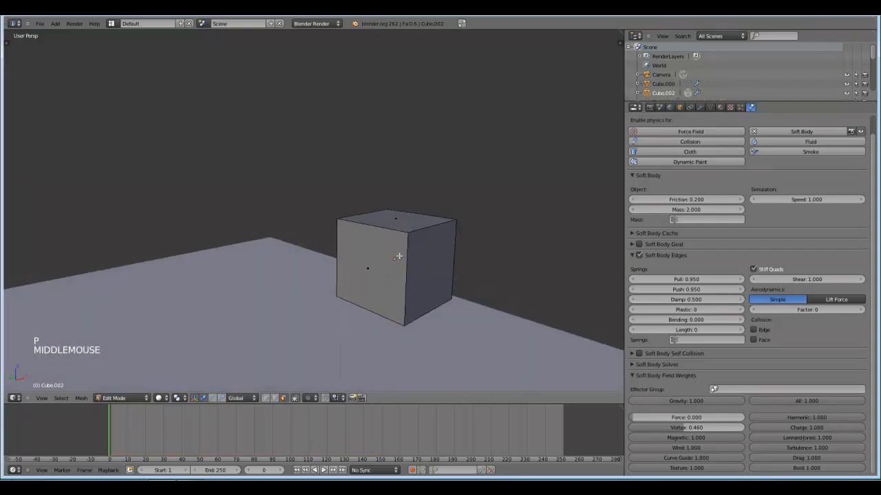
right_click(402, 219)
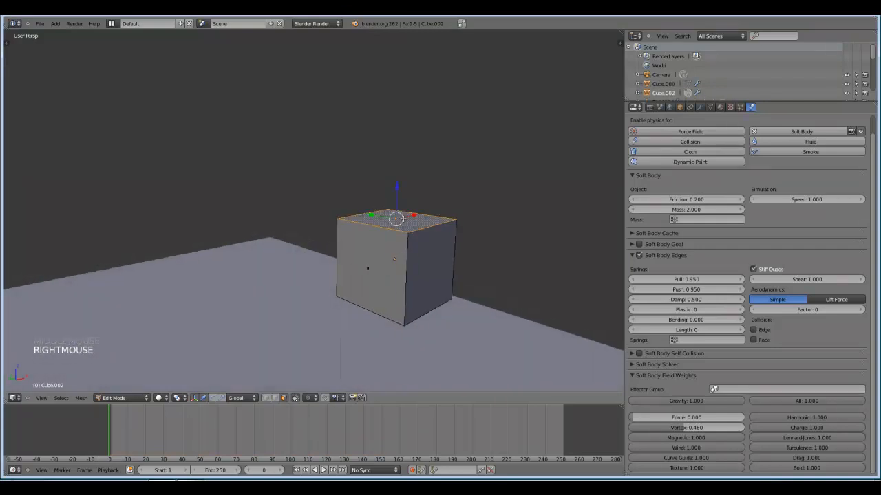
key("p")
left_click(384, 220)
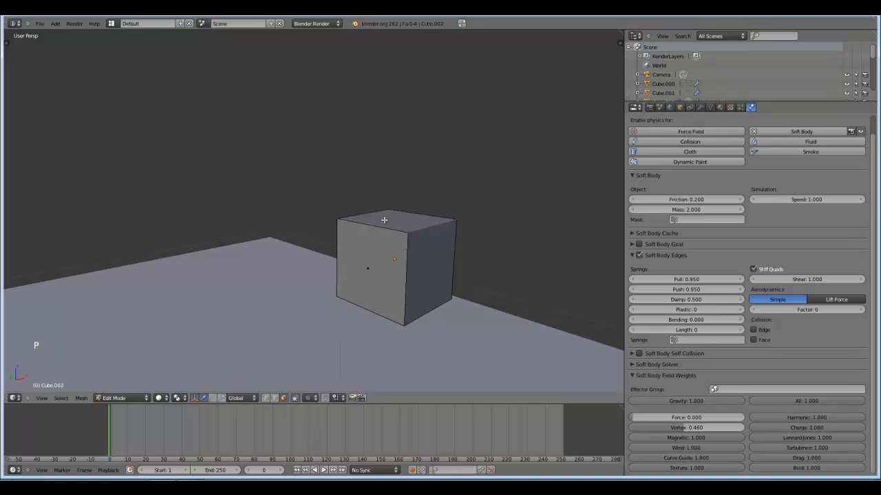
right_click(368, 250)
key("p")
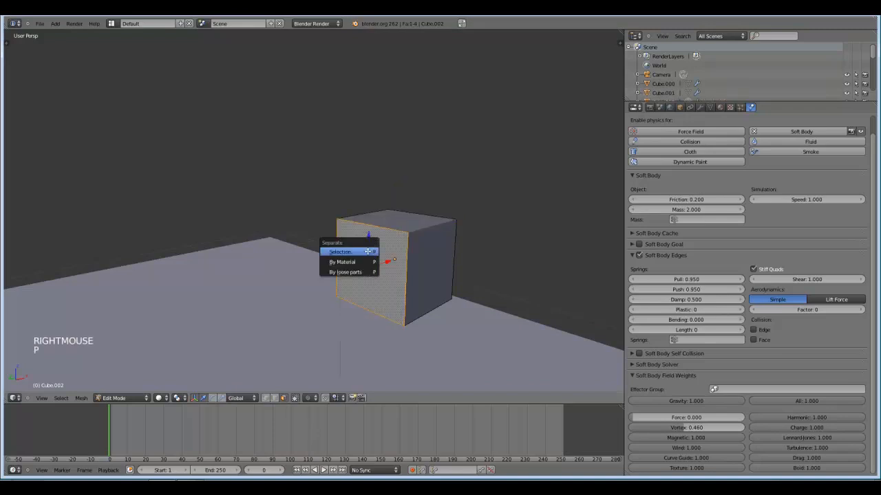
left_click(368, 252)
Separate the cube's three remaining faces into individual objects and return to Object Mode.
middle_click_drag(368, 251, 348, 273)
right_click(213, 255)
key("p")
left_click(214, 255)
right_click(234, 219)
key("p")
left_click(235, 218)
right_click(175, 252)
key("p")
left_click(175, 251)
key("Tab")
scroll(348, 273, "down", 2)
key("b")
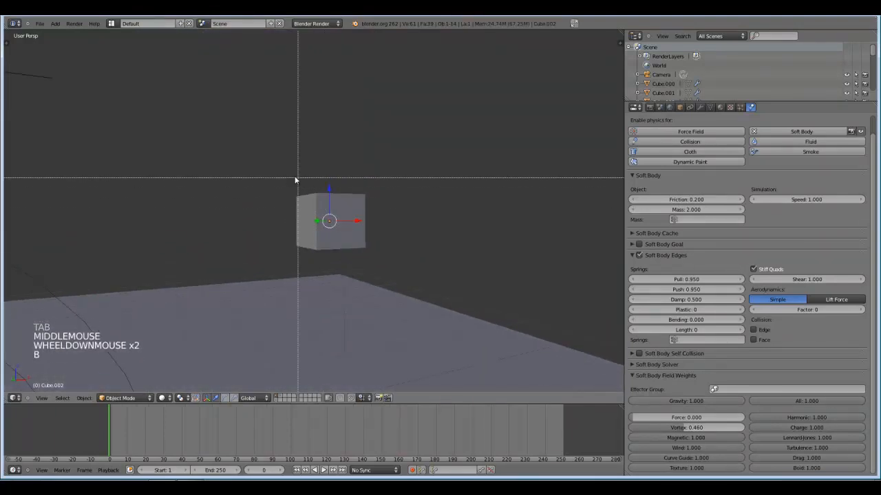
left_click_drag(285, 173, 382, 250)
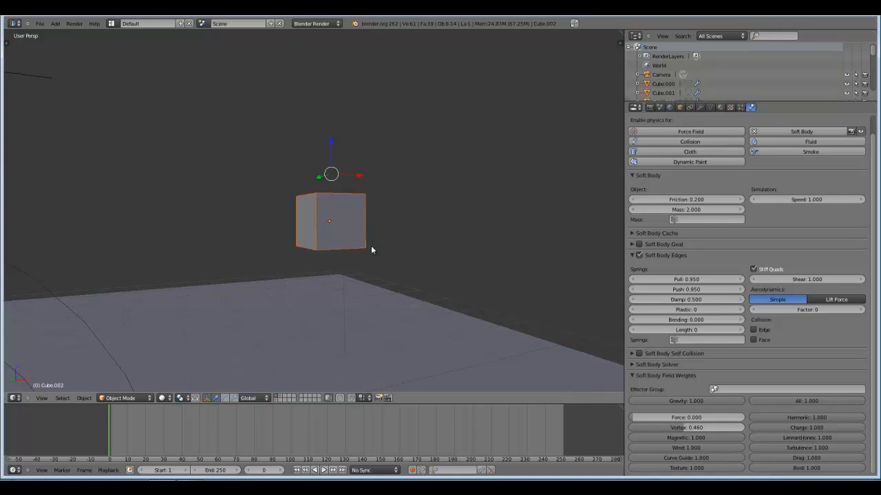
key("a")
Play the simulation twice from the start and examine how the separated cube faces move around the tornado.
scroll(364, 224, "down", 6)
middle_click_drag(343, 281, 358, 272, "shift")
scroll(379, 272, "up", 2)
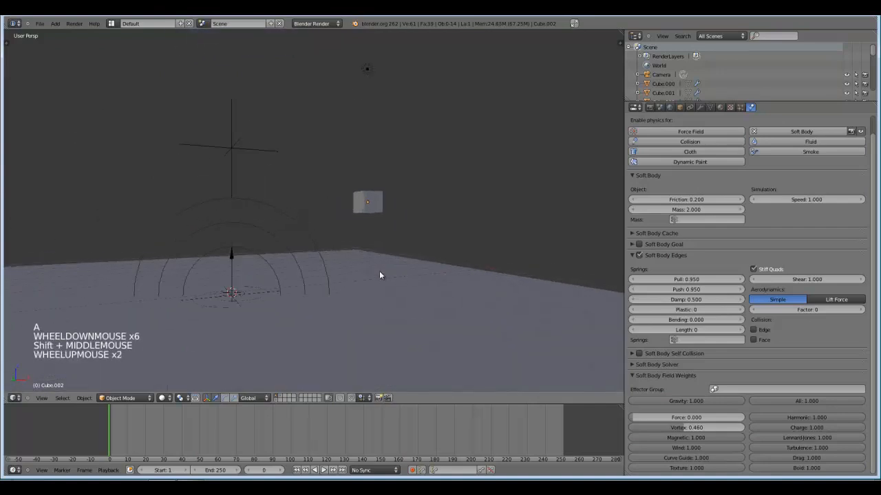
key("alt+a")
scroll(306, 274, "down", 2)
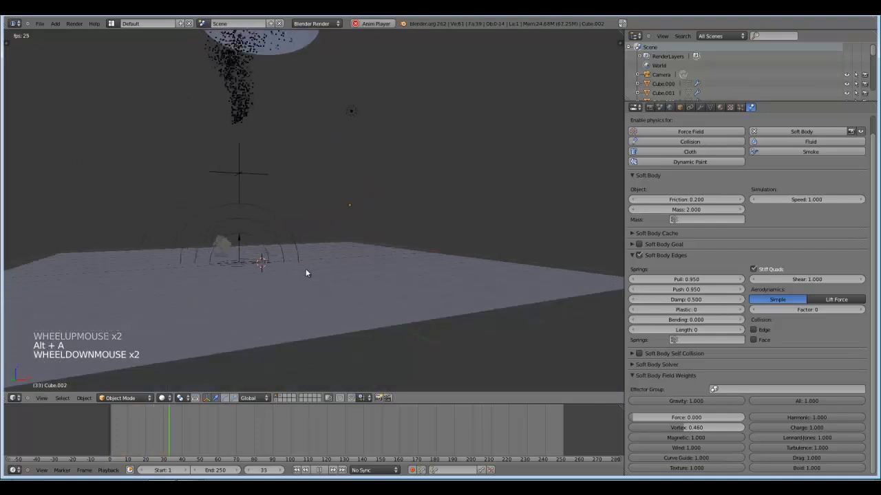
middle_click_drag(281, 290, 302, 296, "shift")
scroll(306, 295, "up", 2)
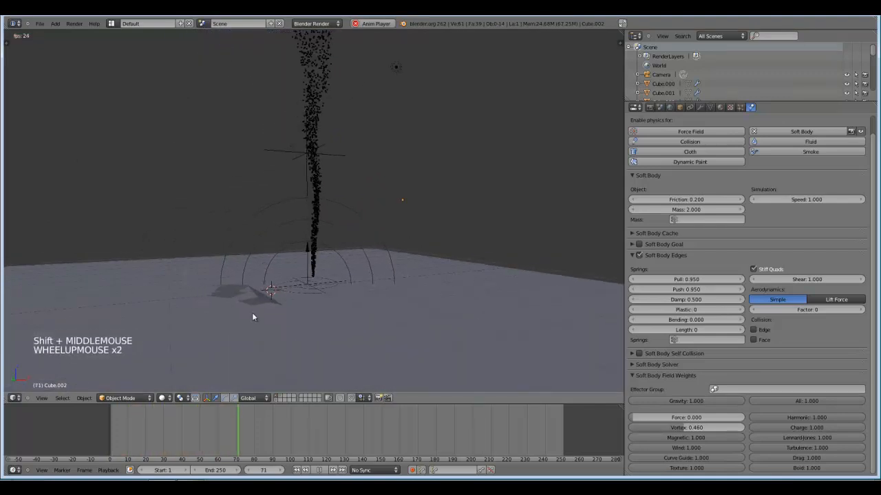
middle_click_drag(358, 320, 356, 341)
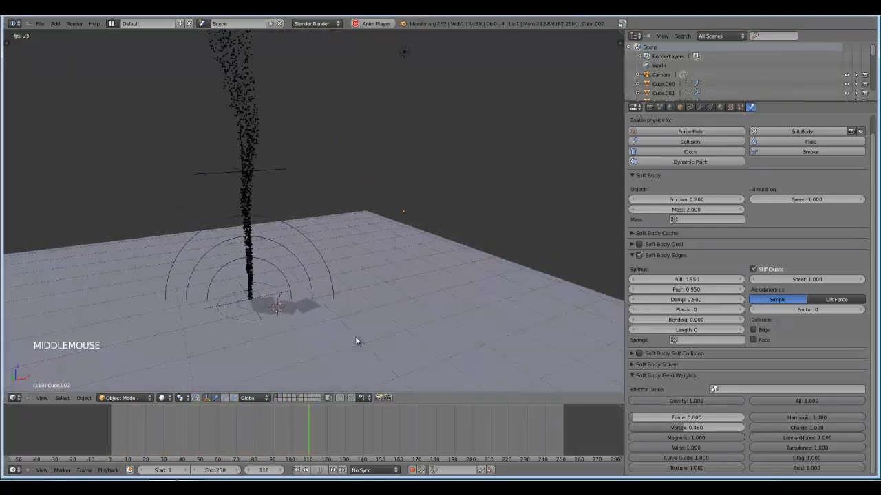
key("alt+a")
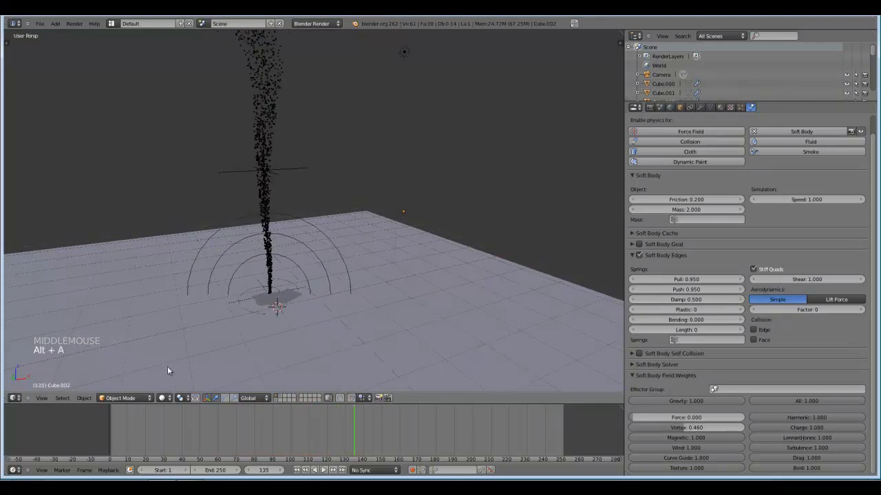
left_click(103, 423)
key("alt+a")
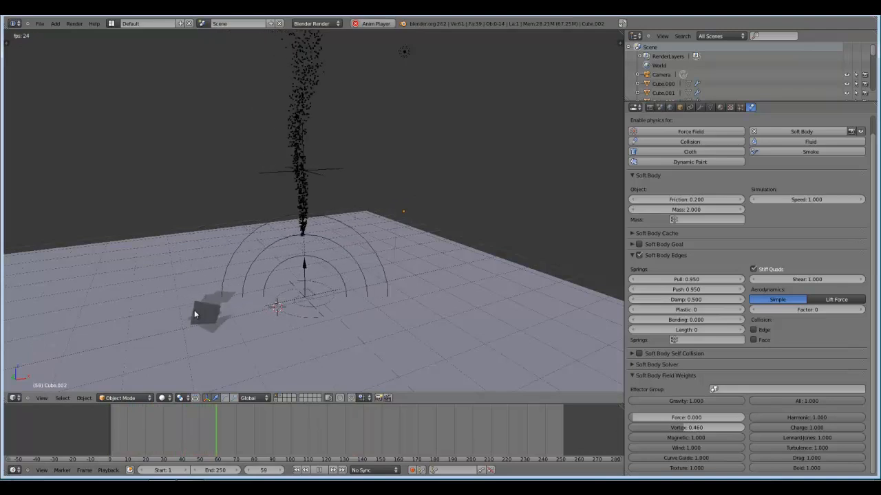
key("alt+a")
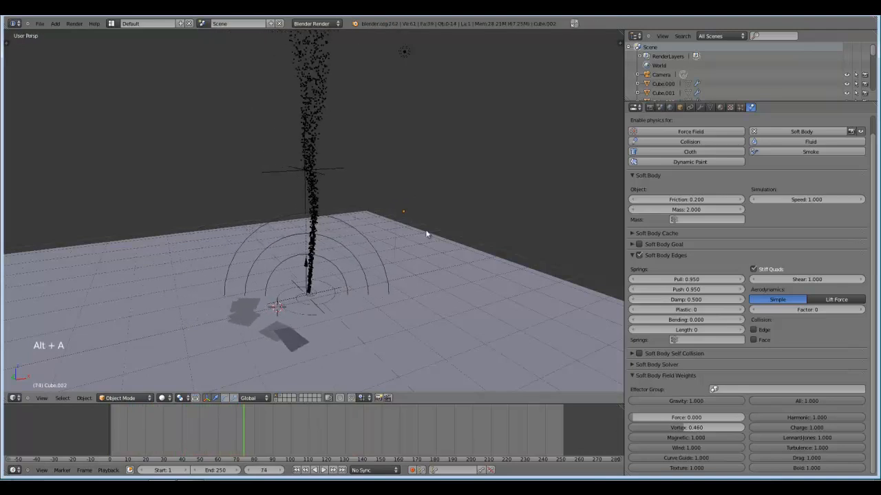
Set the Soft Body Mass to 1 and replay the simulation with the separated faces.
left_click(688, 209)
key("alt+a")
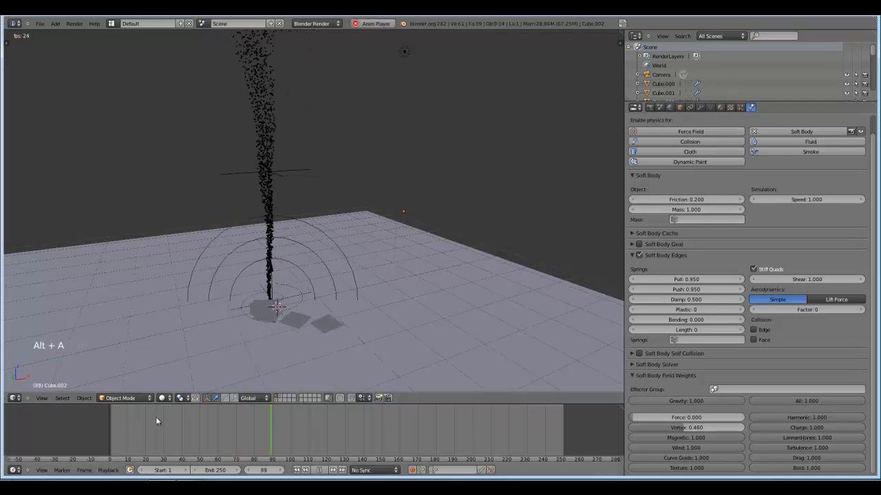
left_click(80, 442)
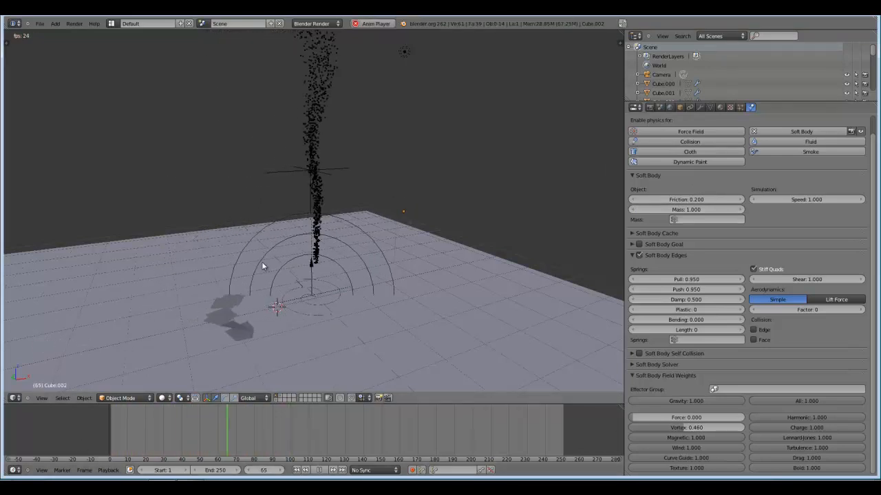
key("alt+a")
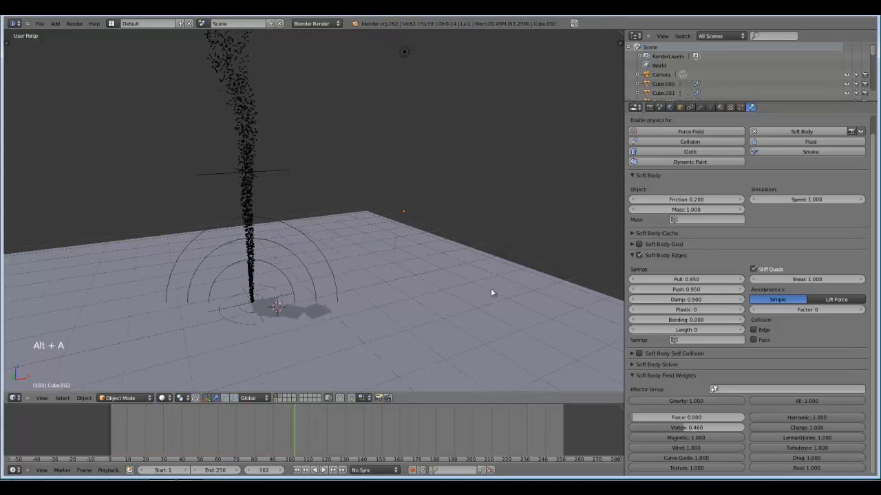
Return to frame 0, box-select all the separated cube faces in wireframe, and join them into one object in solid view.
left_click(108, 428)
middle_click_drag(351, 261, 391, 222)
scroll(392, 262, "up", 3)
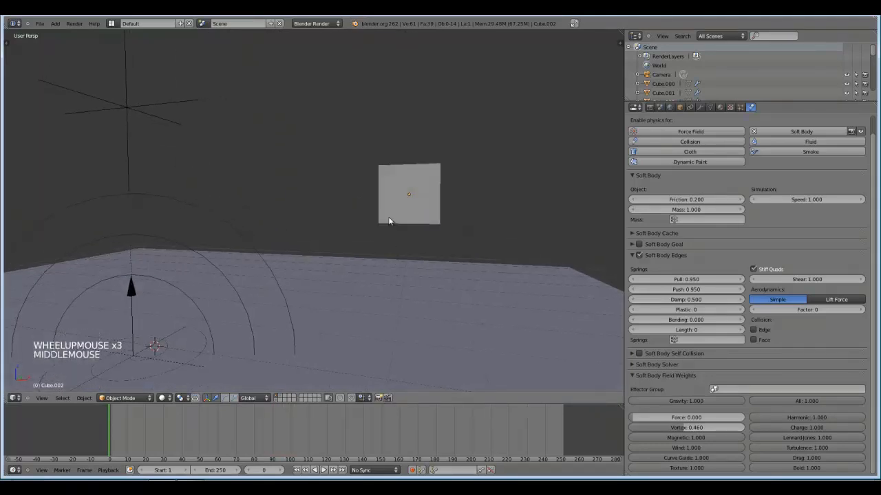
key("z")
key("b")
left_click_drag(373, 130, 445, 231)
scroll(398, 225, "down", 3)
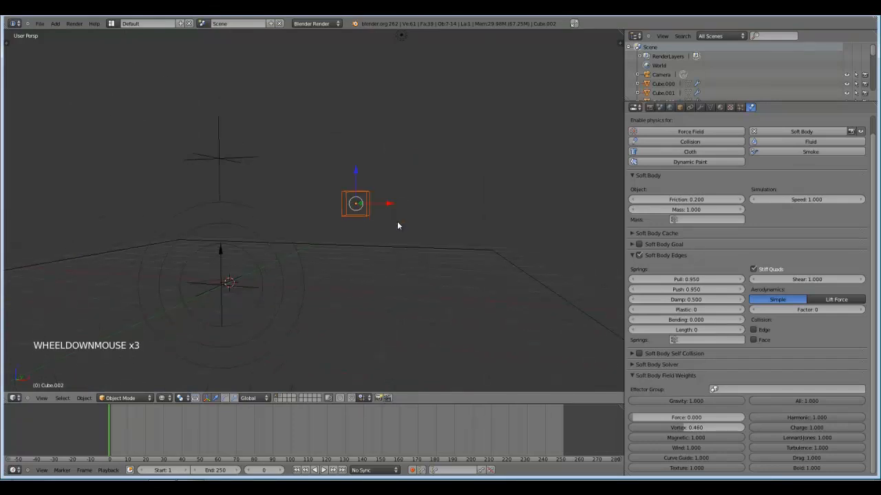
key("z")
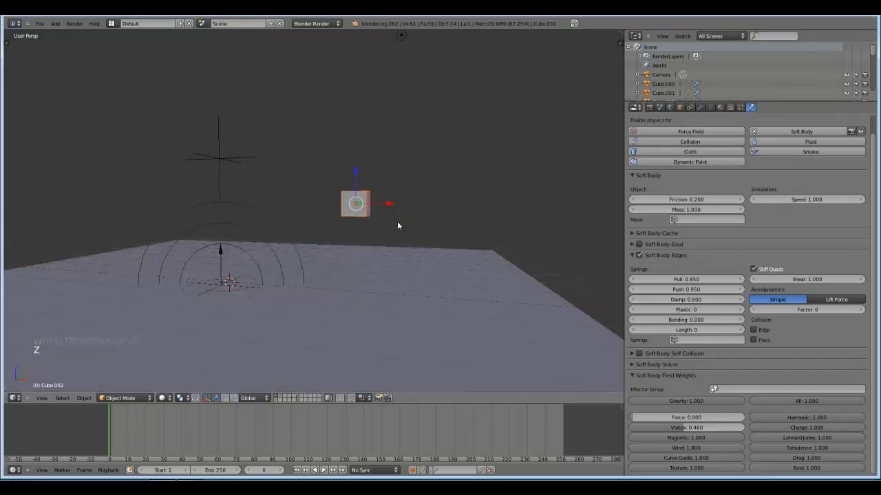
key("ctrl+j")
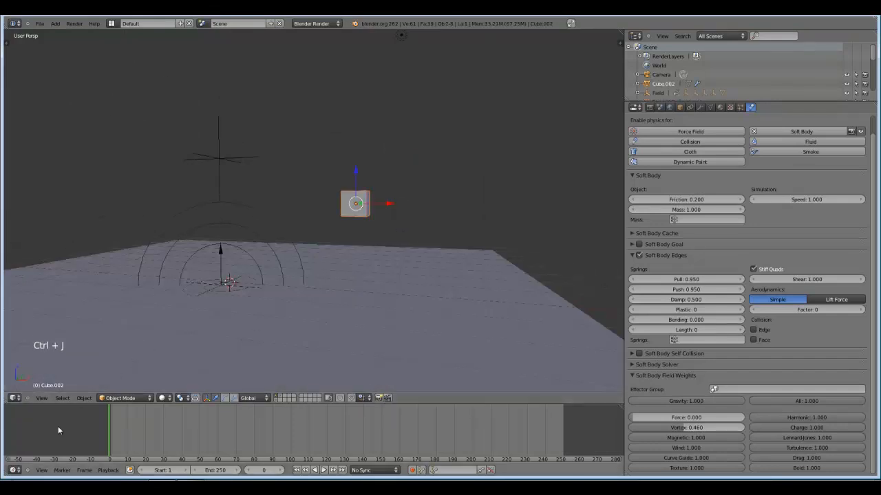
Play the simulation from the start and examine how the joined cube pieces fall apart and circle the tornado.
left_click(79, 433)
middle_click_drag(172, 358, 248, 339)
key("alt+a")
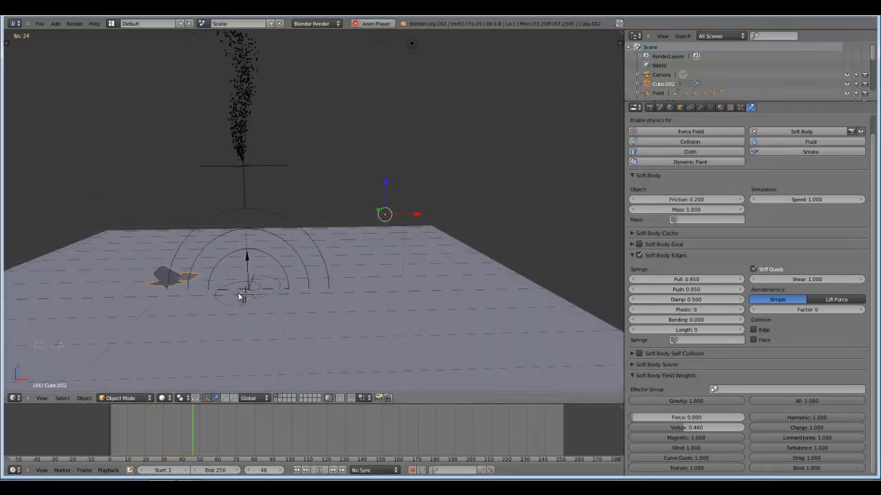
mouse_move(266, 339)
middle_mouse_down("shift")
mouse_move(331, 319)
mouse_move(250, 337)
middle_mouse_up("shift")
scroll(244, 338, "up", 1)
key("a")
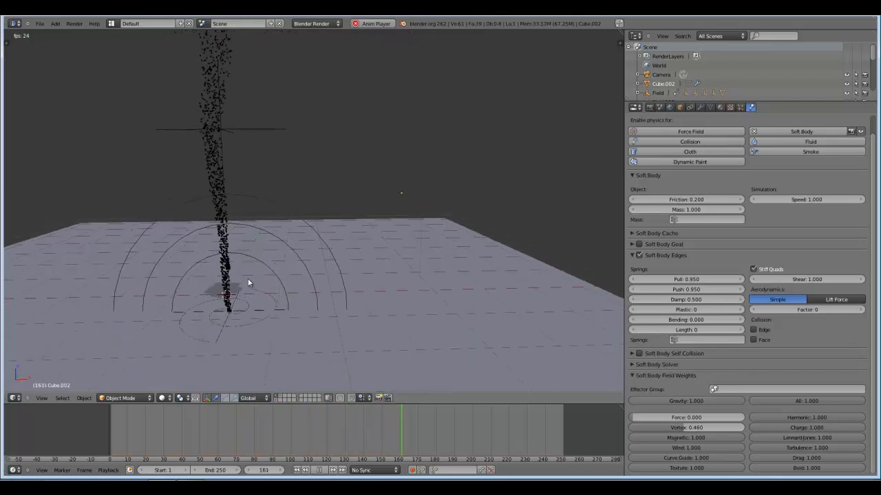
key("a")
key("a")
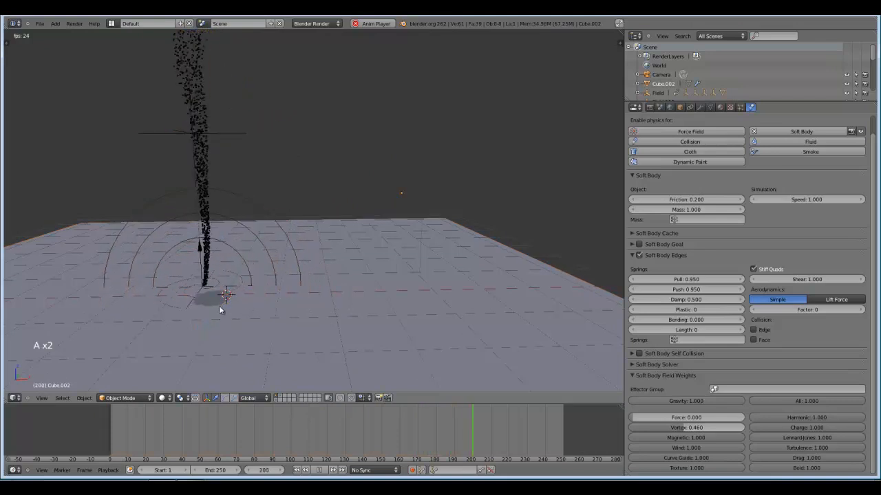
right_click(225, 294)
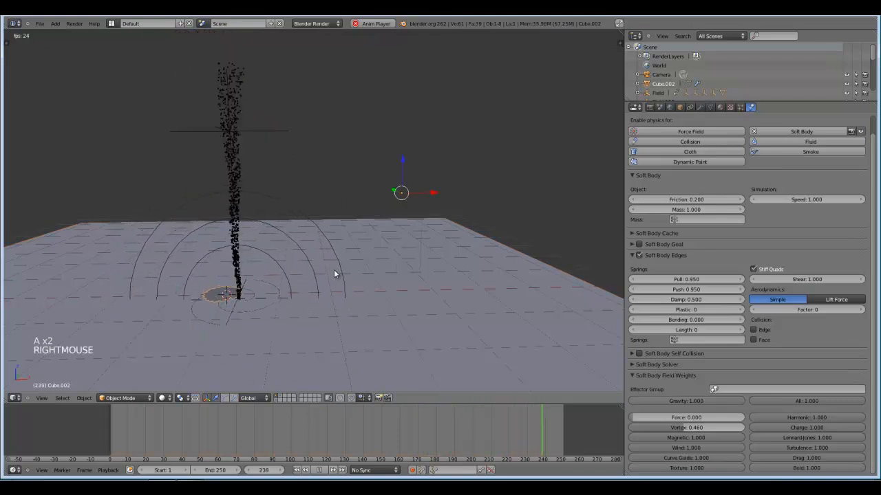
Delete the joined cube object and stop the tornado playback around frame 192 with nothing selected.
key("x")
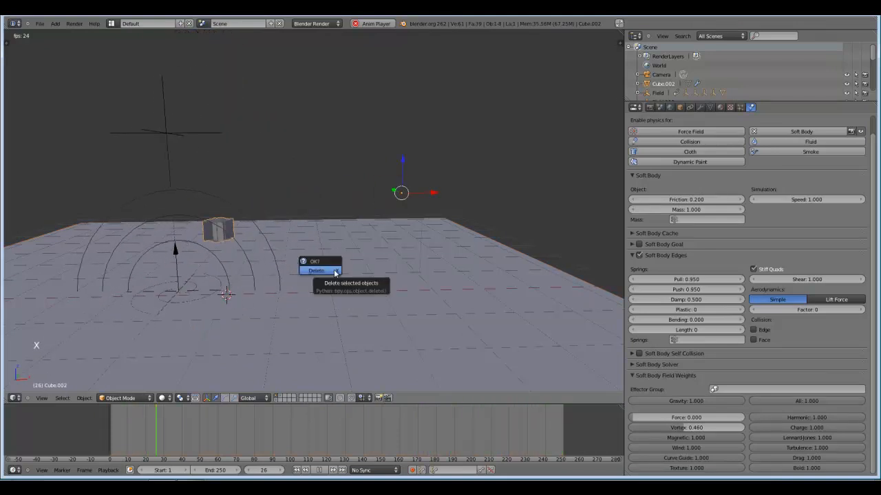
left_click(334, 270)
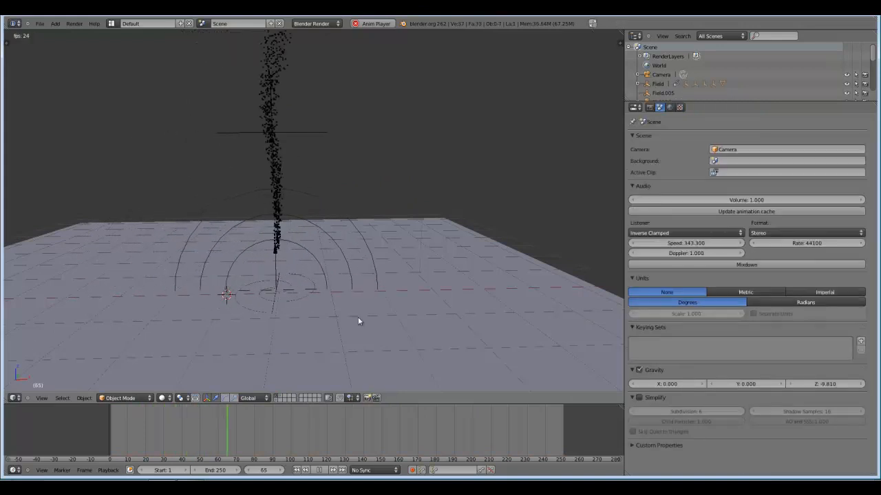
middle_click_drag(357, 318, 310, 264)
scroll(385, 334, "down", 2)
scroll(344, 331, "down", 2)
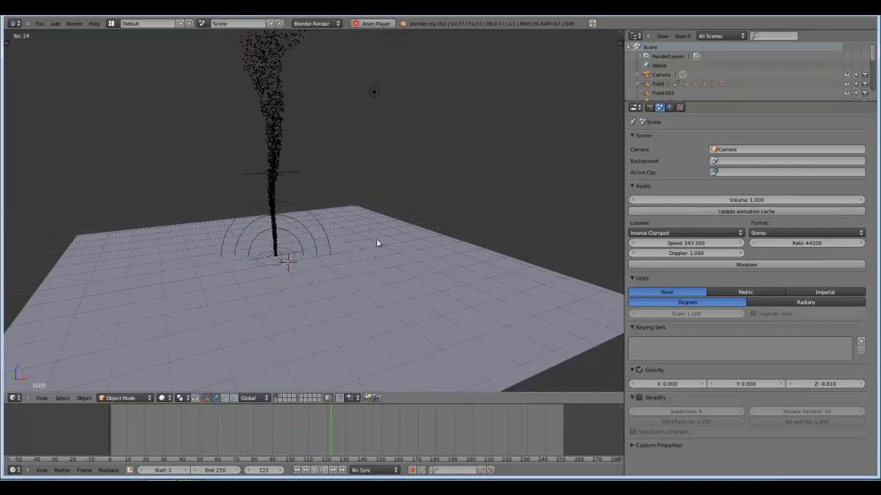
key("a")
middle_click_drag(472, 237, 440, 238)
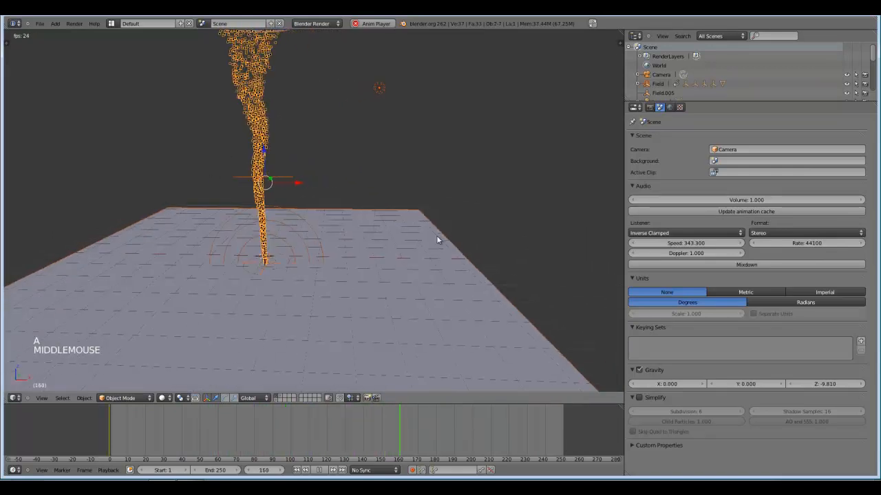
scroll(354, 218, "down", 2)
key("a")
key("alt+a")
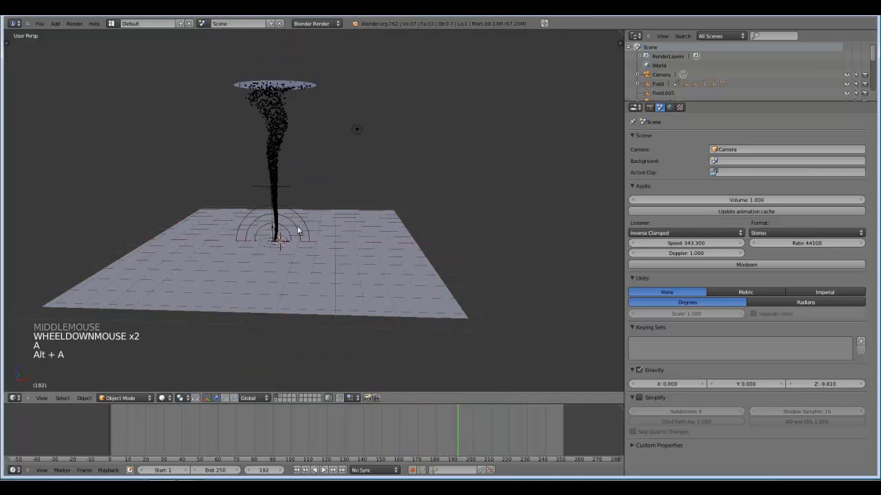
Show the layer containing the smoke tornado and scrub the animation to frame 111, where debris circles its base.
middle_click_drag(299, 230, 362, 256, "shift")
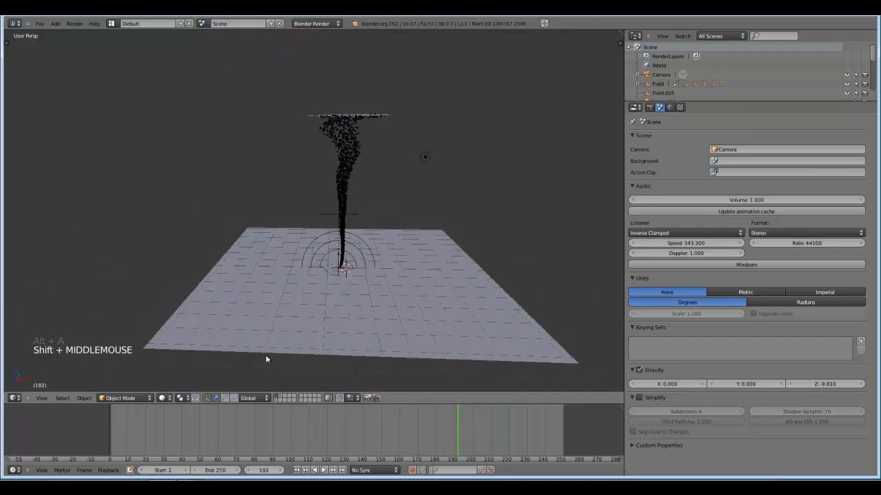
left_click(281, 399)
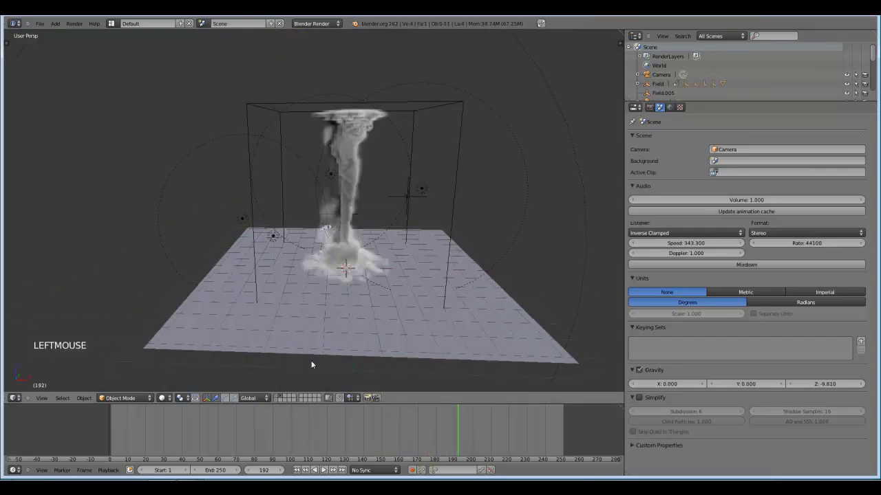
middle_click_drag(301, 312, 279, 302)
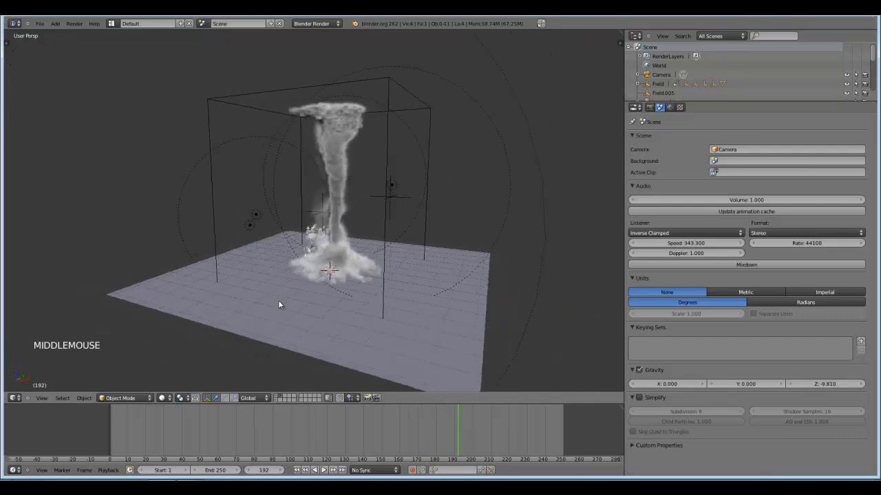
scroll(316, 303, "up", 2)
middle_click_drag(393, 310, 349, 325, "shift")
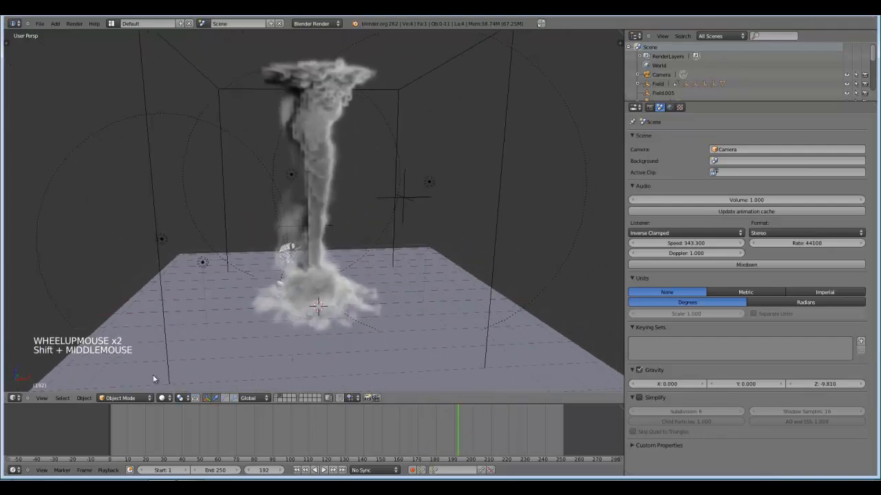
left_click_drag(104, 435, 312, 418)
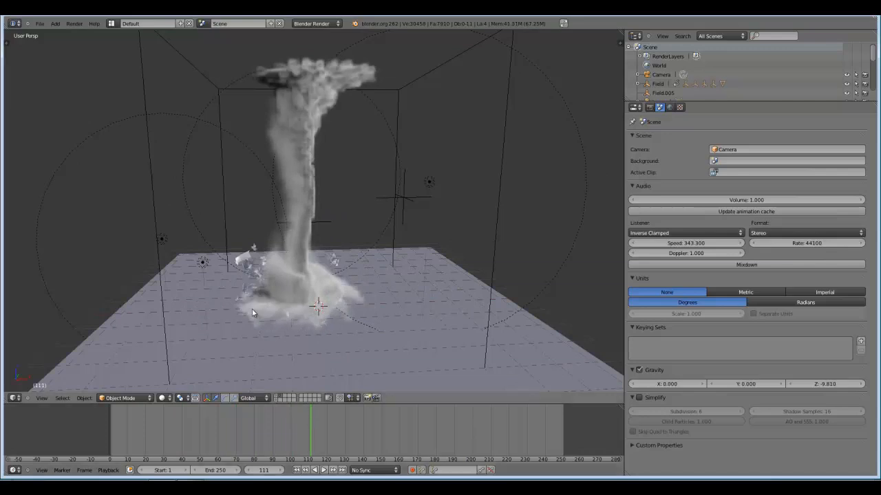
middle_click_drag(252, 309, 251, 296)
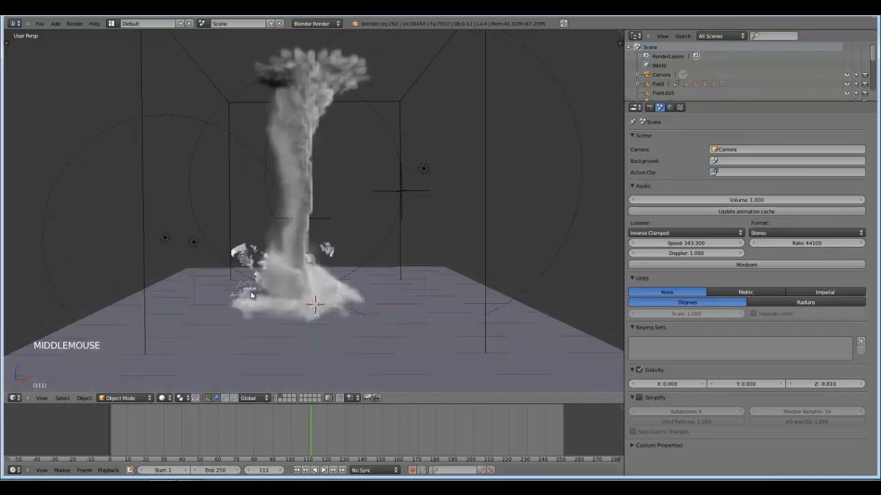
Render frame 111 from the camera view and examine the smoke tornado and the debris around its base.
key("KP_0")
key("F12")
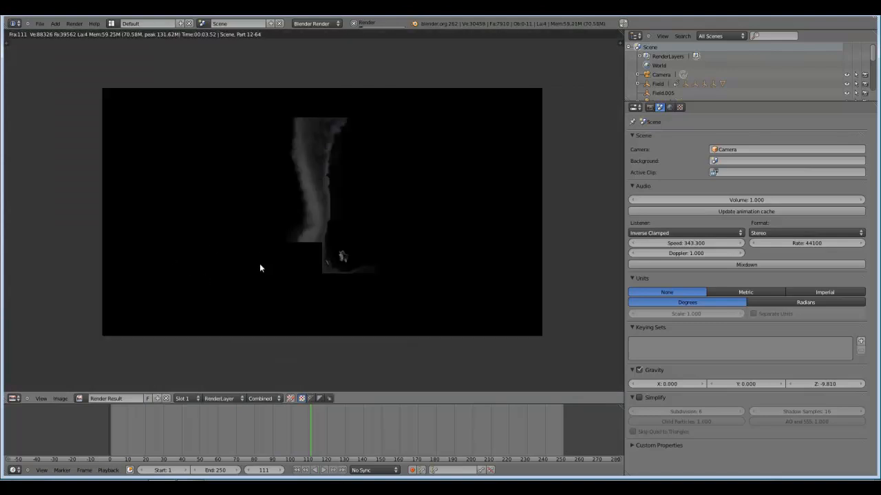
scroll(342, 277, "up", 1)
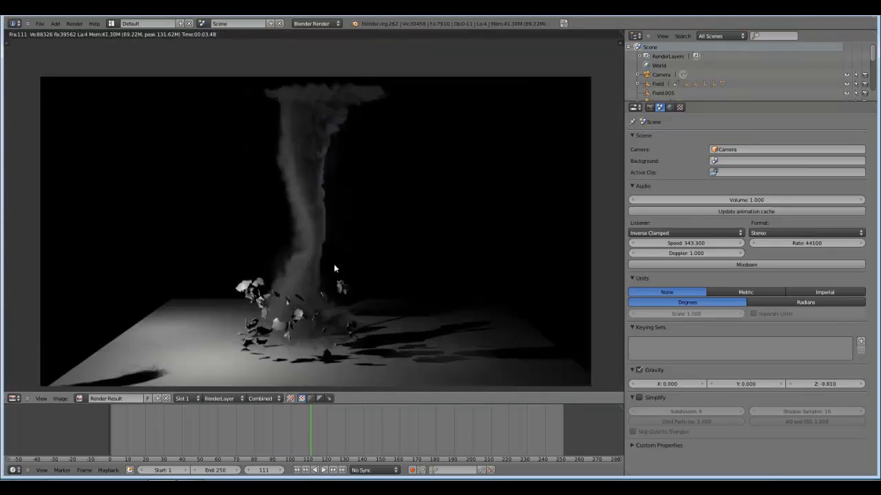
scroll(331, 307, "up", 1)
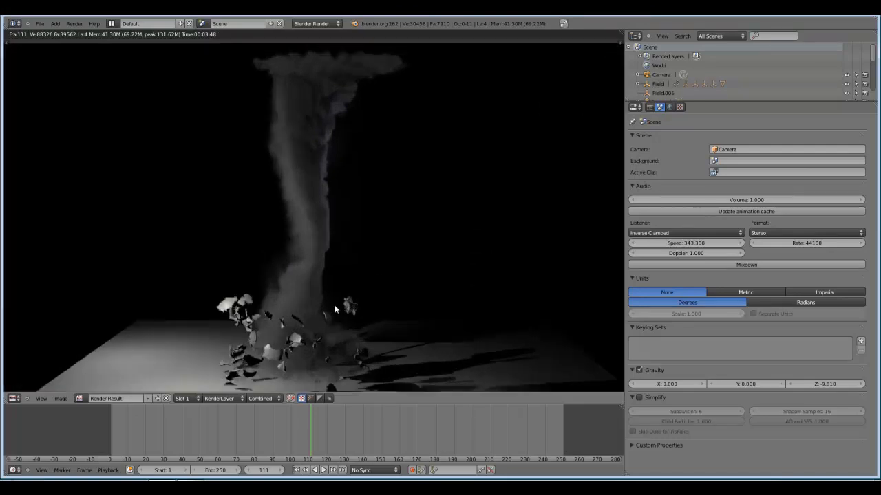
scroll(329, 311, "down", 1)
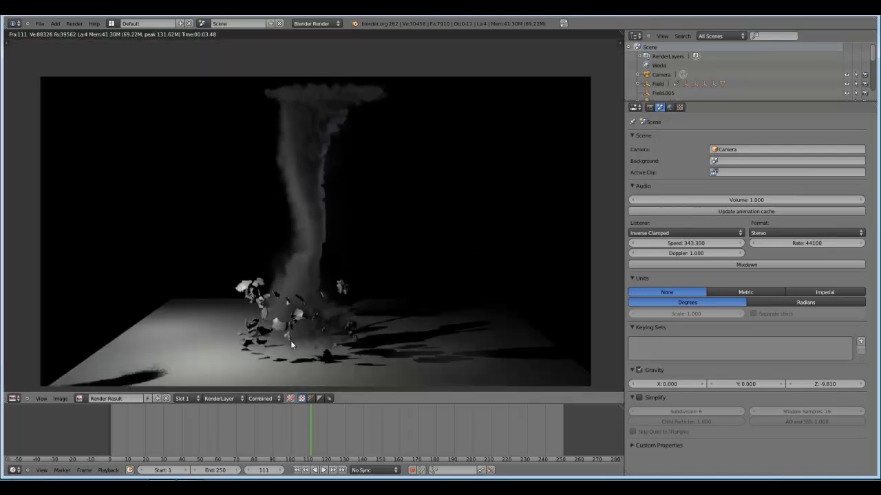